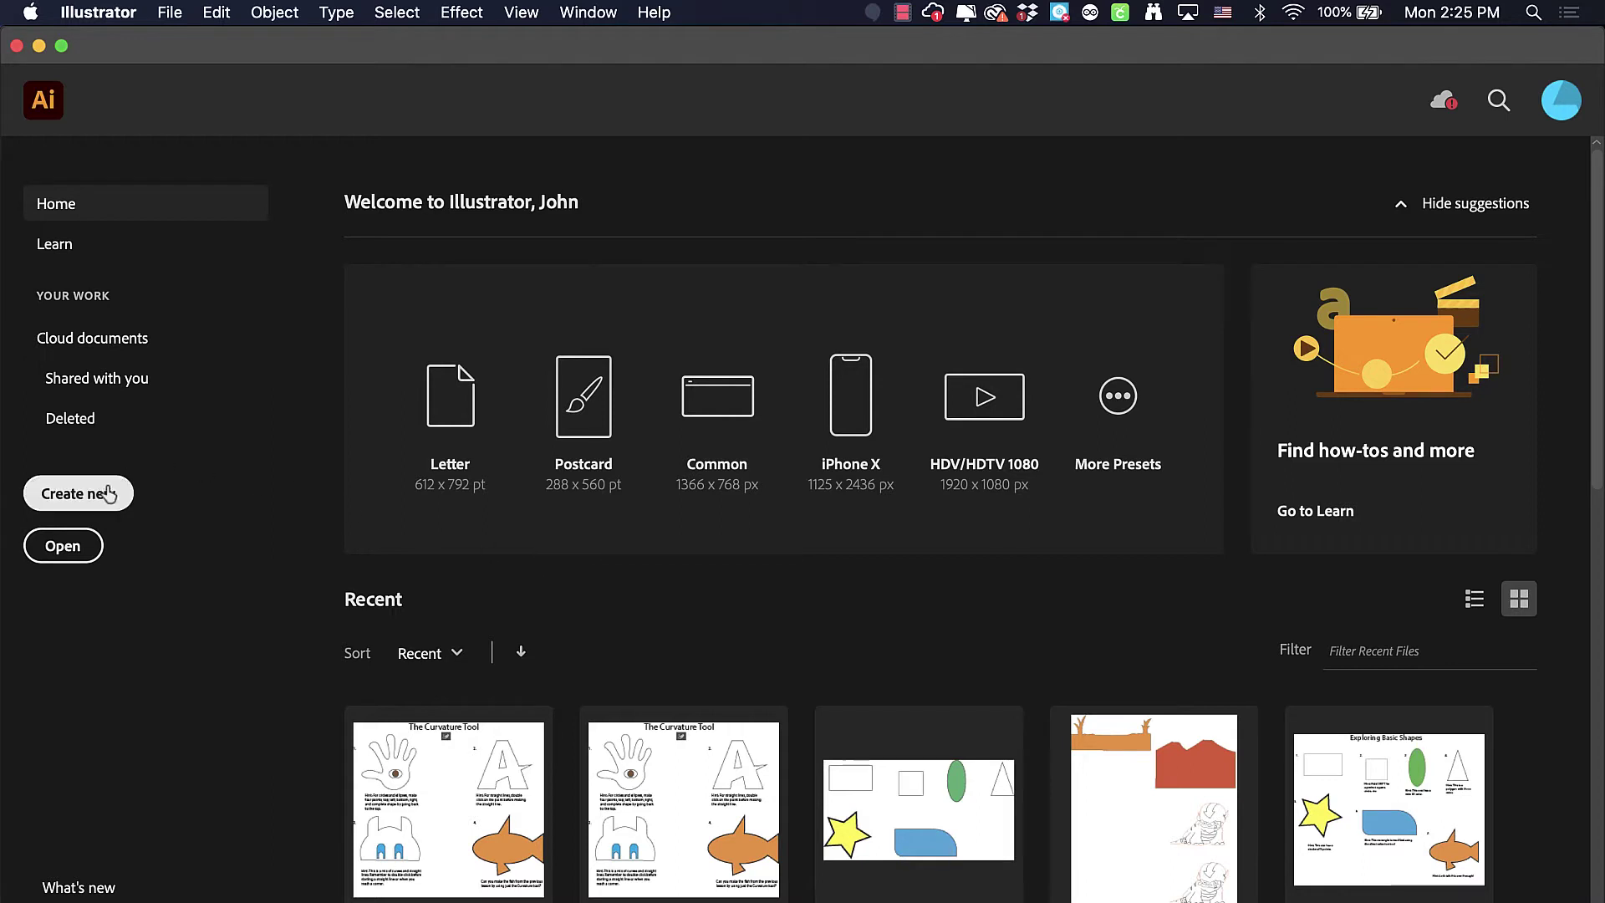
- Create a landscape Print Letter document (792 × 612 pt) named 'Curvature Tool'
click(82, 493)
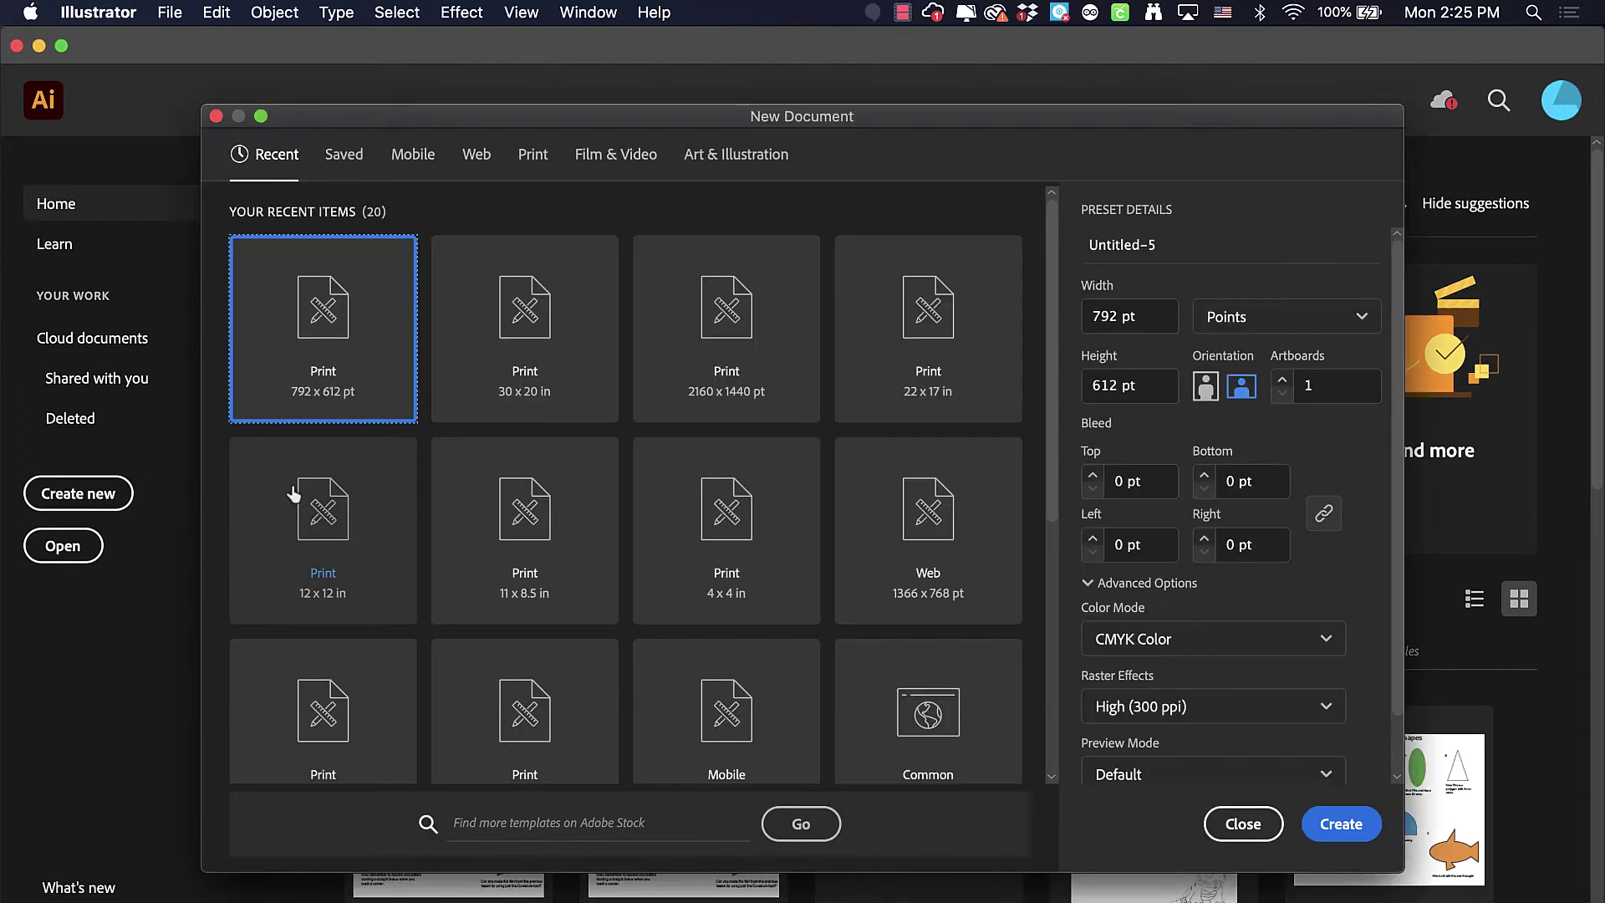
click(532, 157)
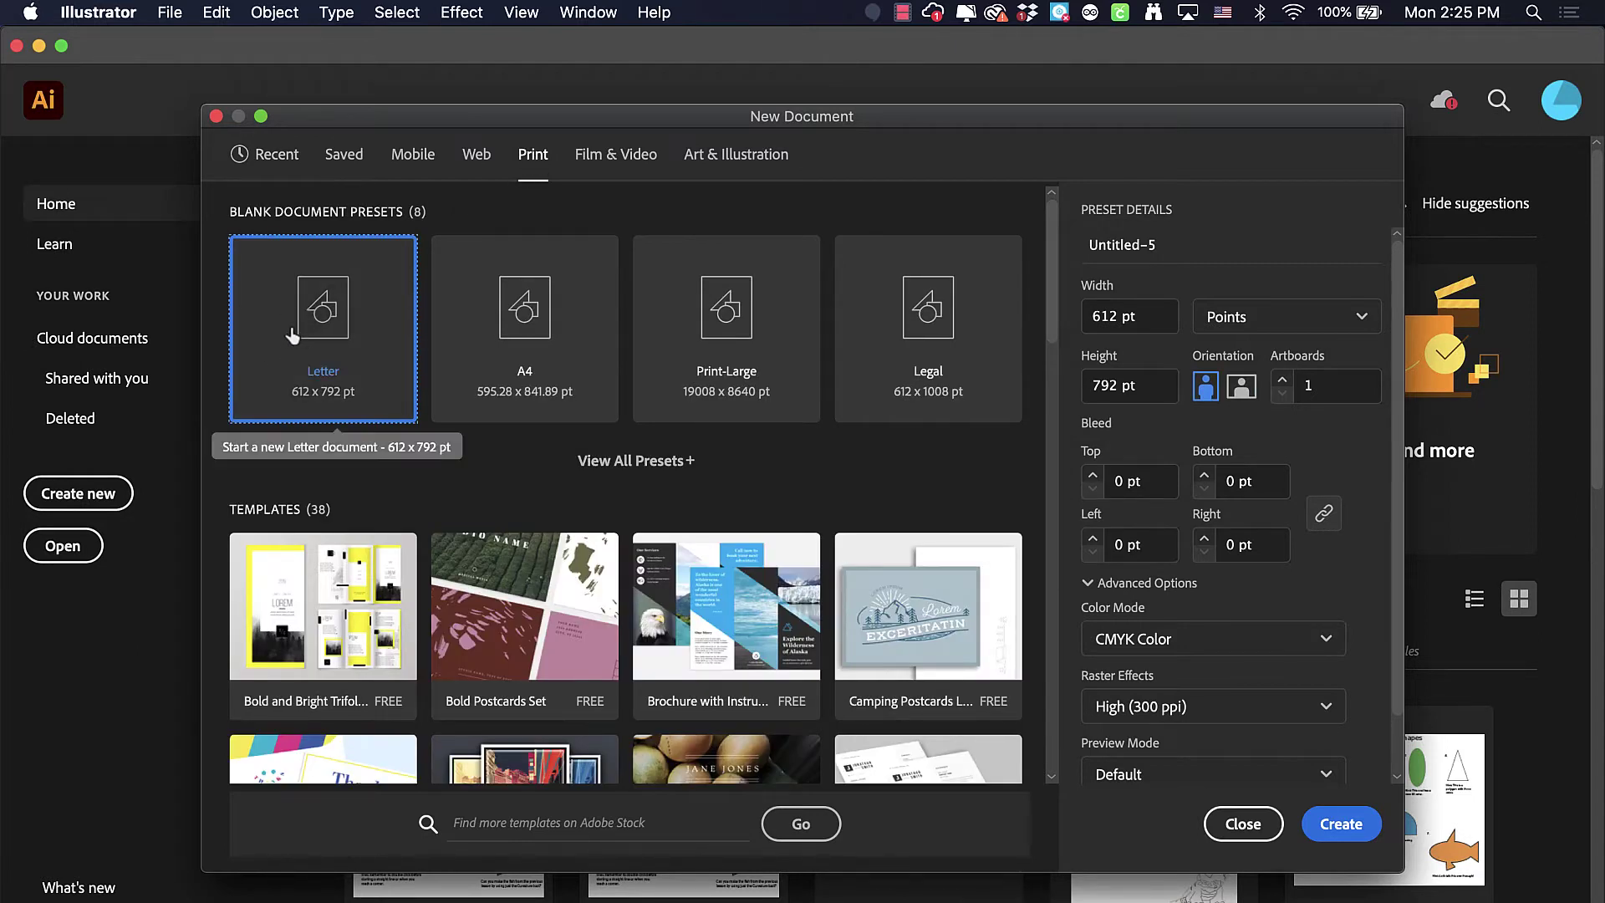
click(1242, 392)
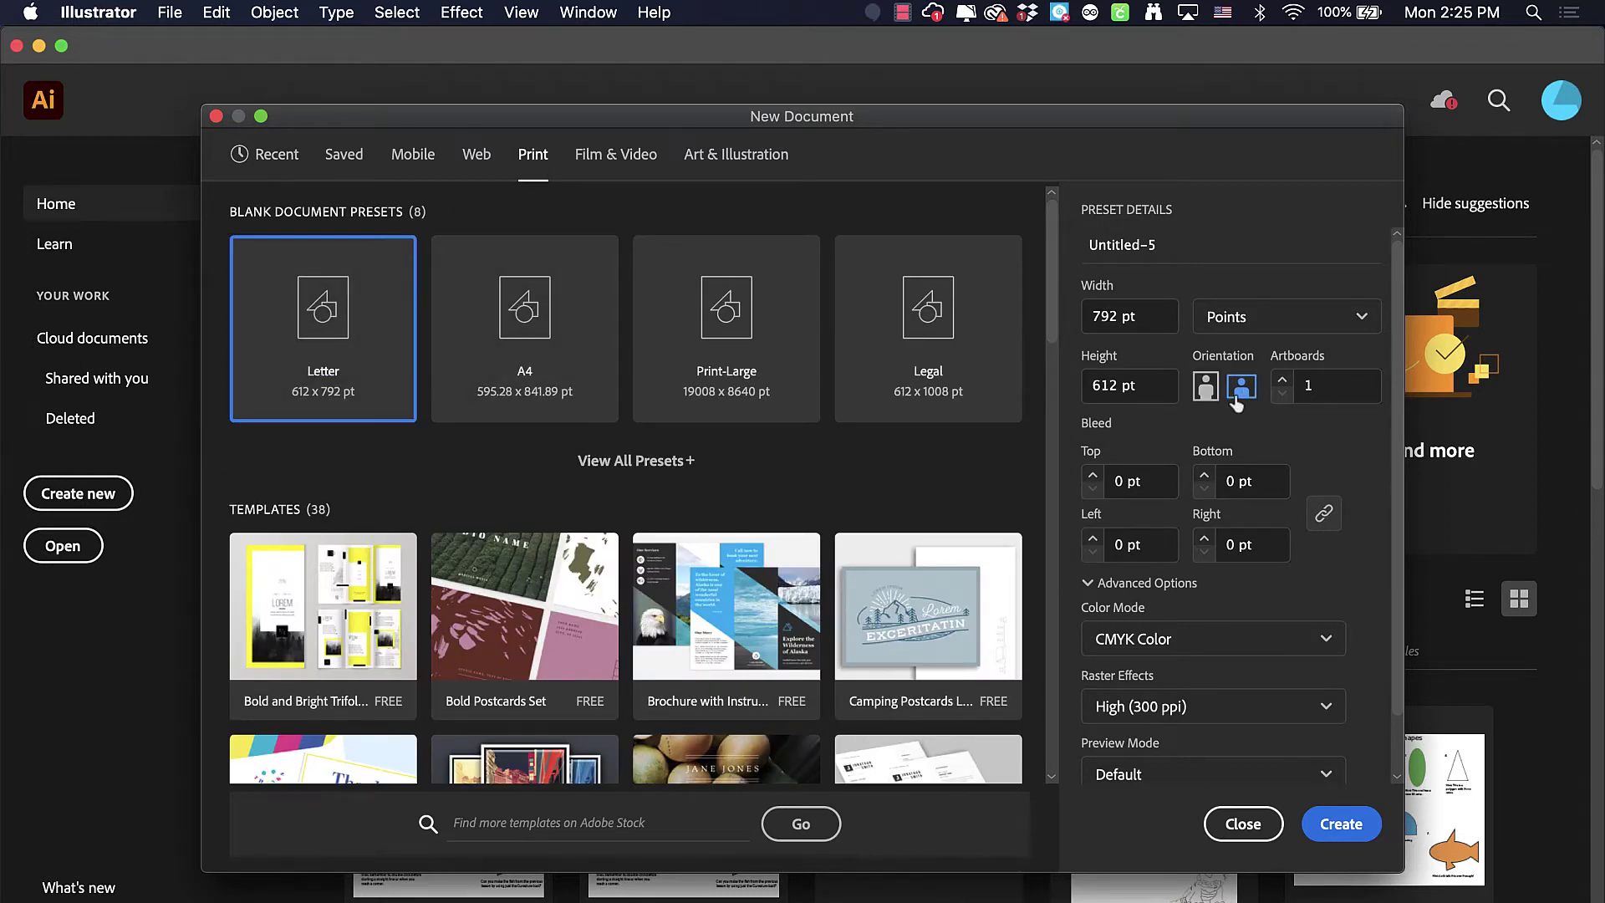
double_click(1134, 249)
triple_click(1134, 251)
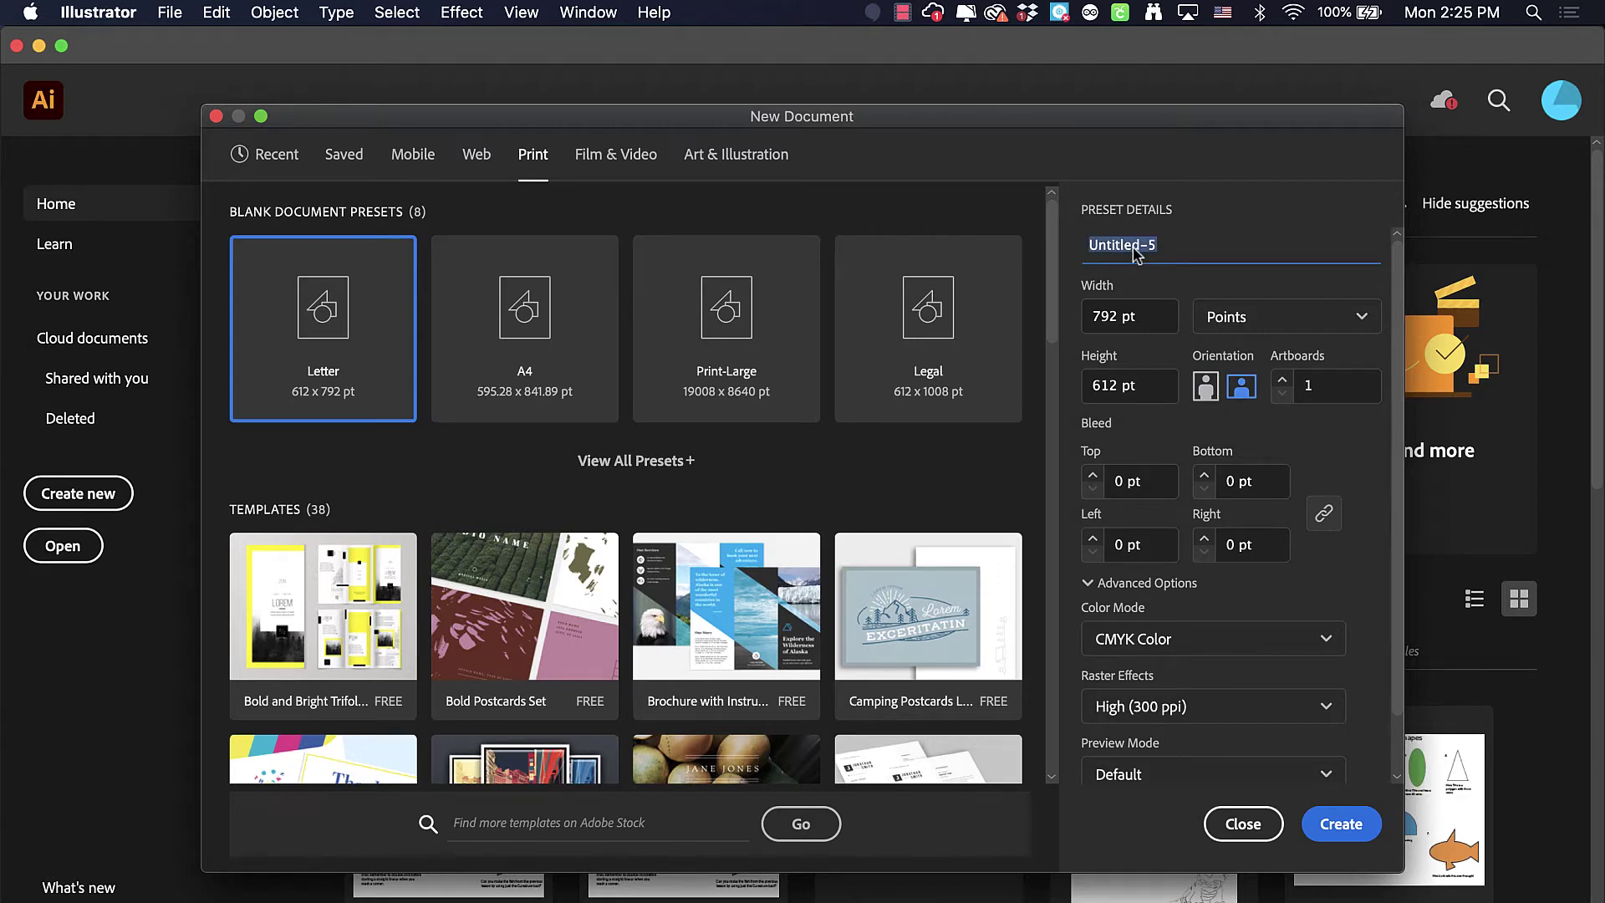
text(Curvature Tool)
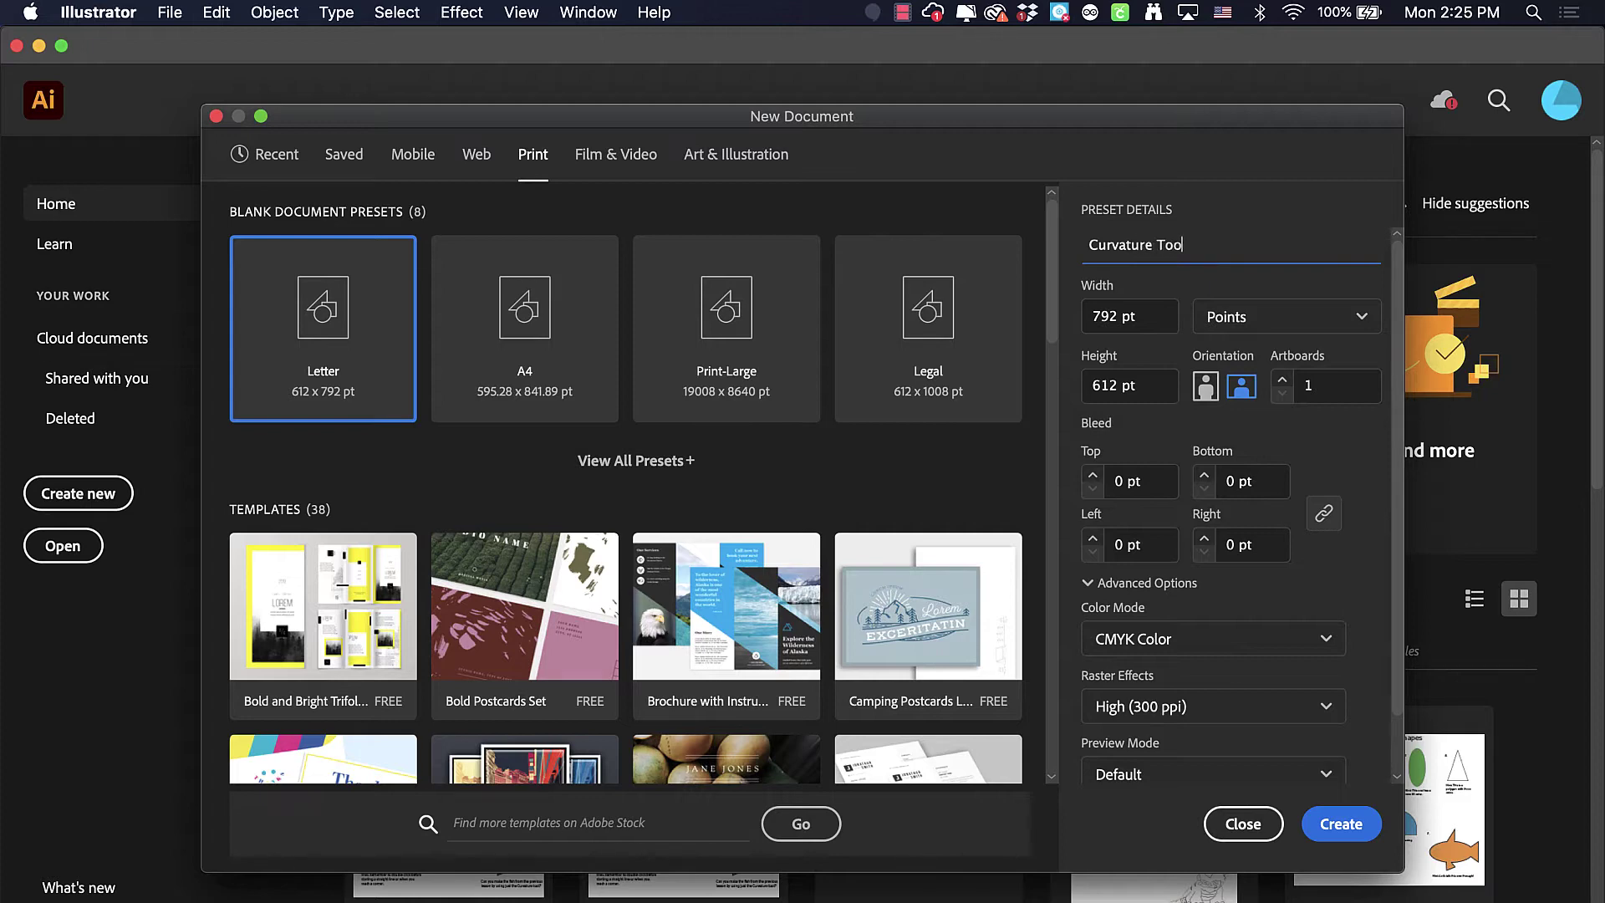
click(1340, 825)
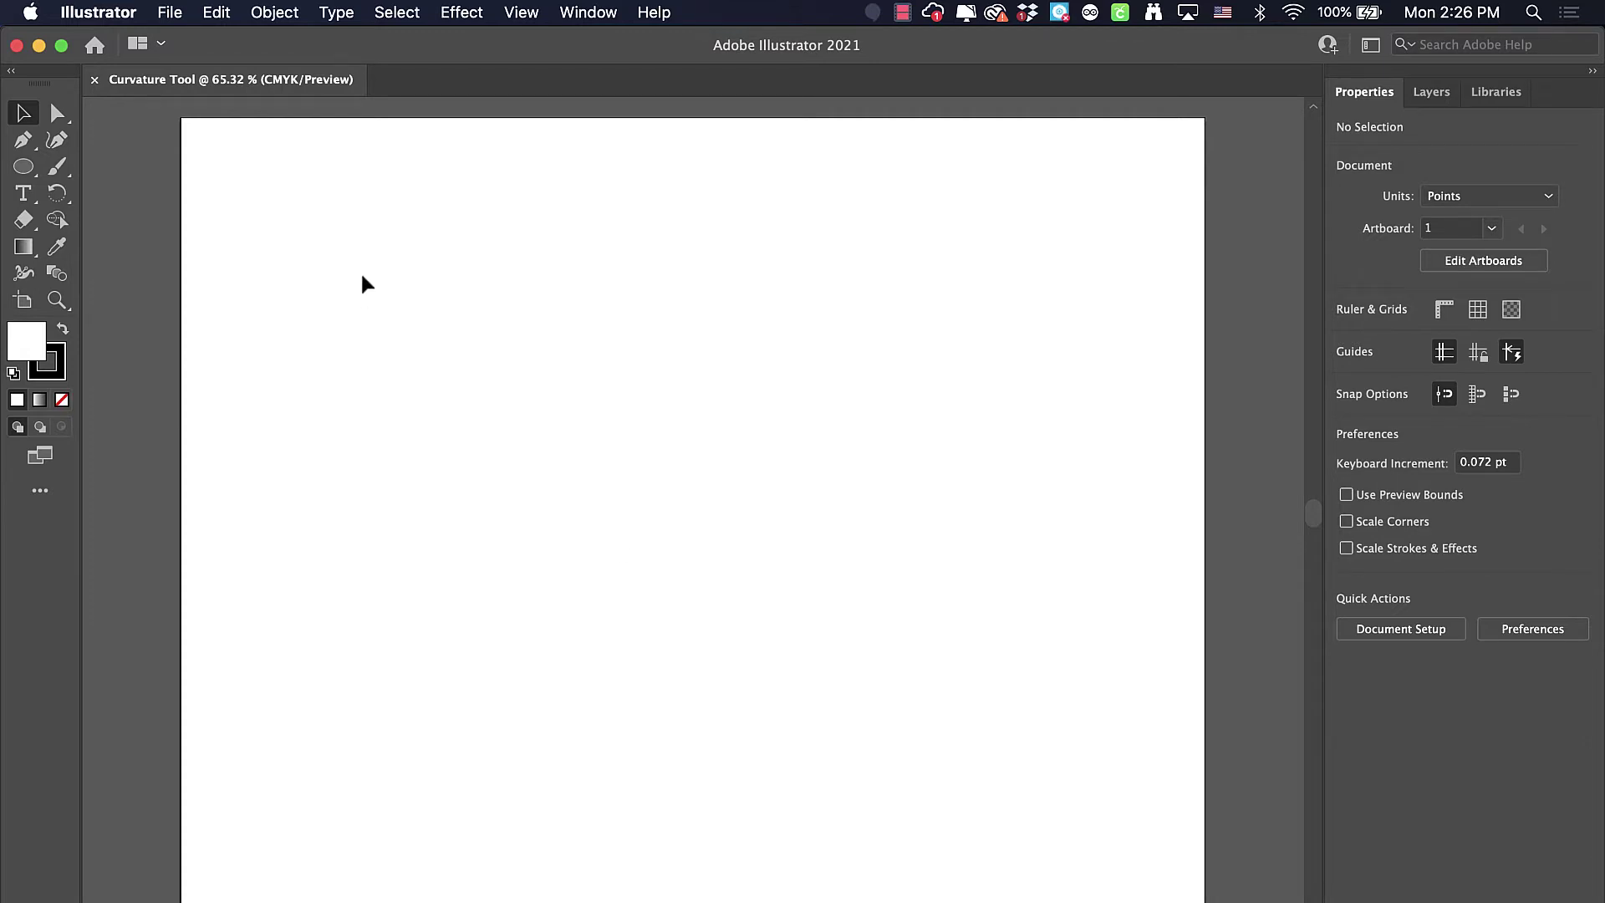
- Place Curvature Tool.png on the artboard with the Template option enabled
click(170, 11)
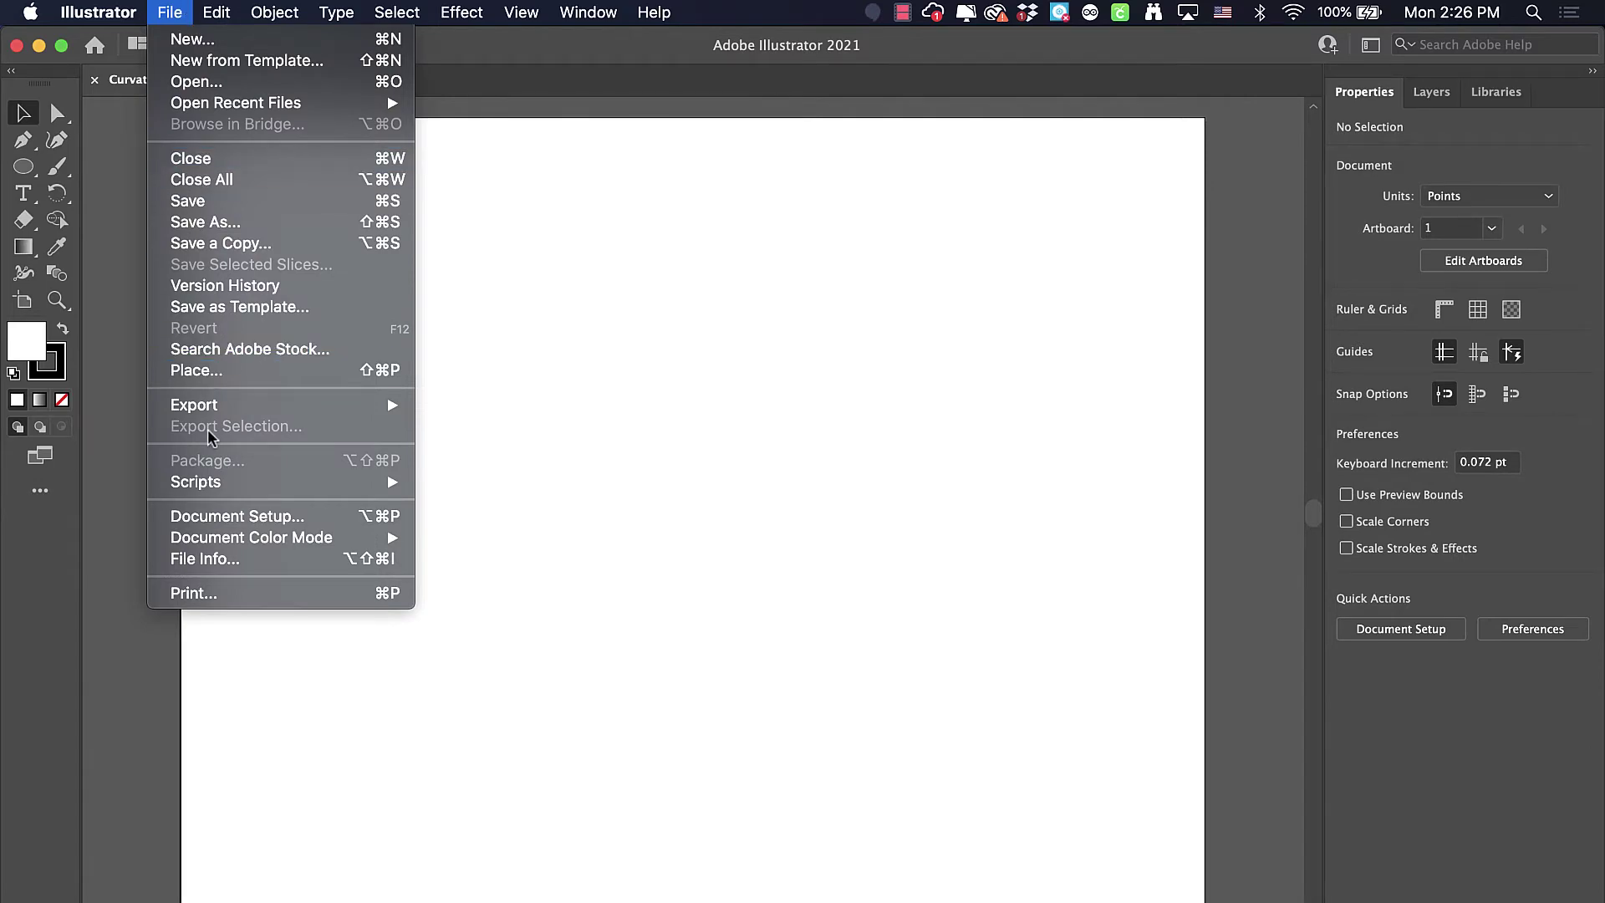
click(204, 369)
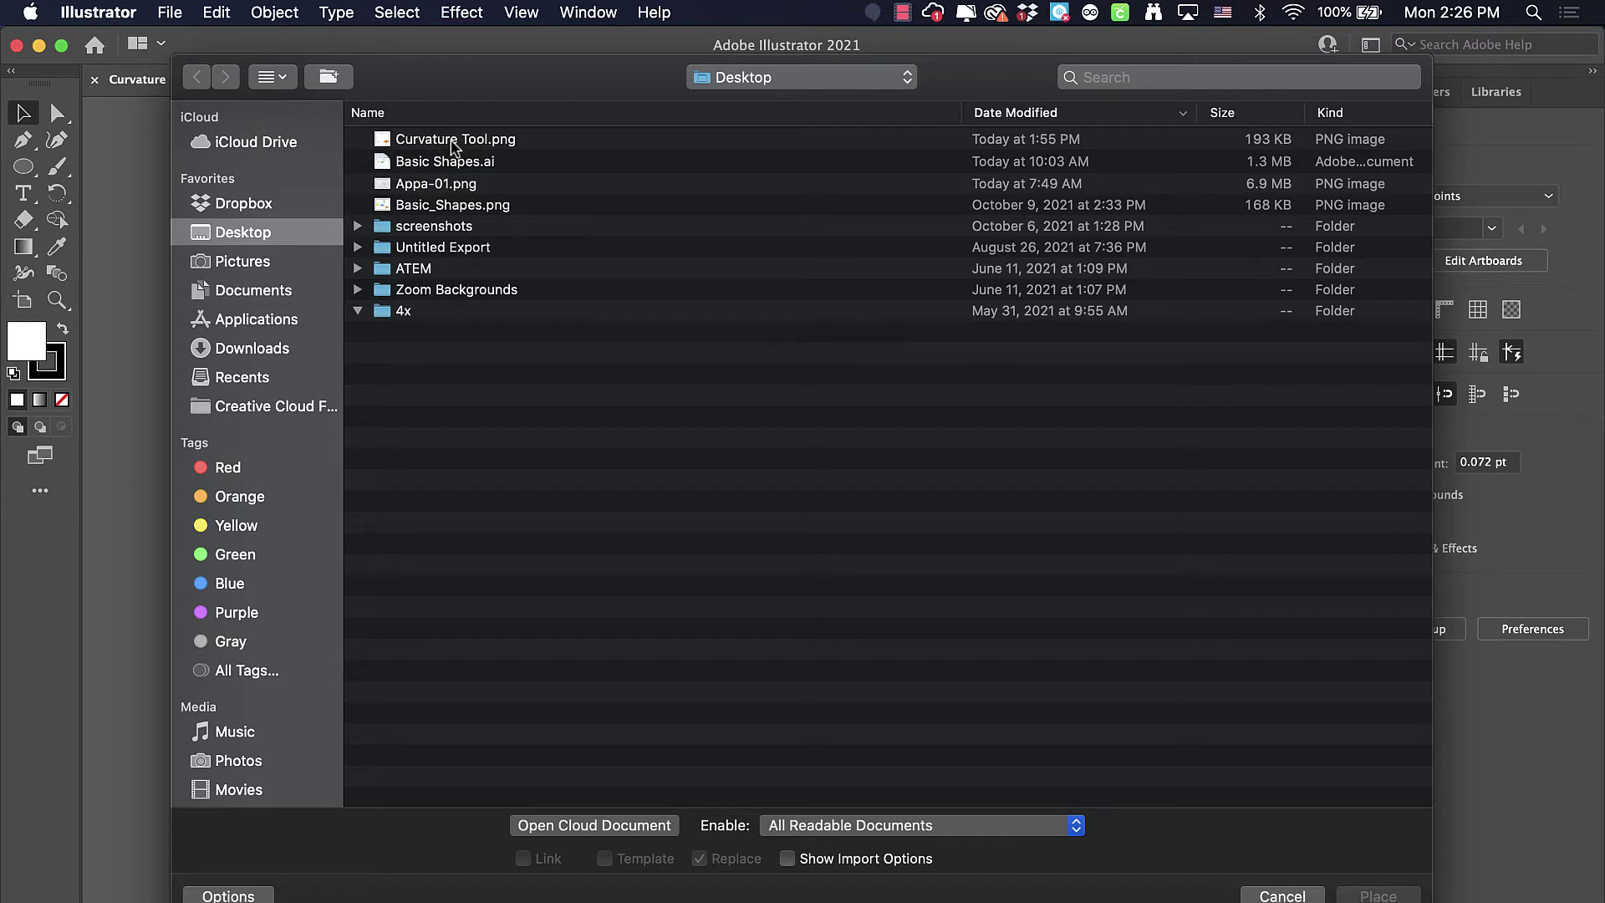
click(481, 144)
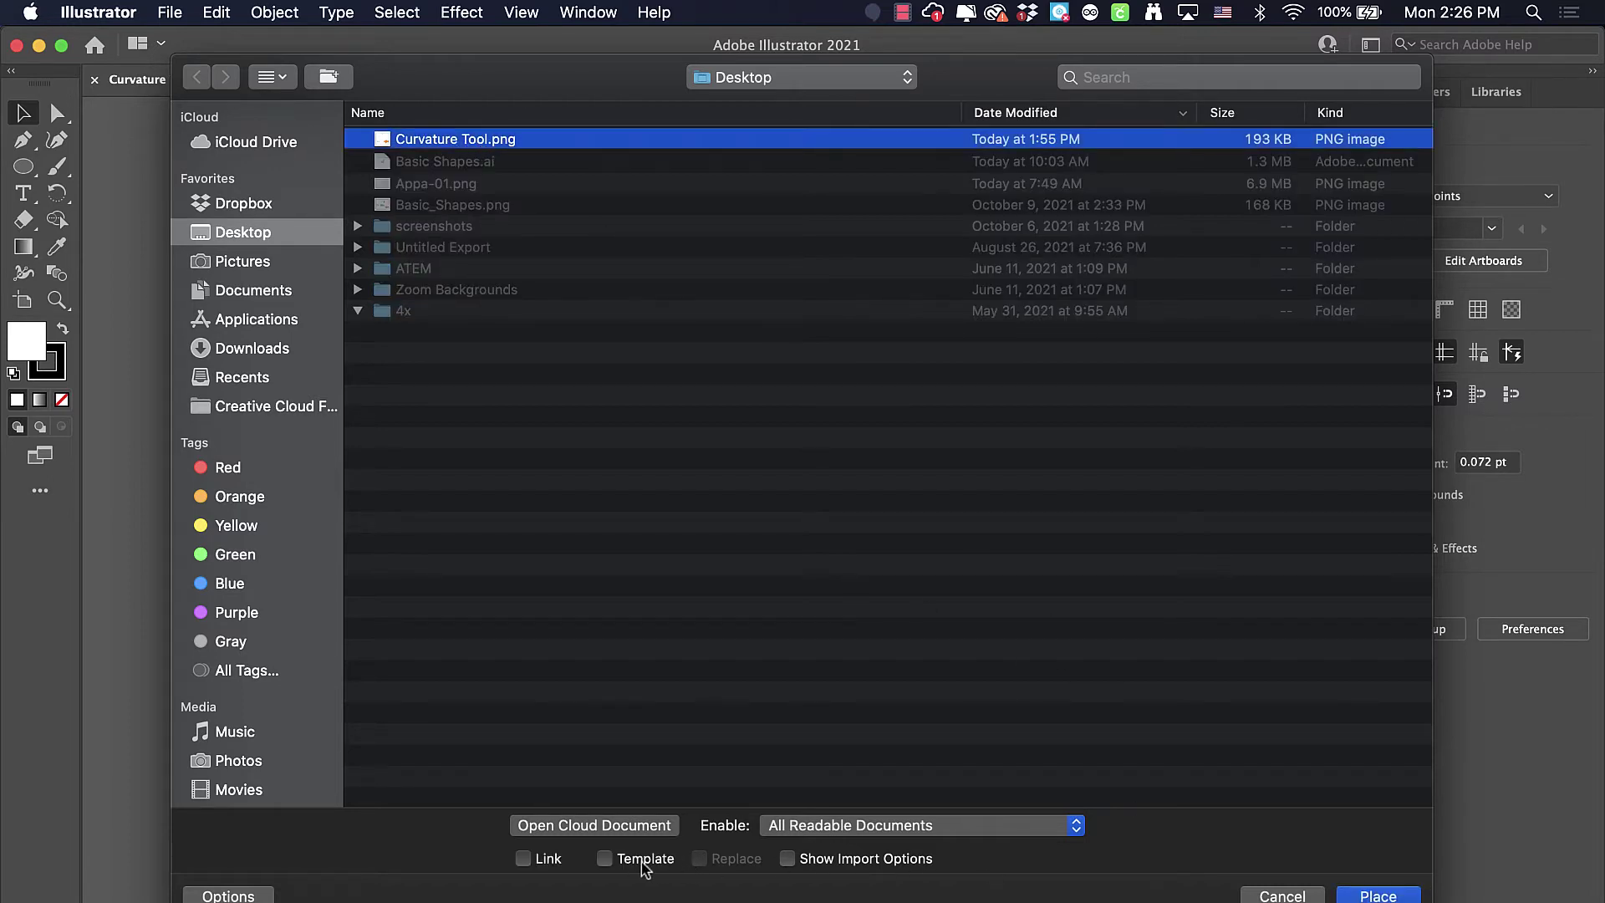
click(605, 858)
click(1384, 896)
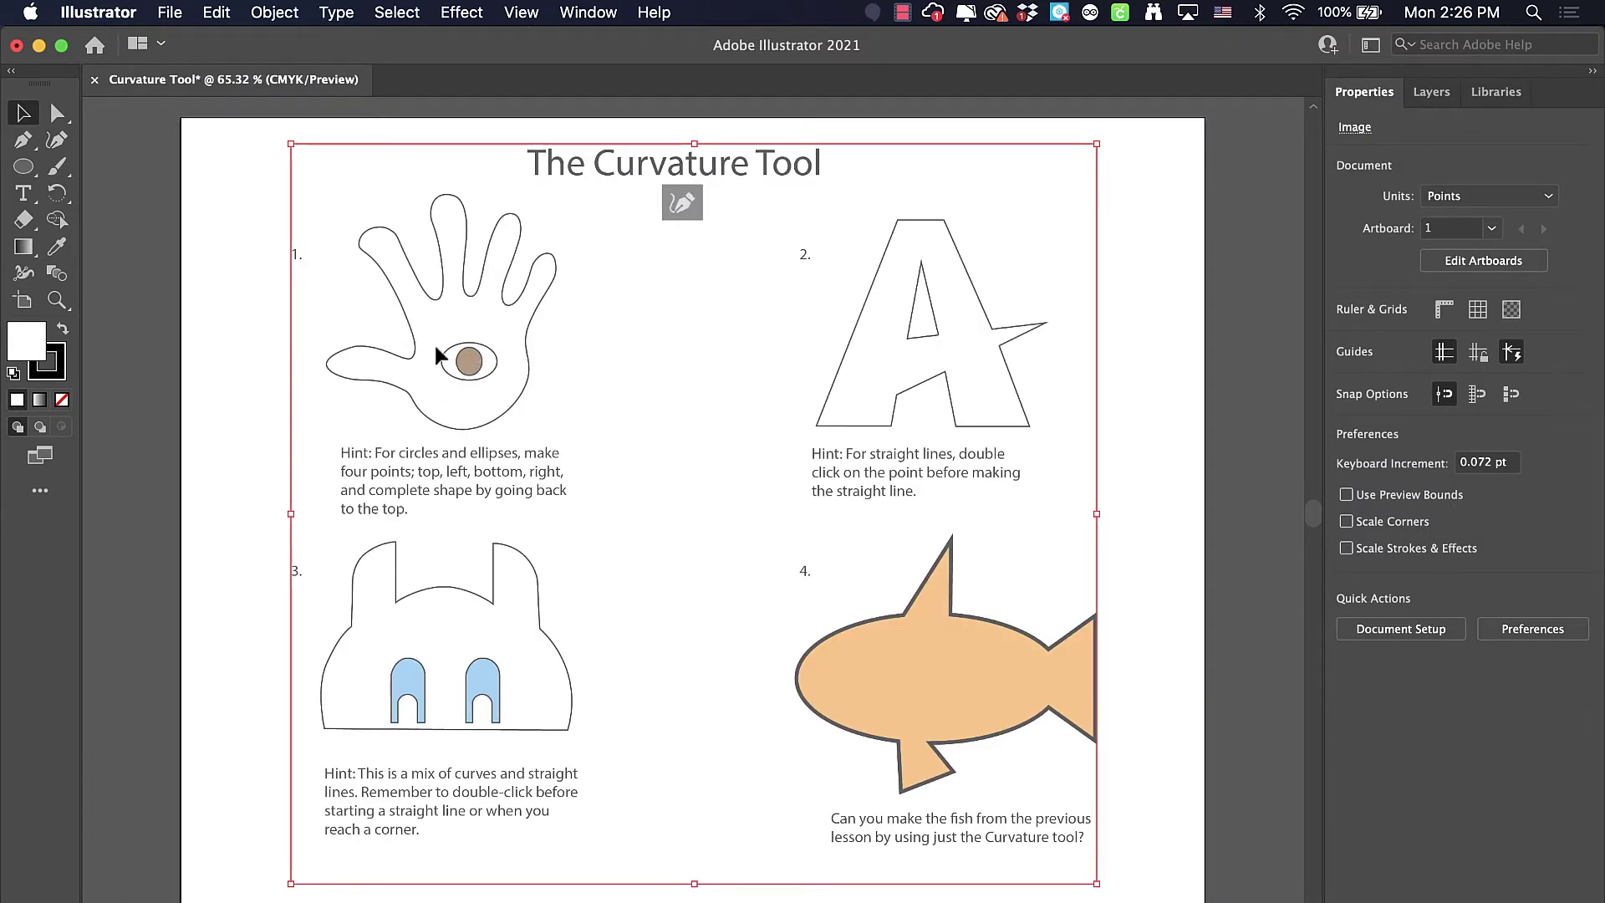
- Show the Layers panel and activate the Curvature tool, comparing it with the Pen tool
click(1431, 92)
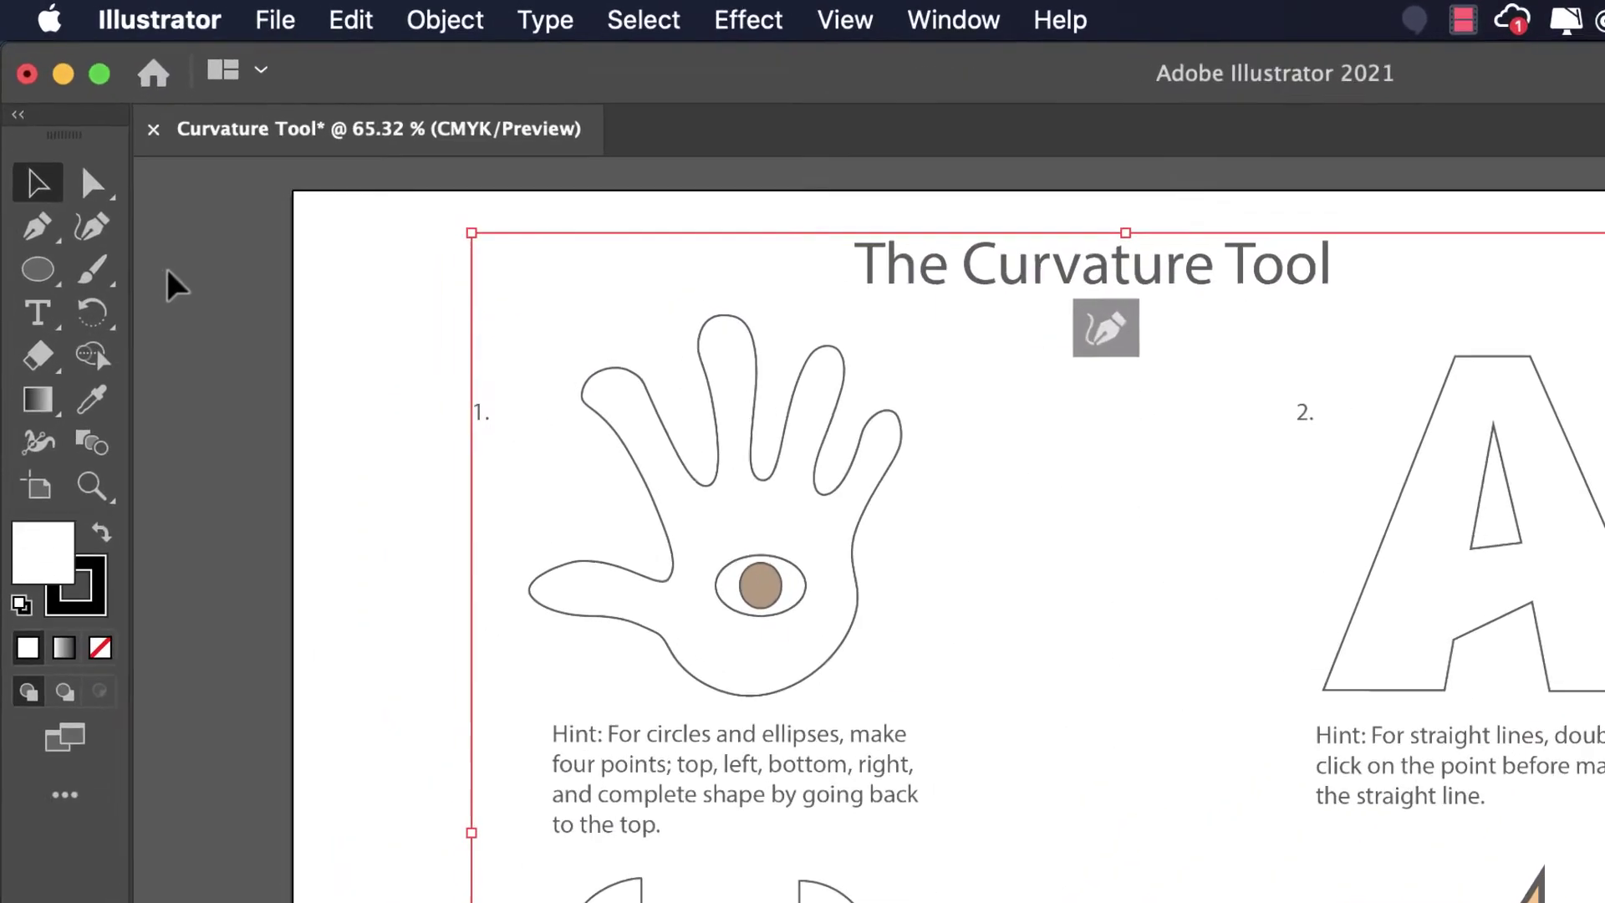
click(106, 237)
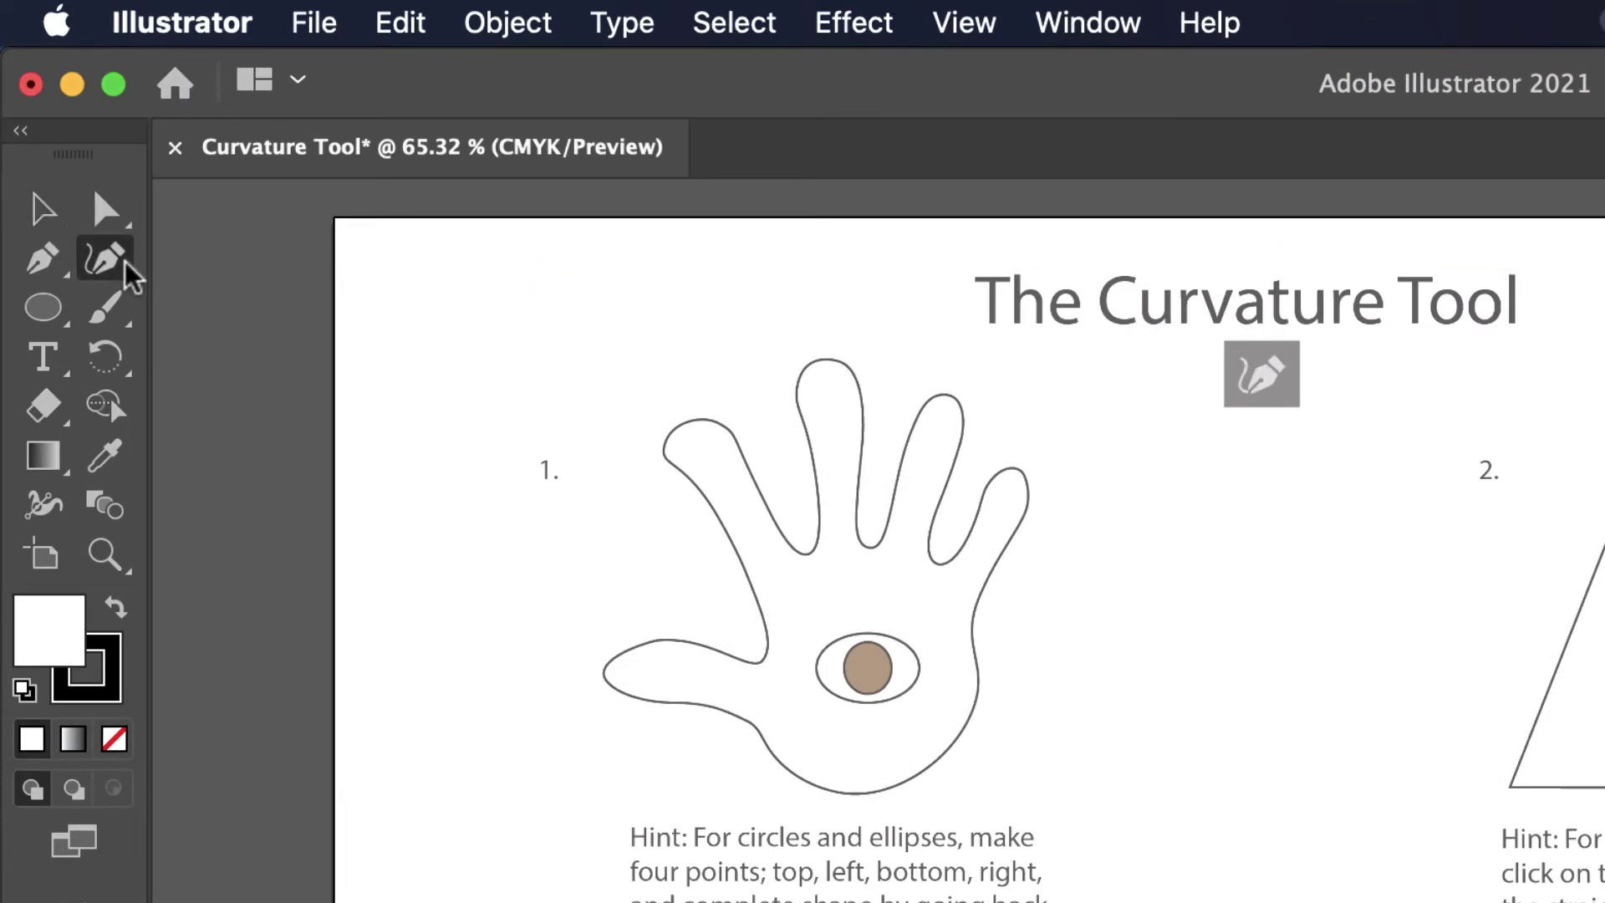
click(42, 261)
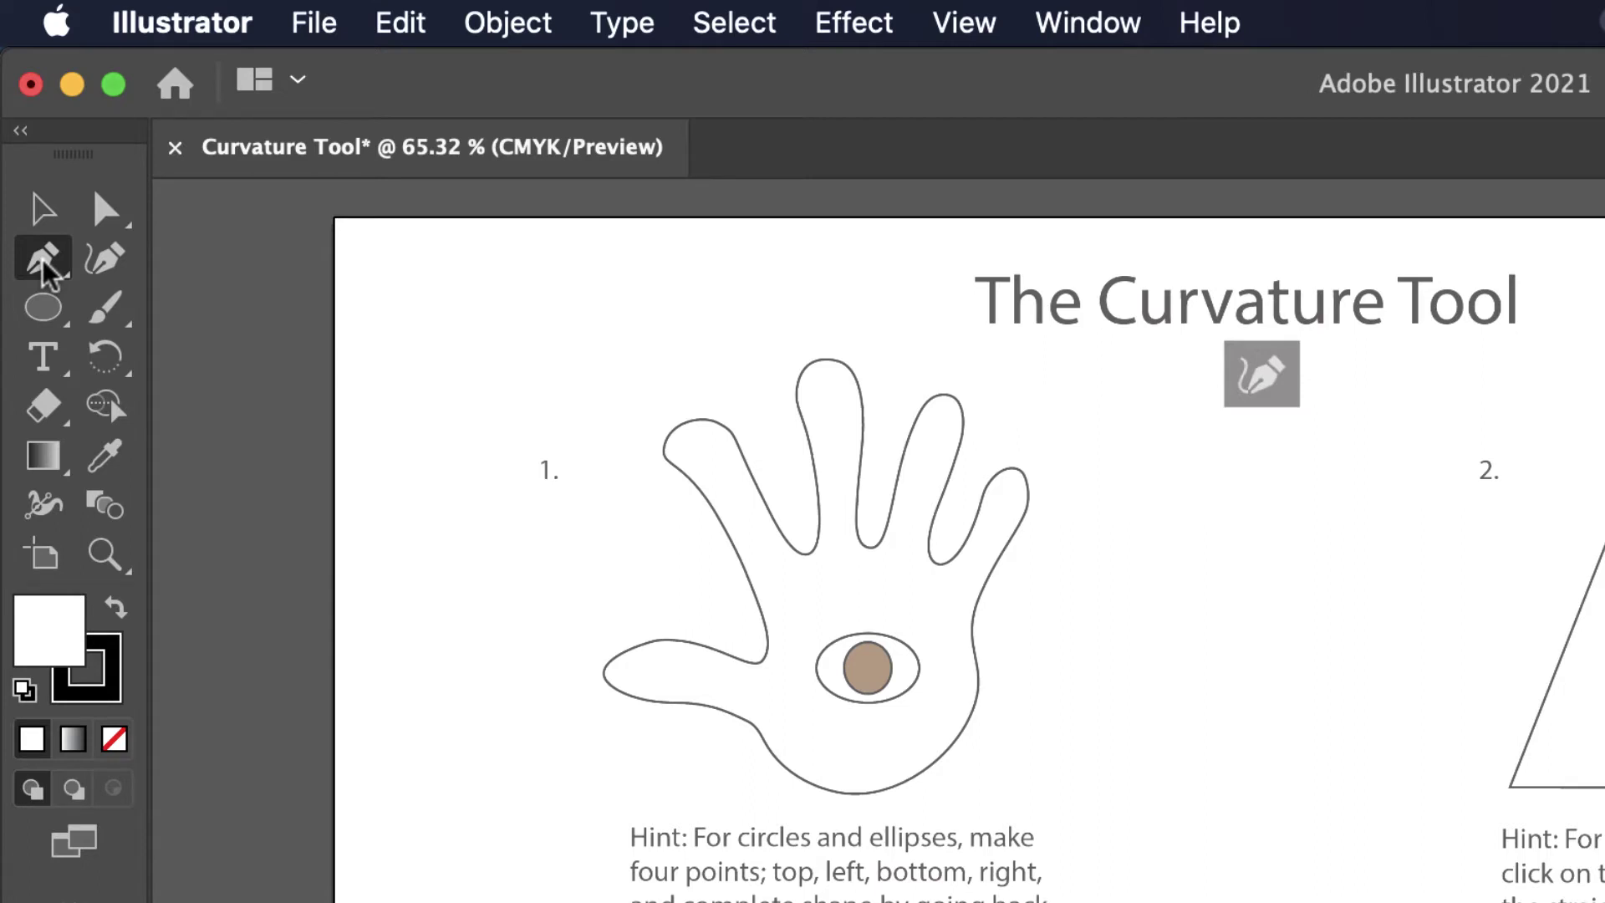
click(98, 261)
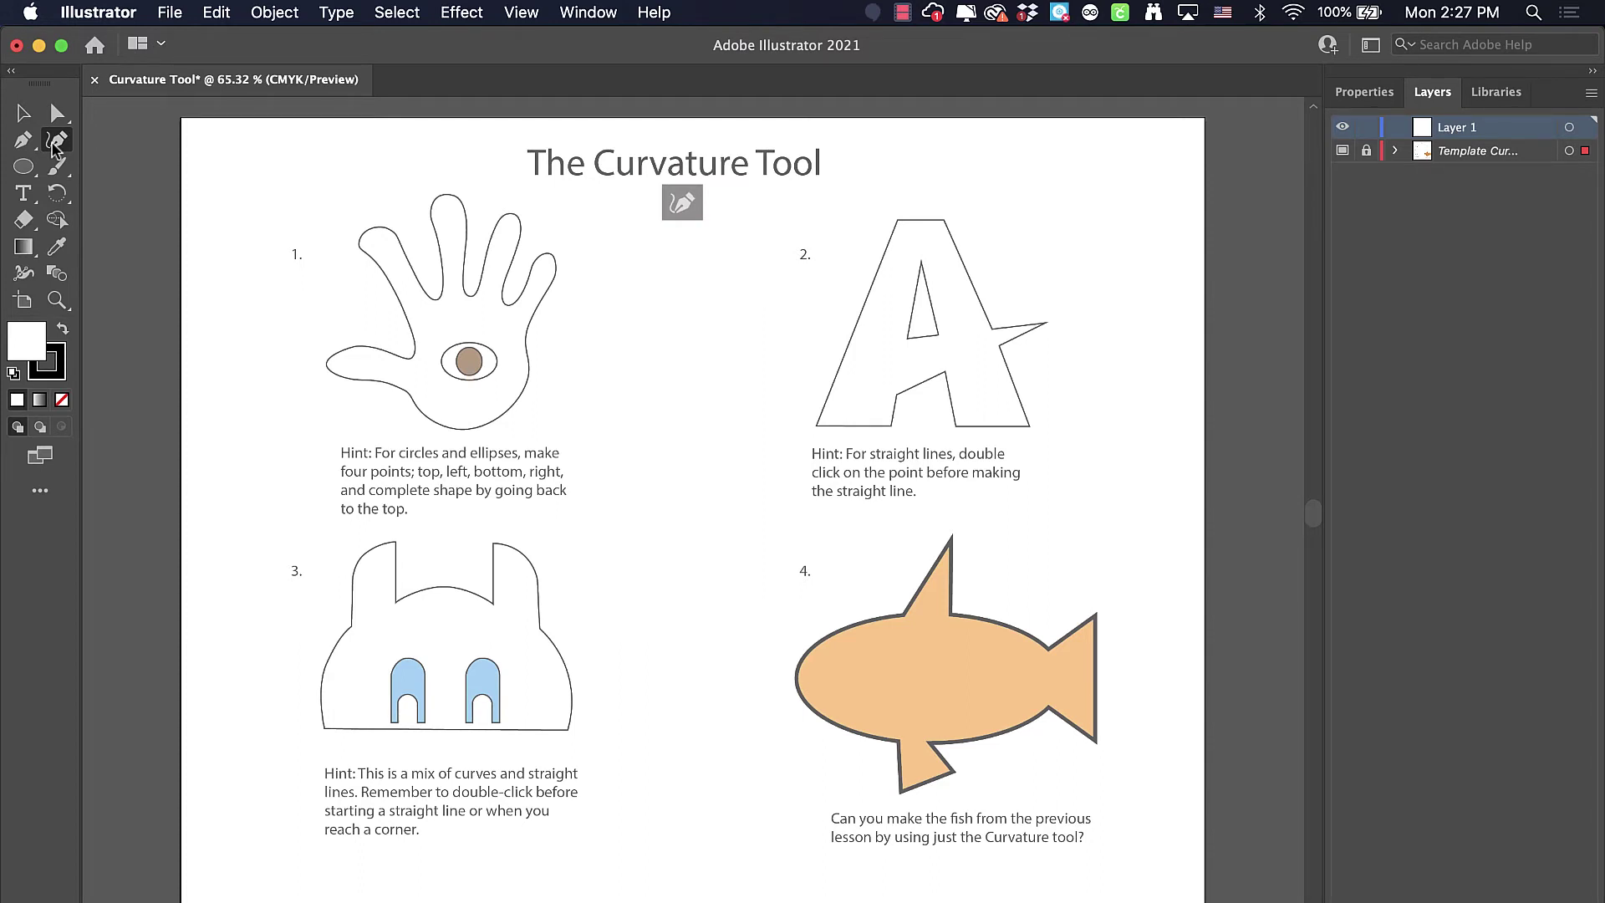
click(54, 142)
- Zoom in on the hand and set the fill to None in the Properties panel
scroll(451, 404, up, 5)
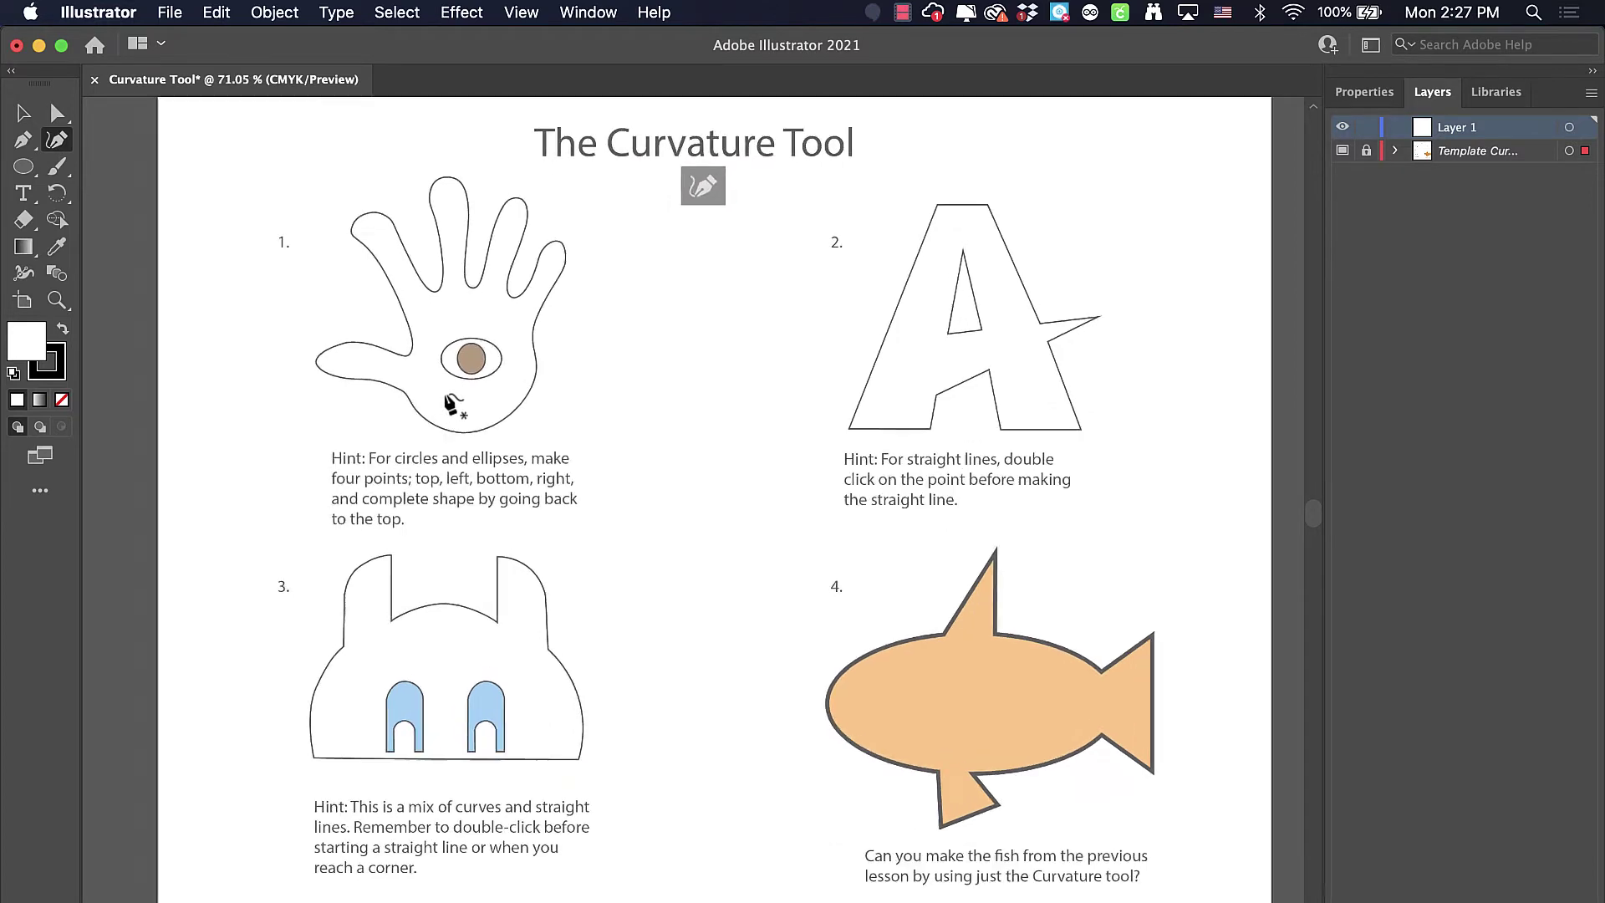
scroll(452, 404, up, 2)
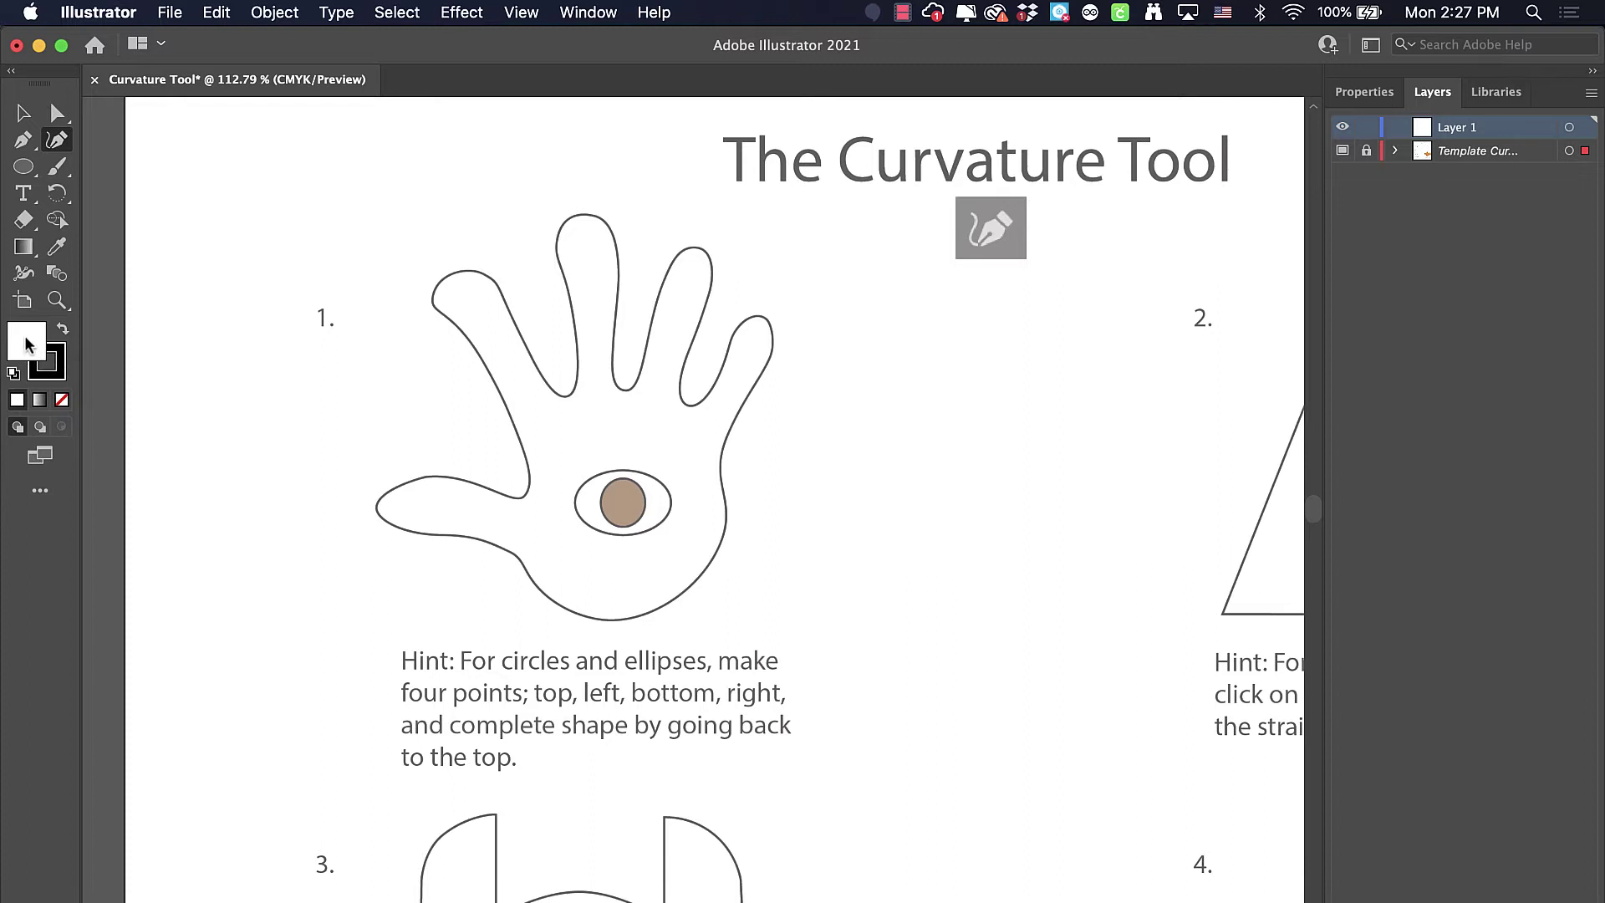
click(1364, 92)
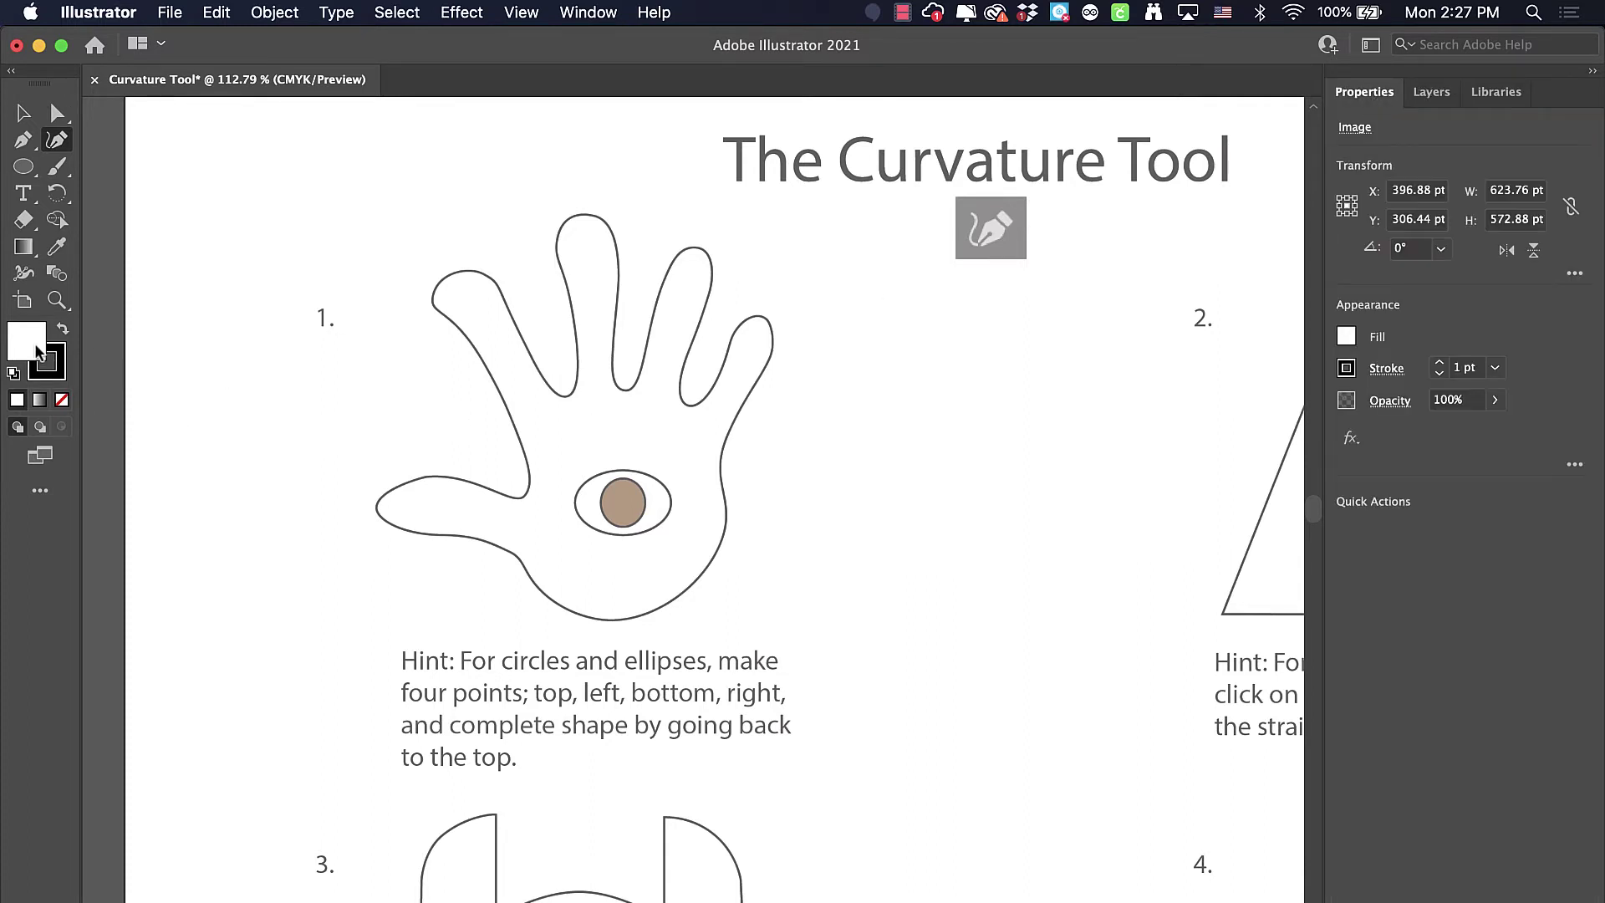
click(1345, 337)
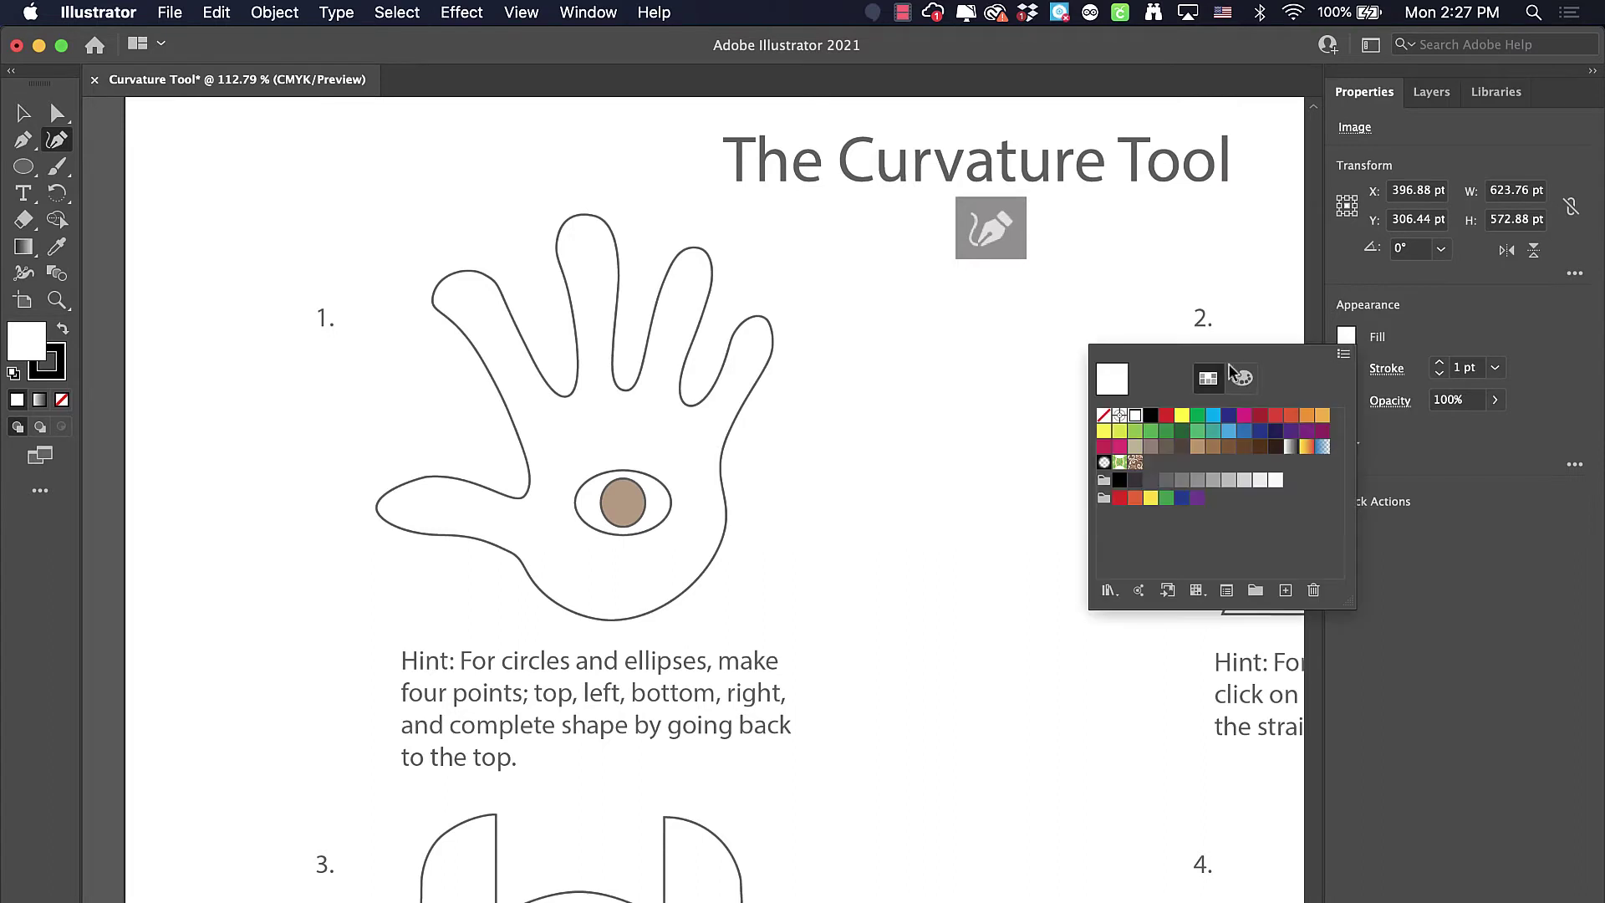
click(1103, 415)
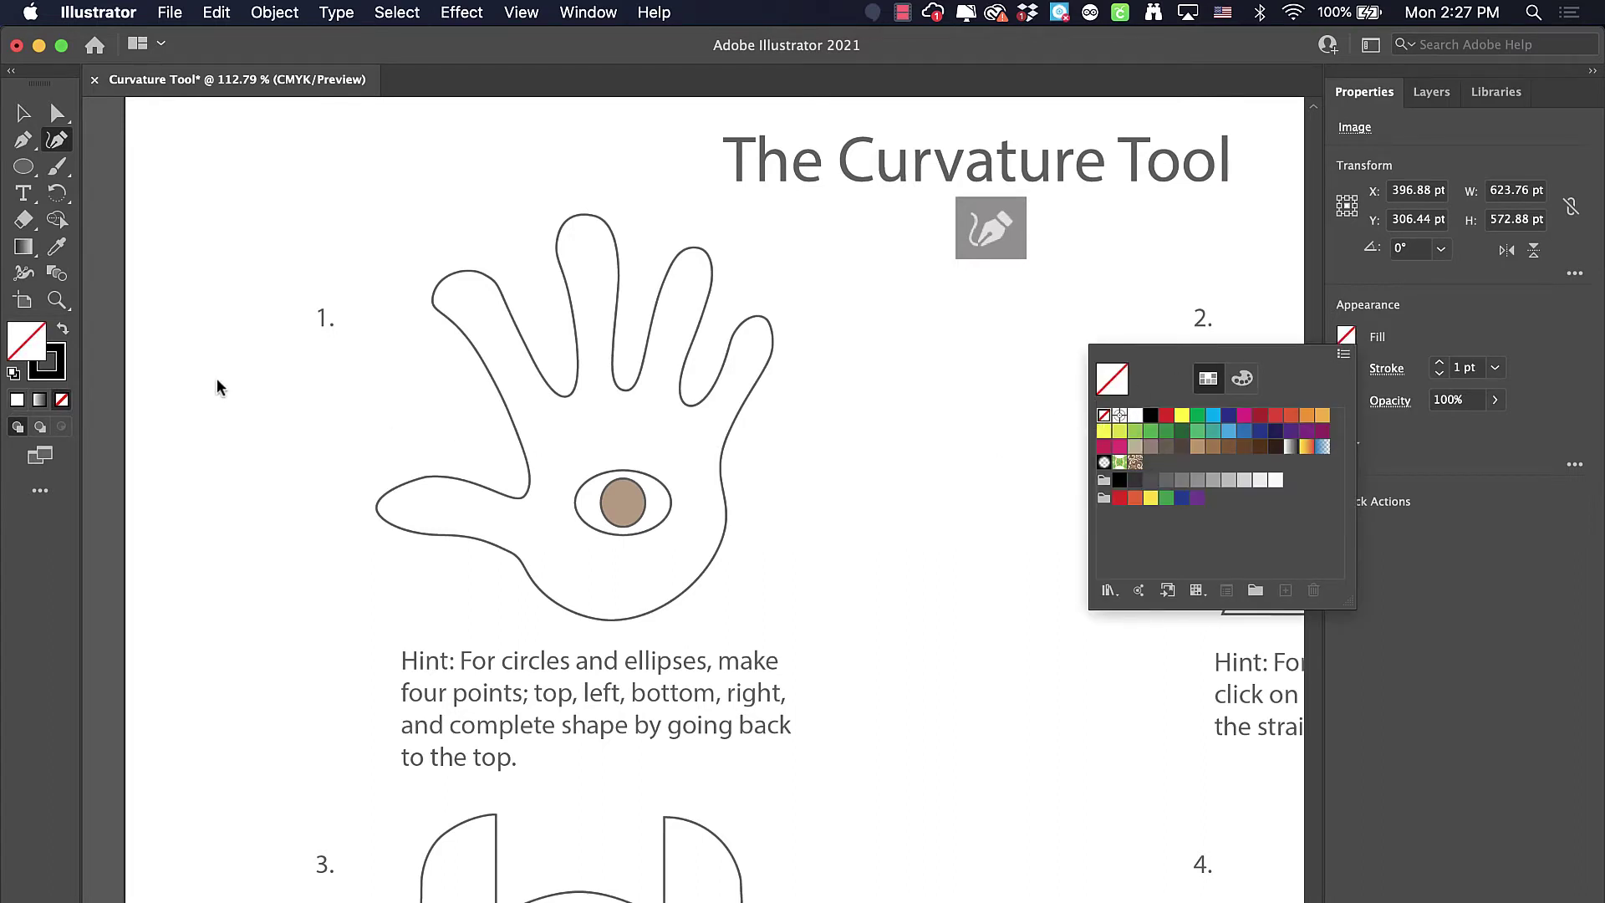
click(712, 500)
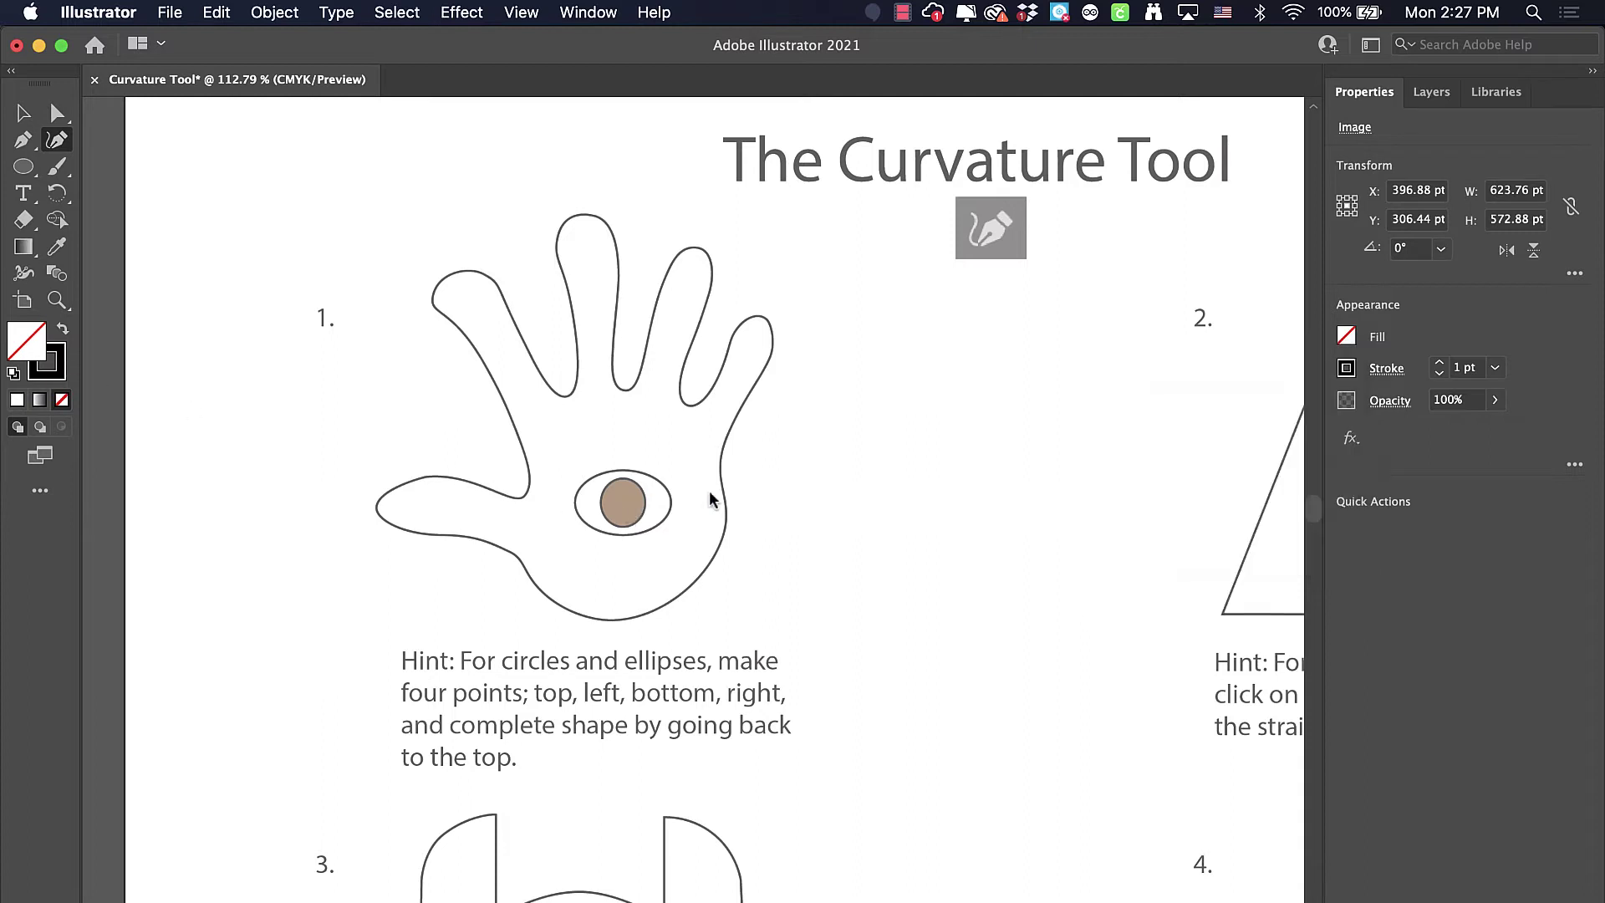
- Trace a closed circle over the iris with top, left, bottom and right points
click(622, 478)
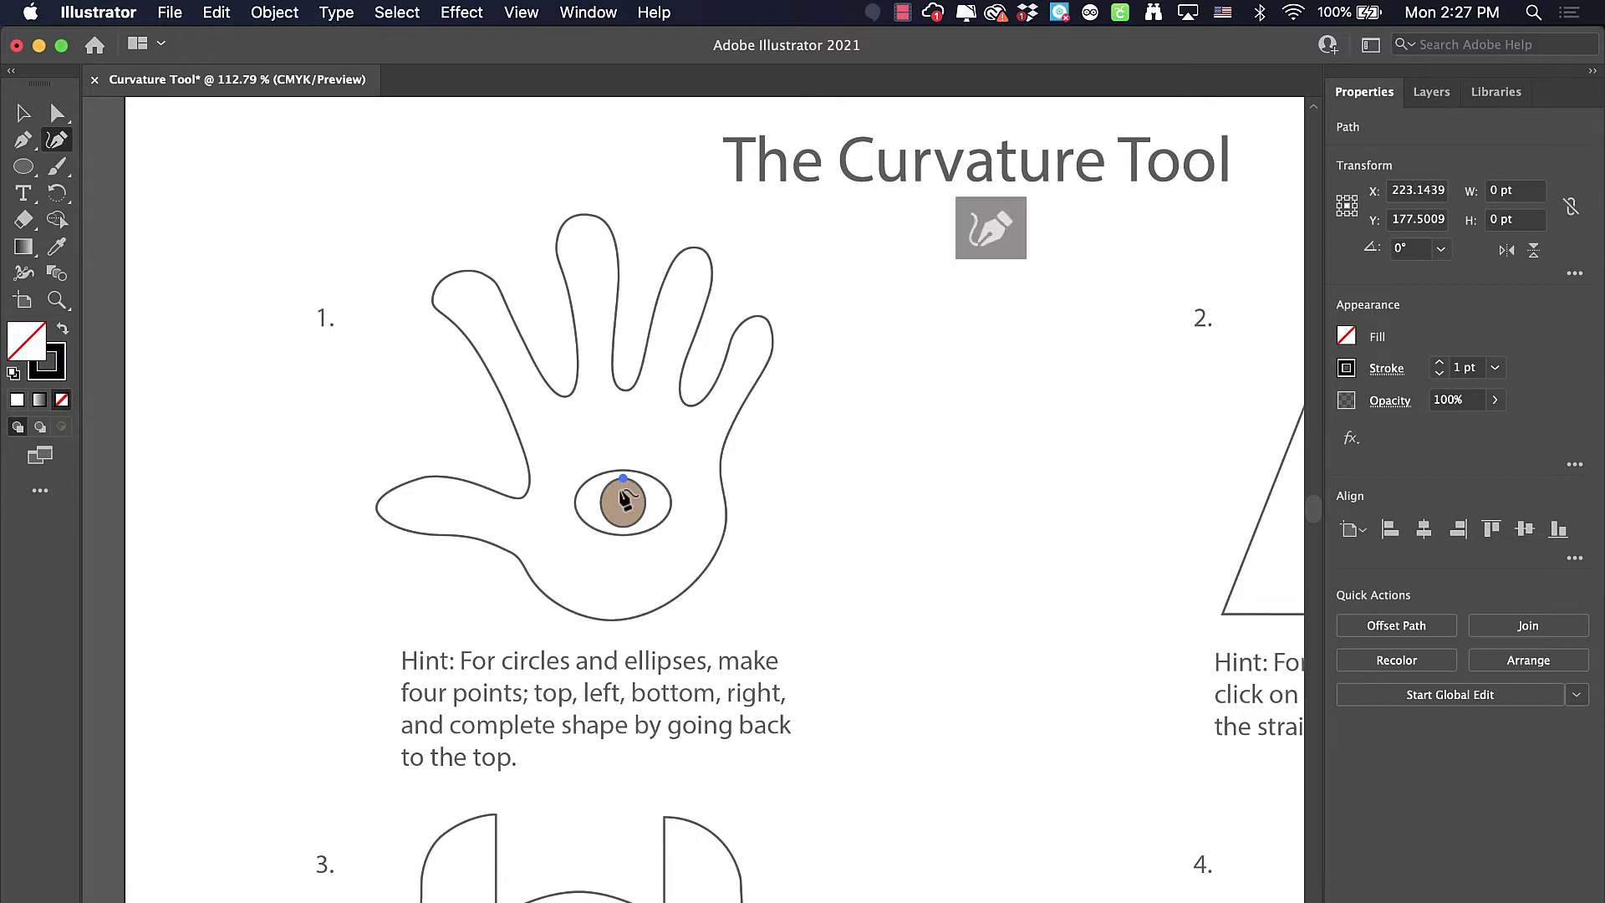
click(599, 500)
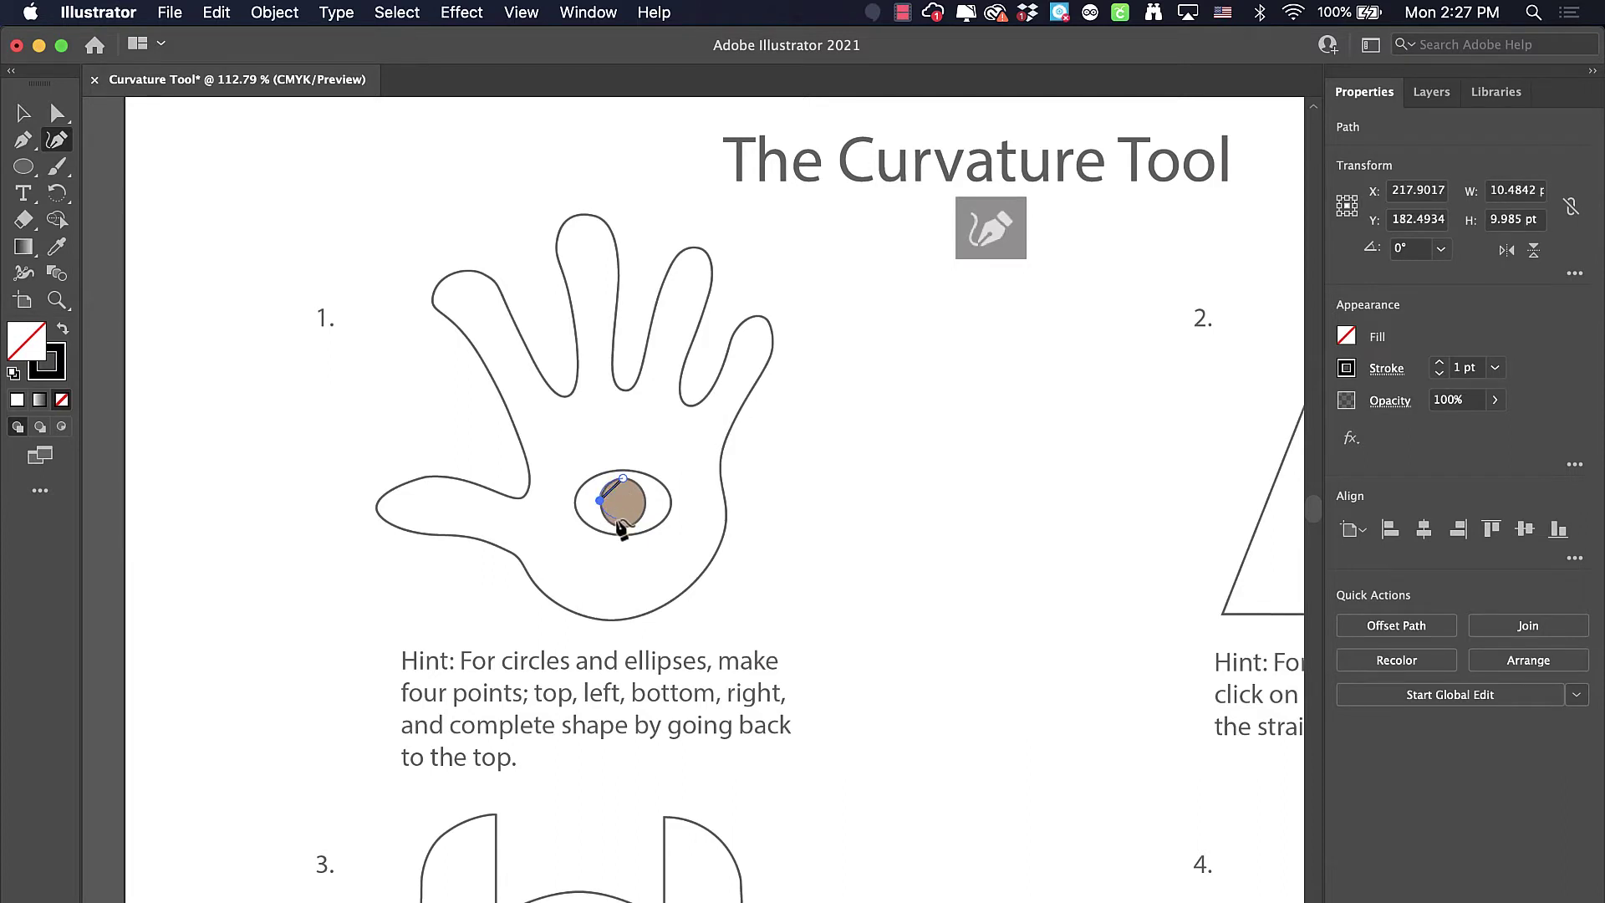
click(620, 524)
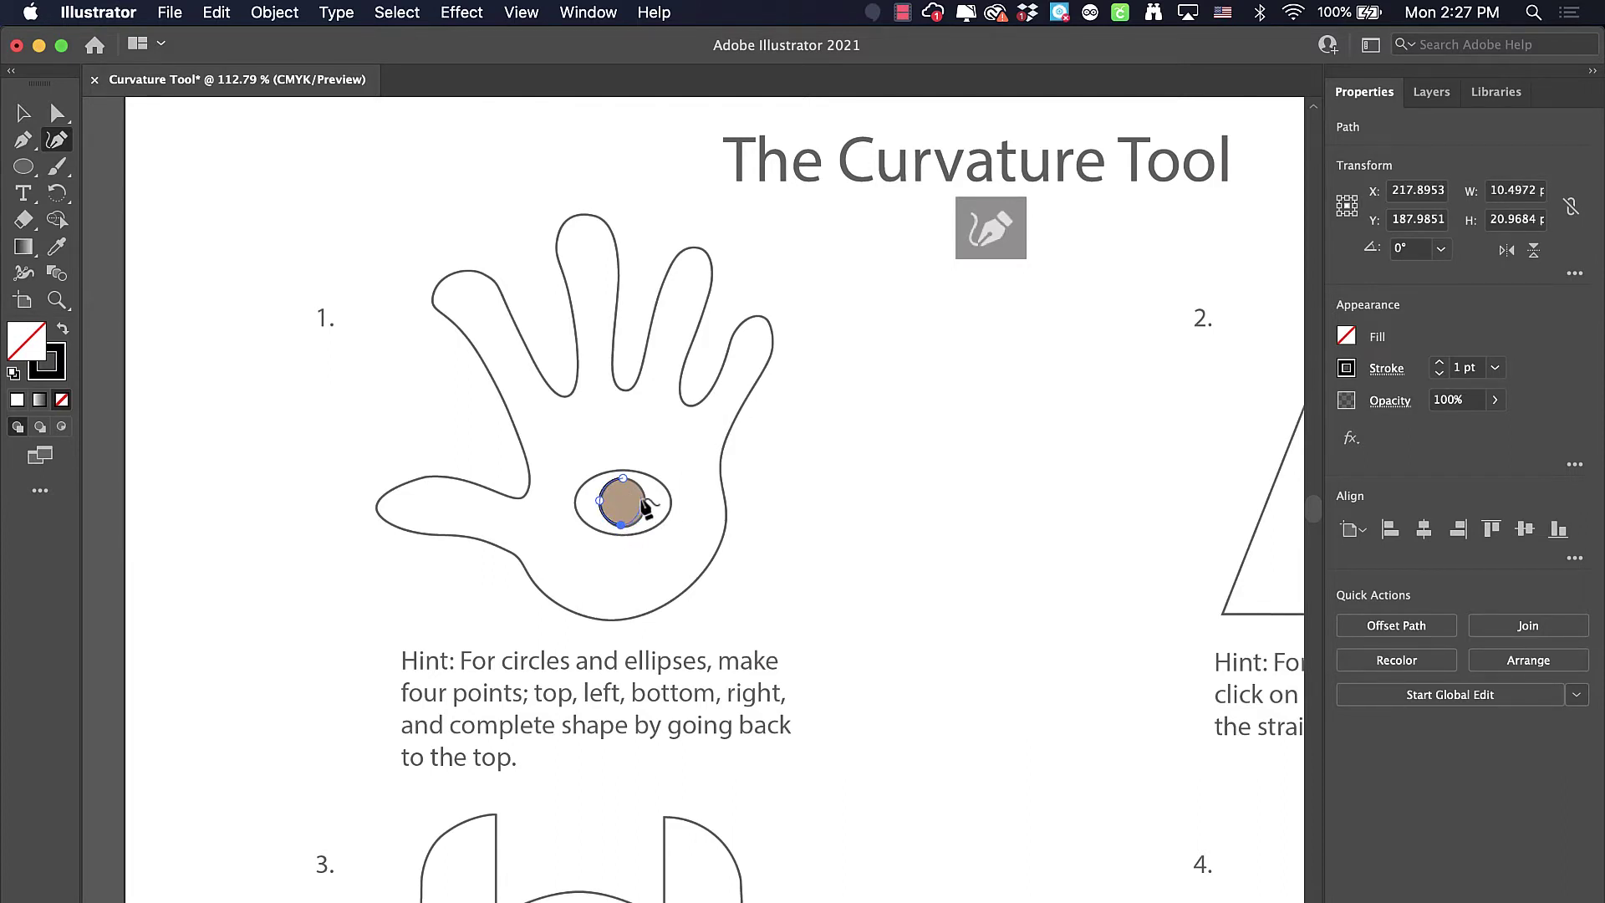
click(645, 500)
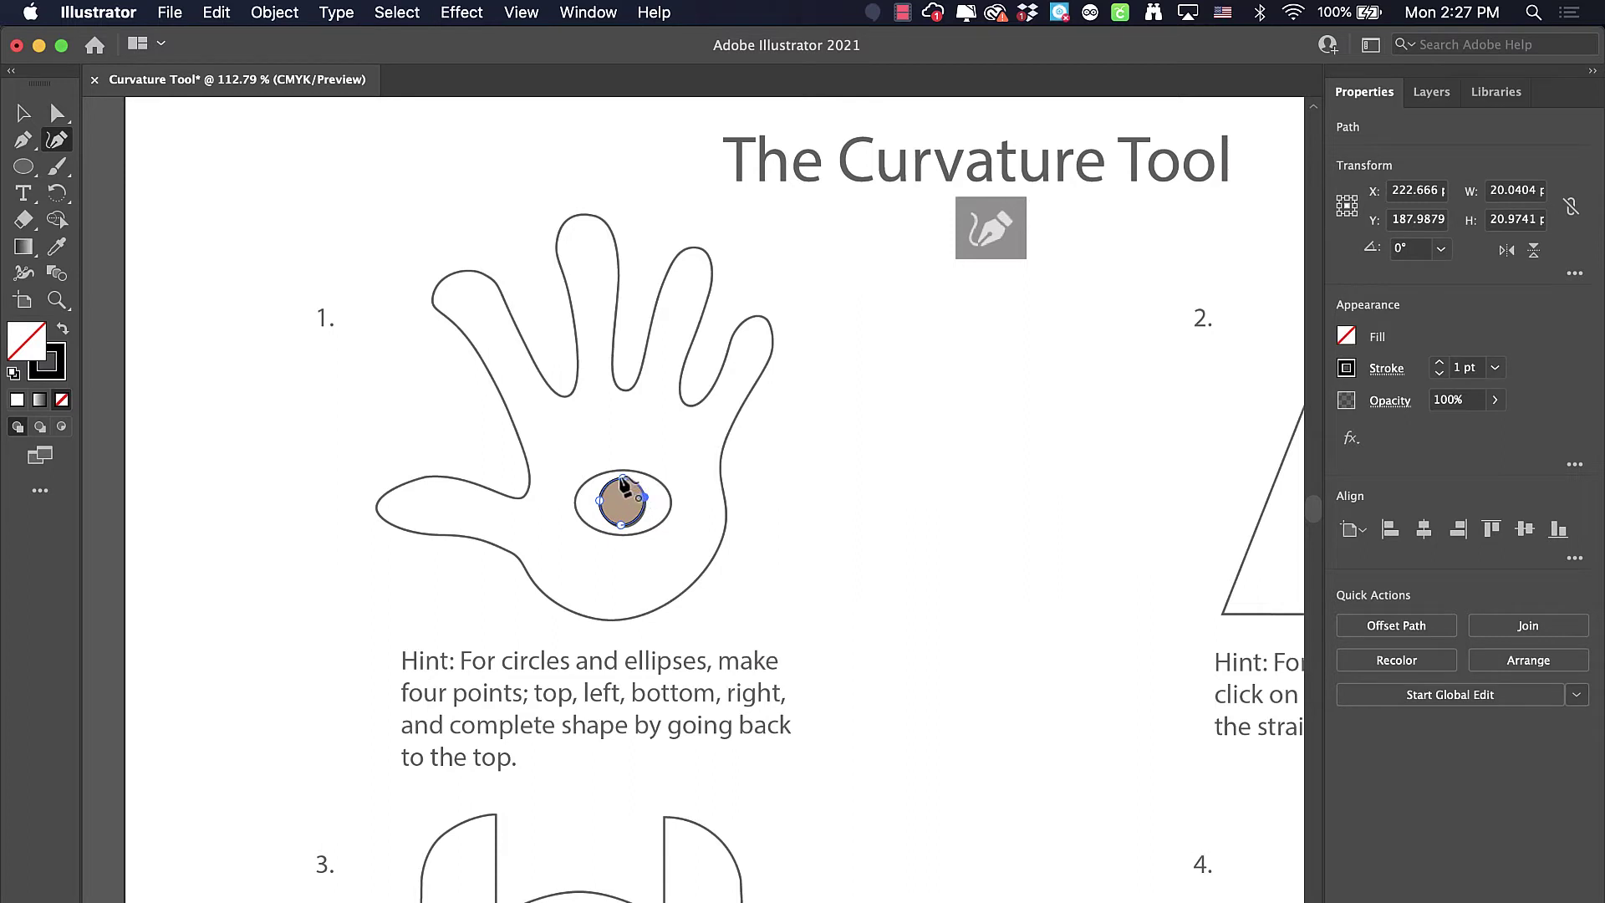
click(623, 478)
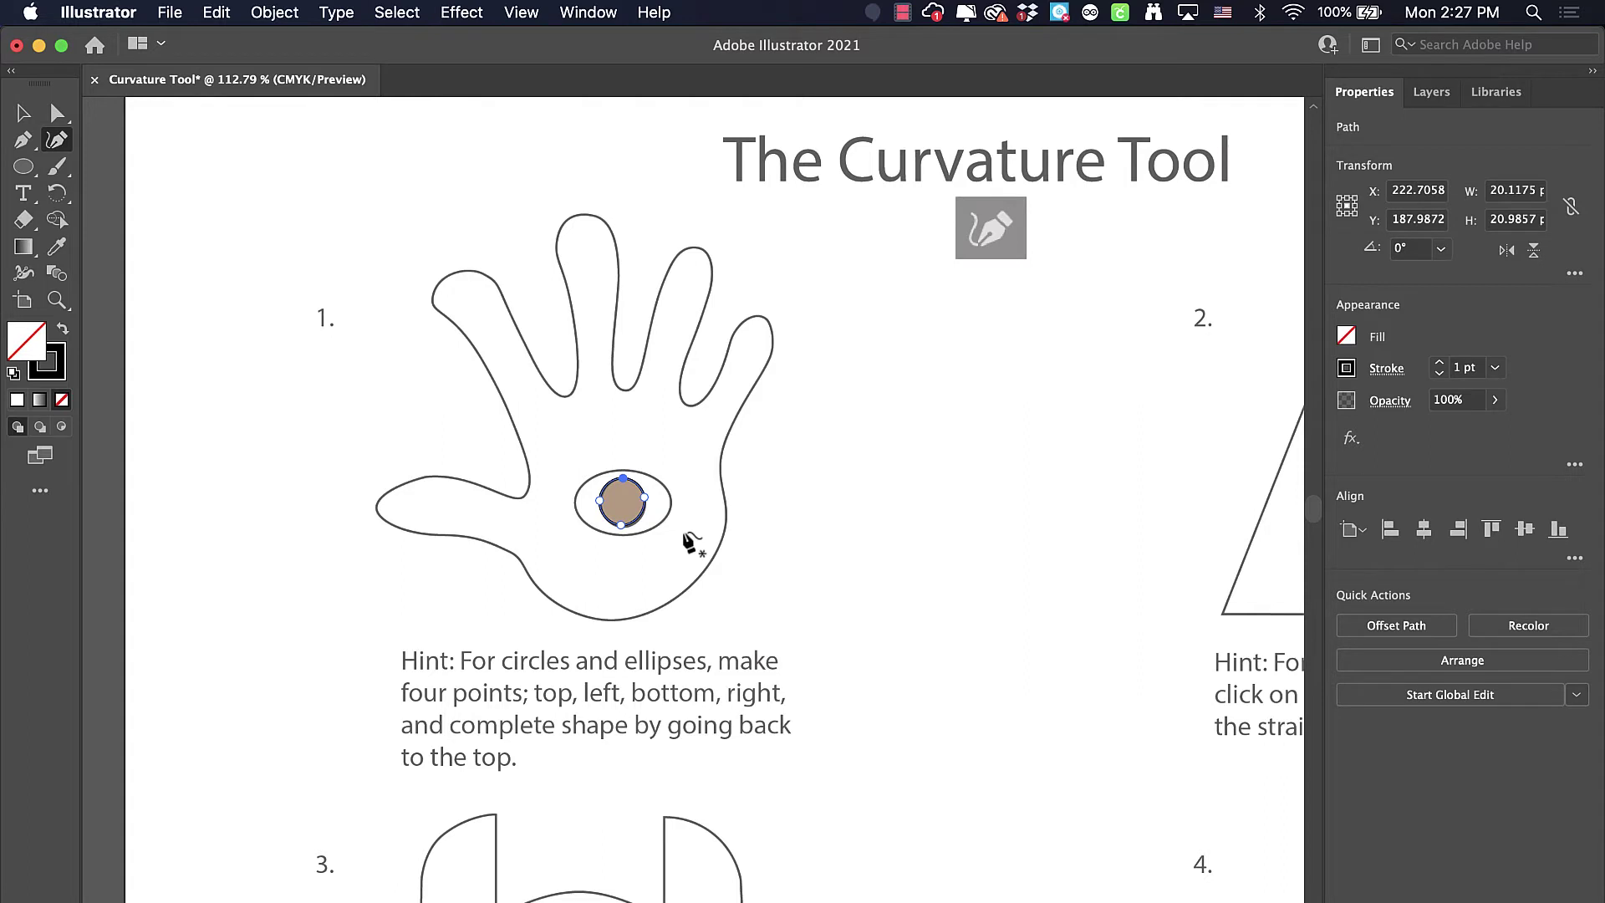
- Fill the traced circle with brown and move it onto the hand's eye
click(23, 113)
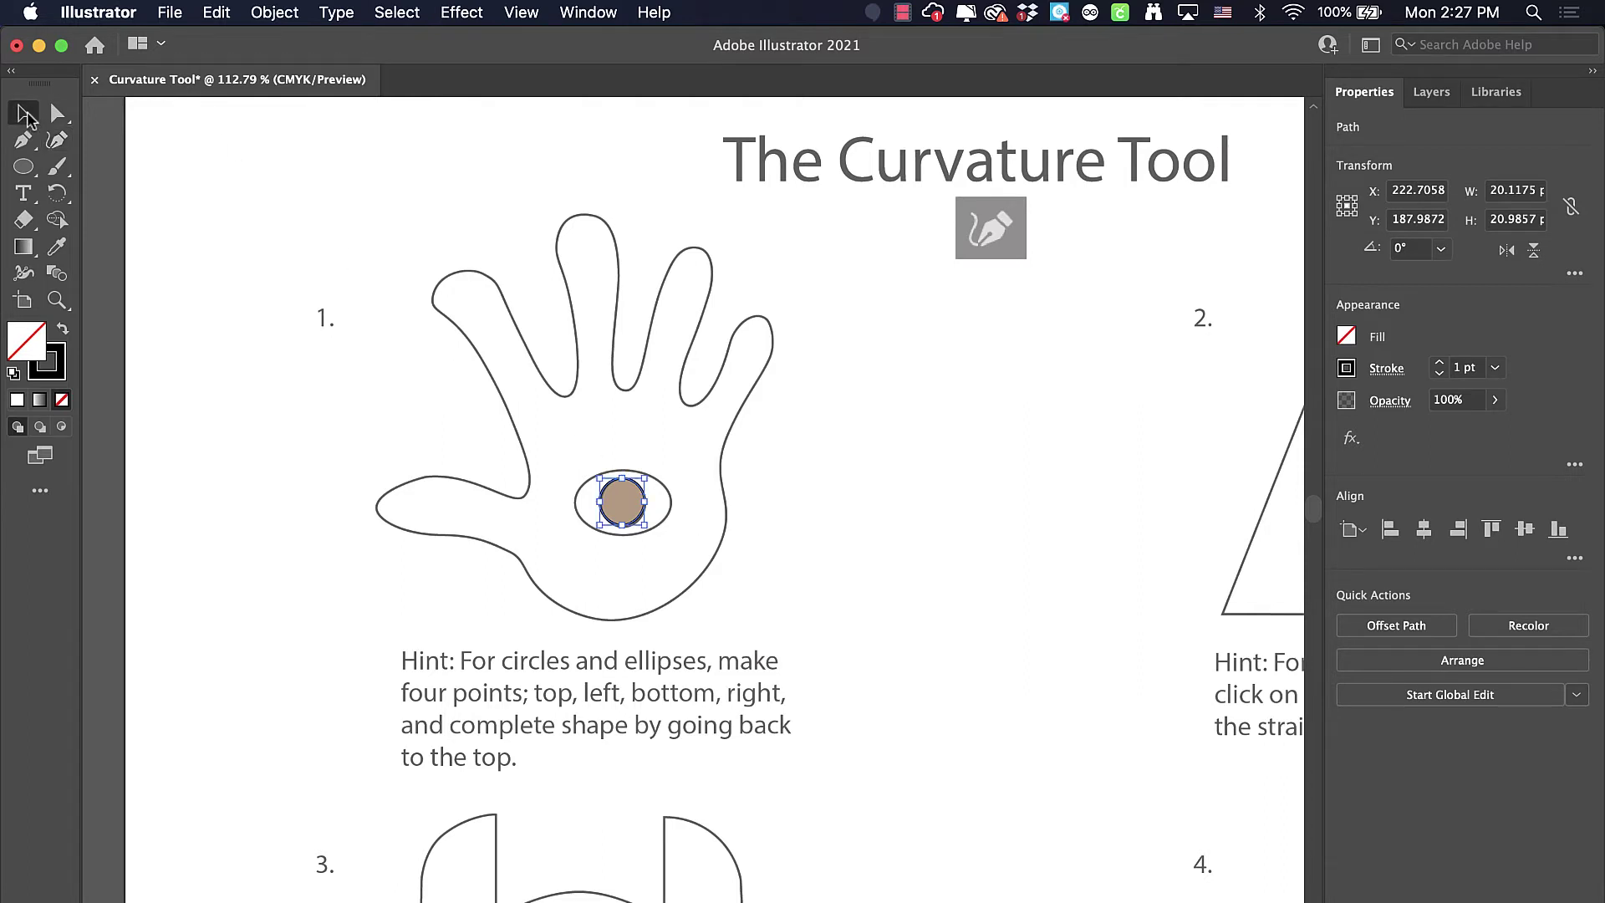
click(744, 505)
click(815, 503)
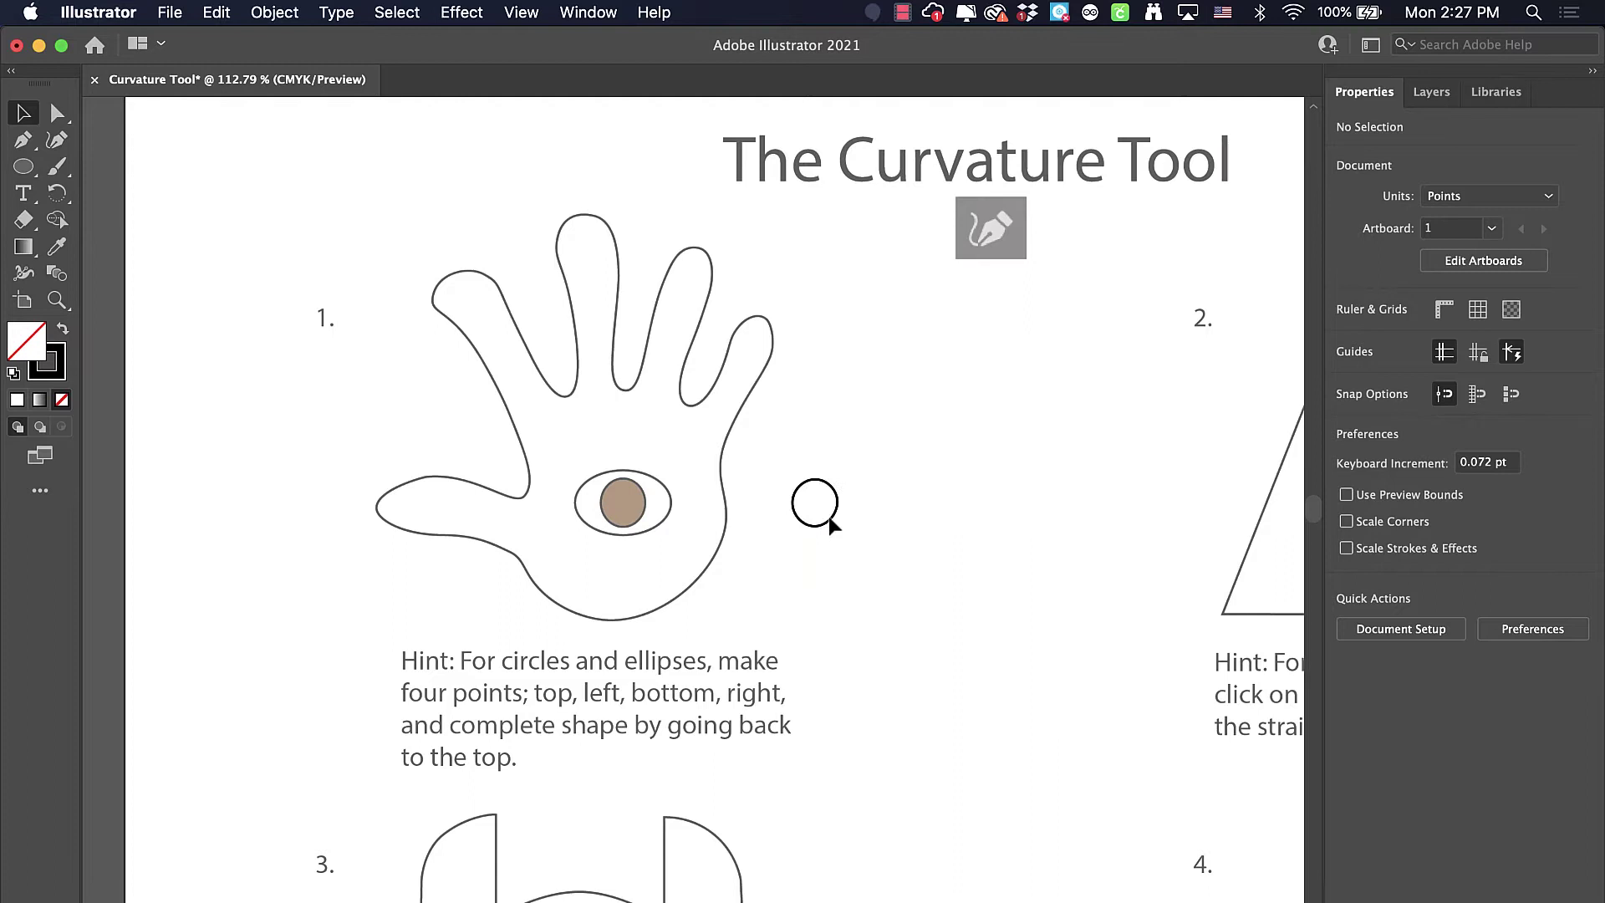
click(830, 519)
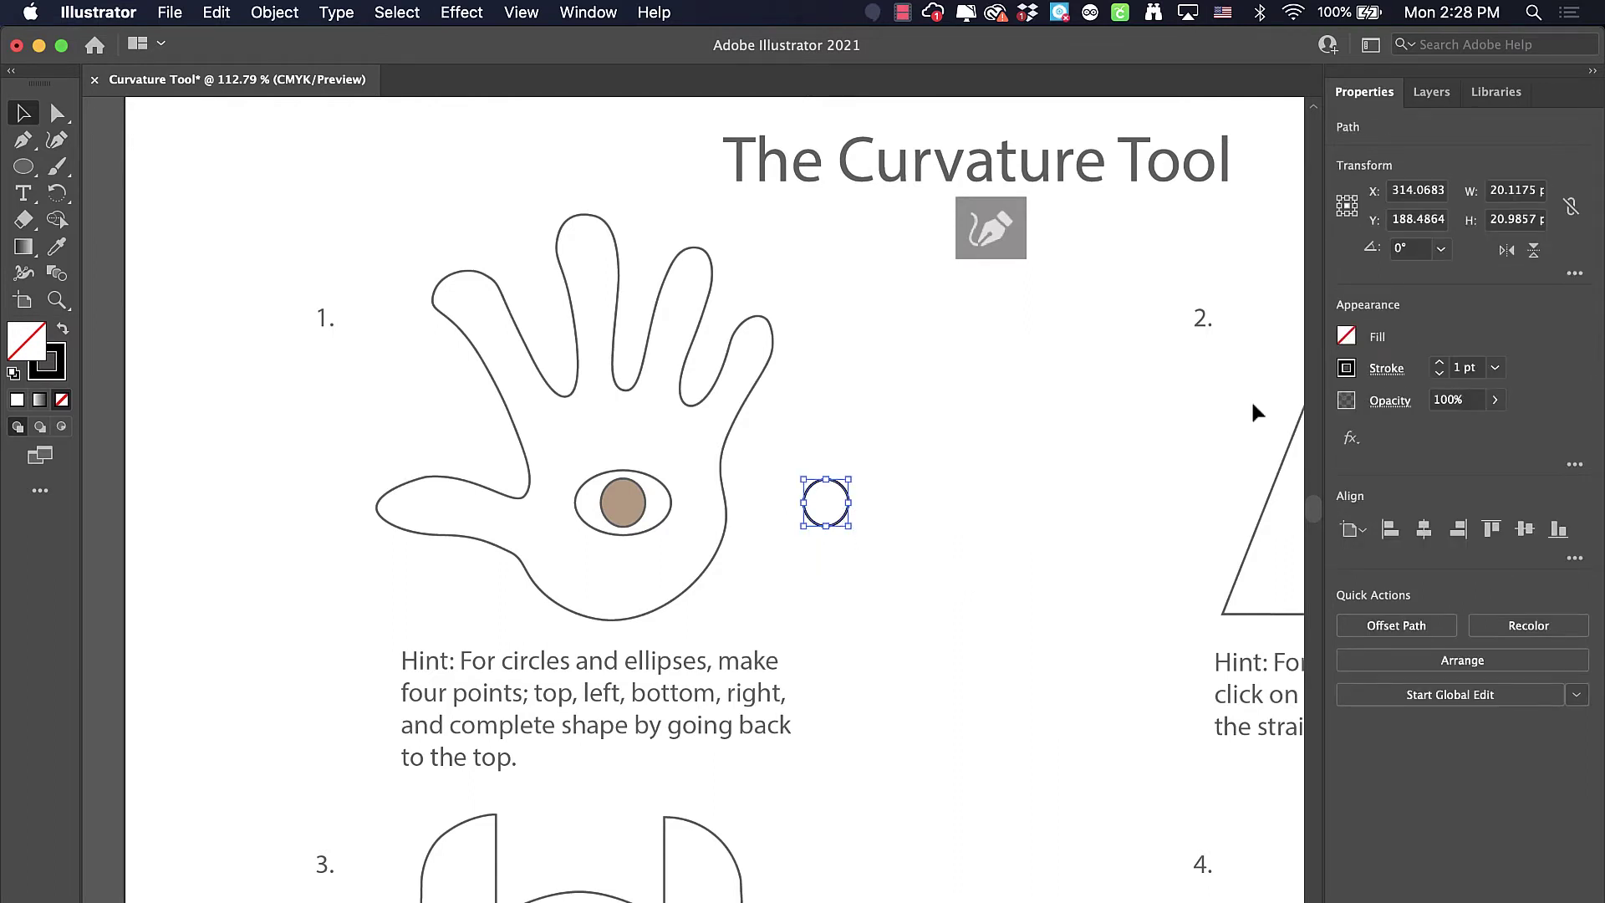
click(1345, 339)
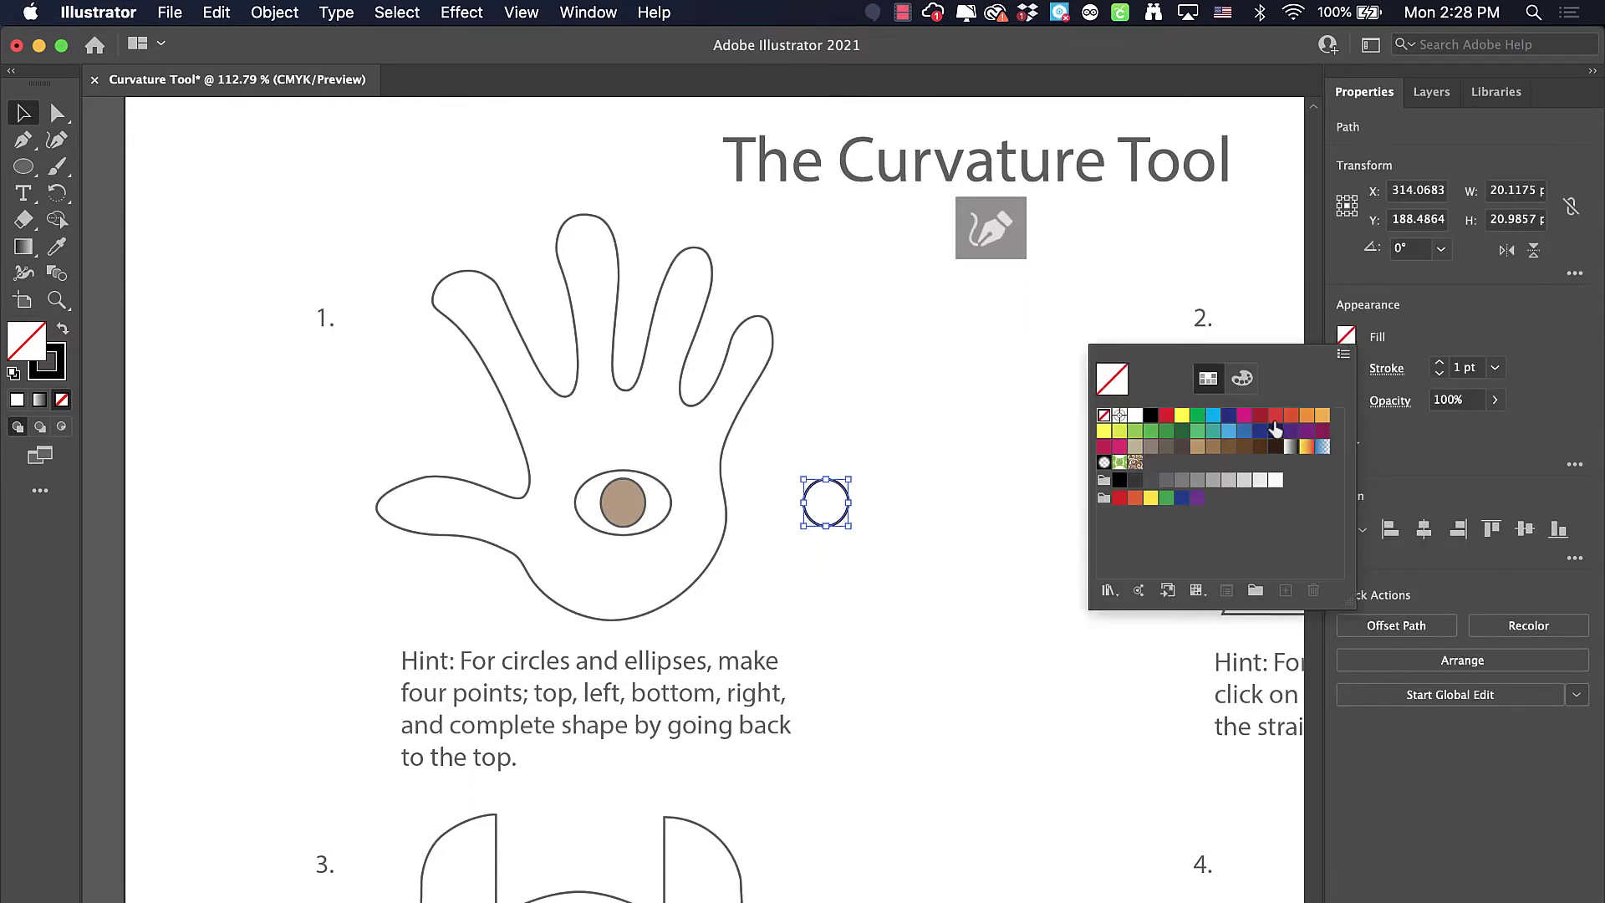
click(1228, 446)
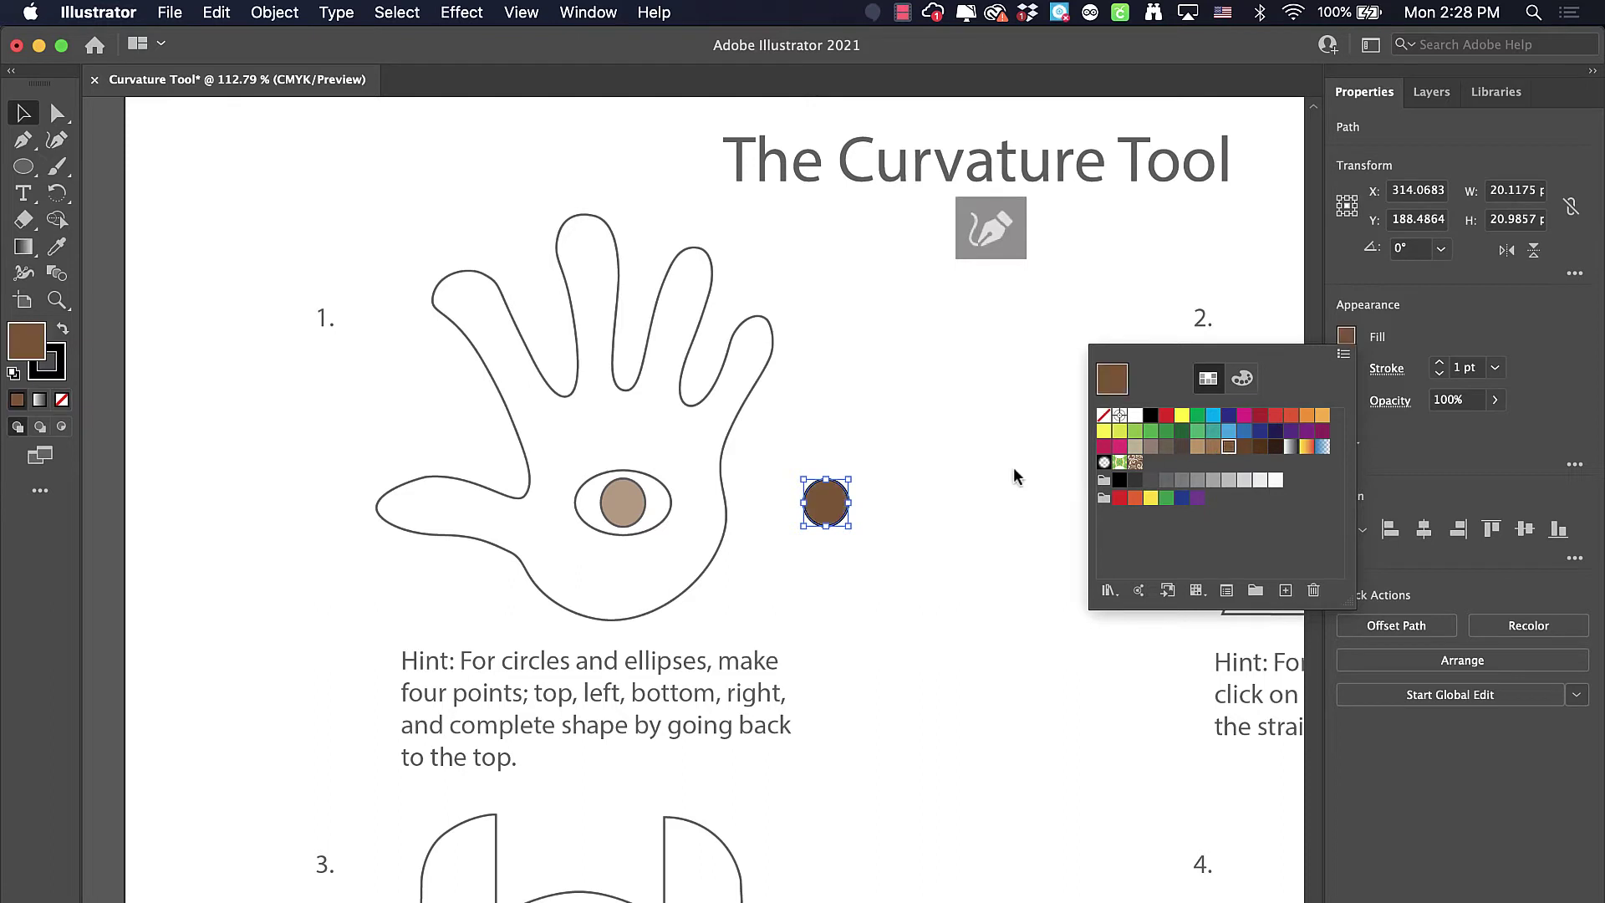
click(906, 499)
drag(832, 508, 630, 513)
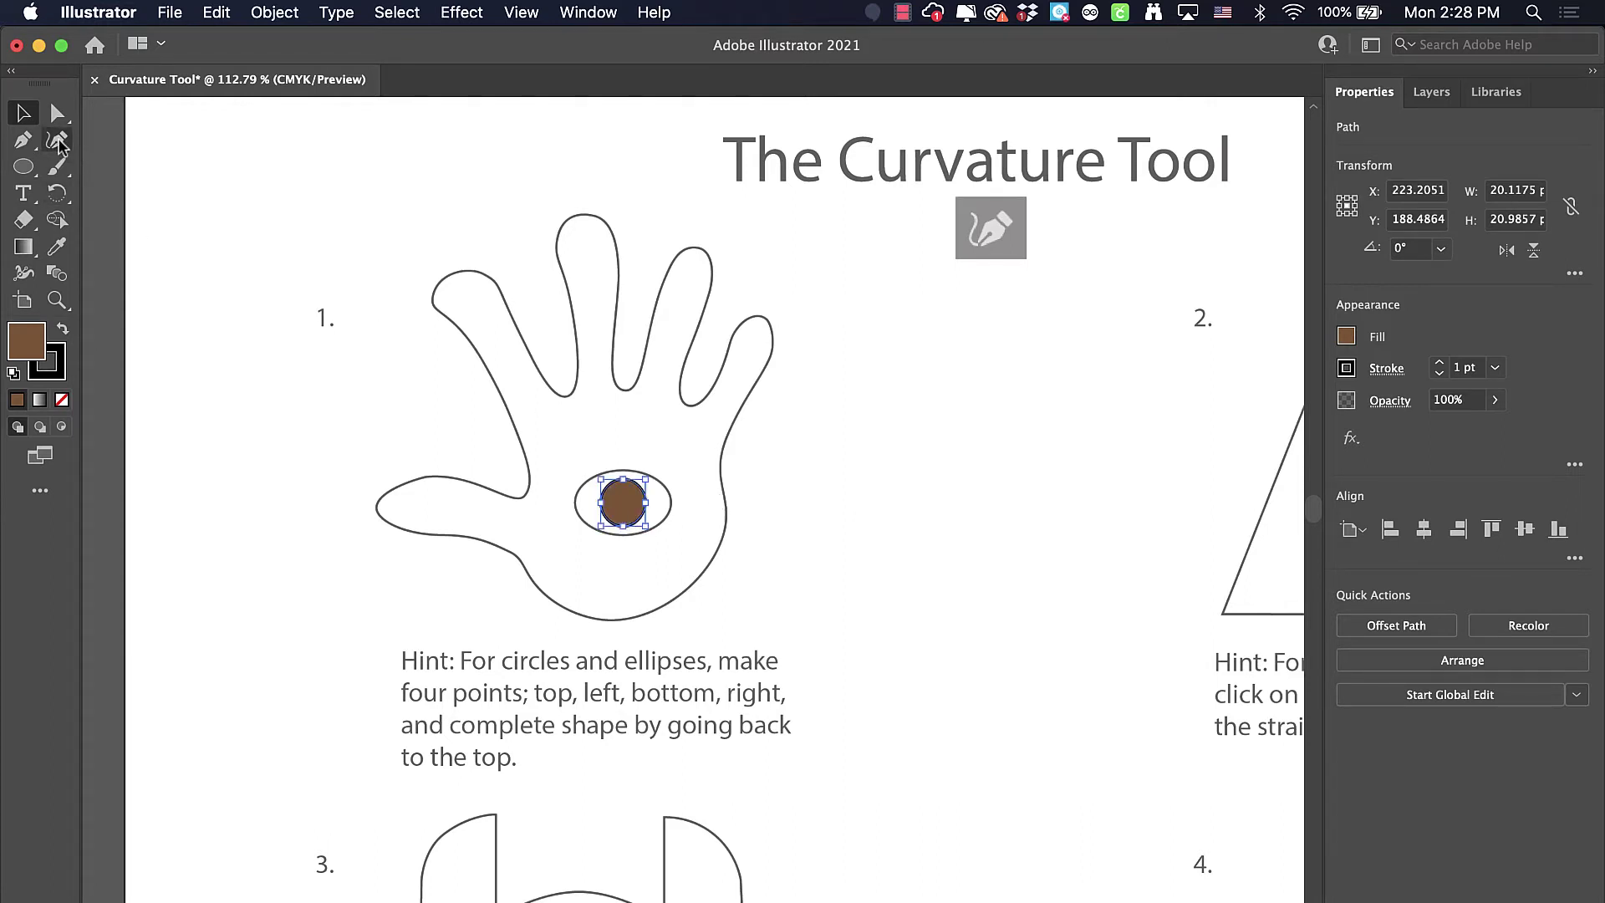
- Set the fill back to None and close the swatches
click(1346, 337)
click(1102, 416)
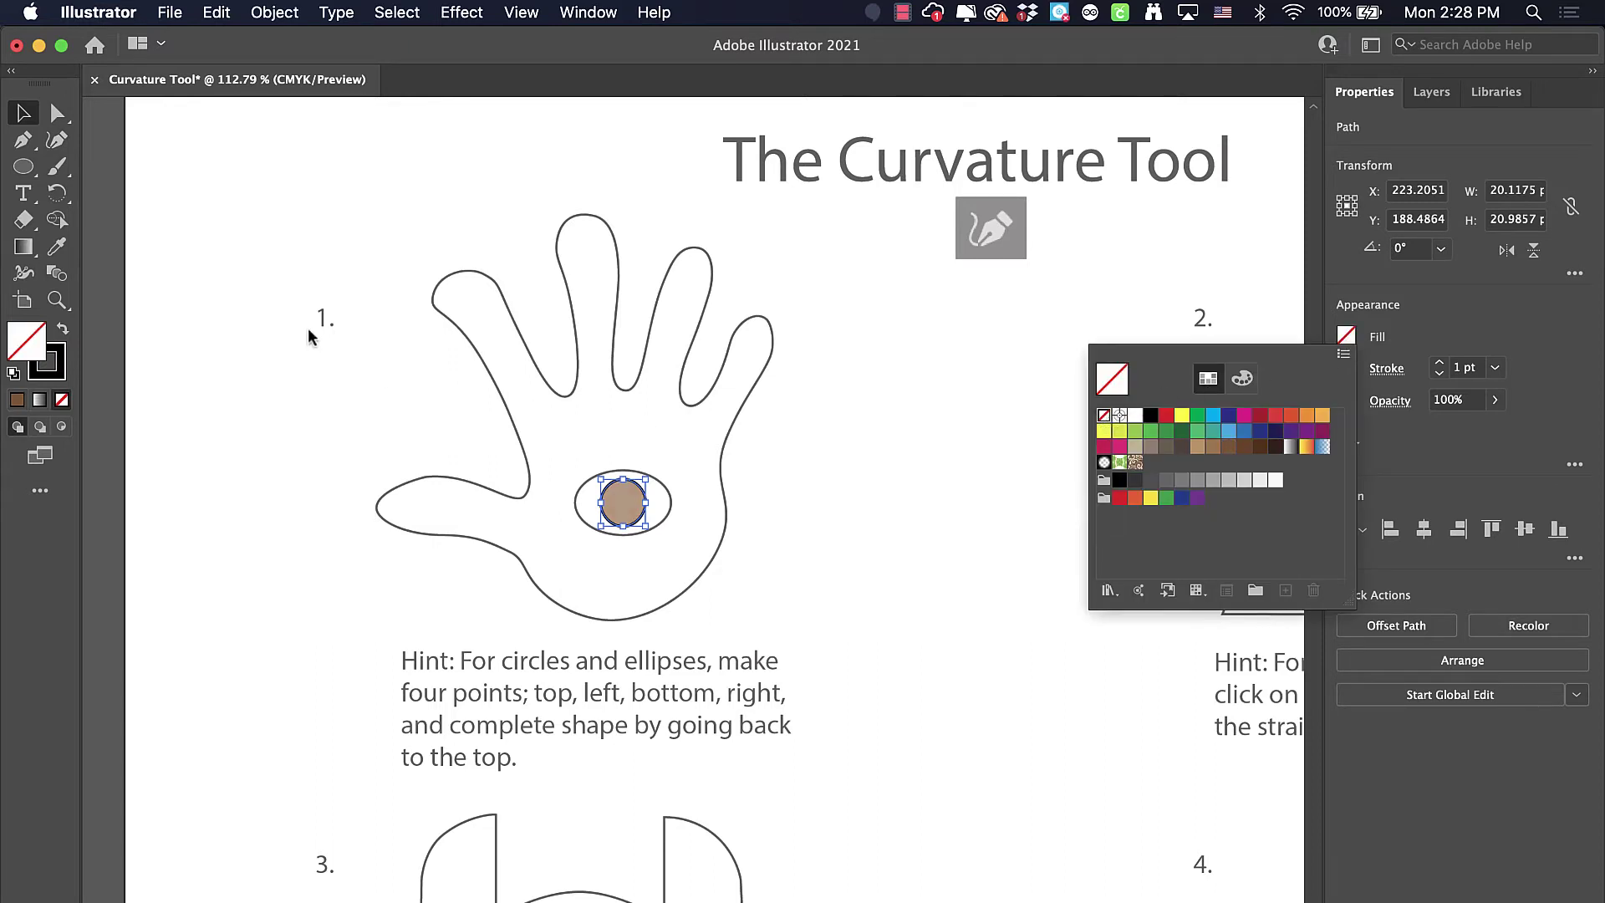
click(74, 159)
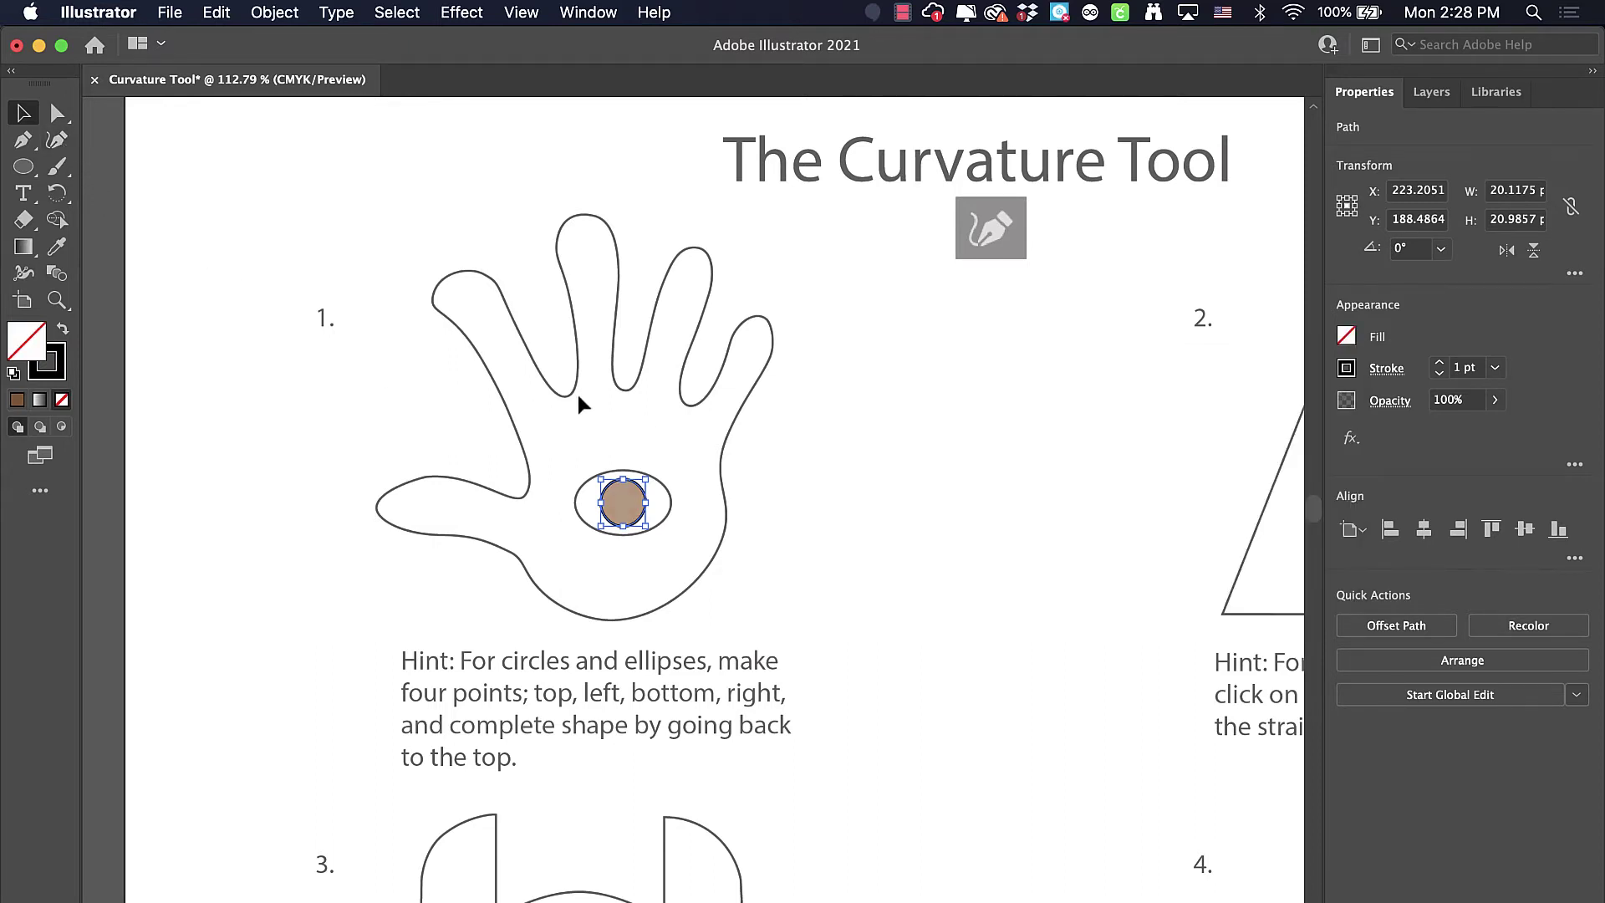
- Trace a closed oval around the eye outline using top, left, bottom and right points
click(57, 139)
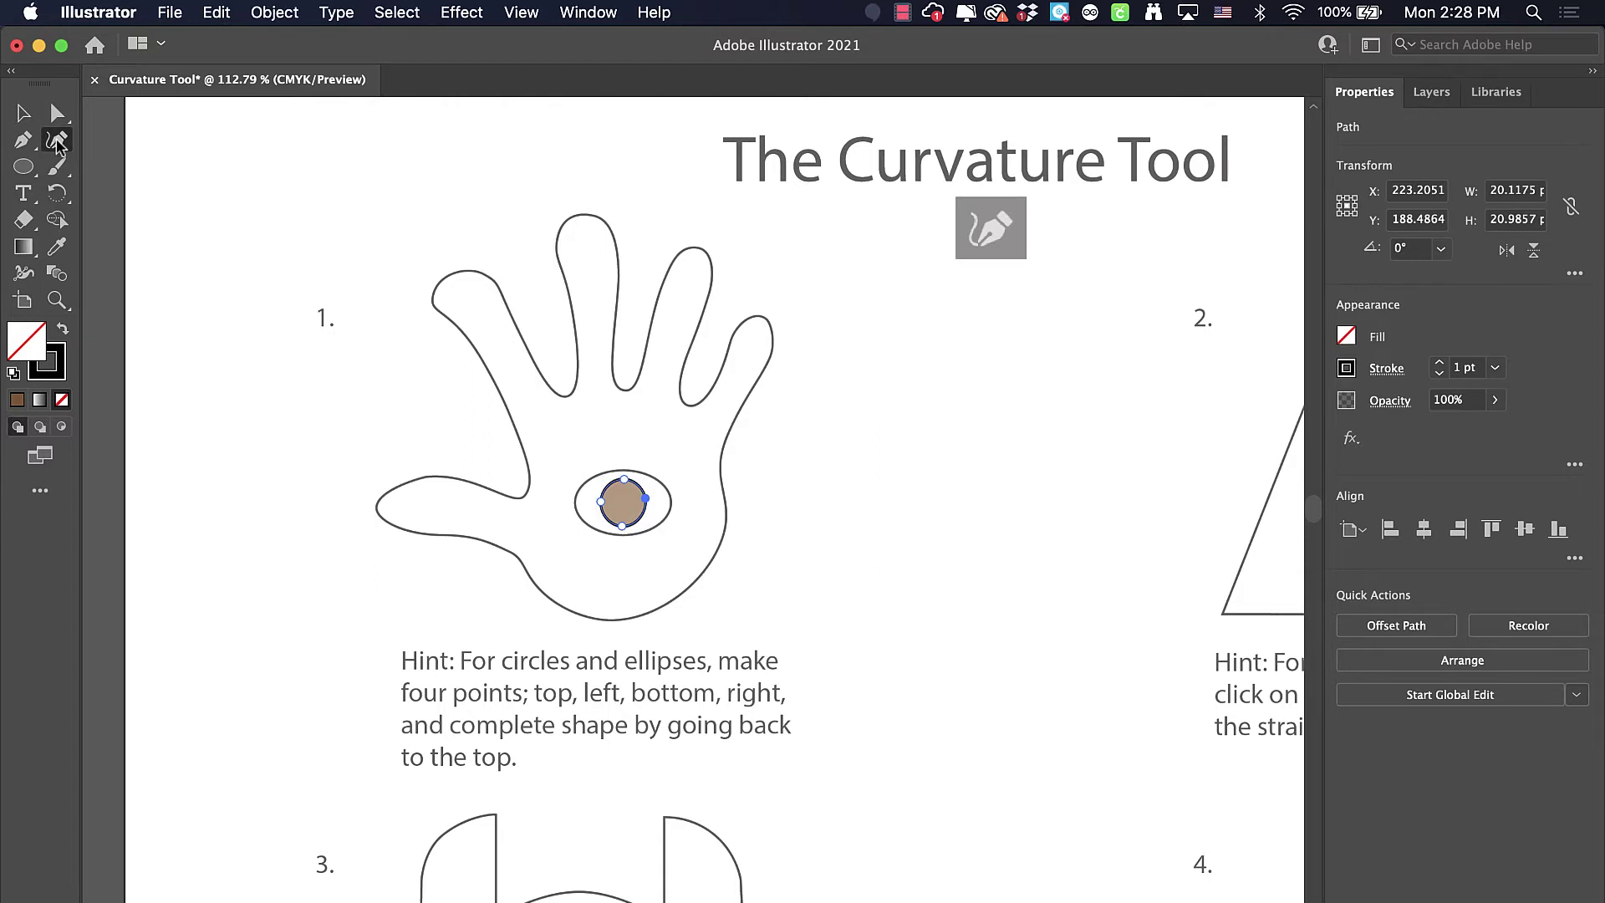
click(625, 465)
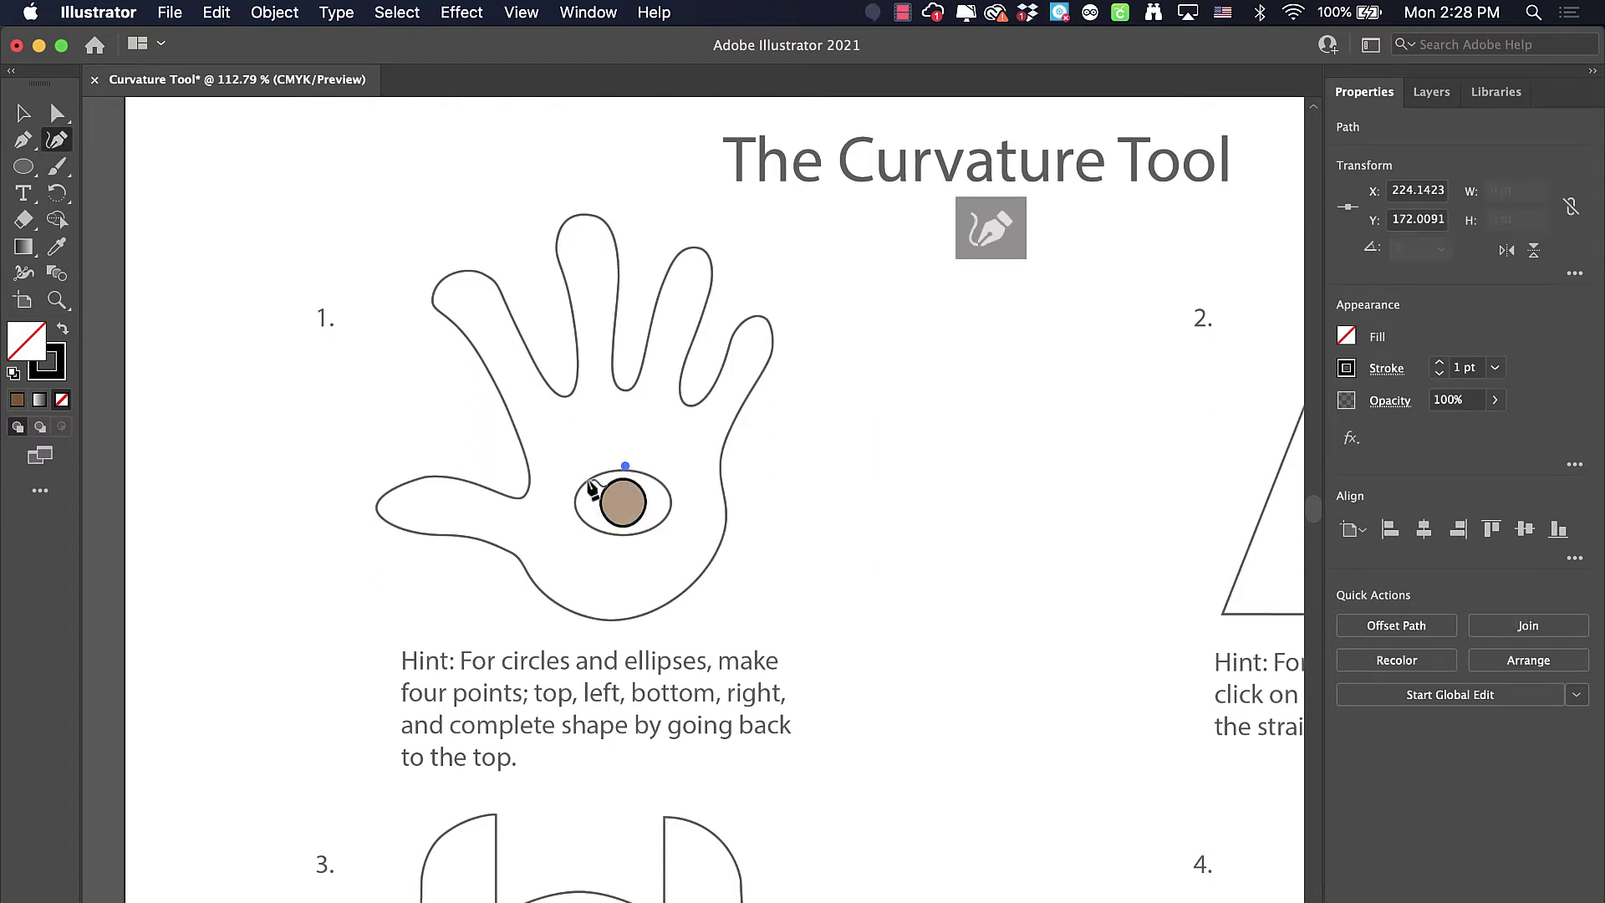
click(573, 500)
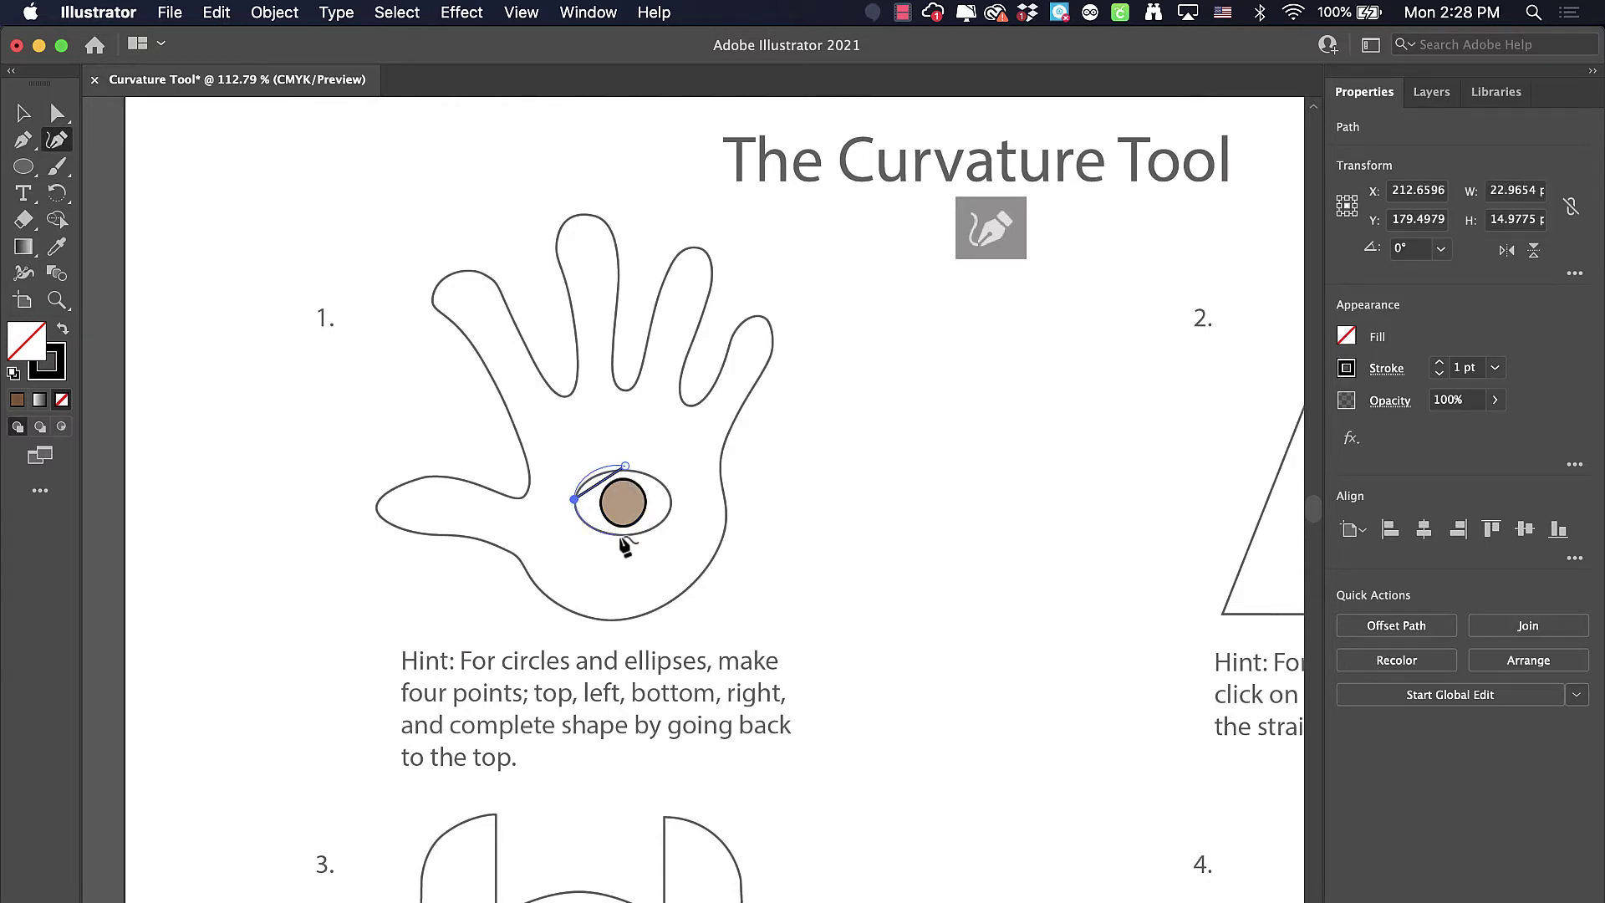
click(620, 534)
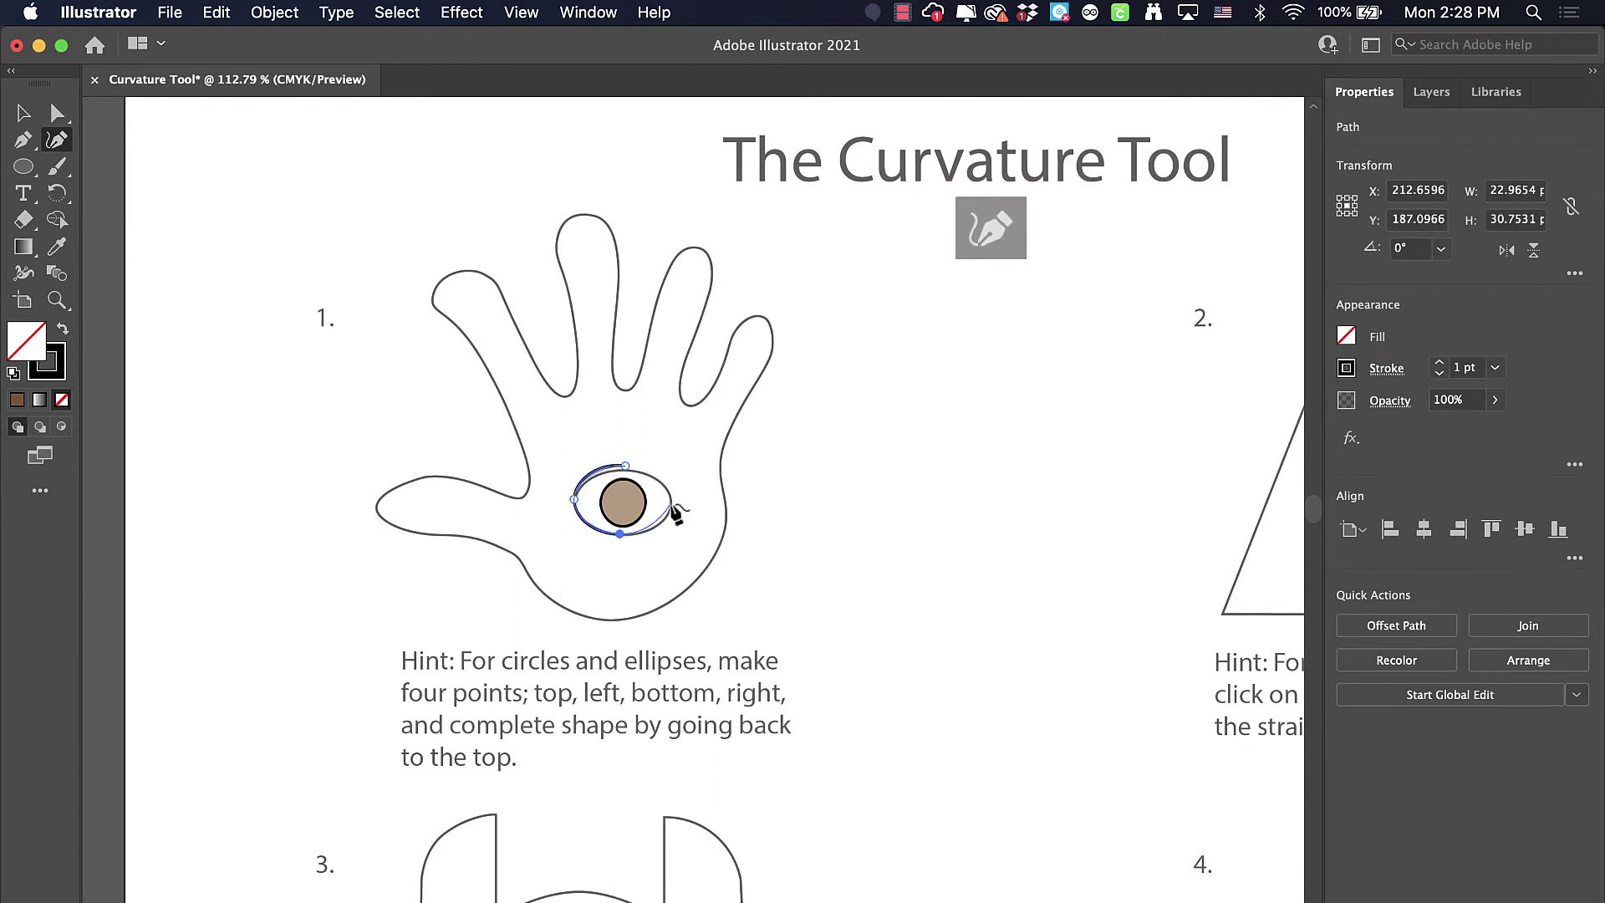
click(671, 500)
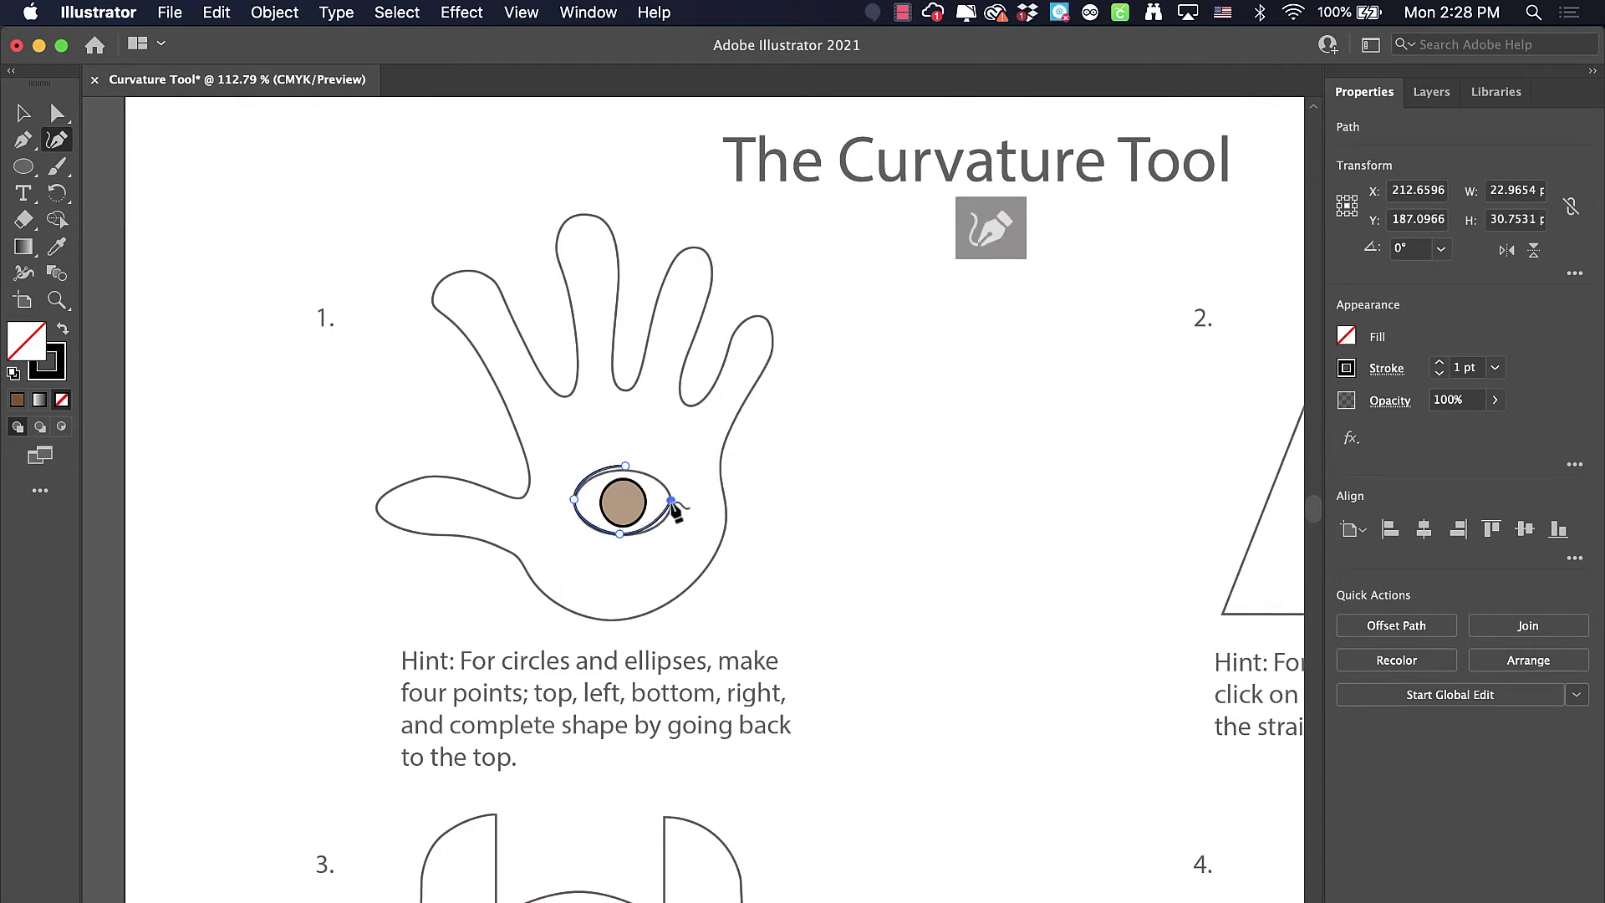
click(625, 467)
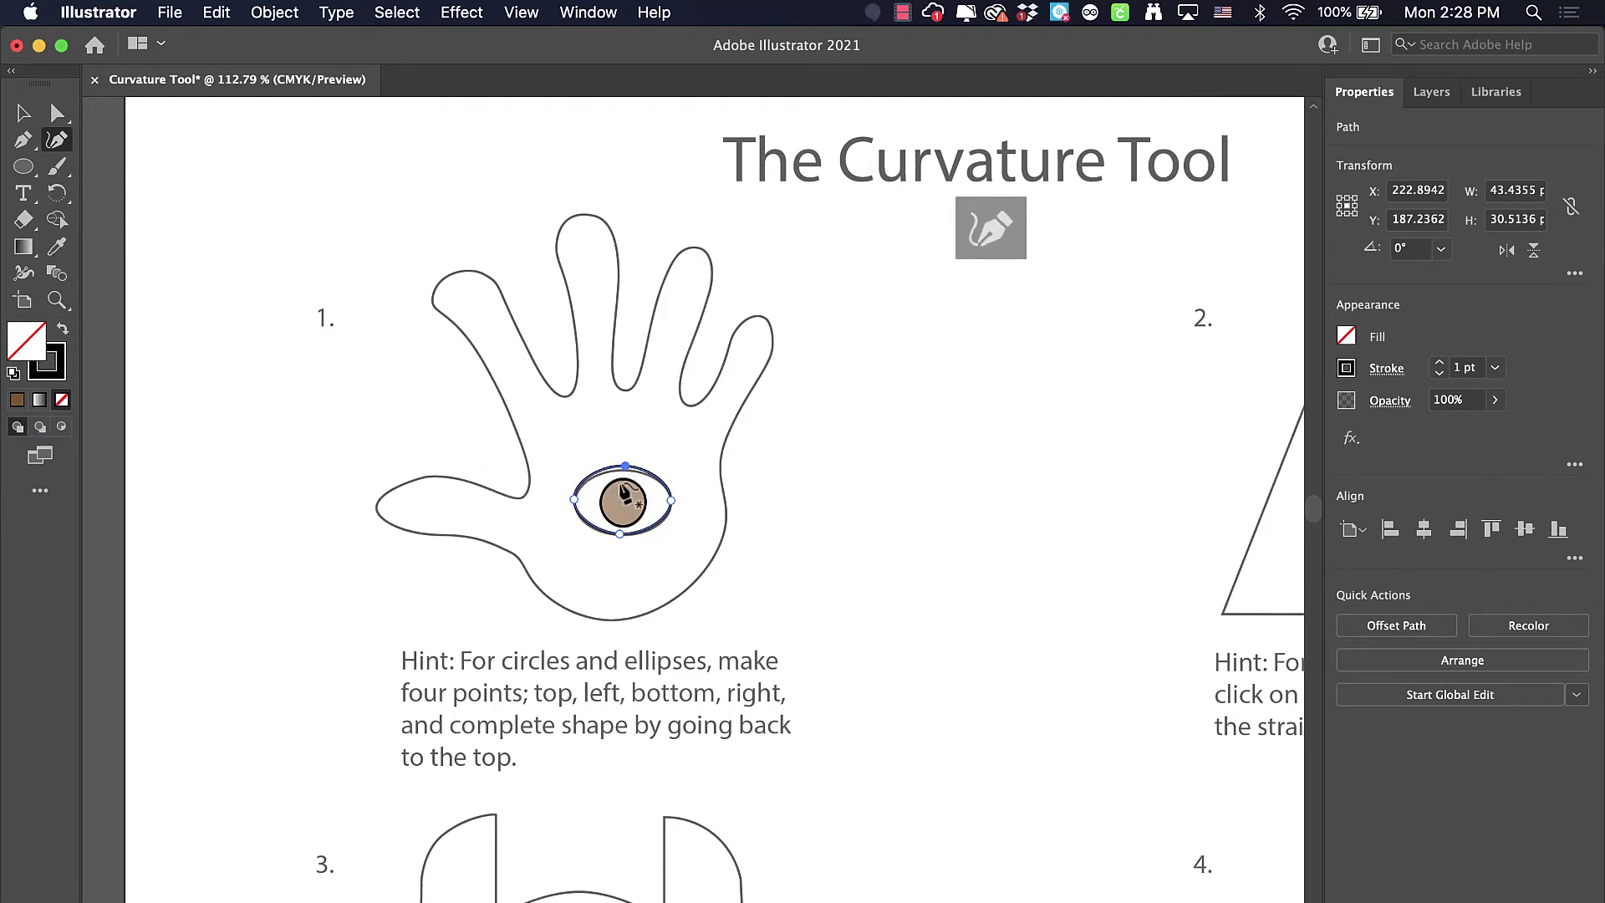
- Nudge the eye oval's top anchor down so it measures about 43 × 28.5 pt
scroll(626, 494, up, 5)
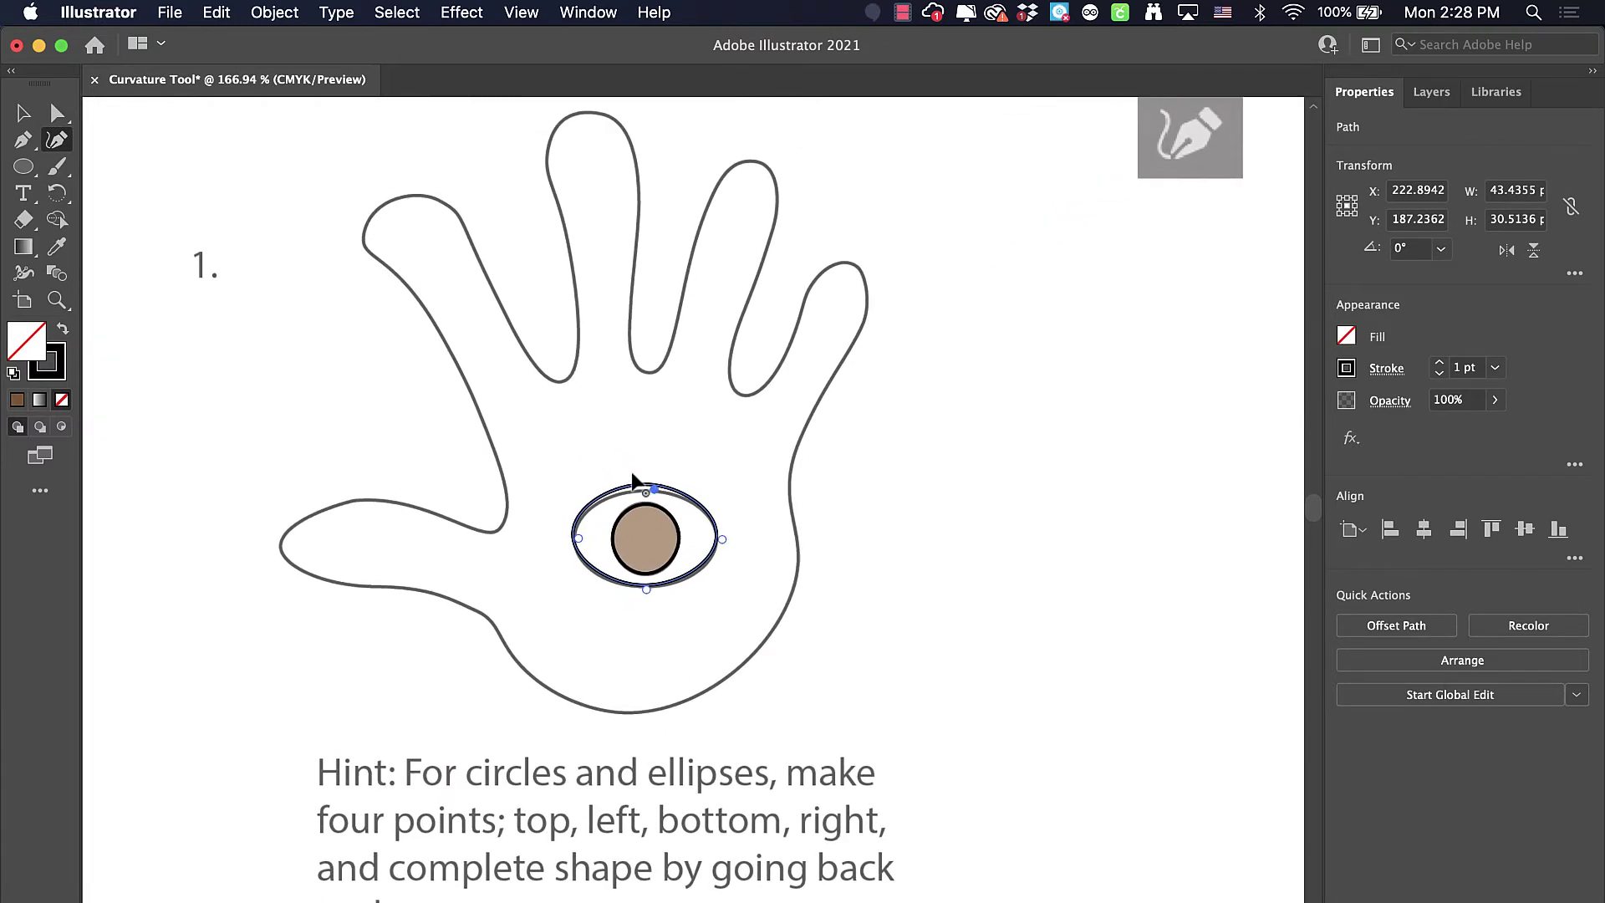
scroll(637, 479, up, 1)
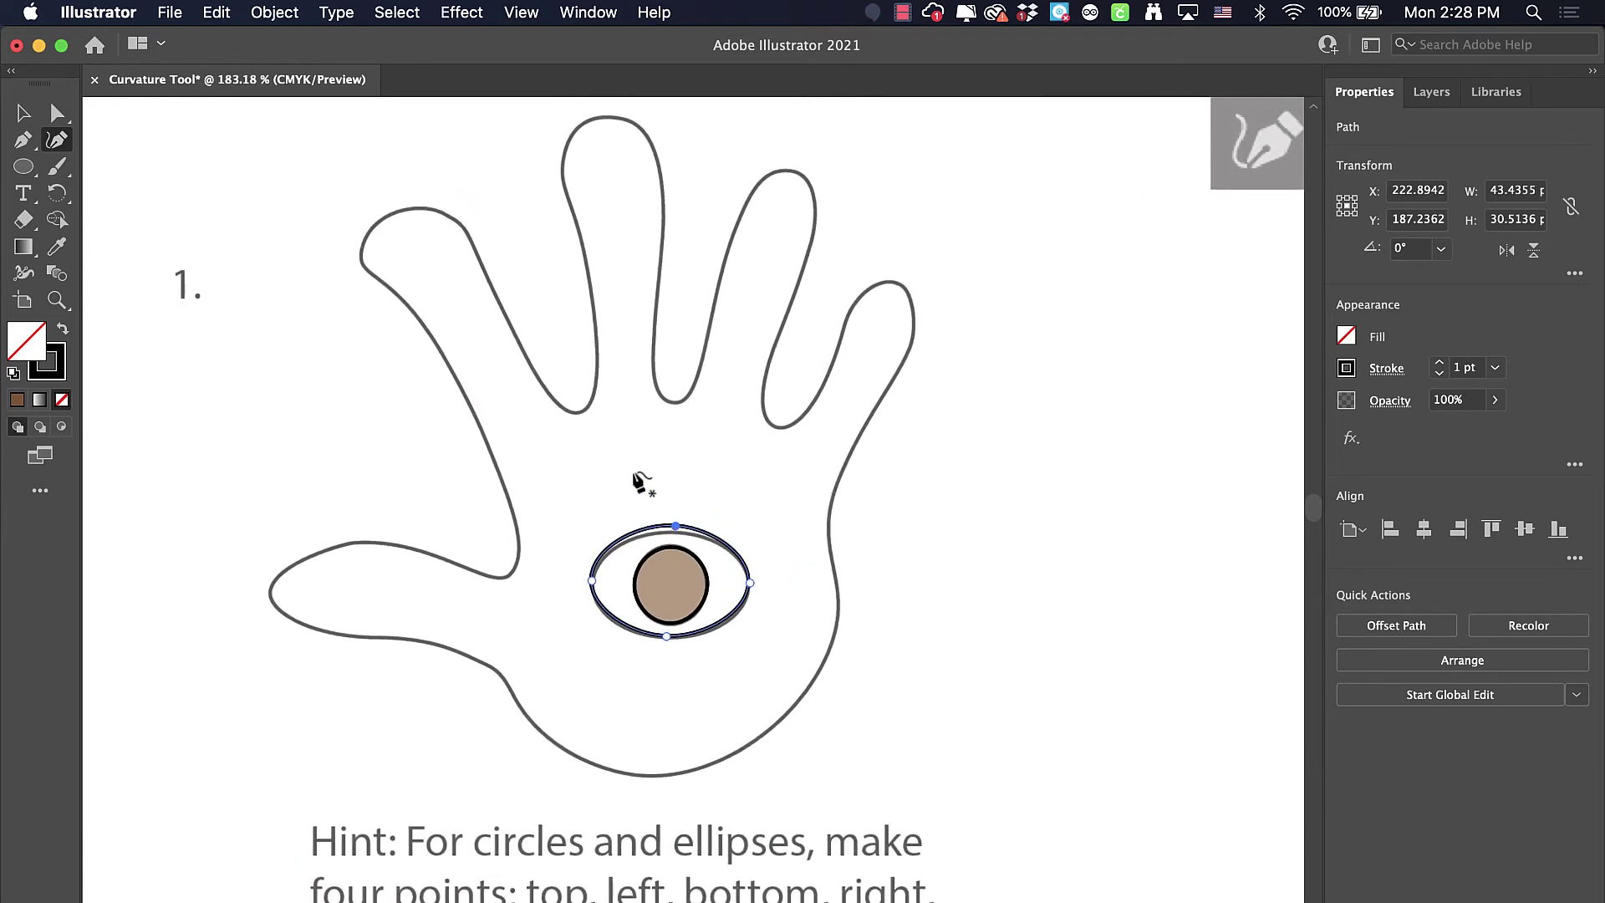
click(57, 113)
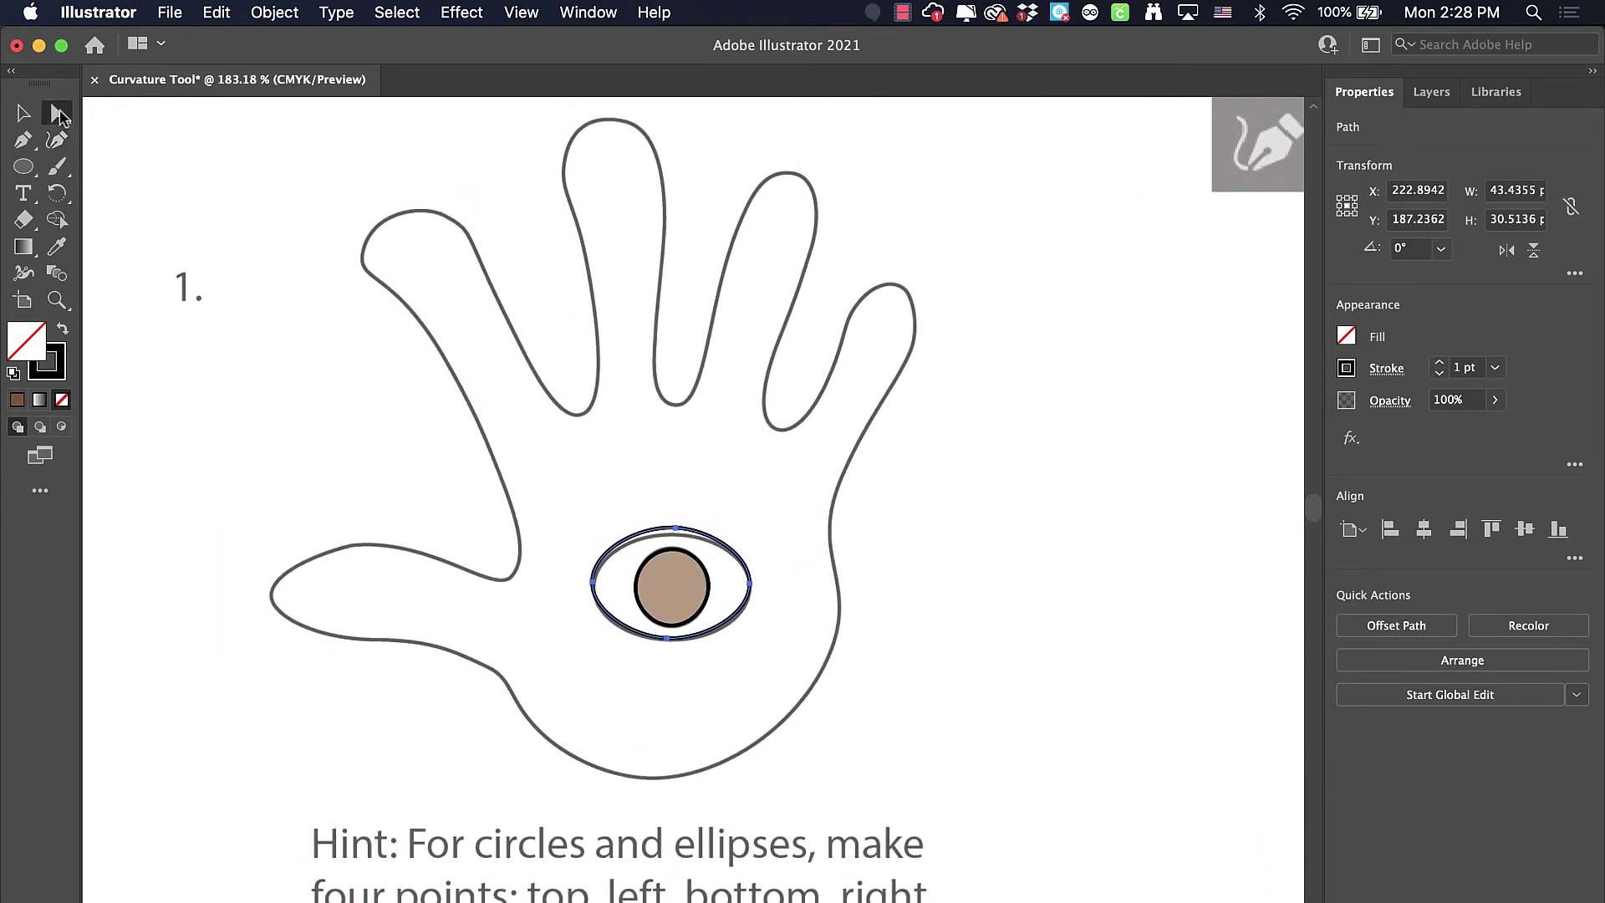
click(676, 532)
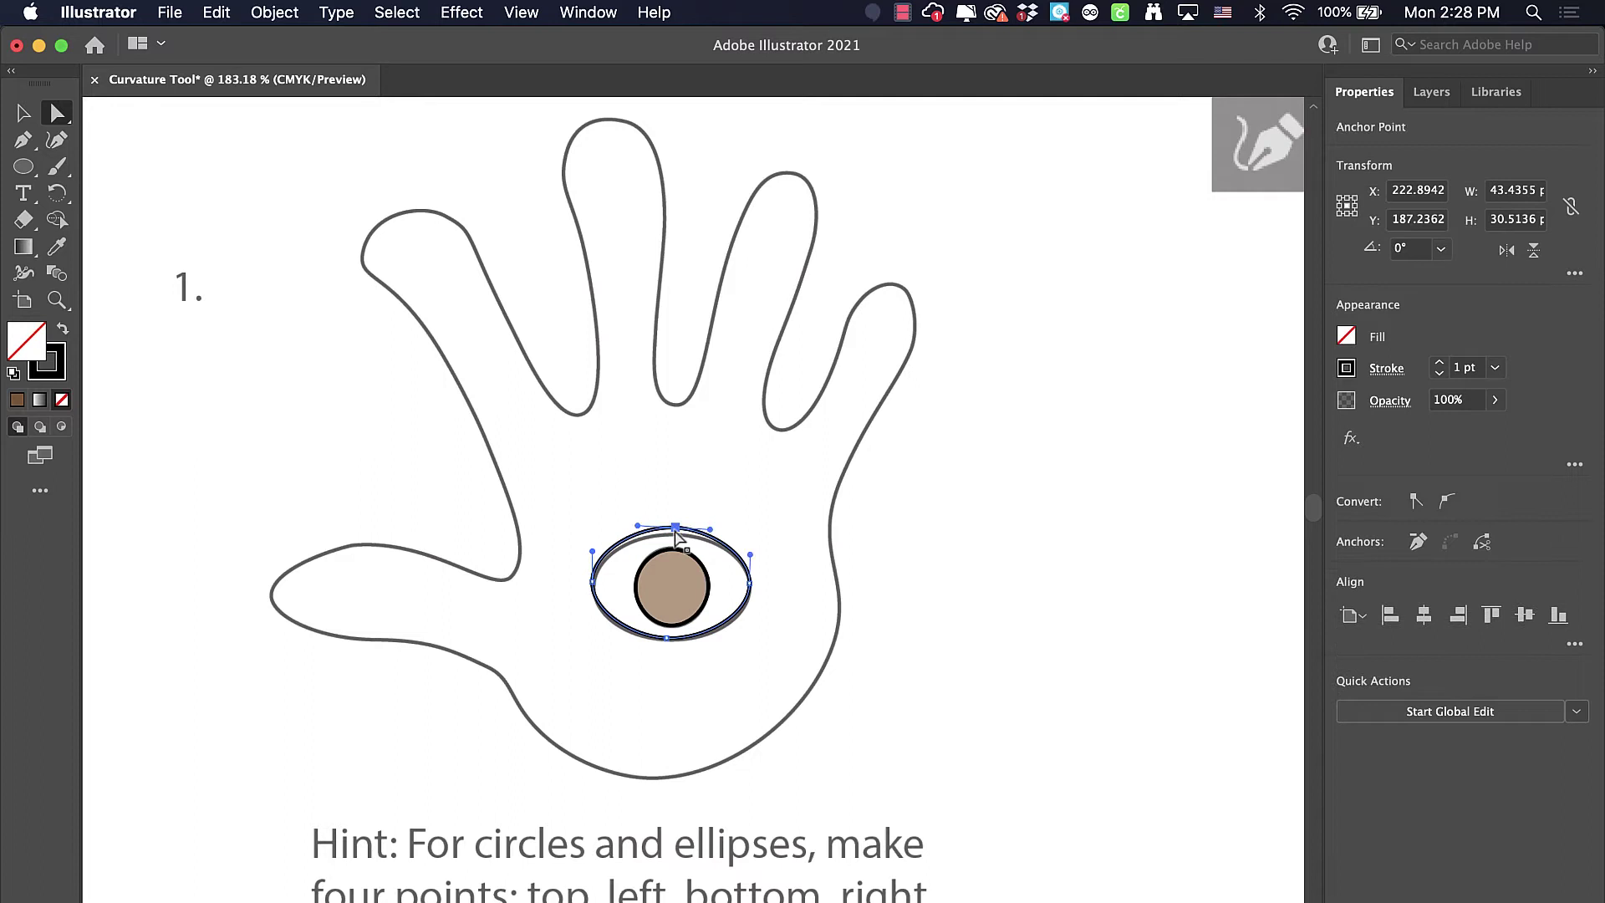
drag(677, 531, 672, 536)
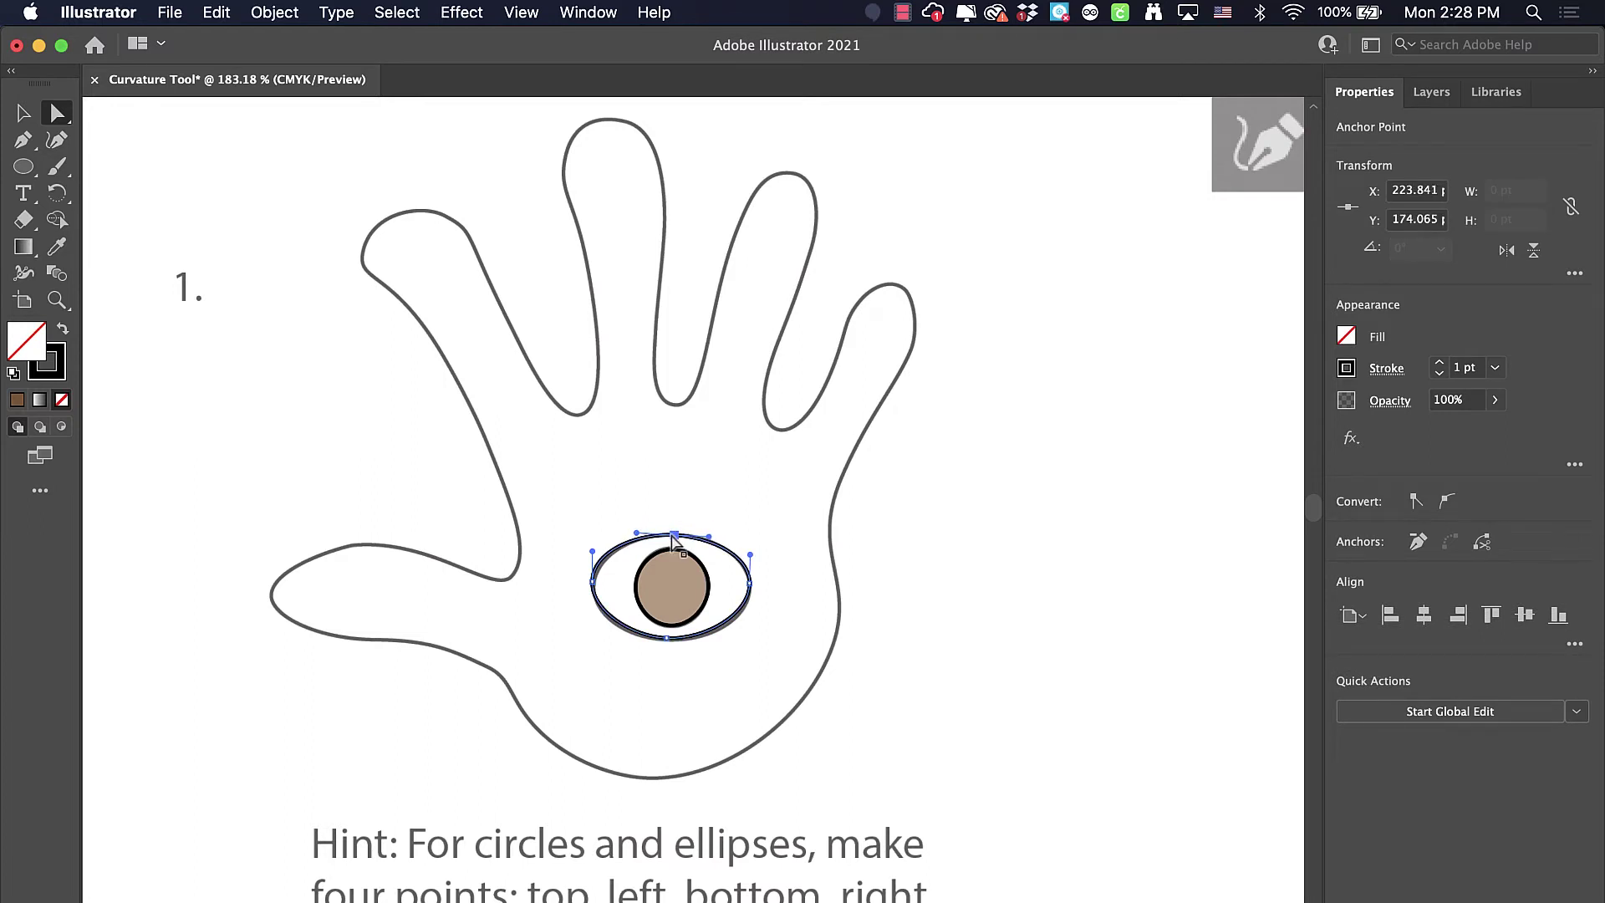
click(57, 140)
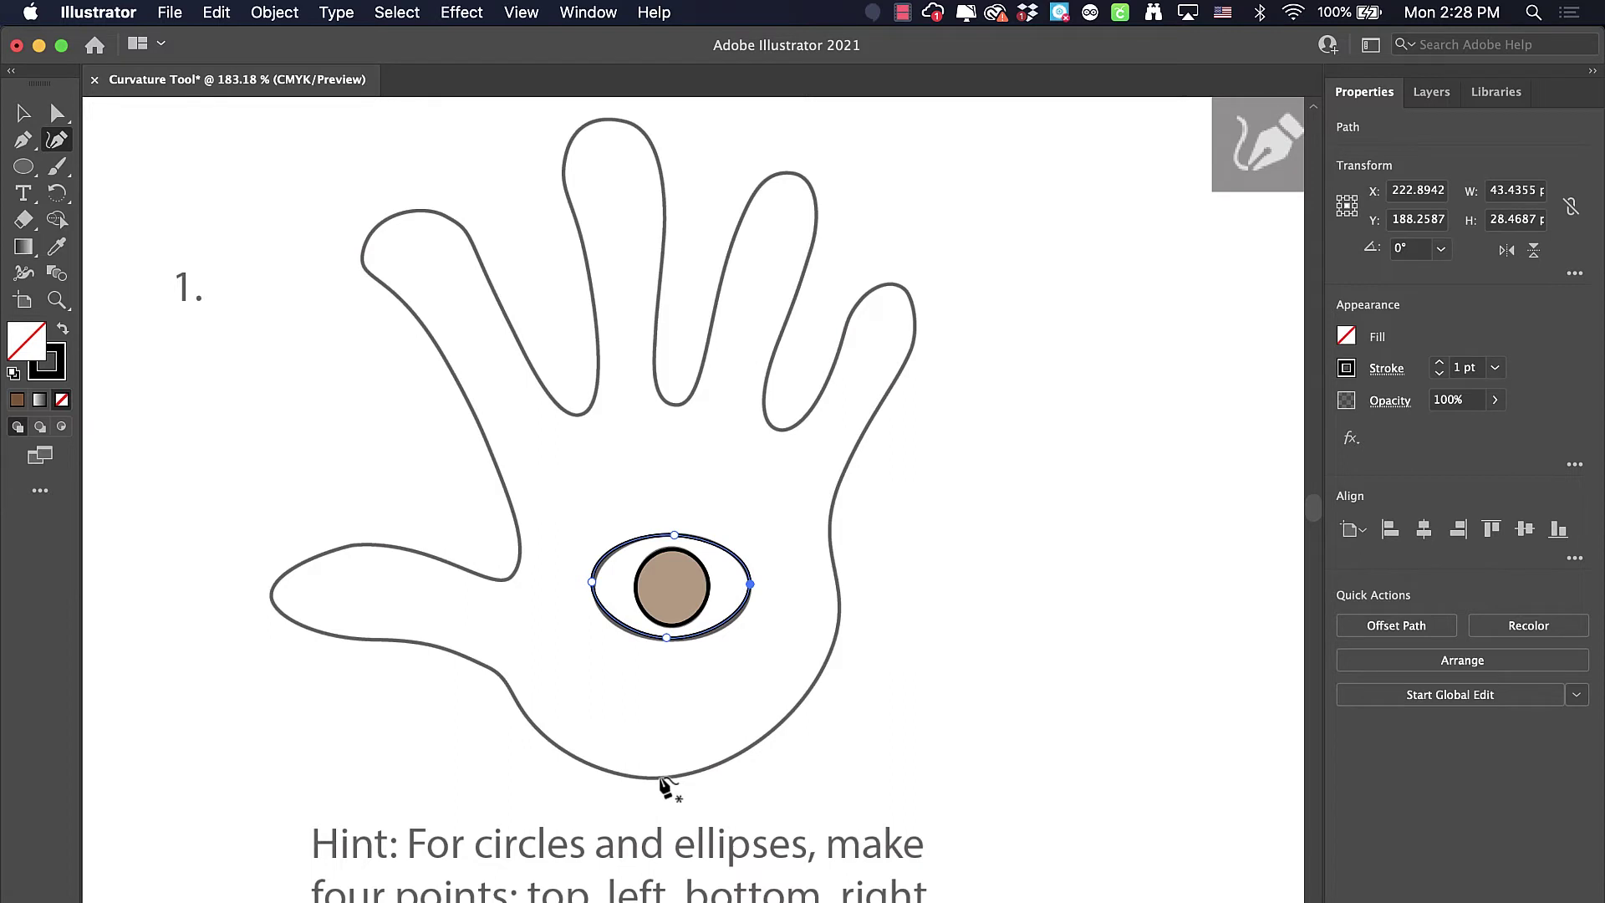
- Start the hand outline at the wrist and trace up the right side around the little finger
click(660, 777)
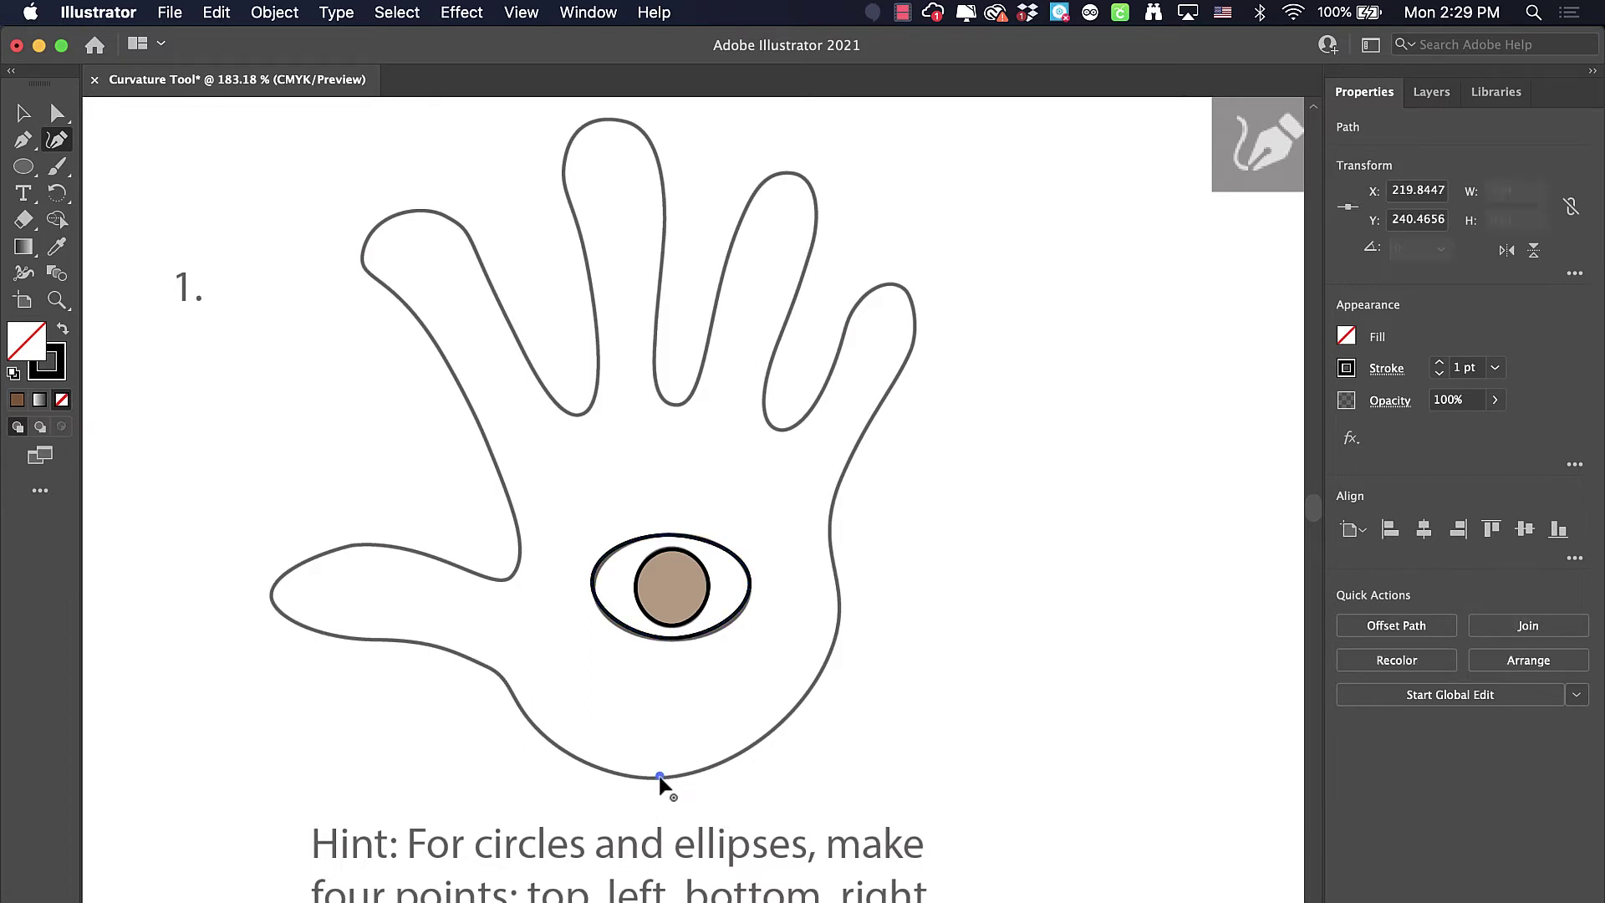
click(833, 642)
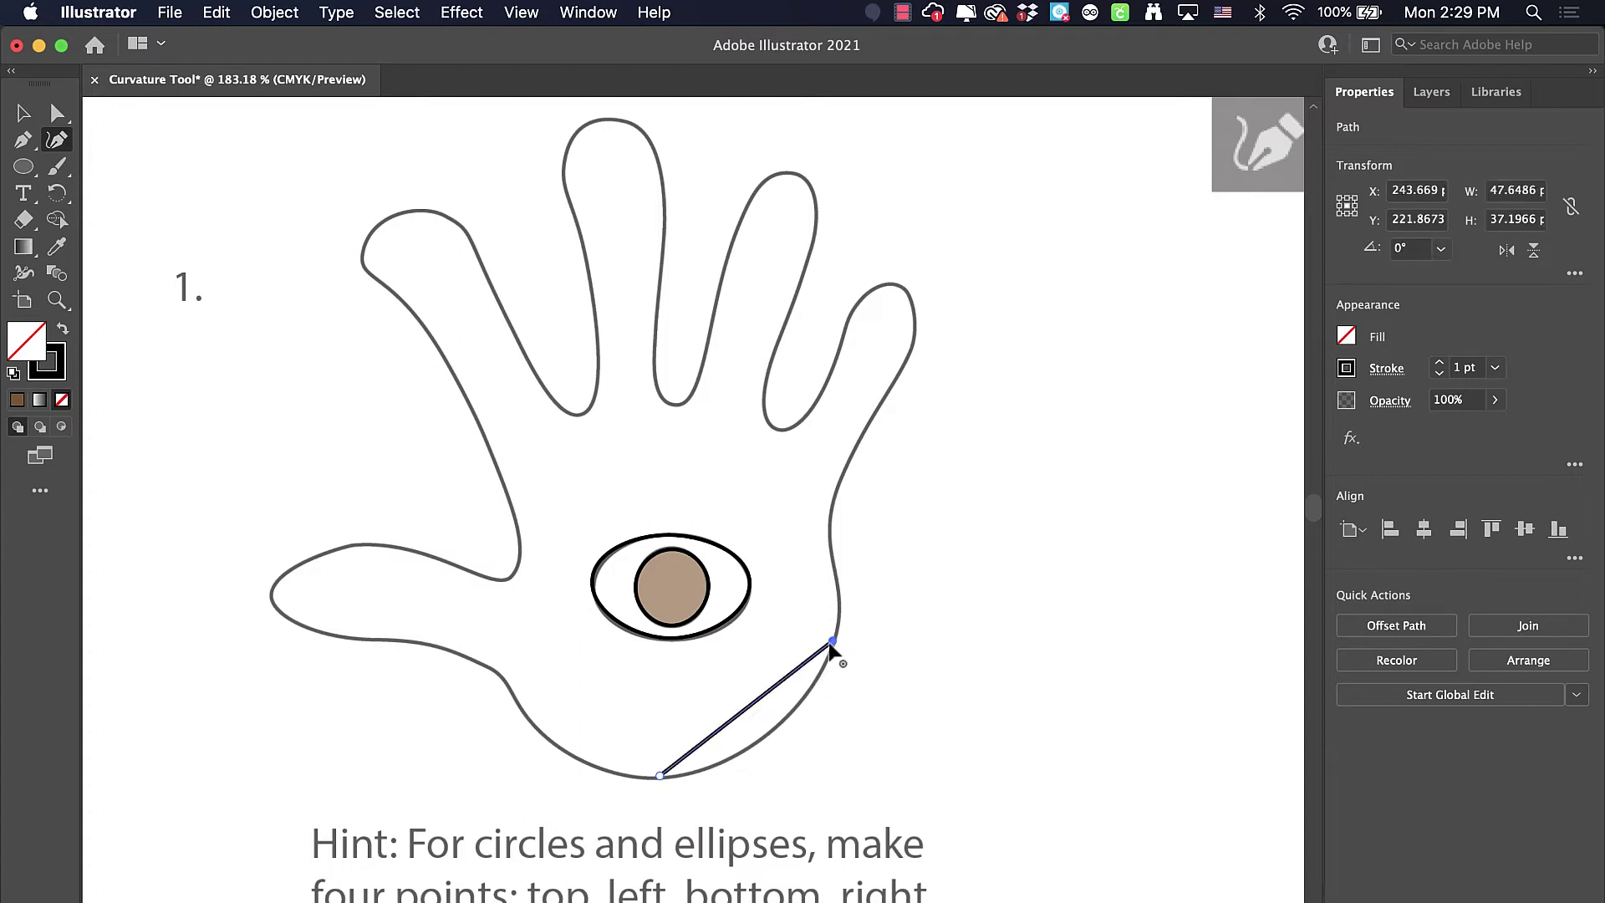
click(828, 517)
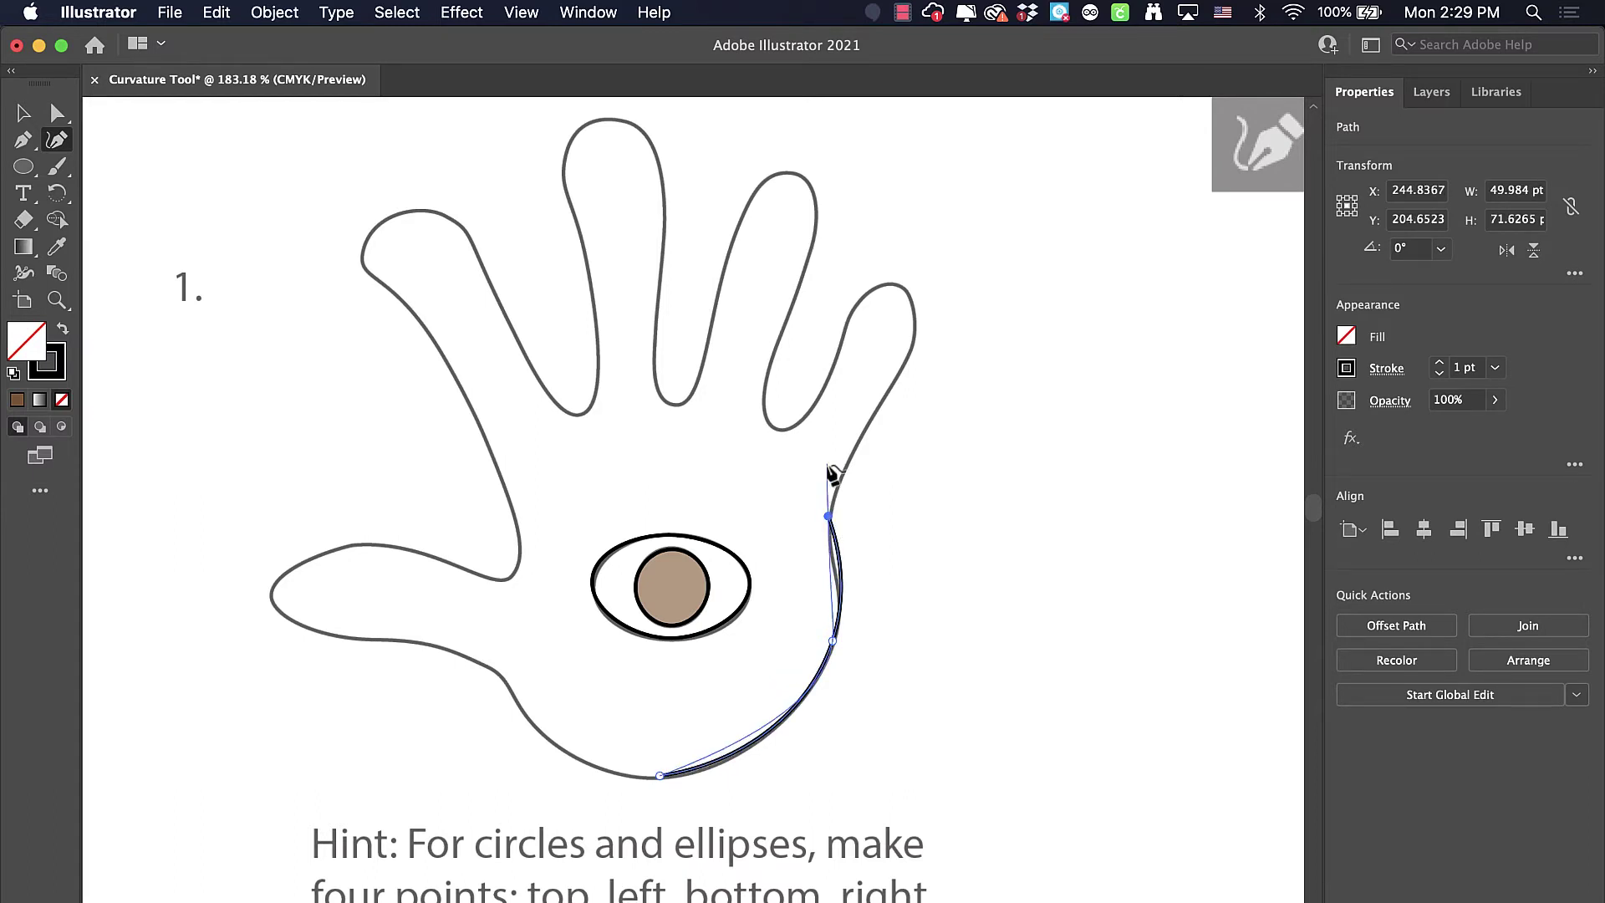
click(916, 344)
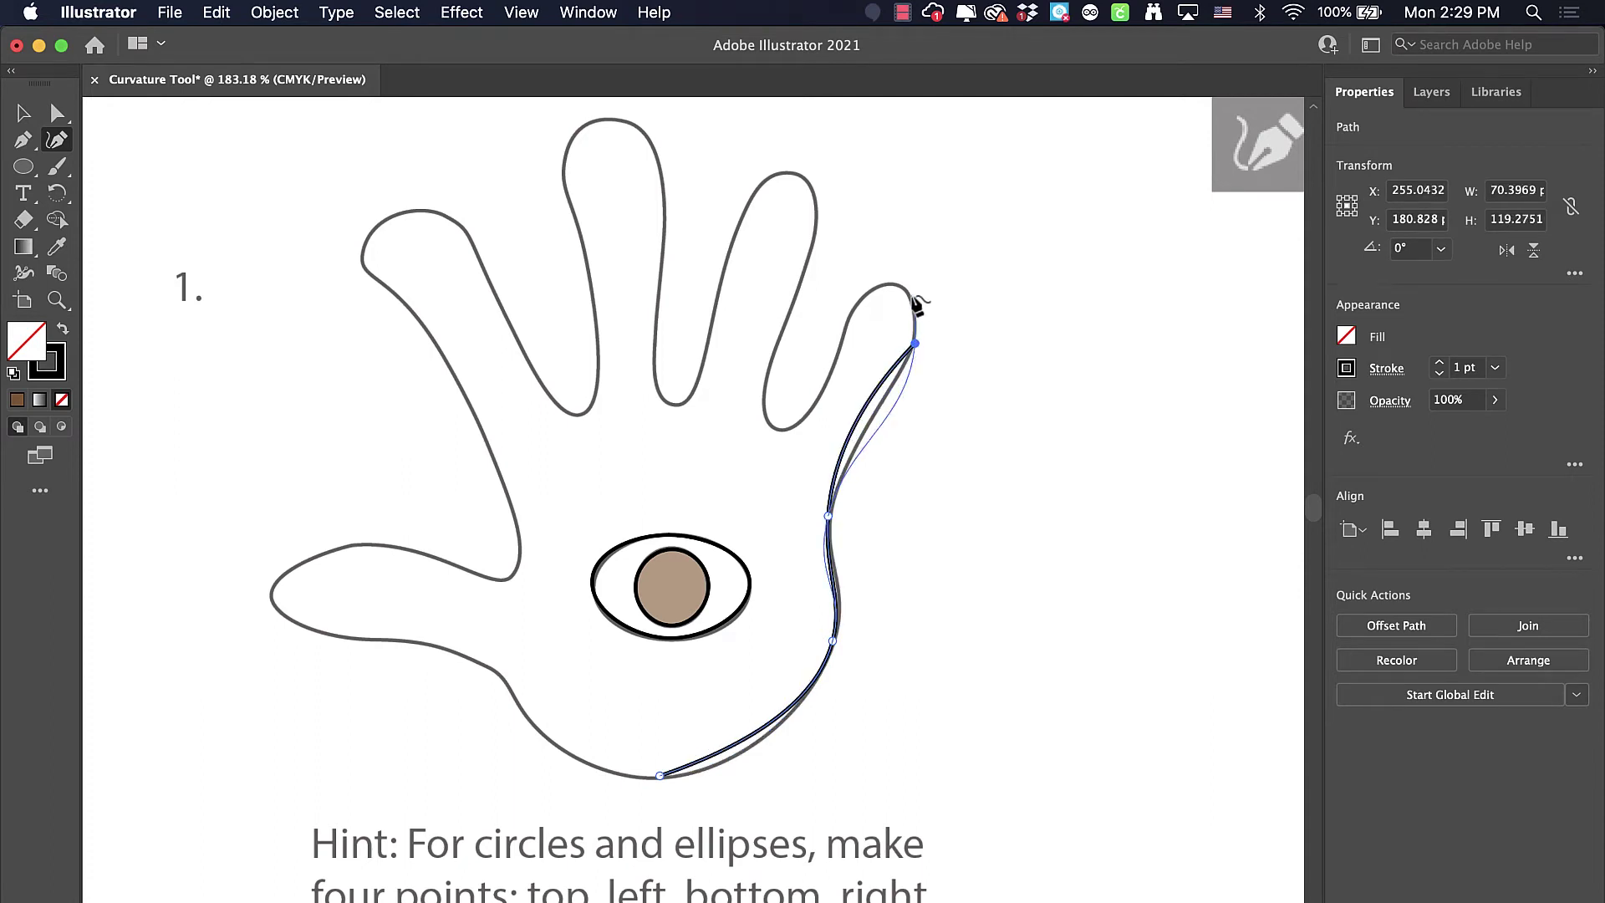
click(900, 286)
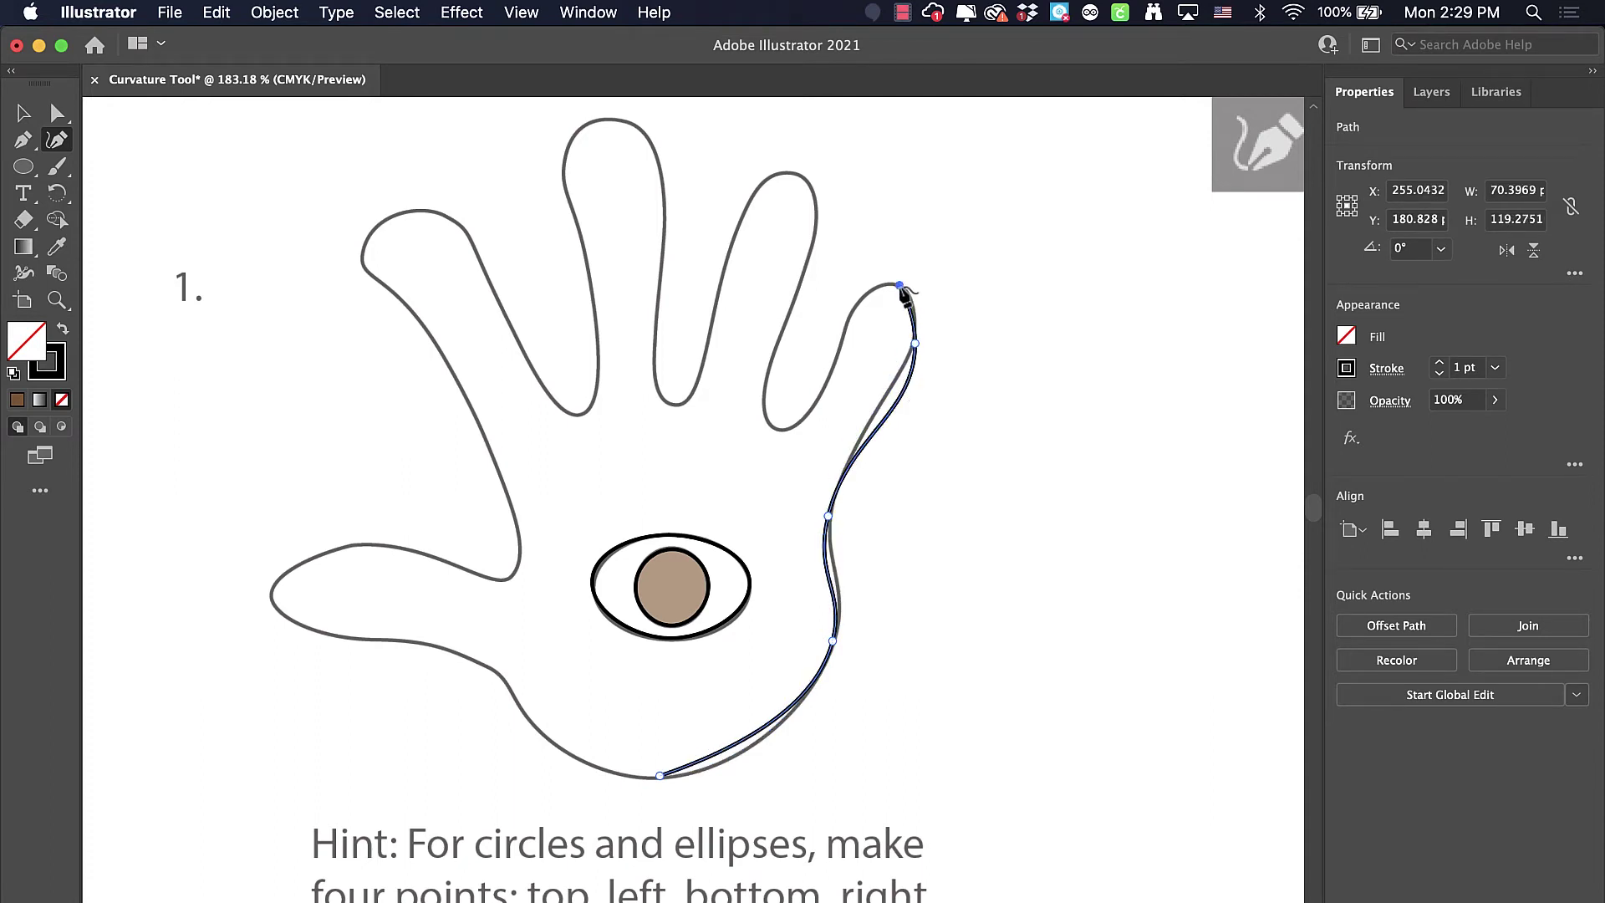
click(850, 311)
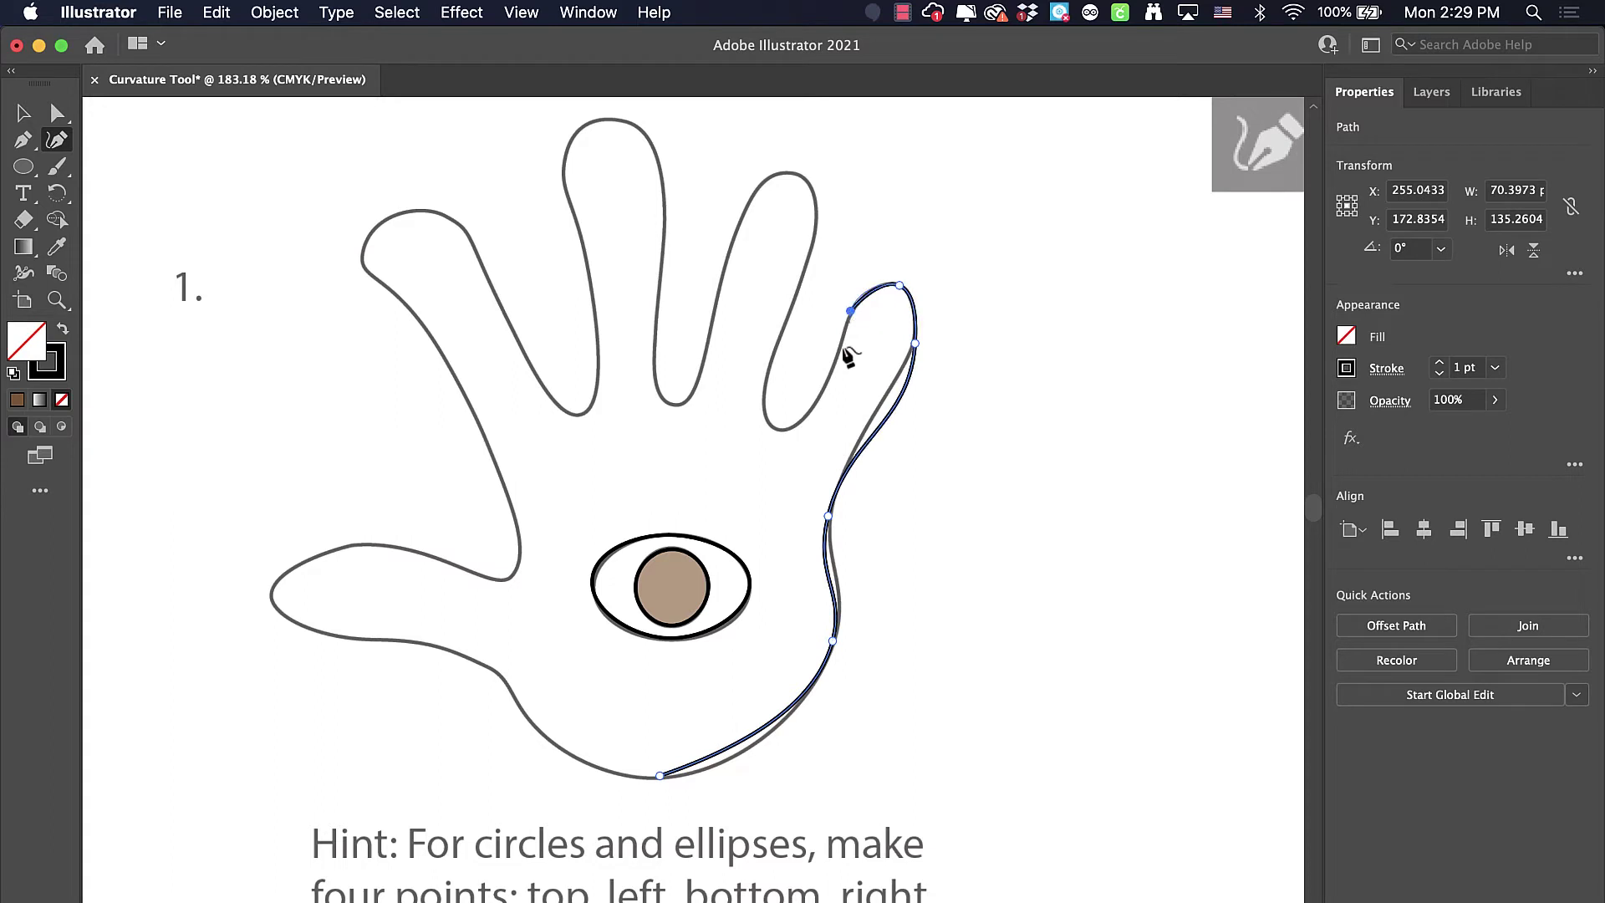
click(822, 391)
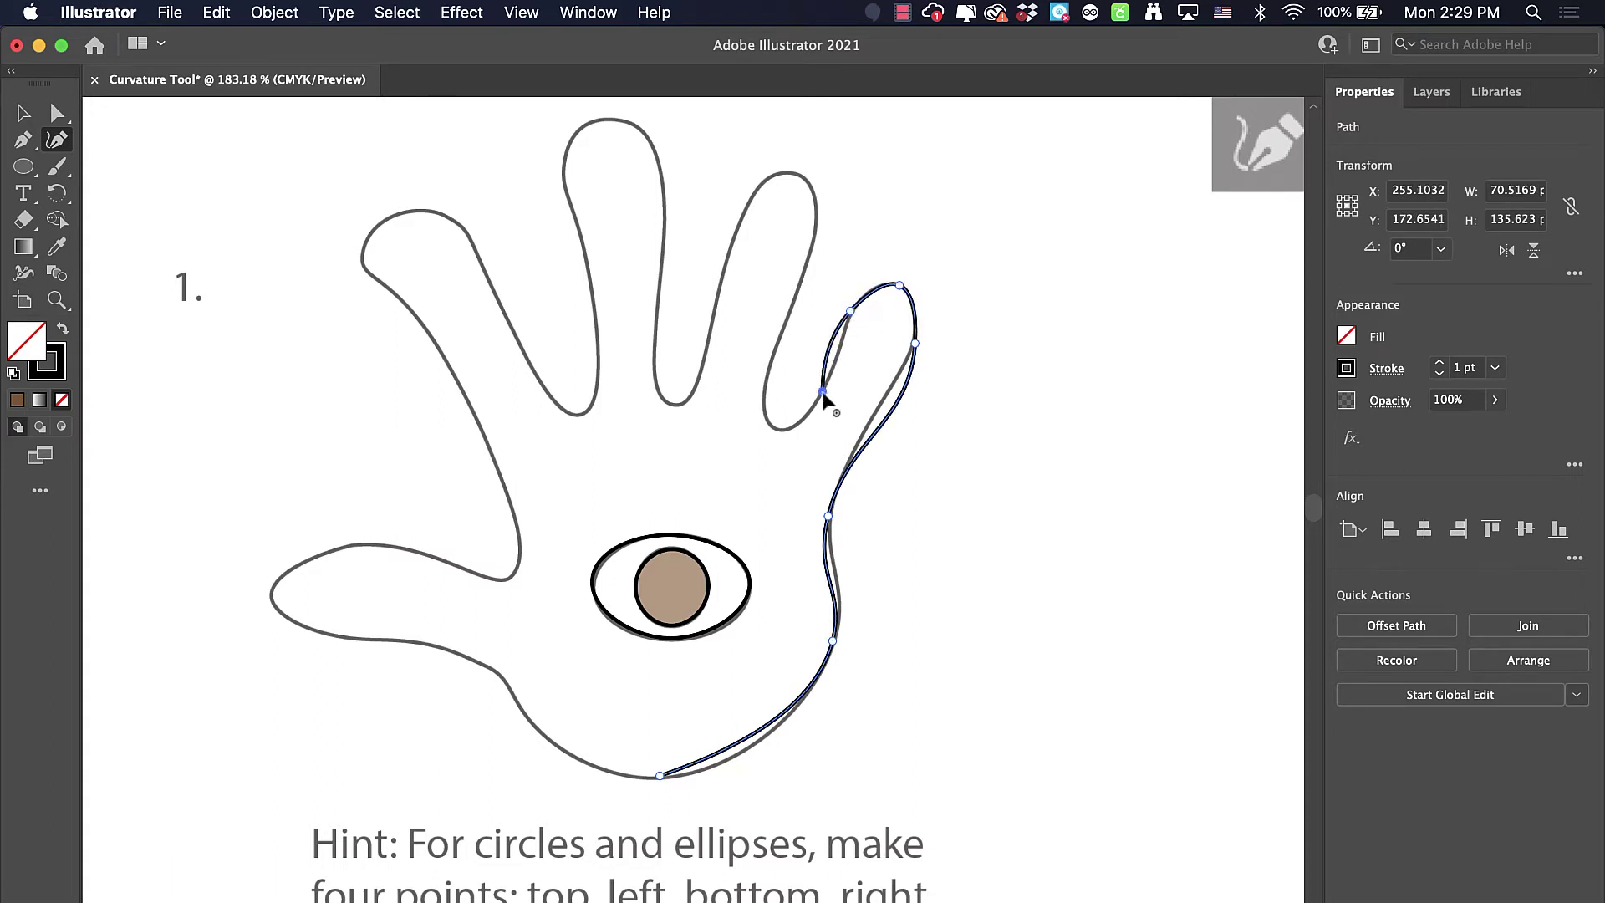
click(773, 429)
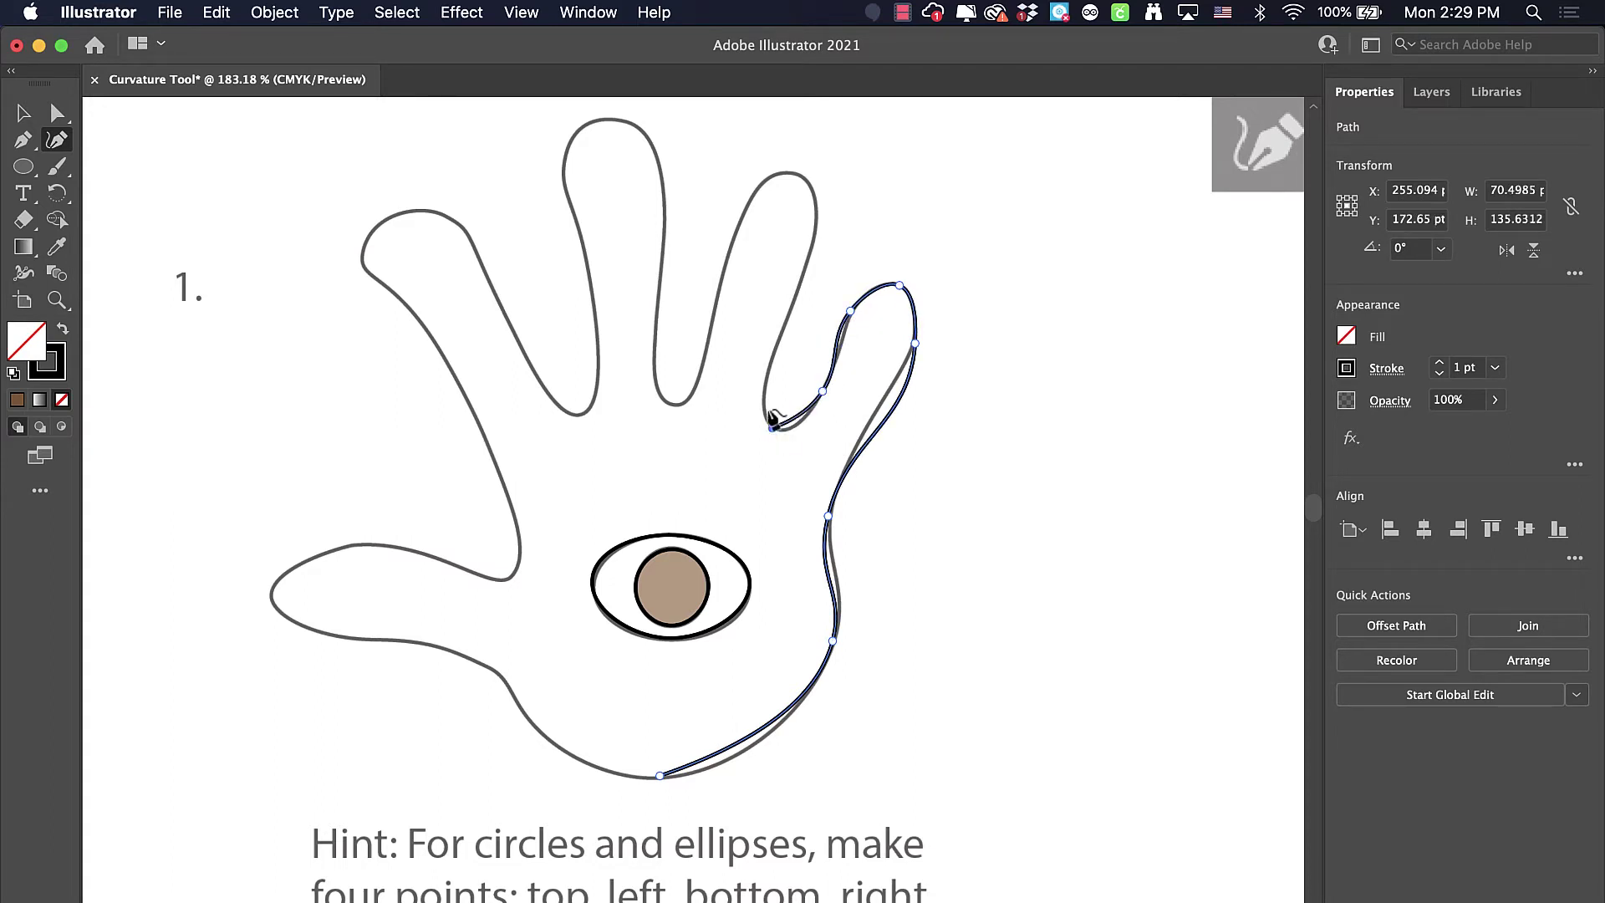
- Continue the outline around the ring finger and up toward the tallest fingertip
click(776, 344)
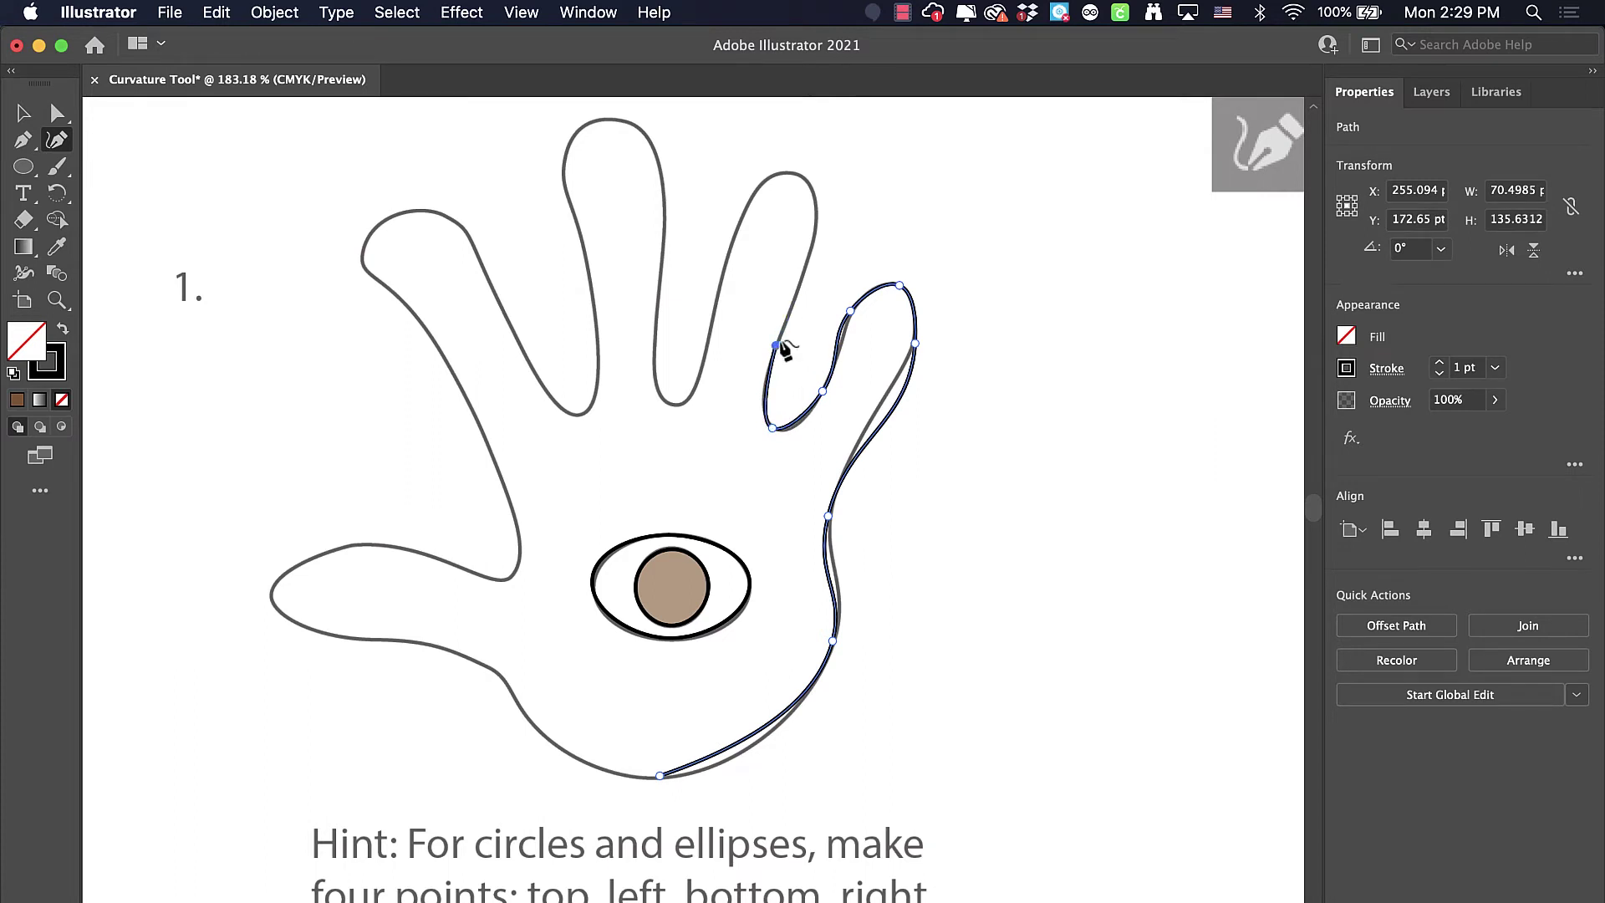
click(817, 224)
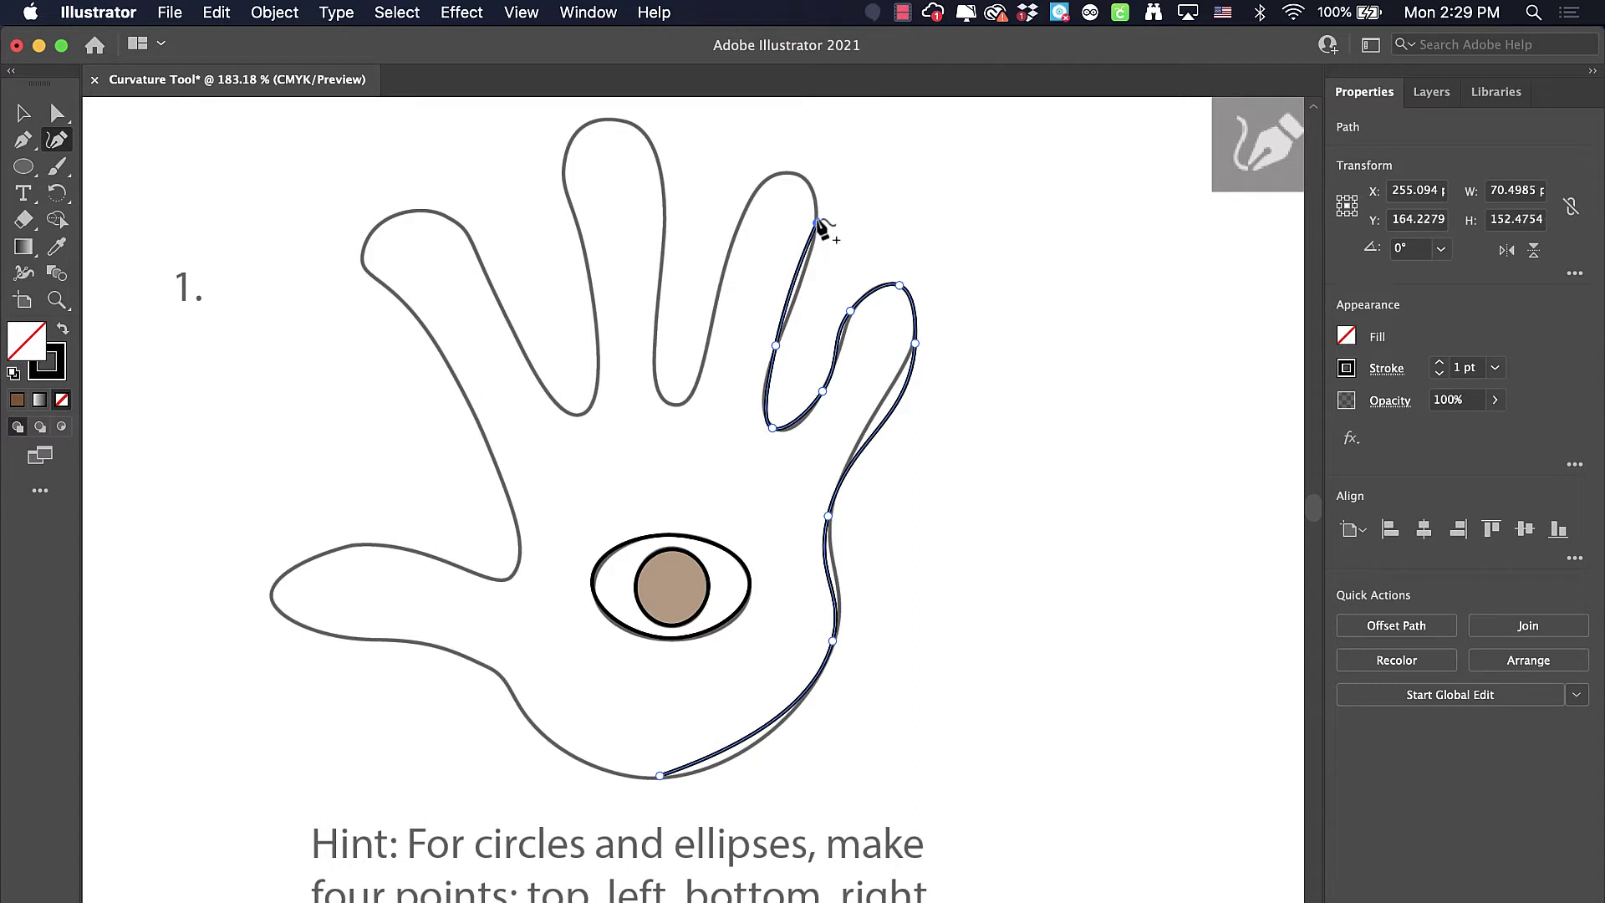
click(794, 173)
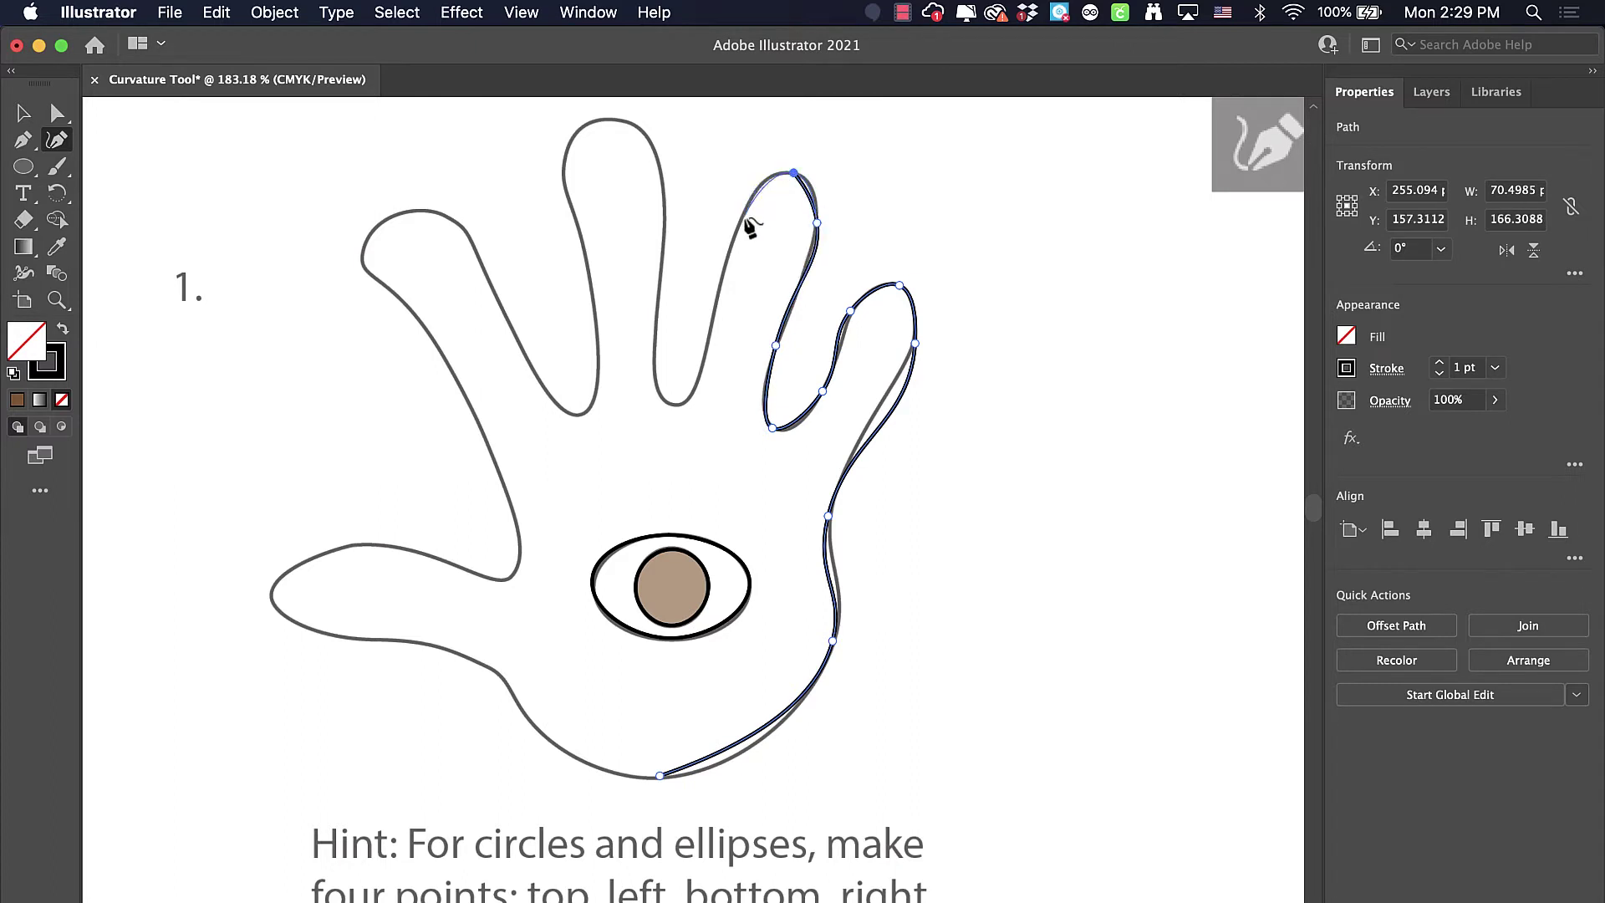
click(741, 218)
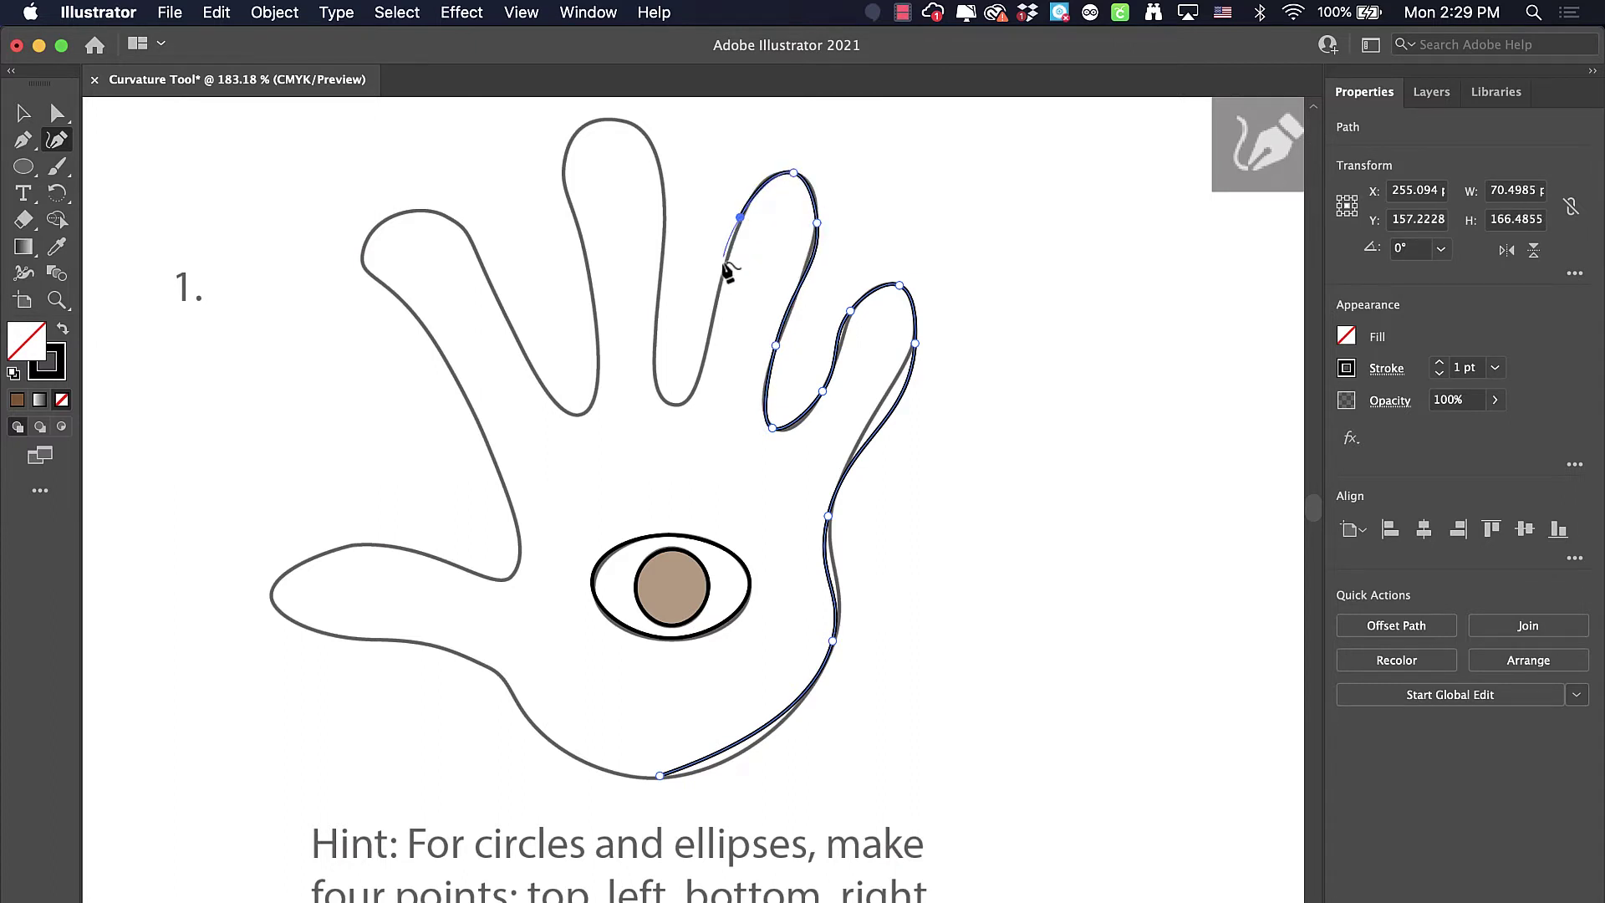
click(699, 374)
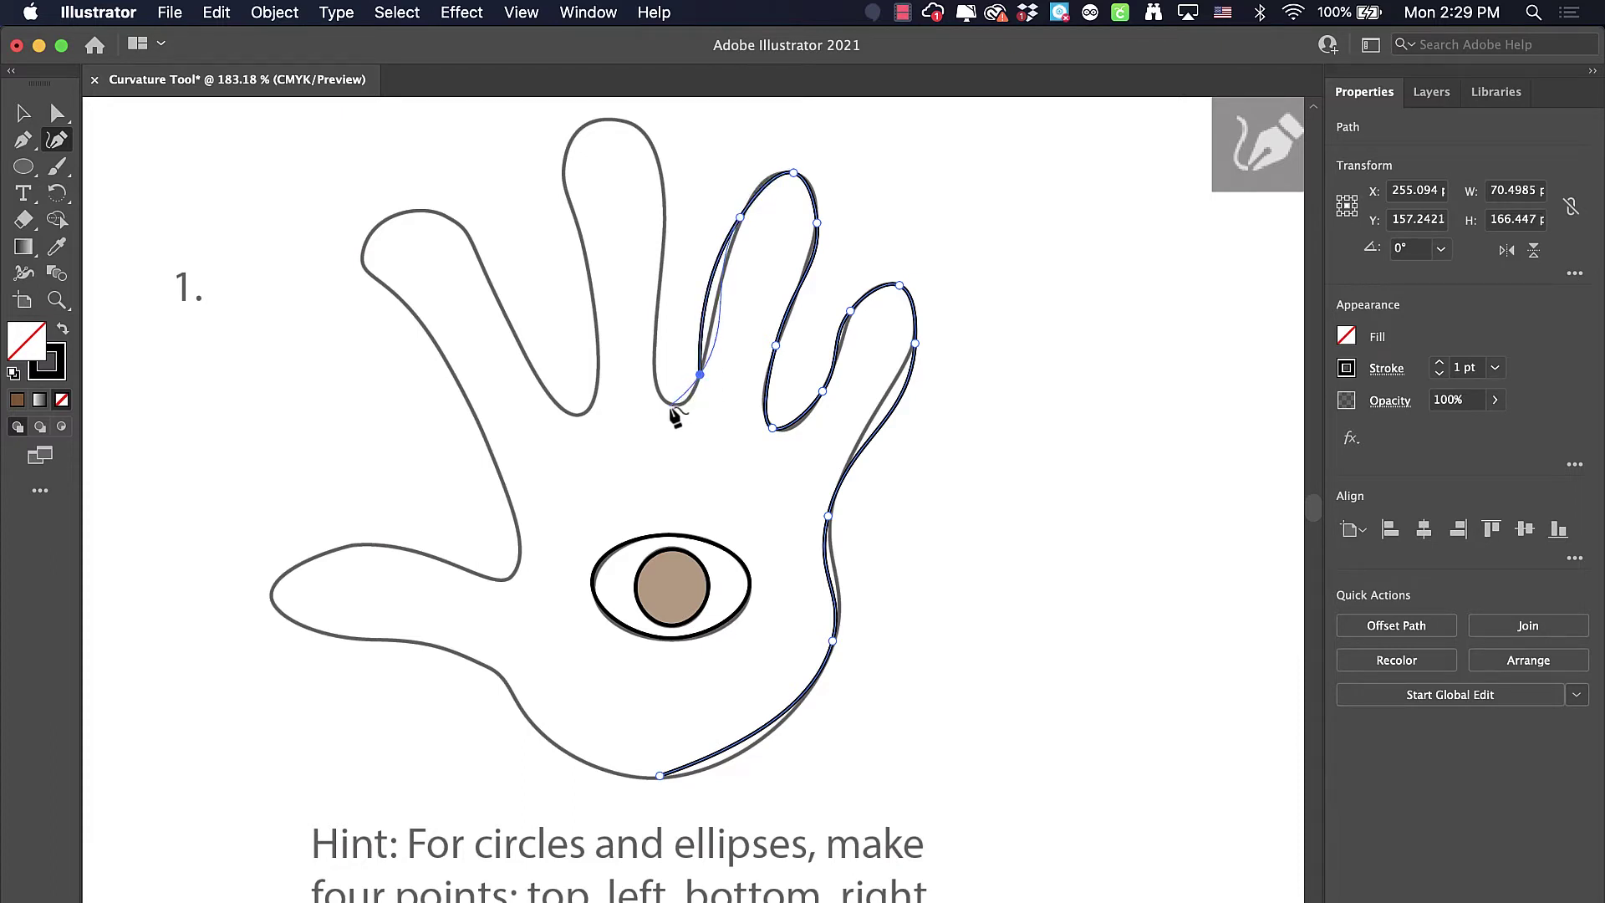
click(669, 403)
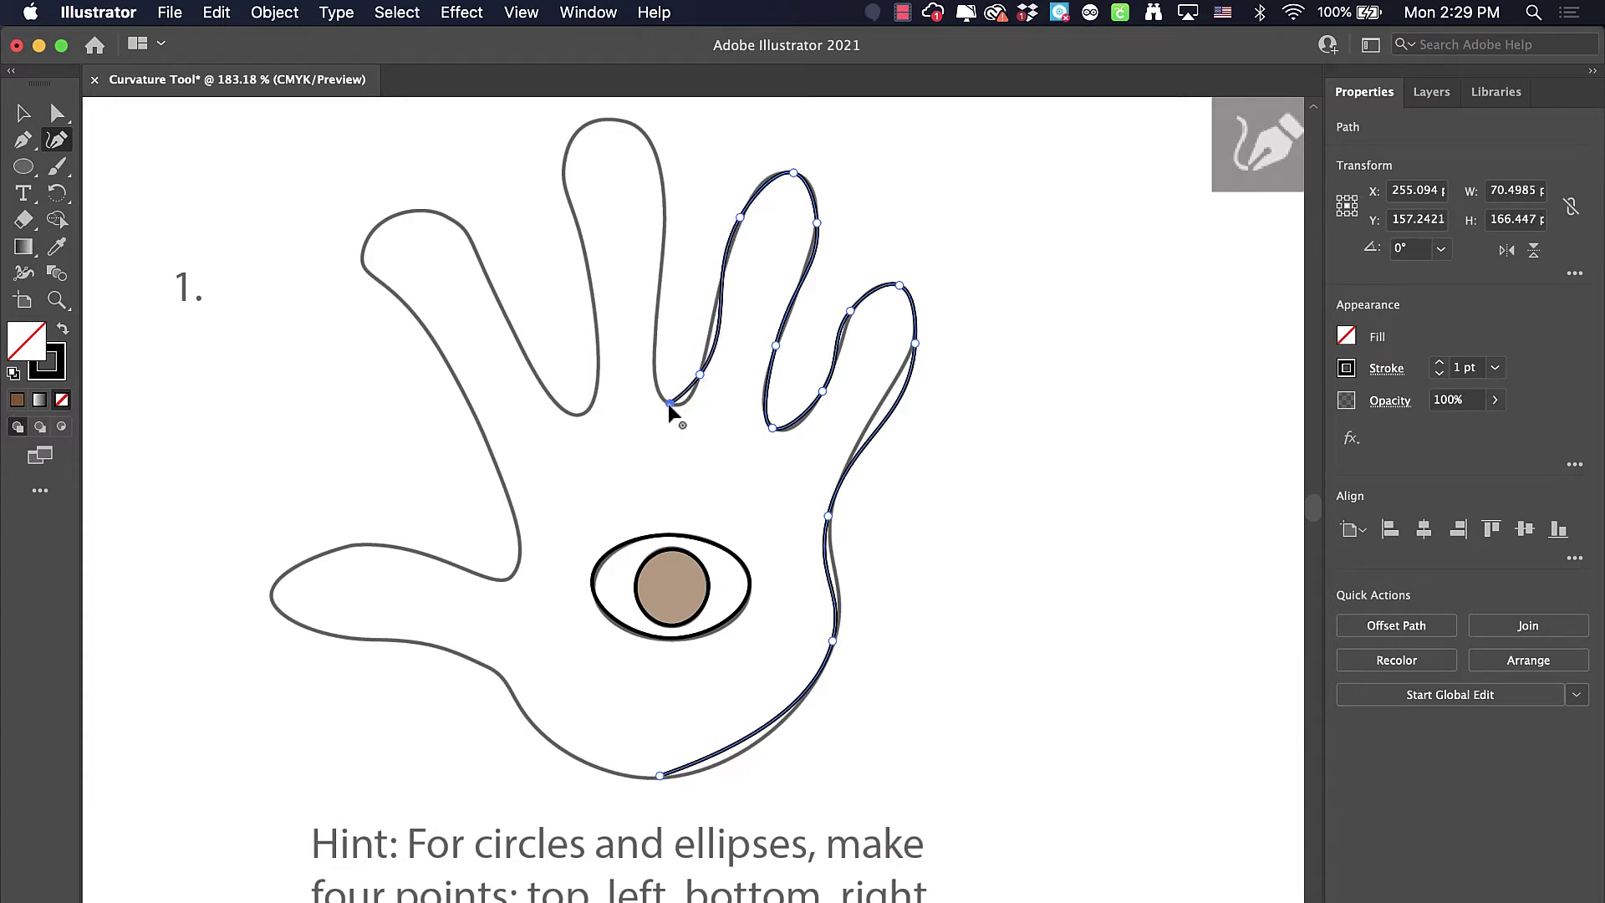
click(655, 335)
click(661, 167)
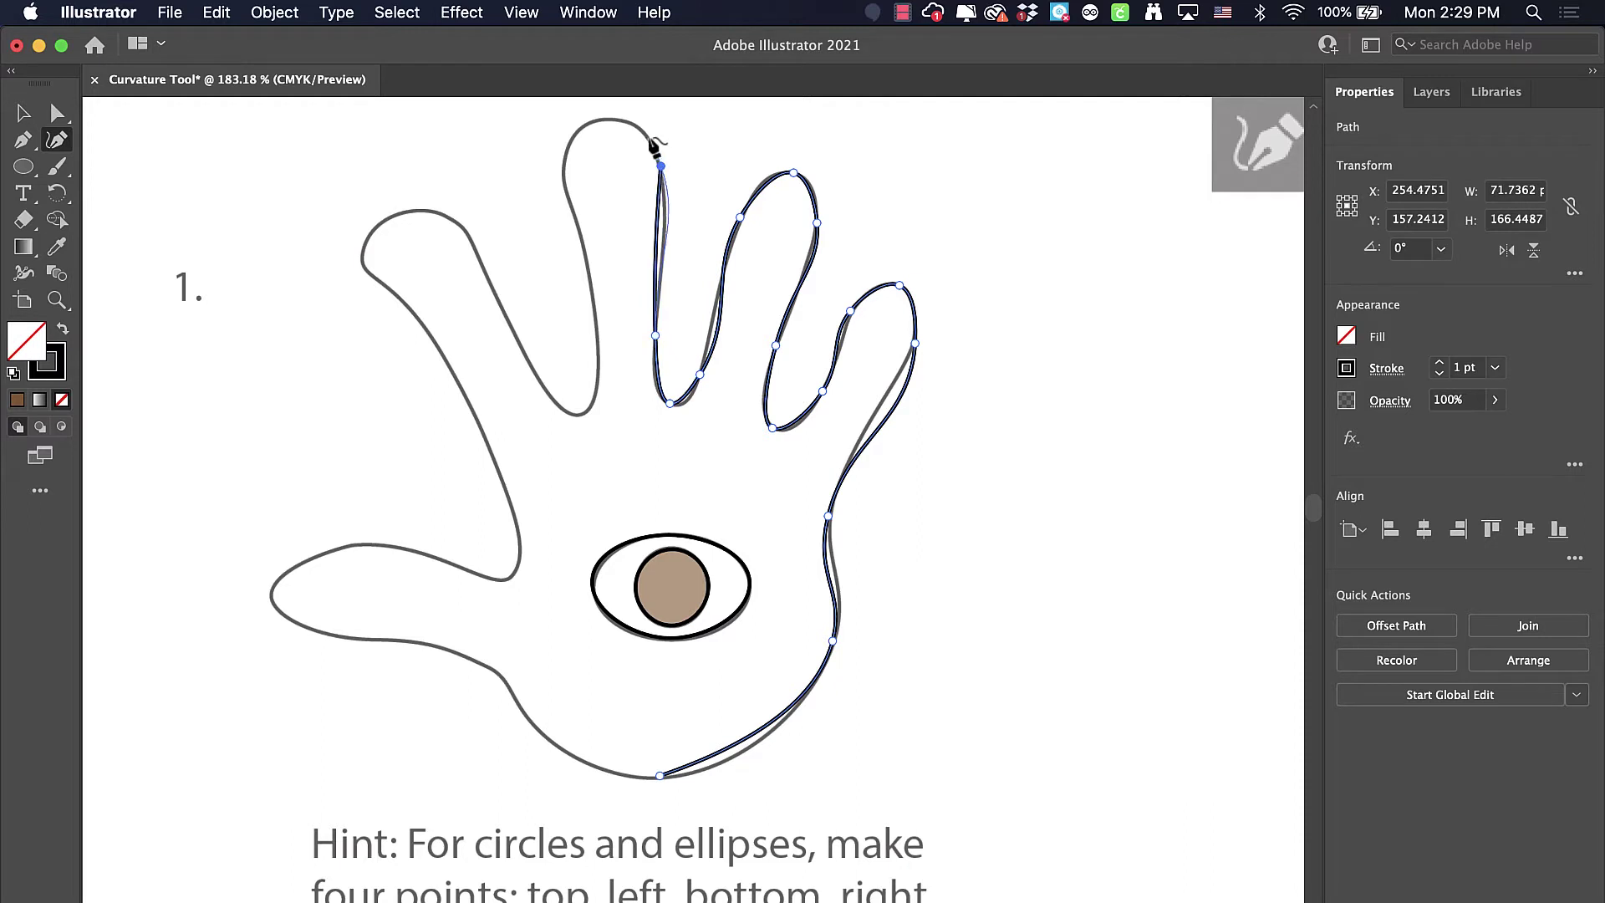
- Trace over the tallest fingertip and around the next finger to its outer left side
click(602, 117)
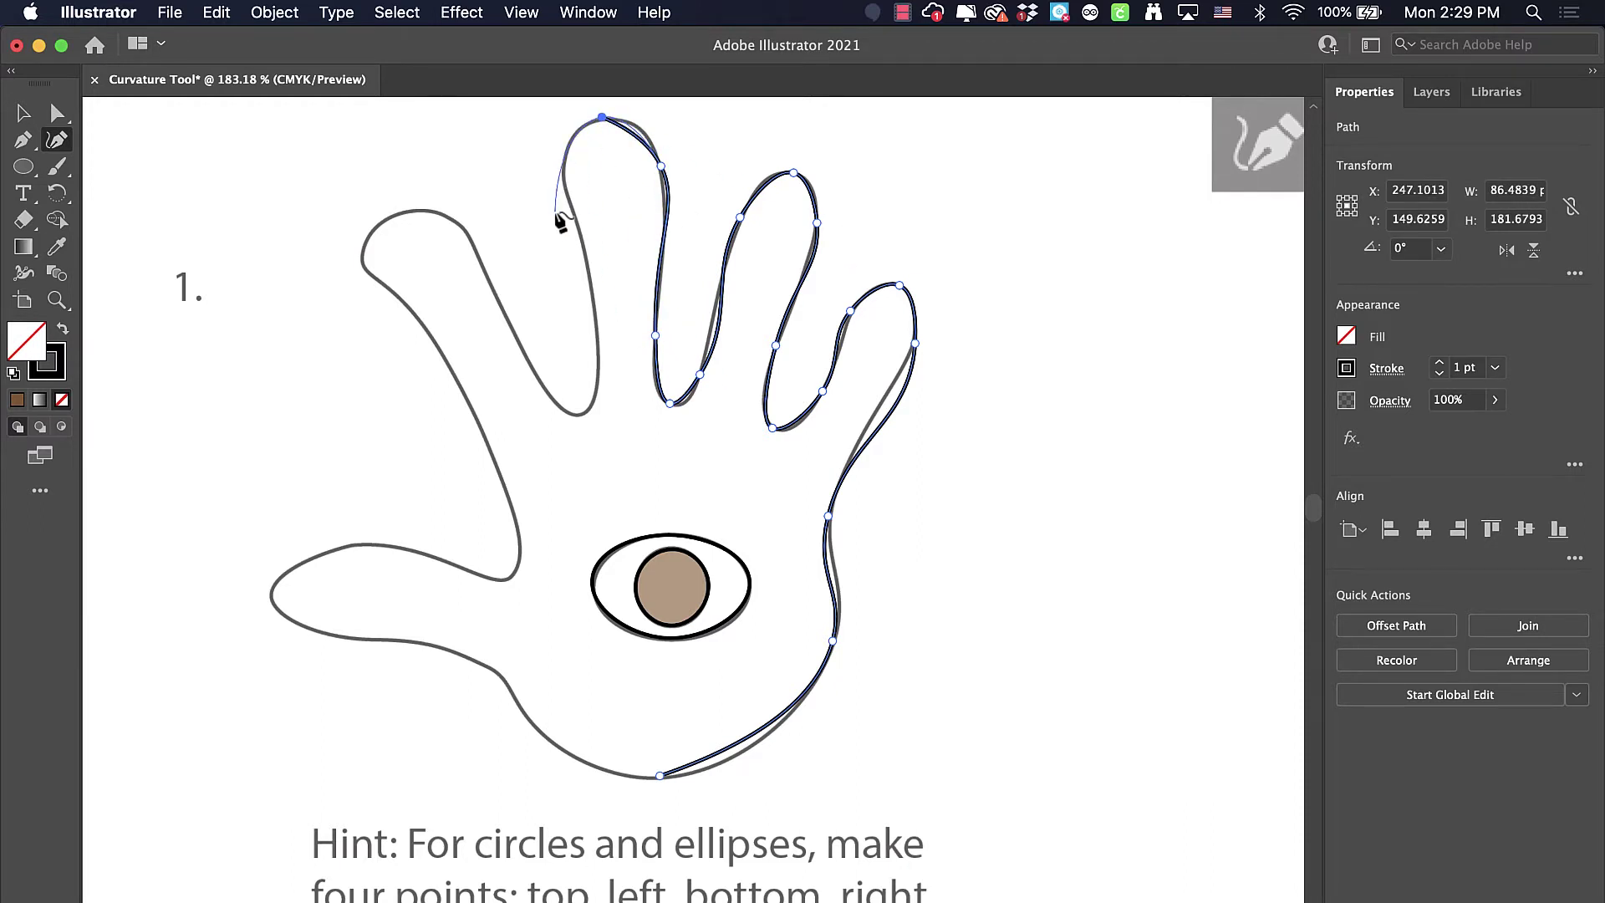
click(565, 187)
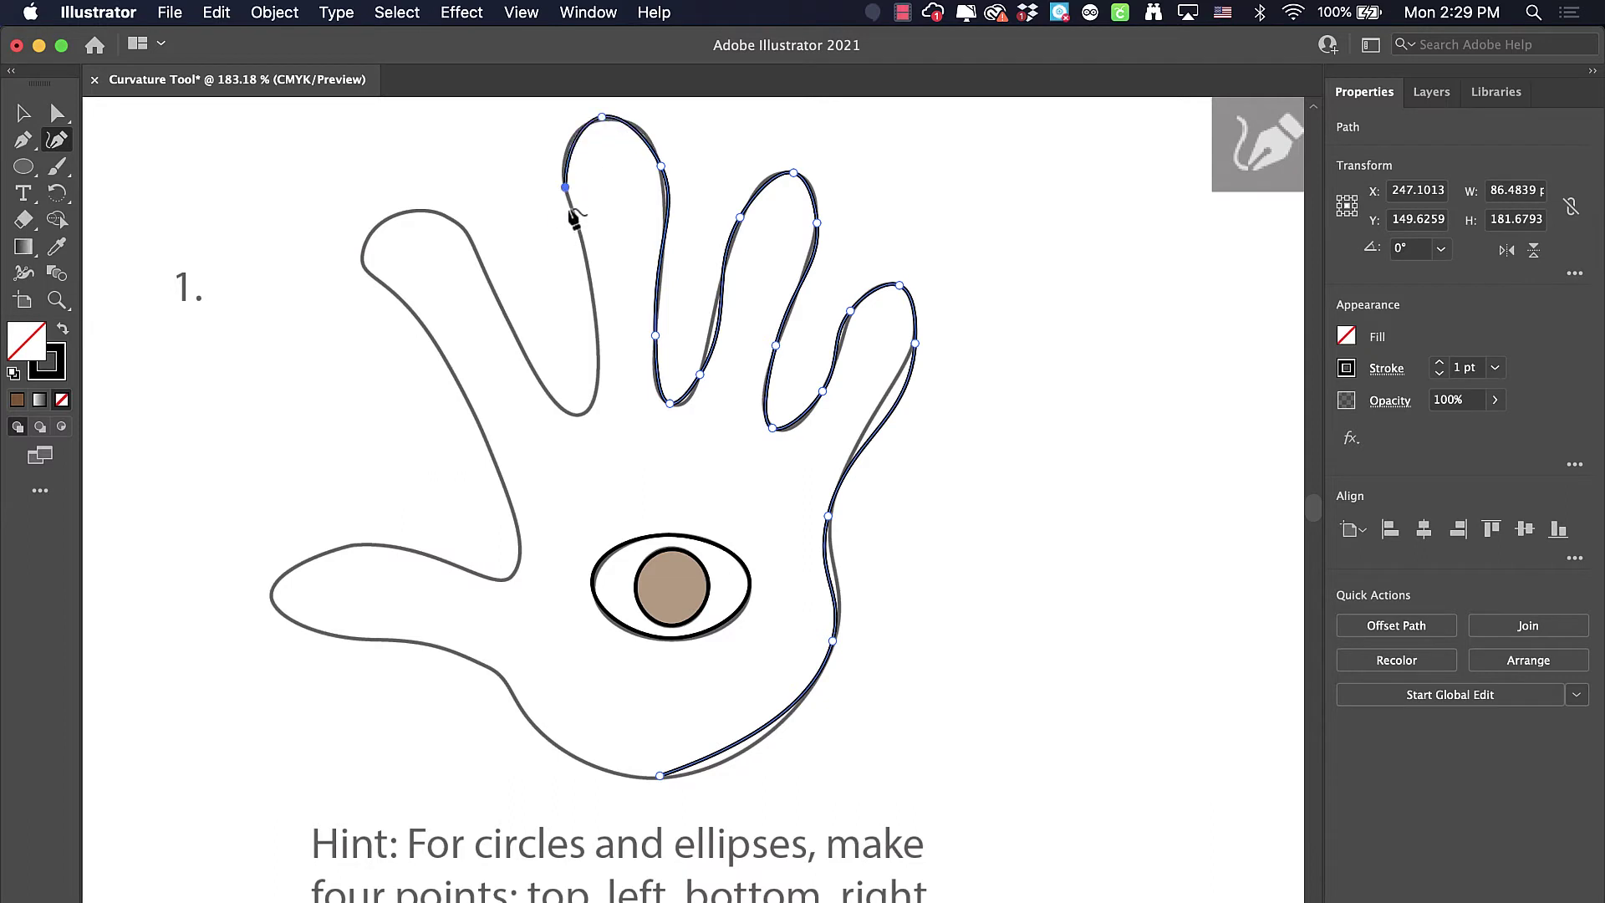
click(594, 312)
click(586, 412)
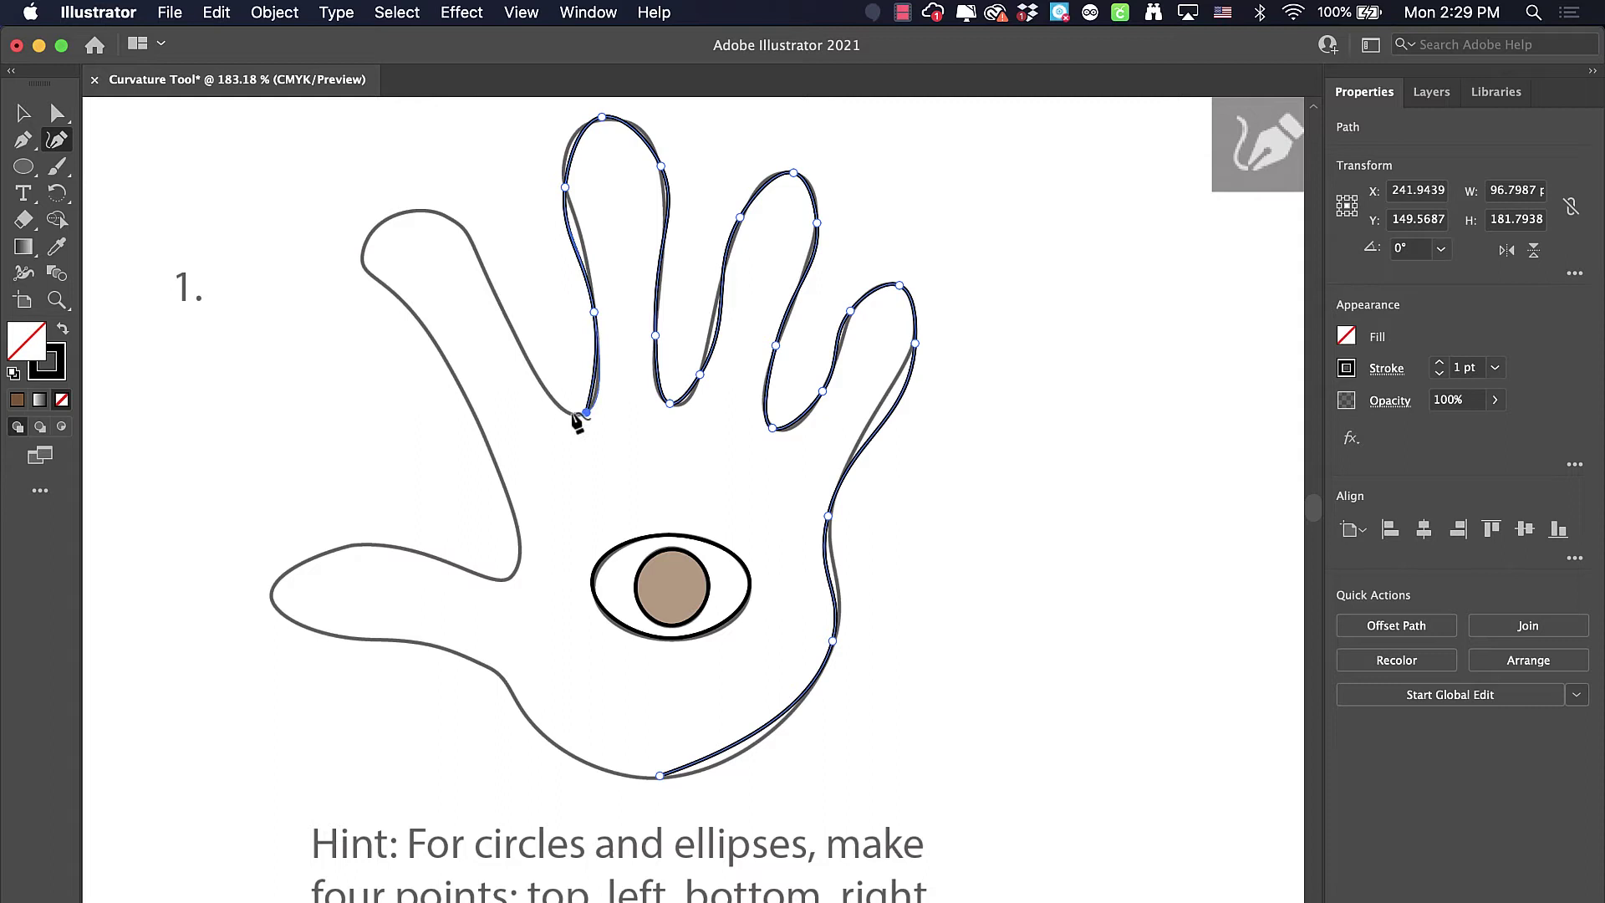
click(506, 315)
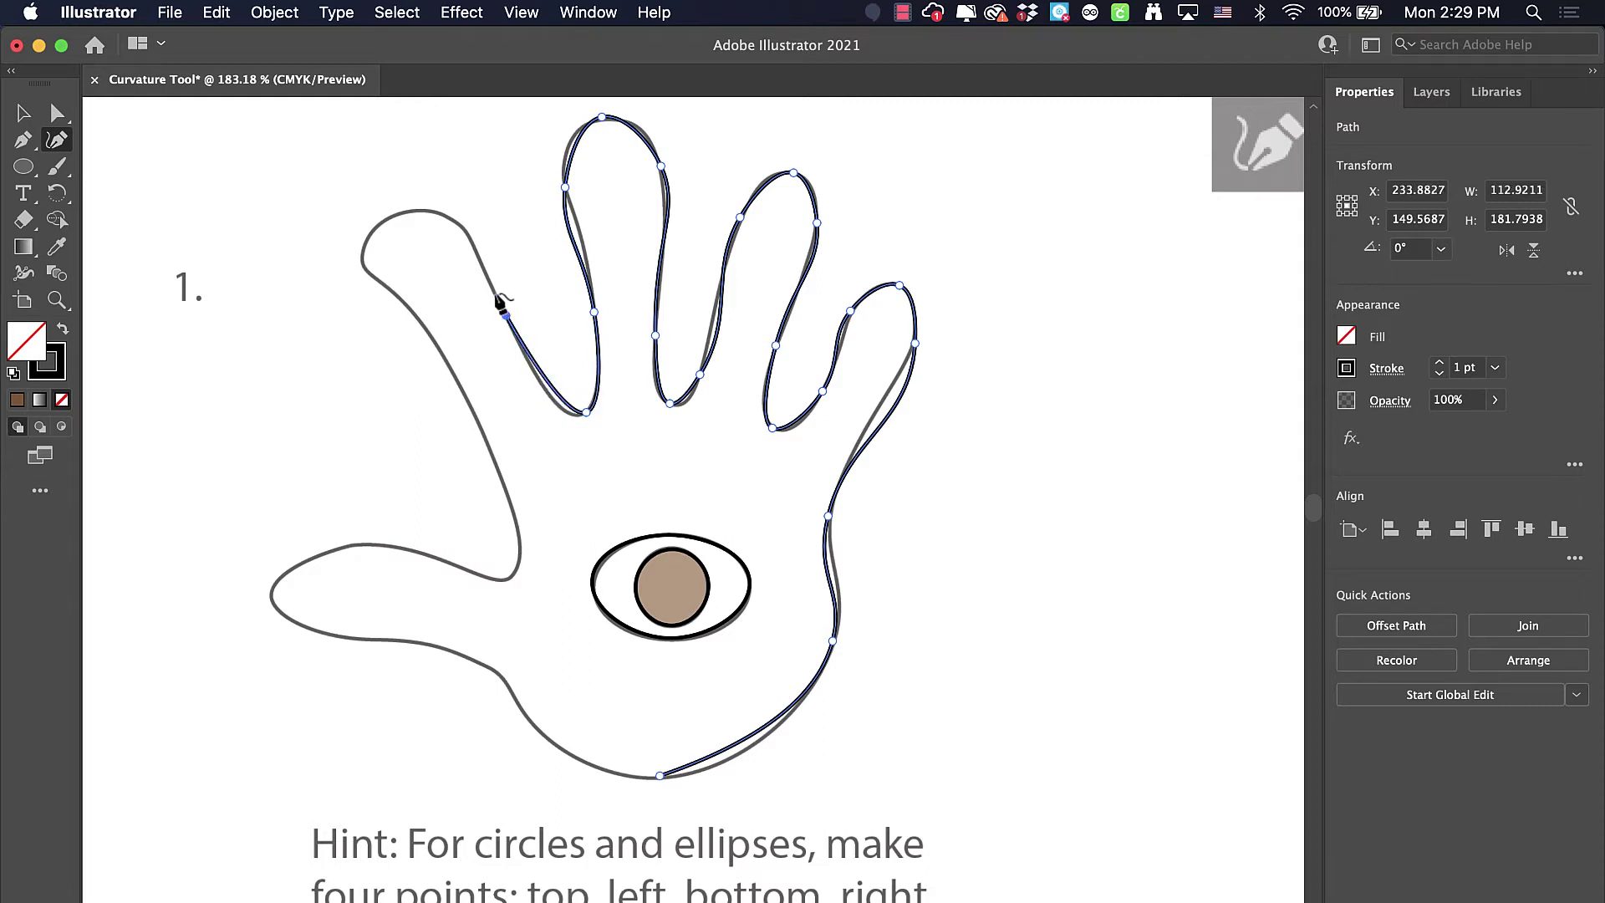
click(463, 227)
click(384, 221)
click(363, 265)
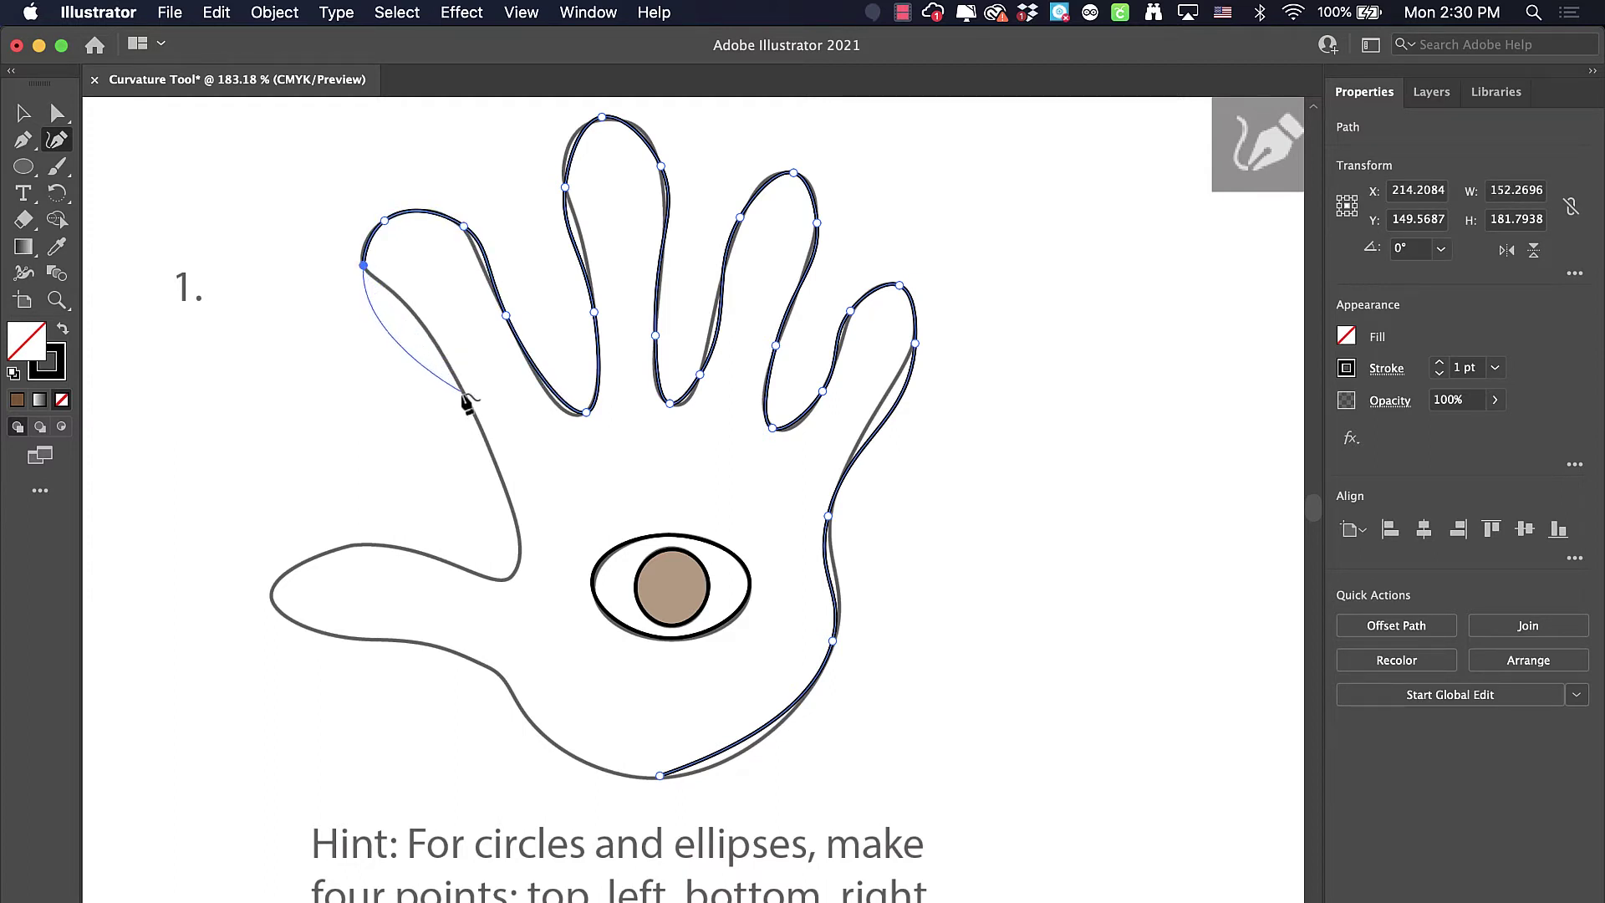
- Trace around the thumb and palm, closing the hand outline at its starting point
click(475, 417)
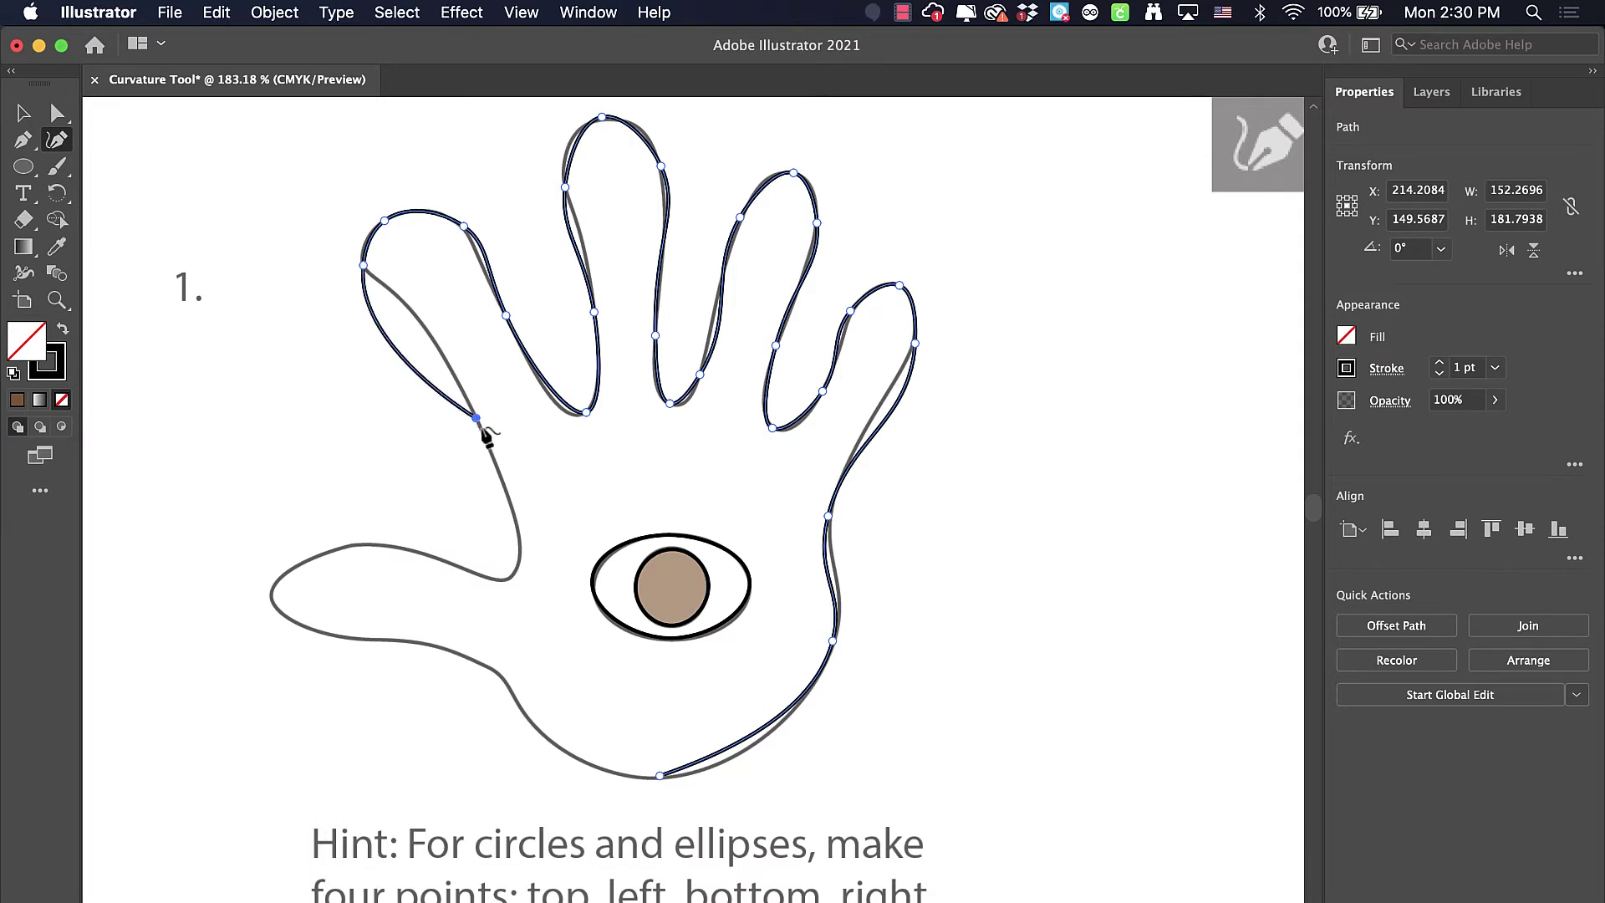
click(516, 569)
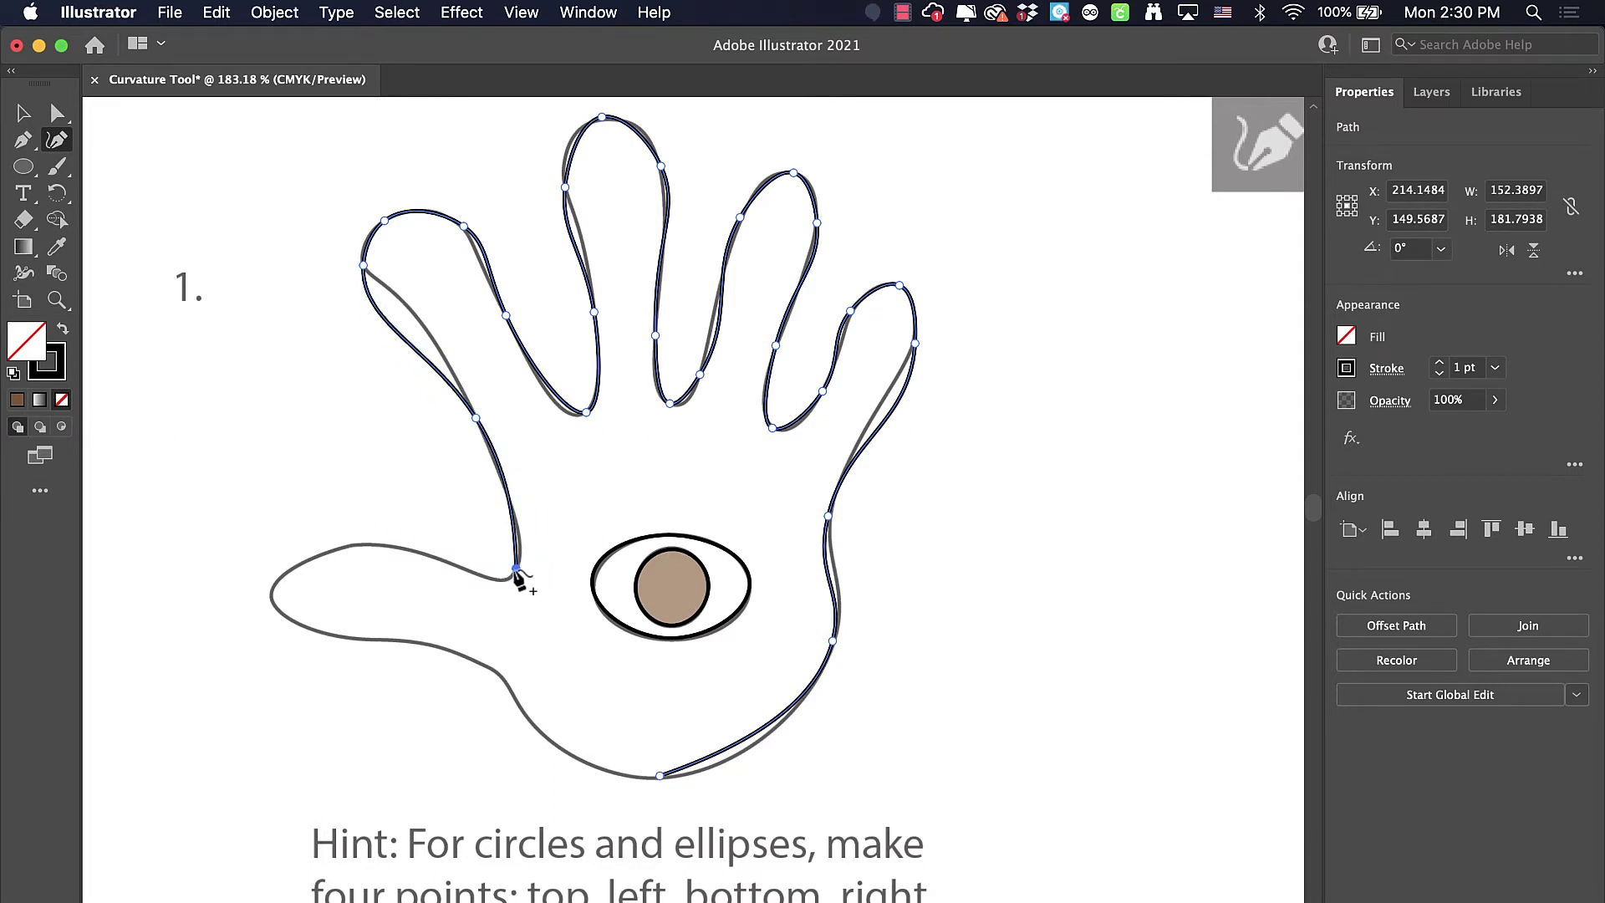
click(430, 553)
click(348, 546)
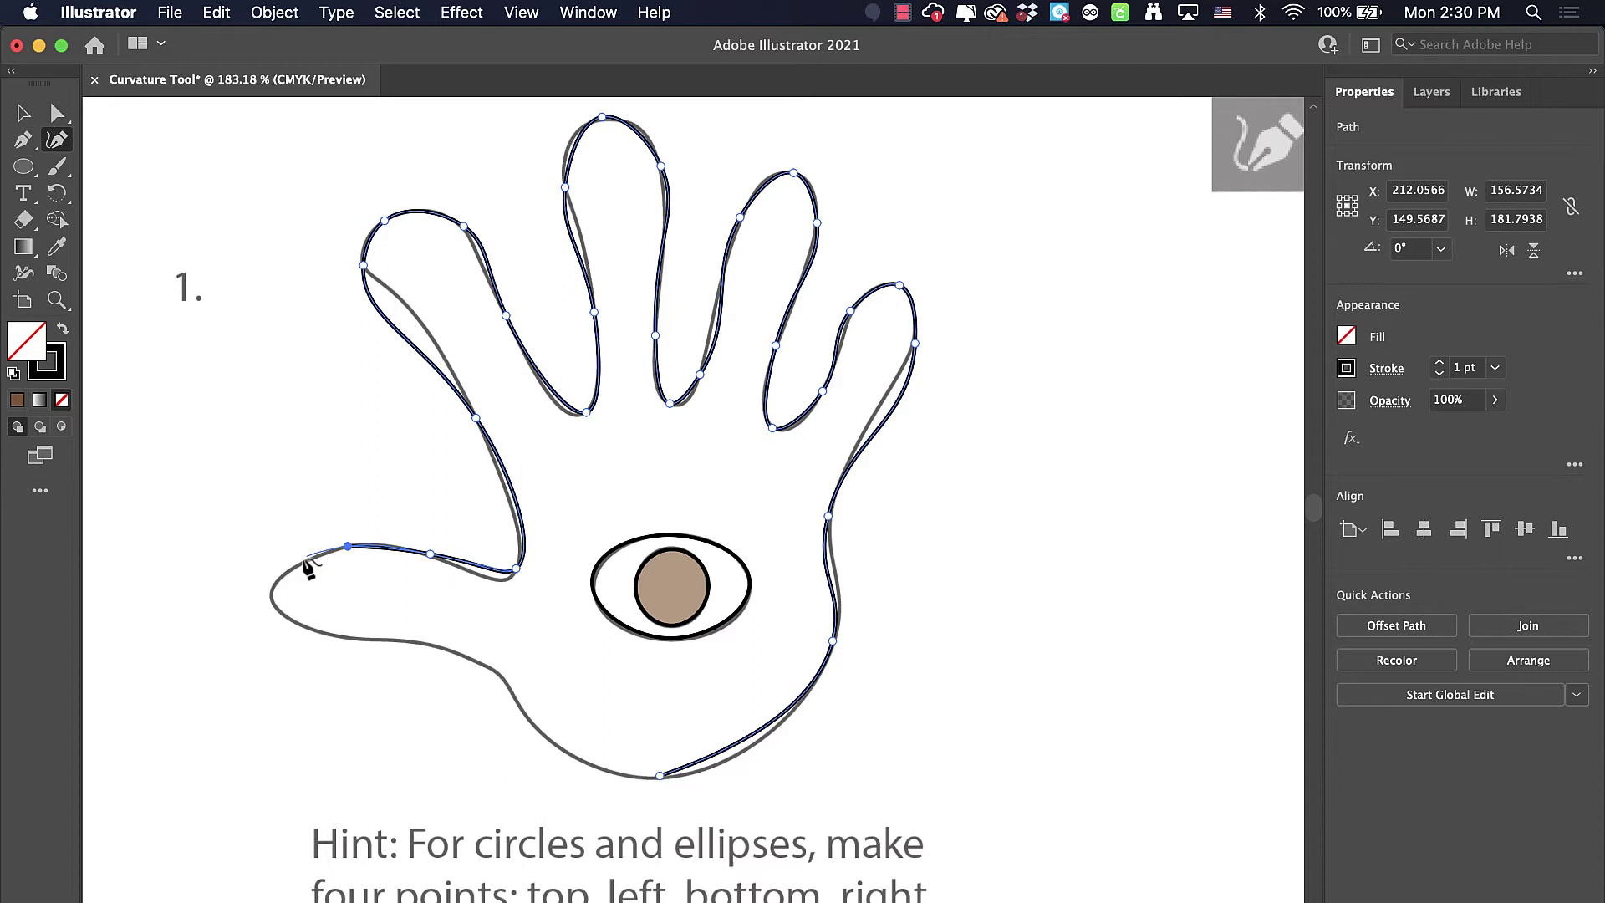
click(270, 596)
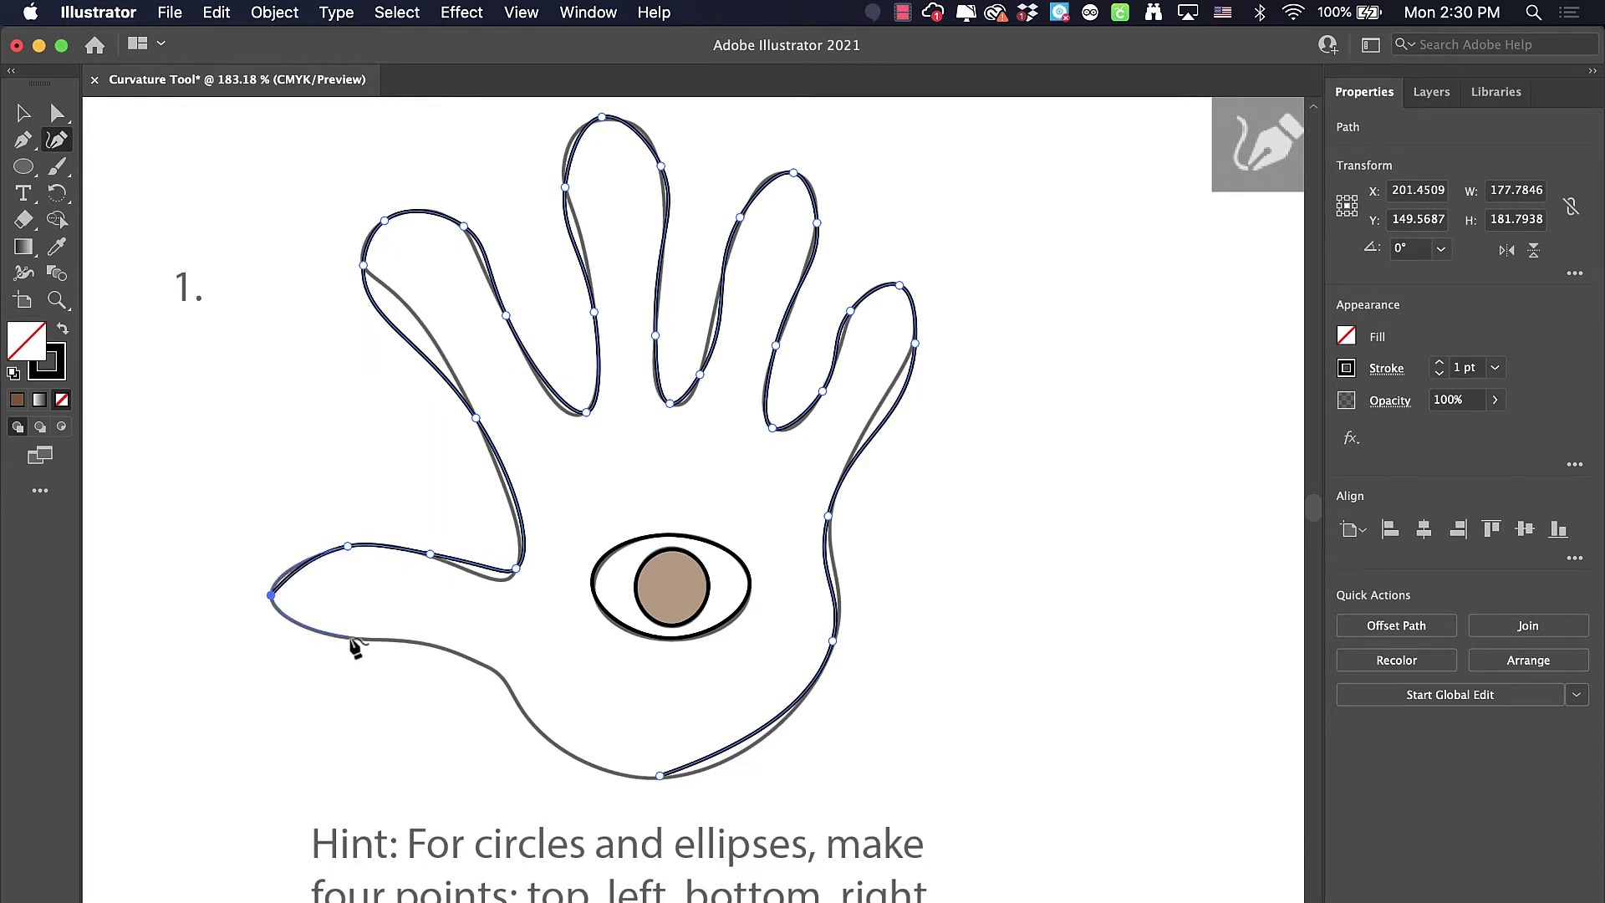
click(350, 636)
click(441, 647)
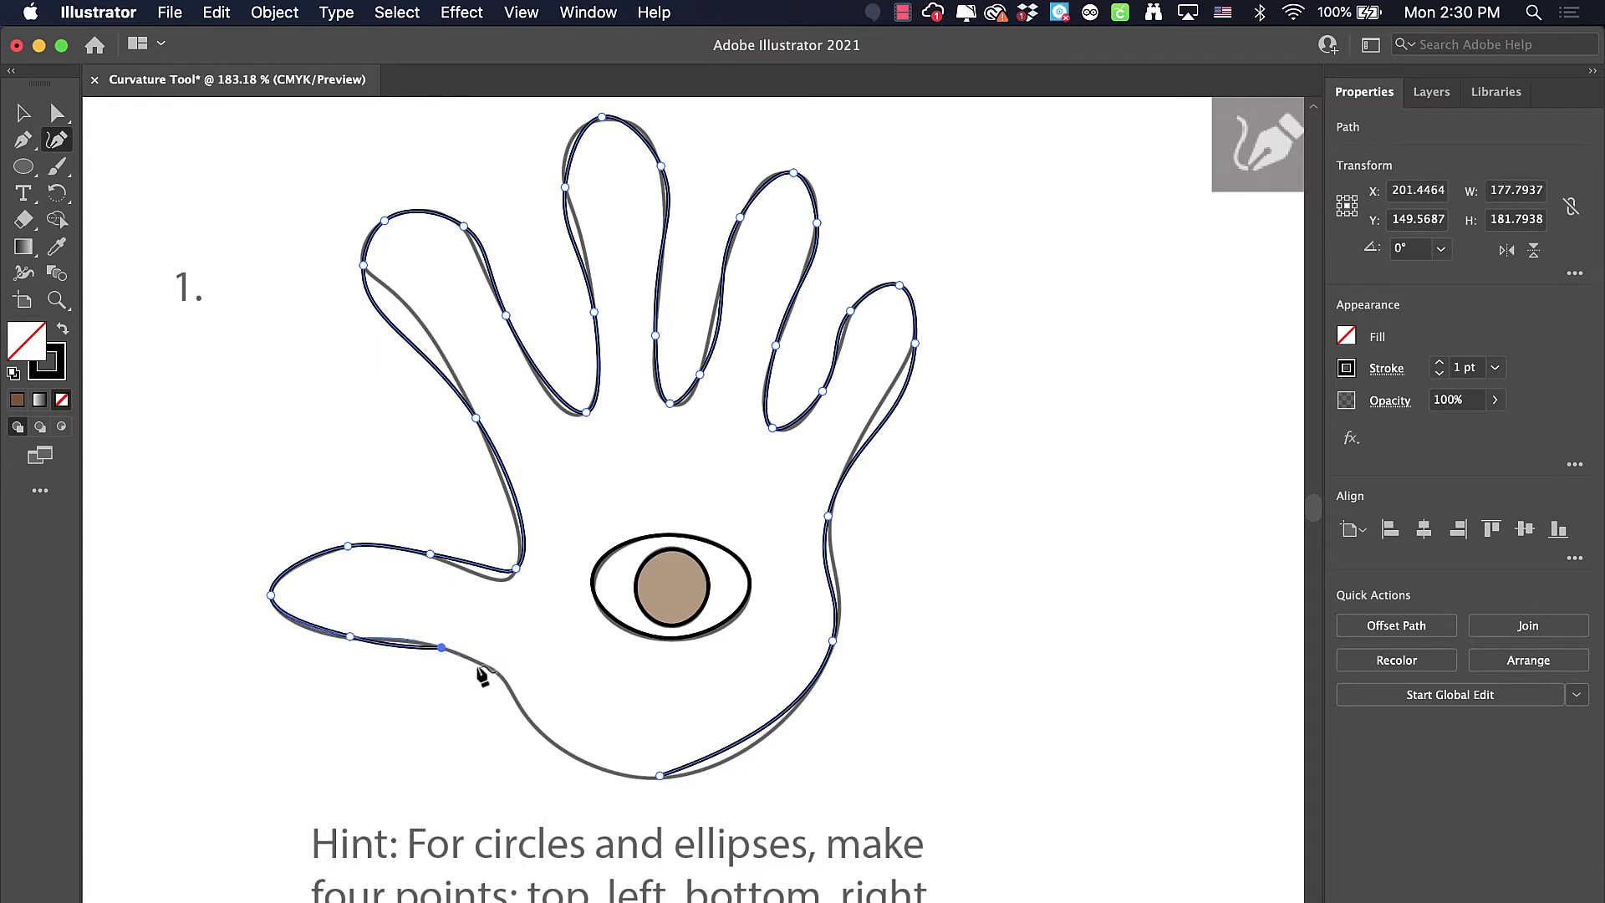
click(499, 673)
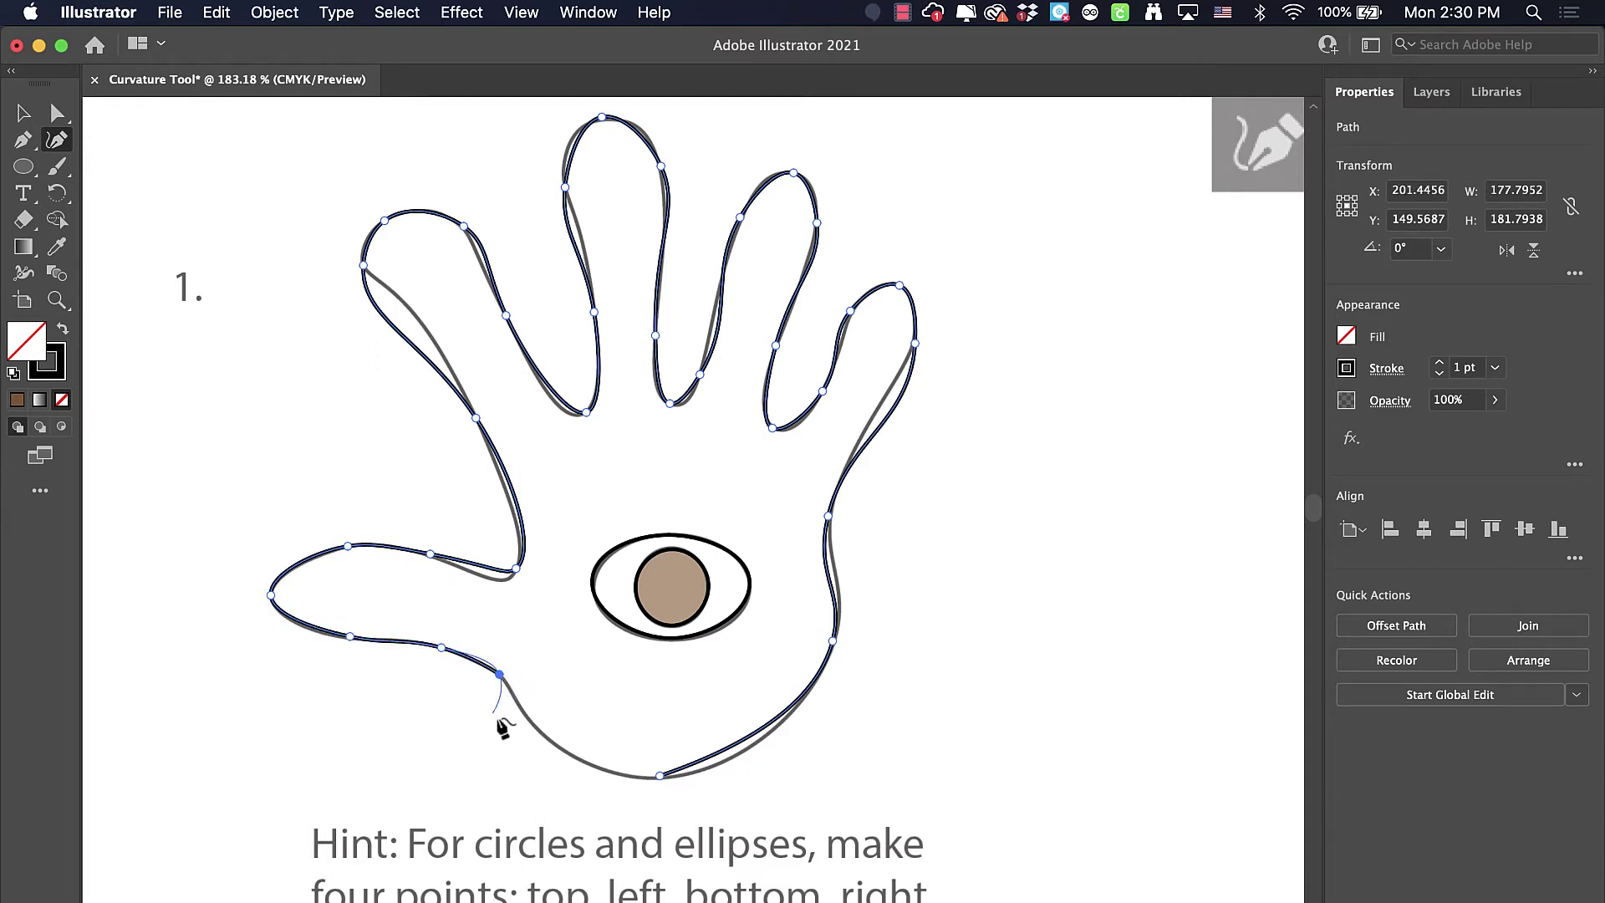
click(565, 751)
click(659, 776)
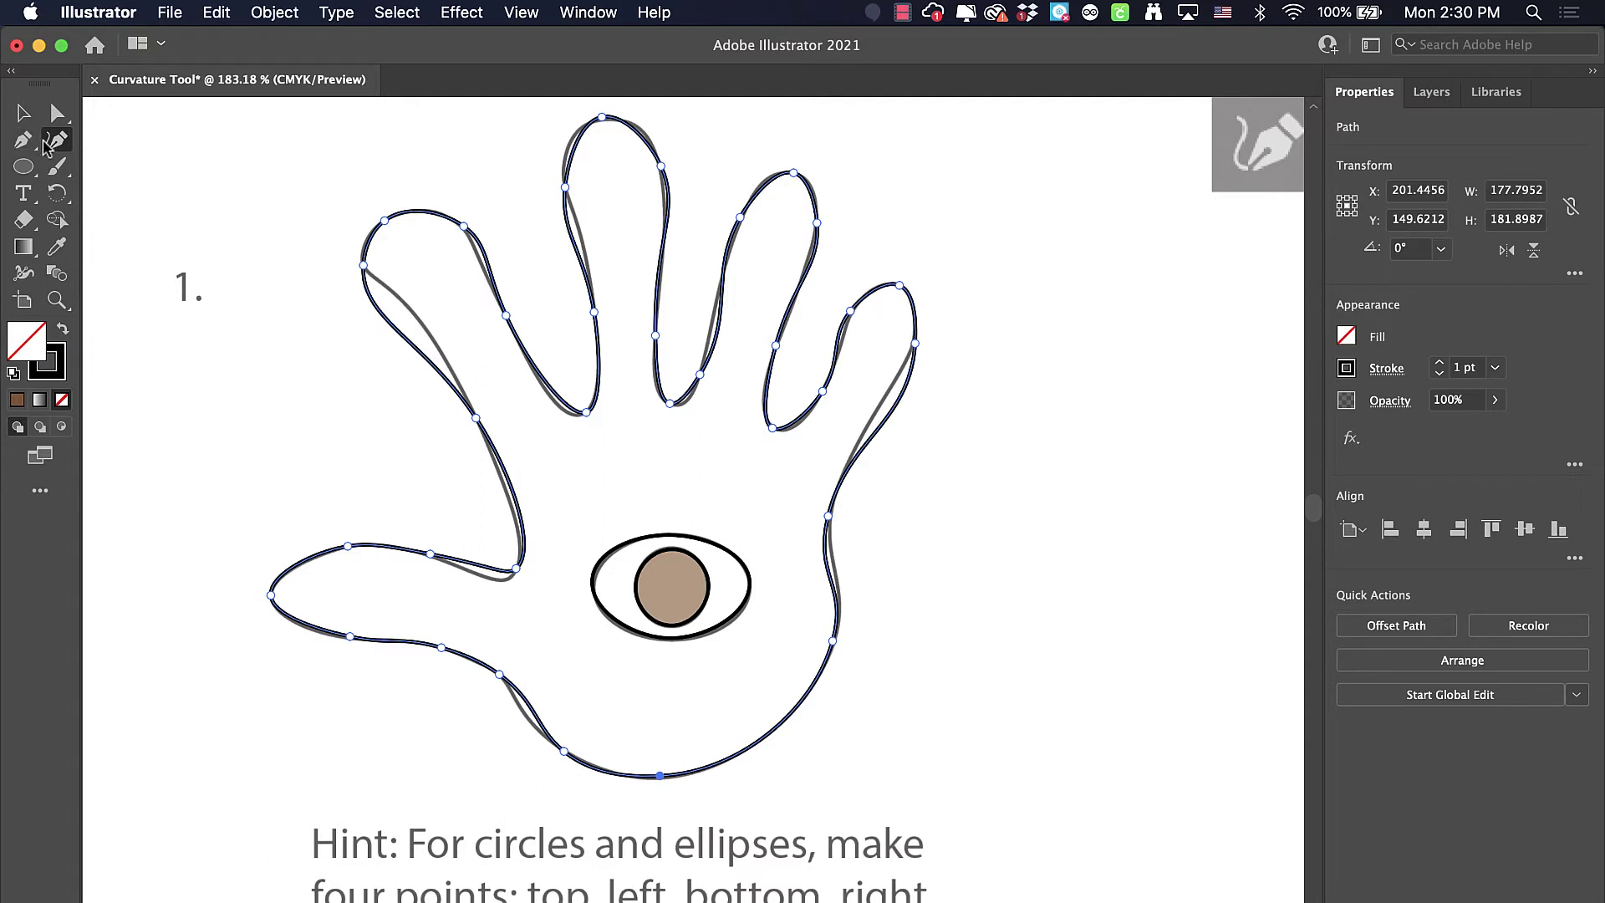
- Reshape the hand's upper-left, thumb and lower palm curves with the Direct Selection tool
click(57, 115)
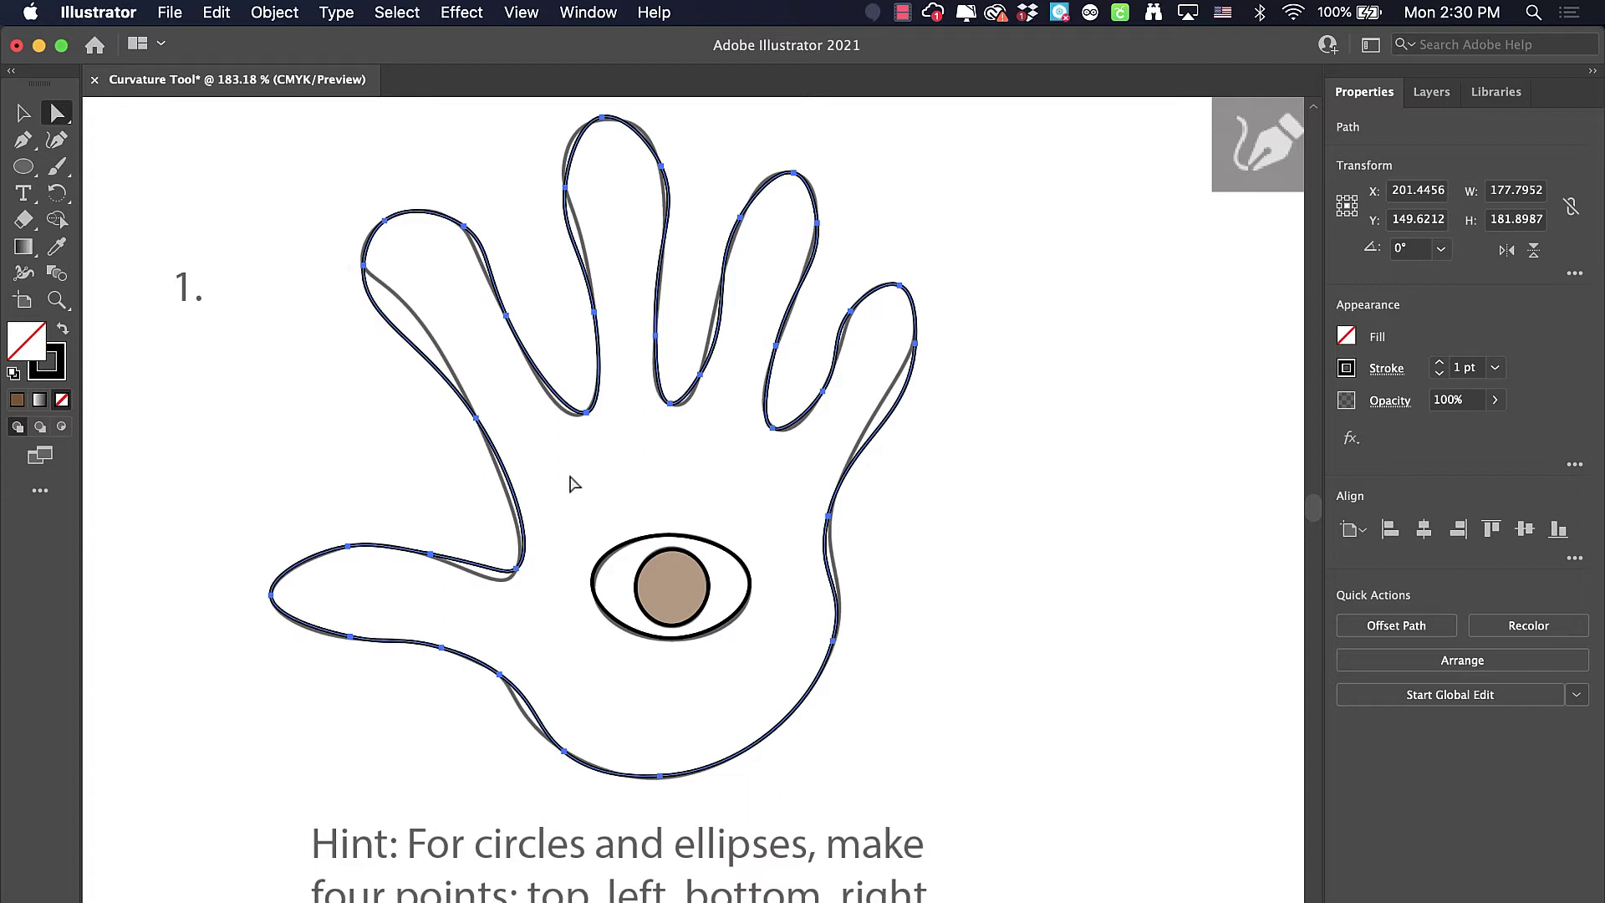
click(363, 266)
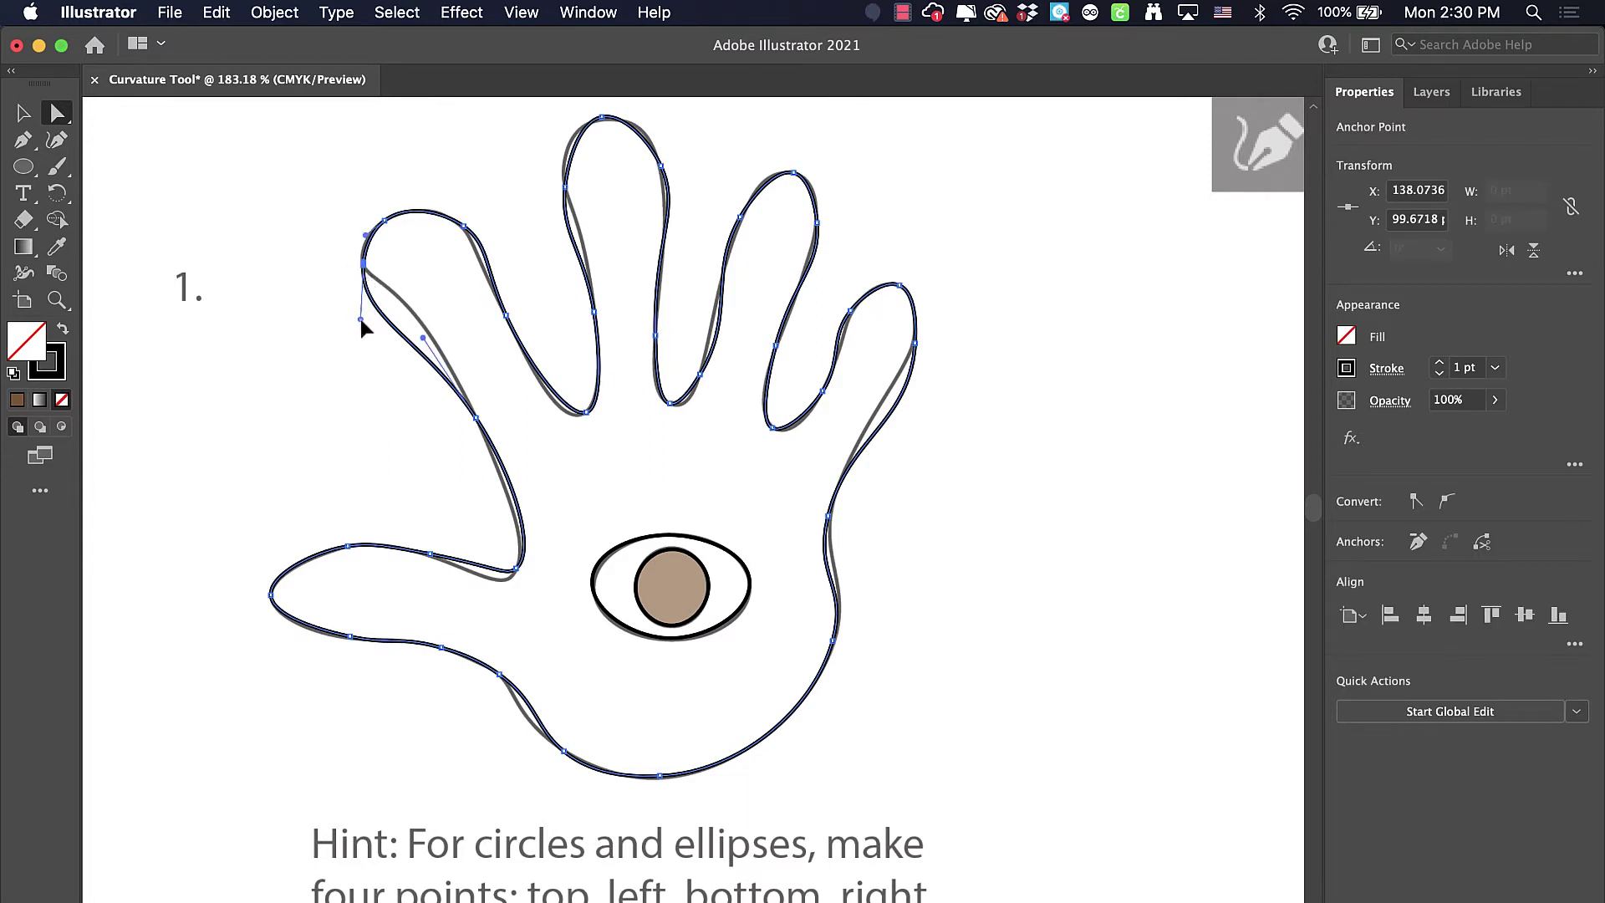
drag(359, 319, 384, 288)
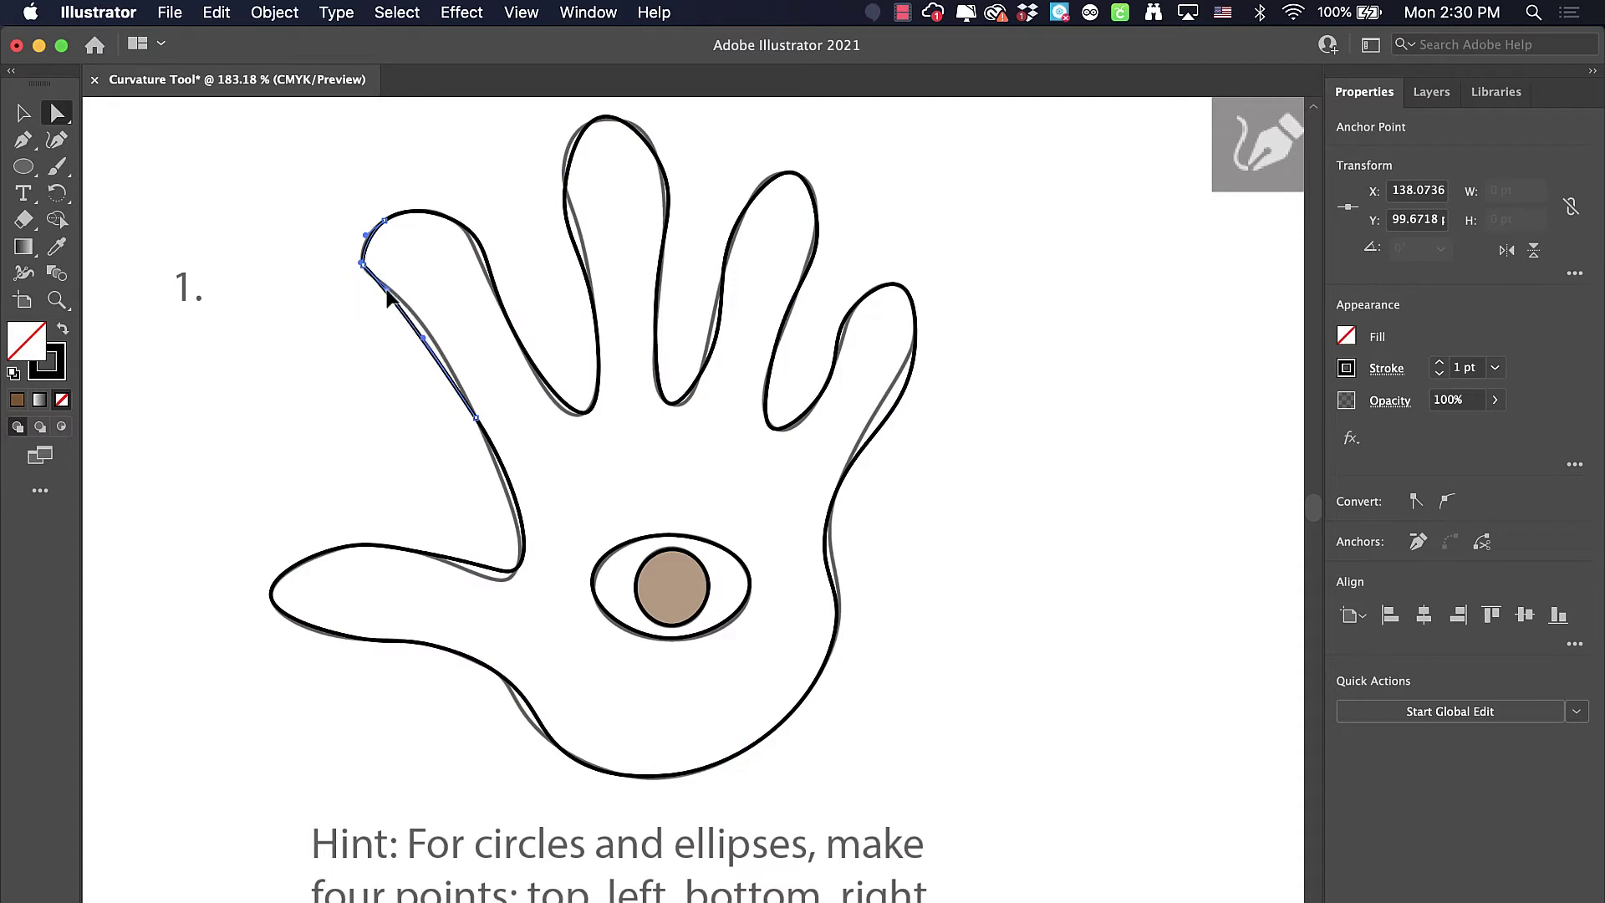
click(425, 346)
mouse_move(439, 326)
mouse_down()
mouse_move(468, 327)
mouse_move(376, 365)
mouse_move(475, 345)
mouse_move(453, 357)
mouse_move(437, 276)
mouse_move(455, 334)
mouse_move(403, 264)
mouse_move(459, 376)
mouse_move(426, 309)
mouse_up()
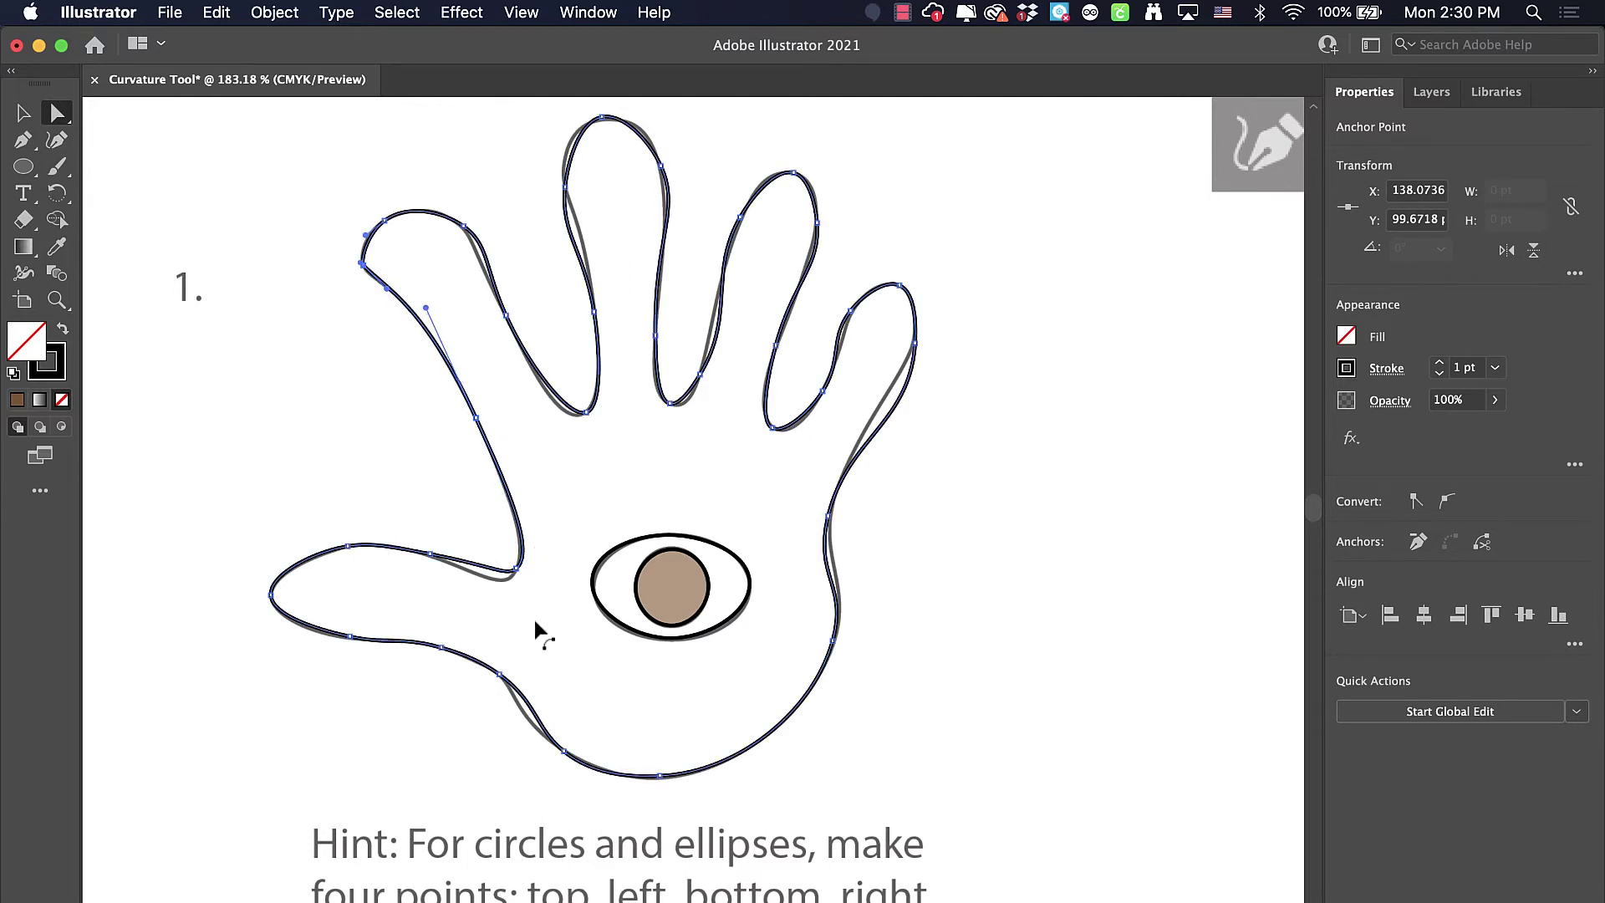
click(503, 580)
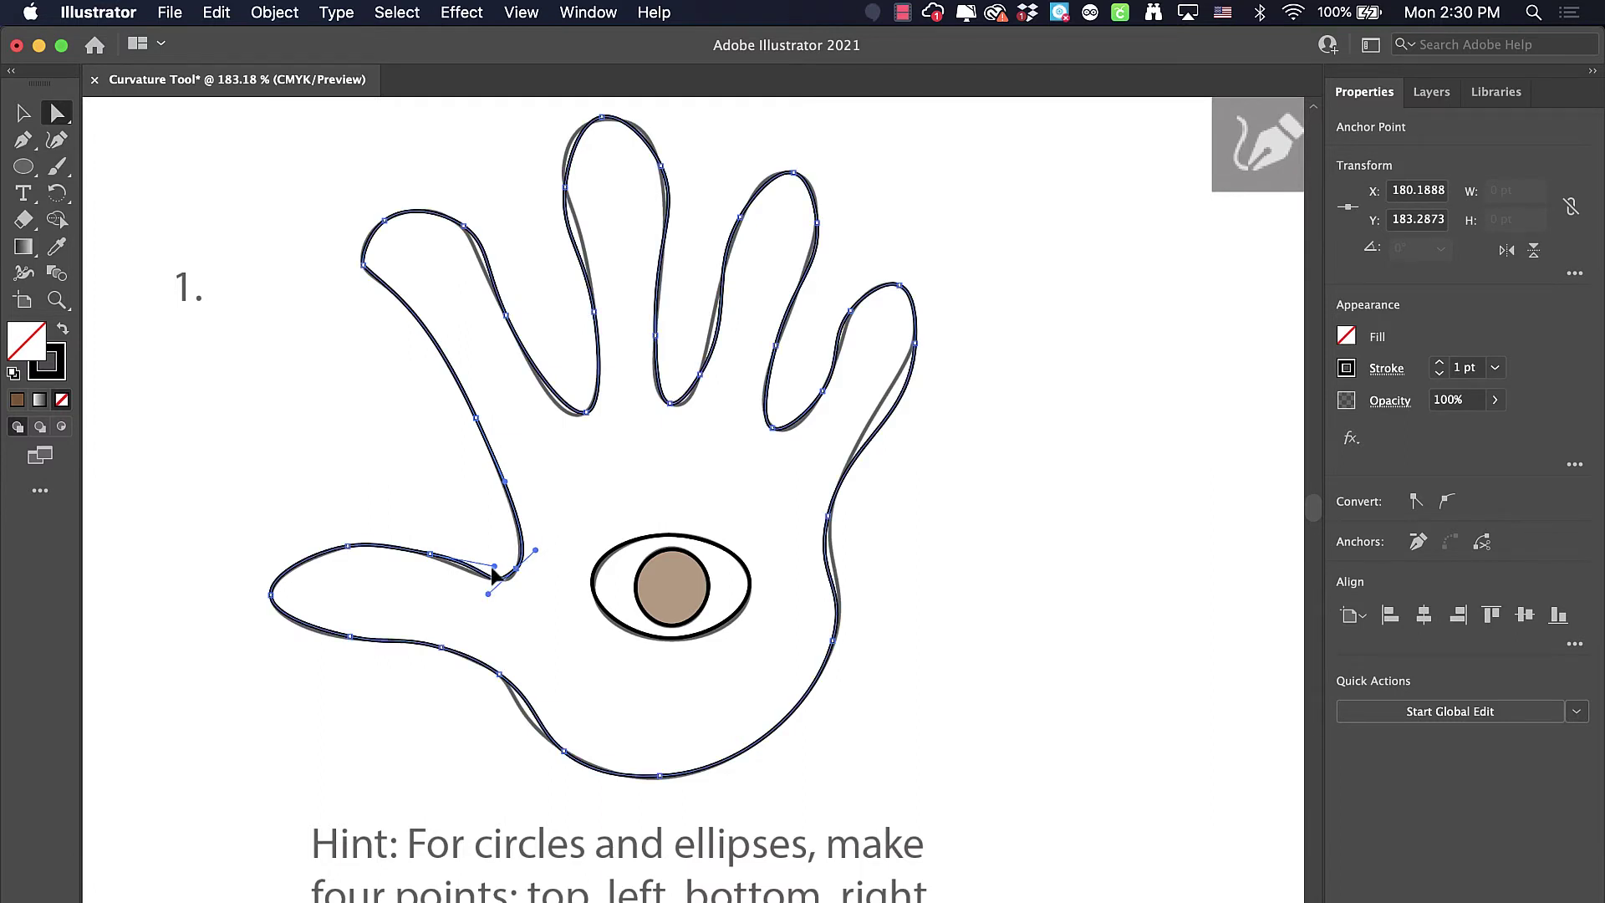
click(478, 576)
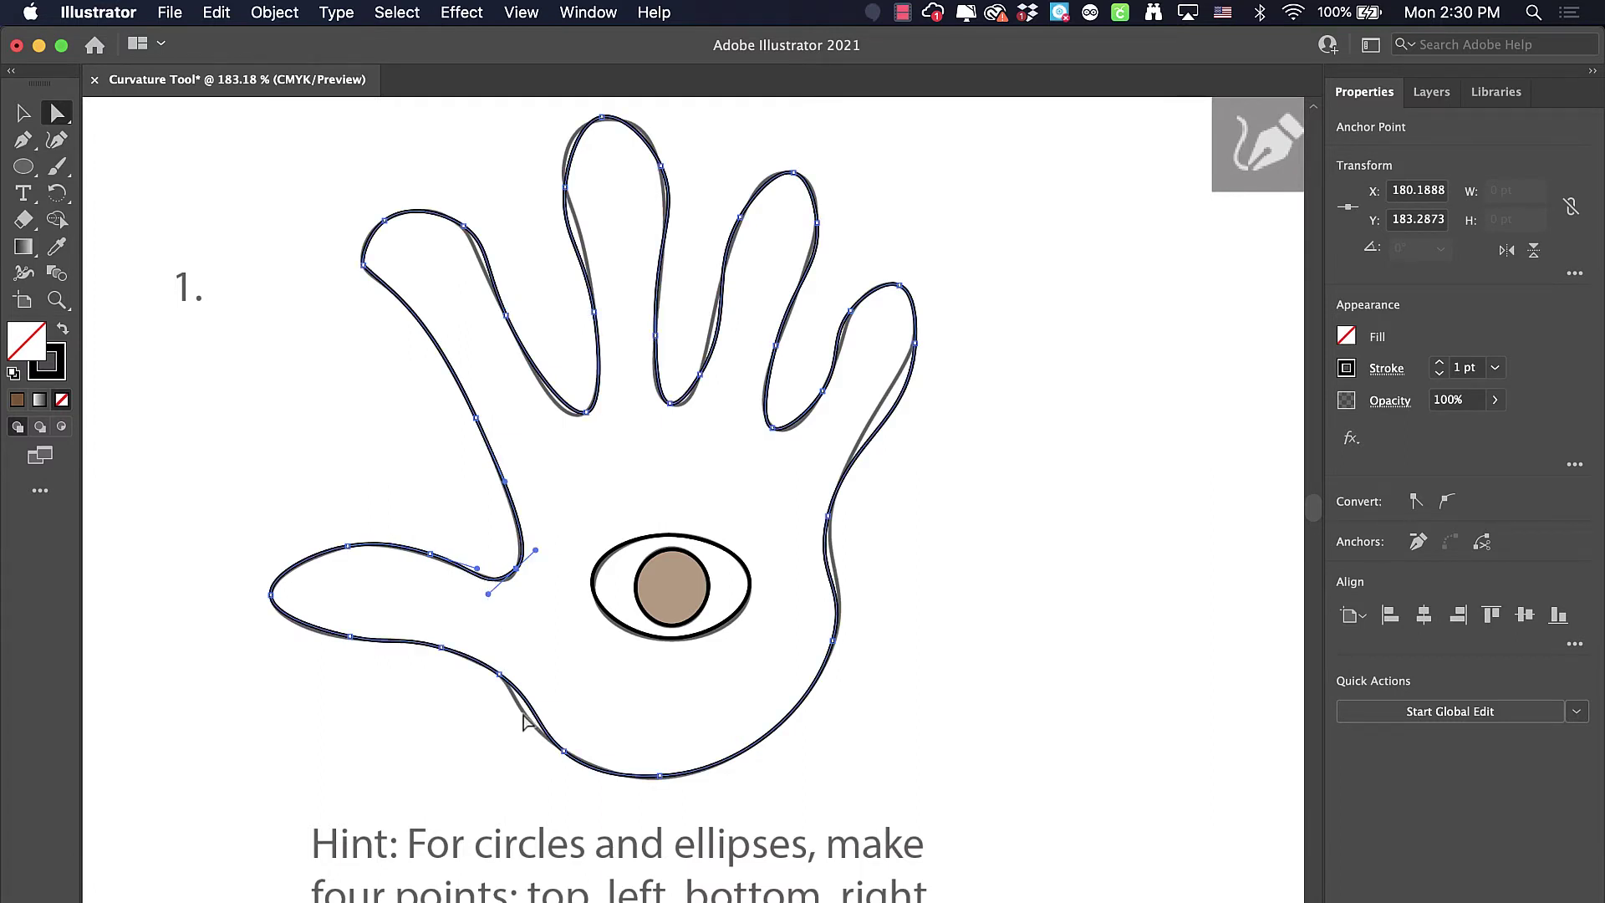
click(564, 752)
mouse_move(532, 728)
mouse_down()
mouse_move(500, 703)
mouse_move(527, 703)
mouse_up()
- Refine the index finger, finger gap, little finger and right-edge curves to fit the template
click(566, 187)
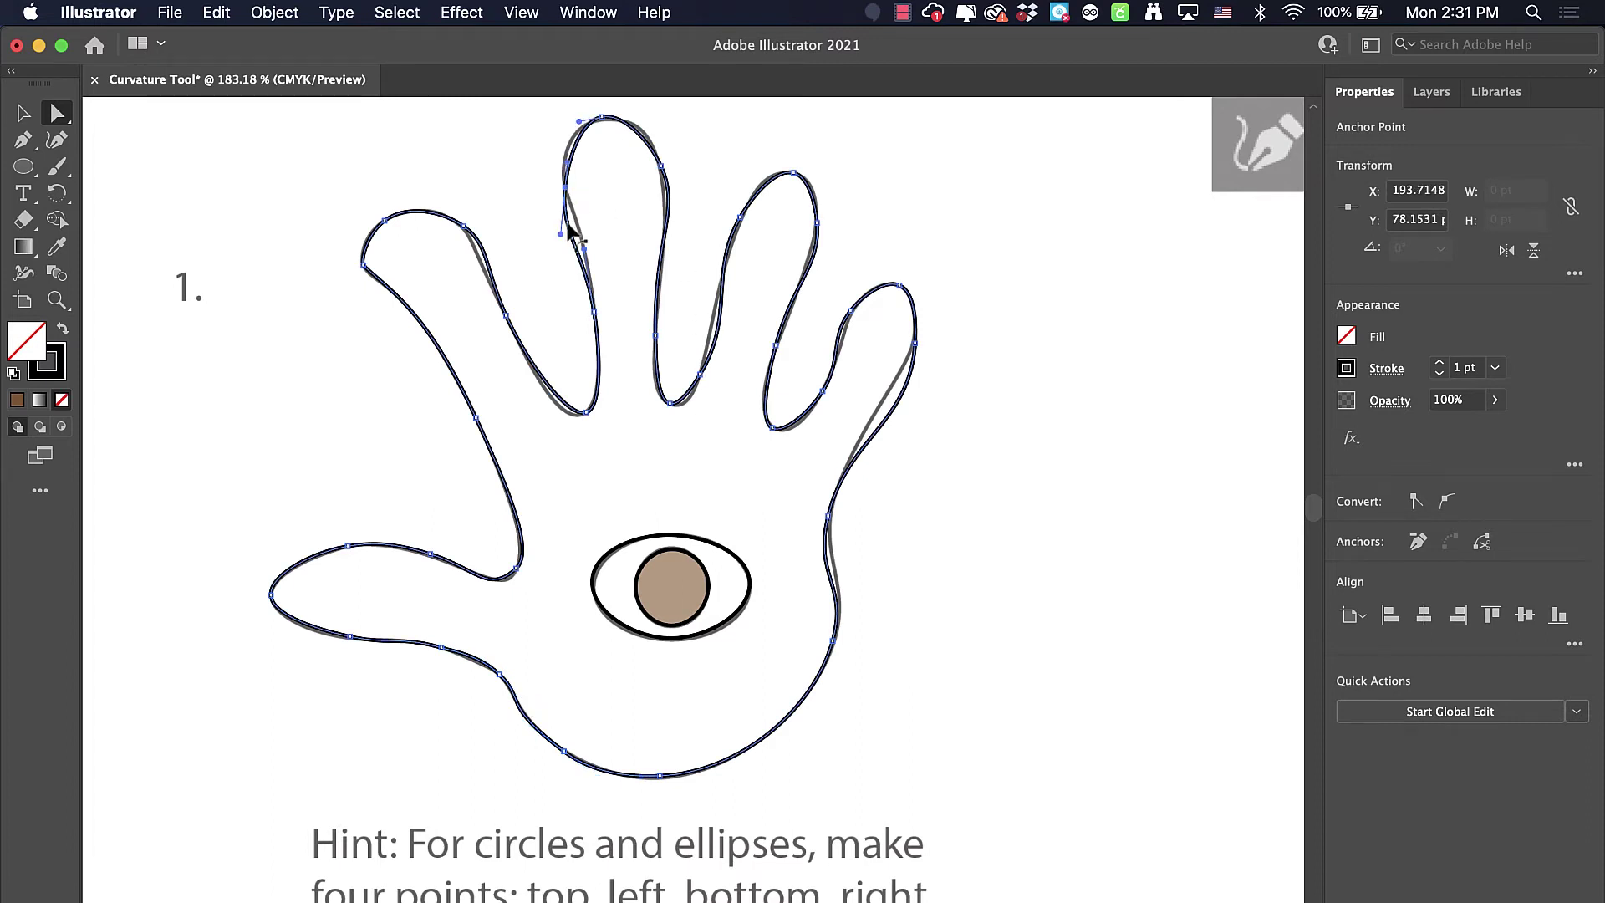
drag(562, 238, 576, 221)
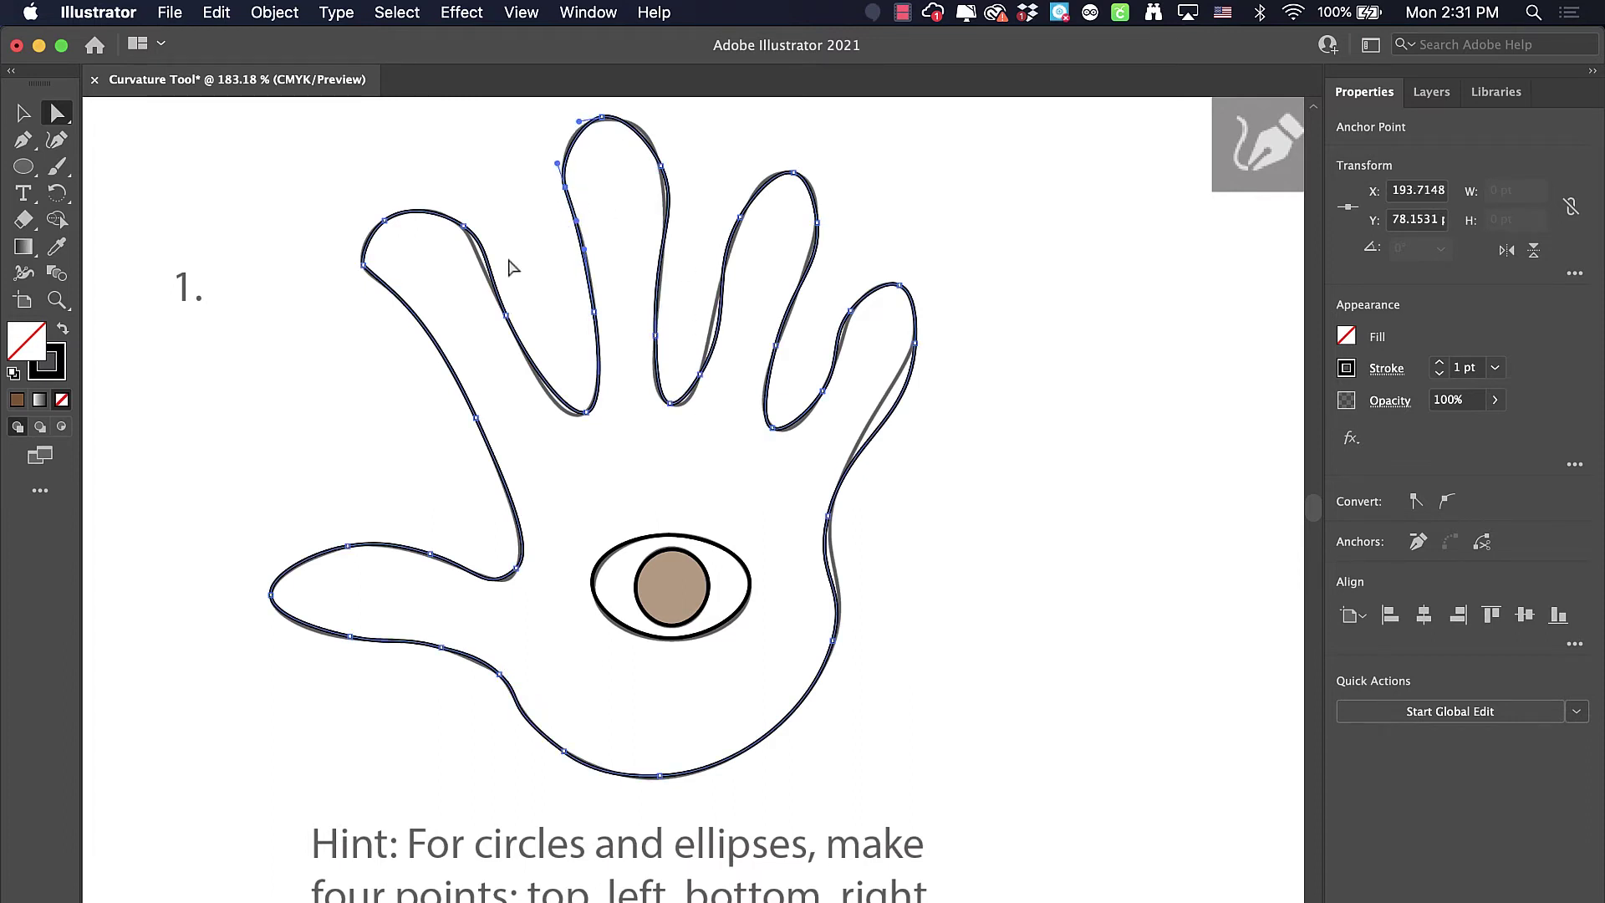
click(506, 318)
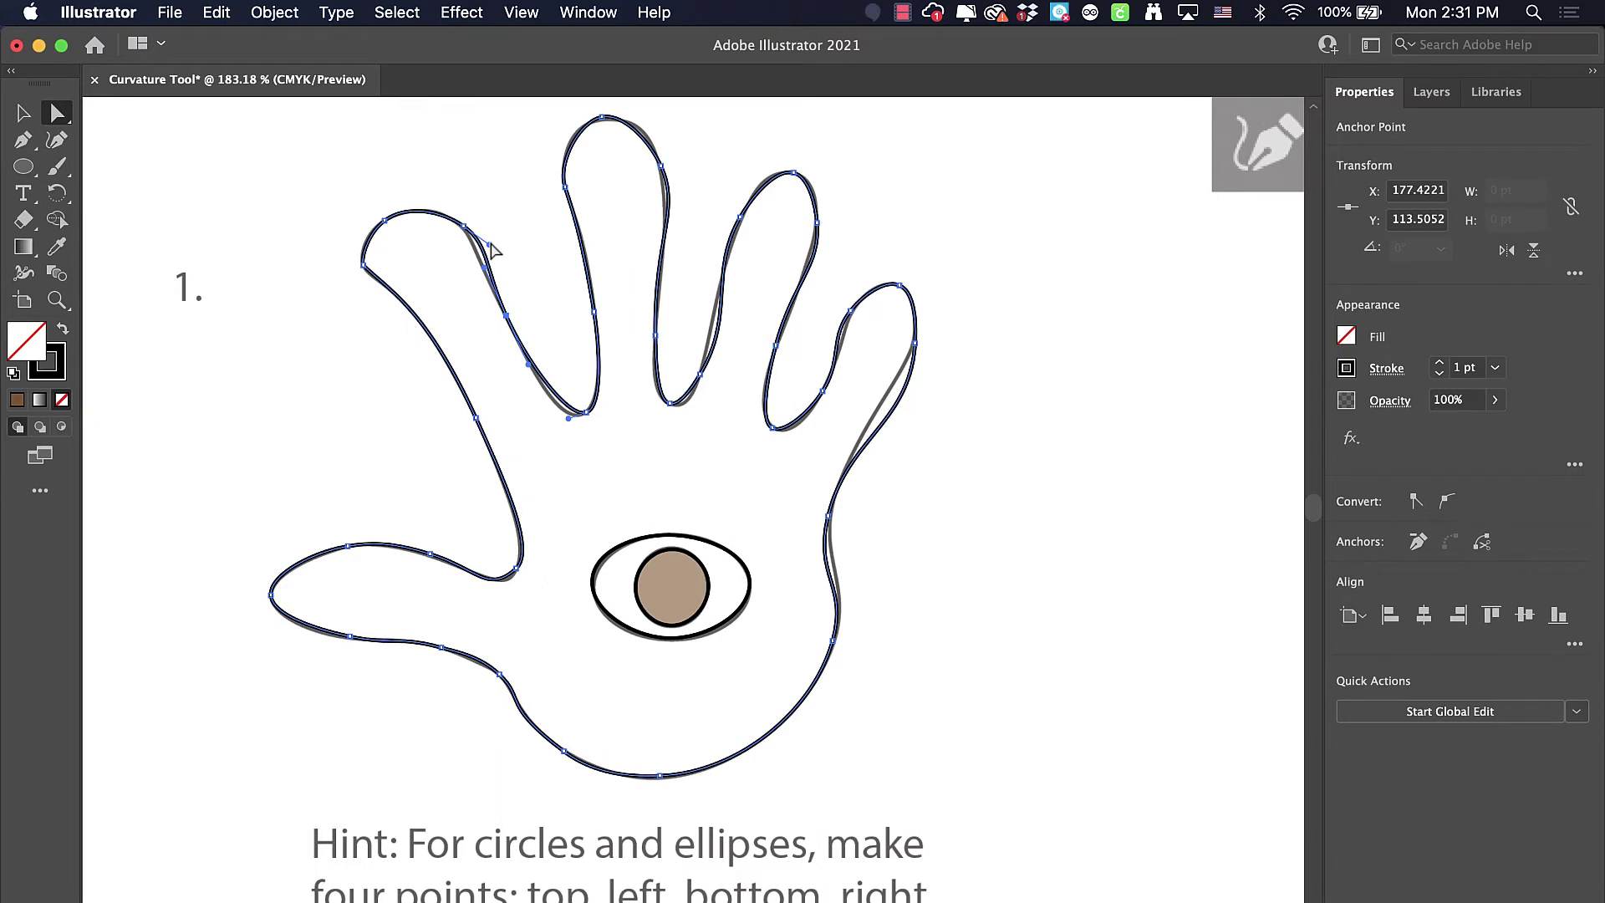
drag(492, 249, 478, 251)
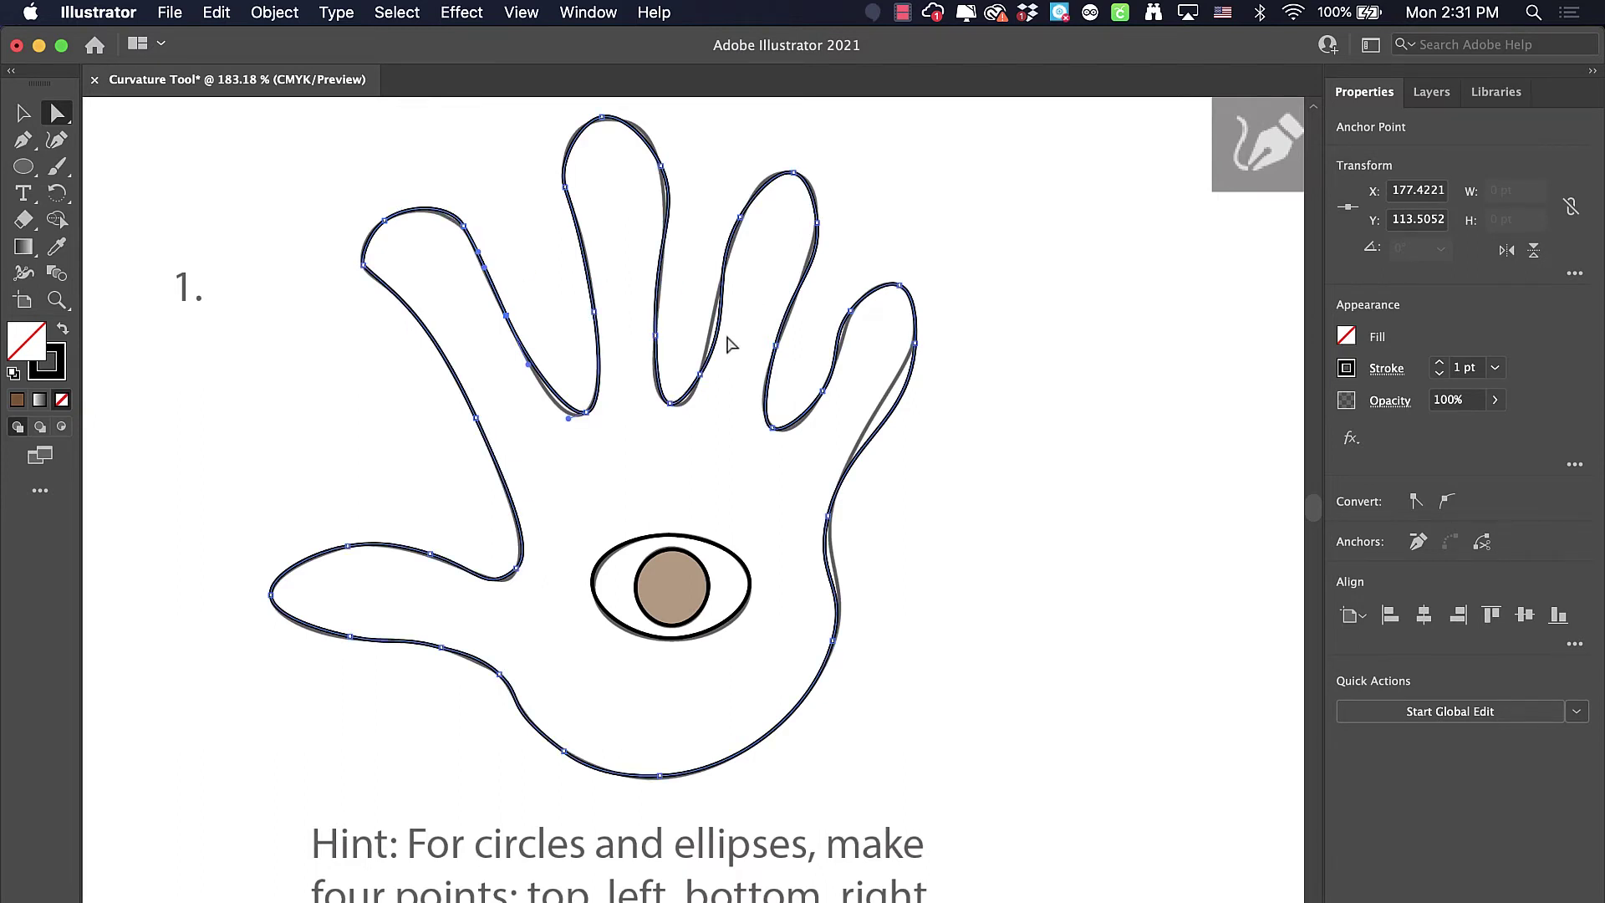
click(700, 376)
click(728, 318)
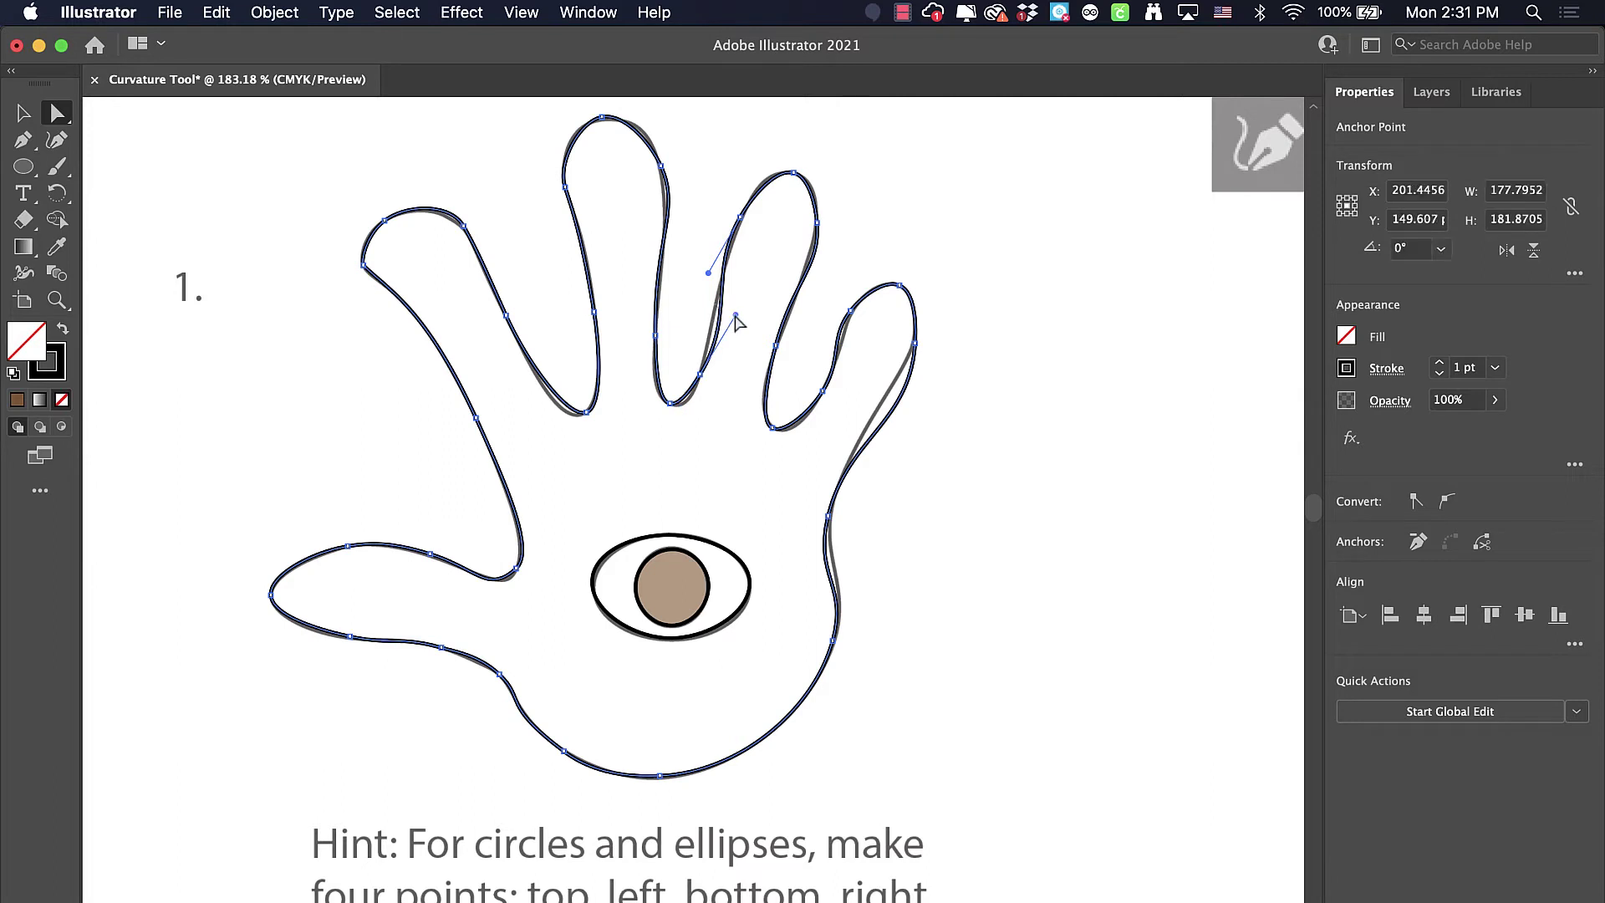
drag(736, 317, 721, 307)
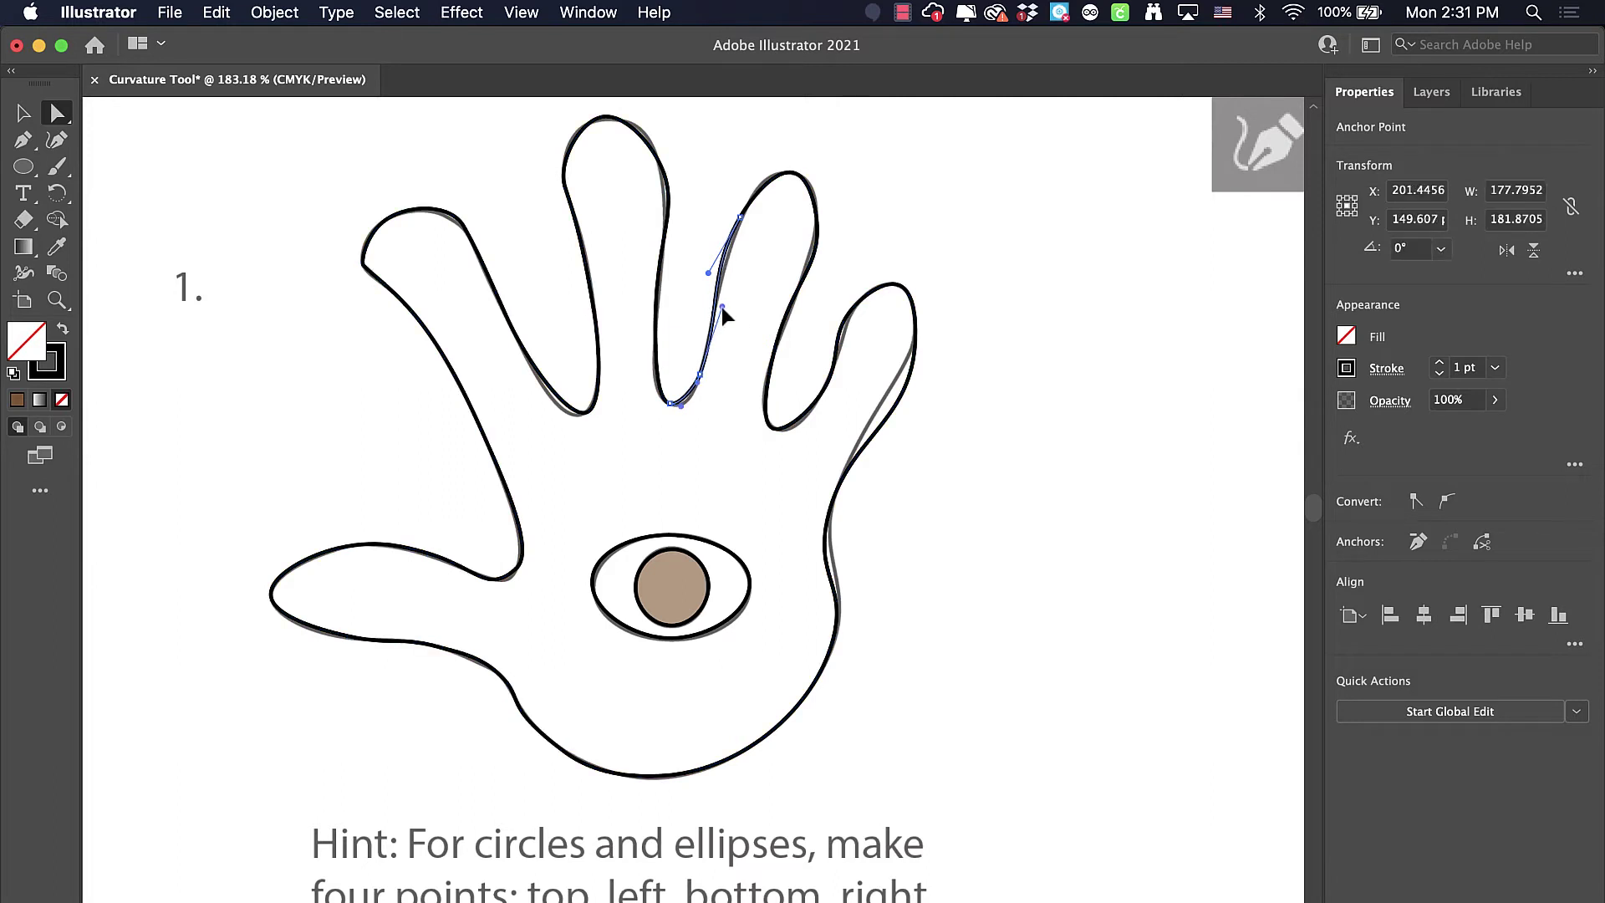
click(916, 344)
drag(909, 423, 885, 423)
click(828, 517)
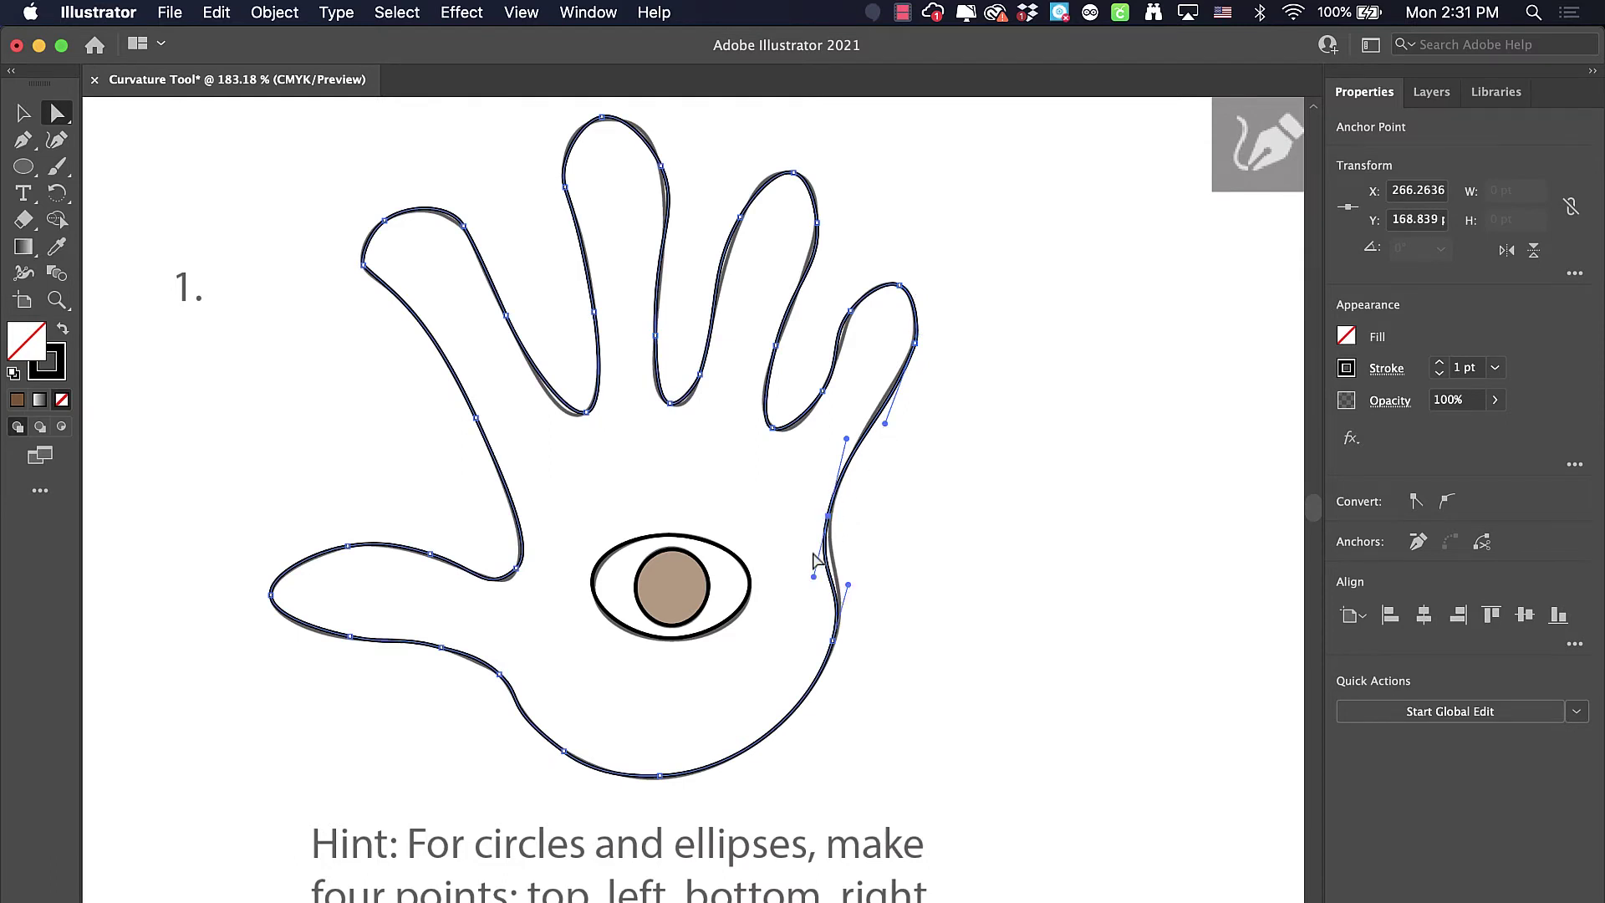
drag(814, 577, 824, 575)
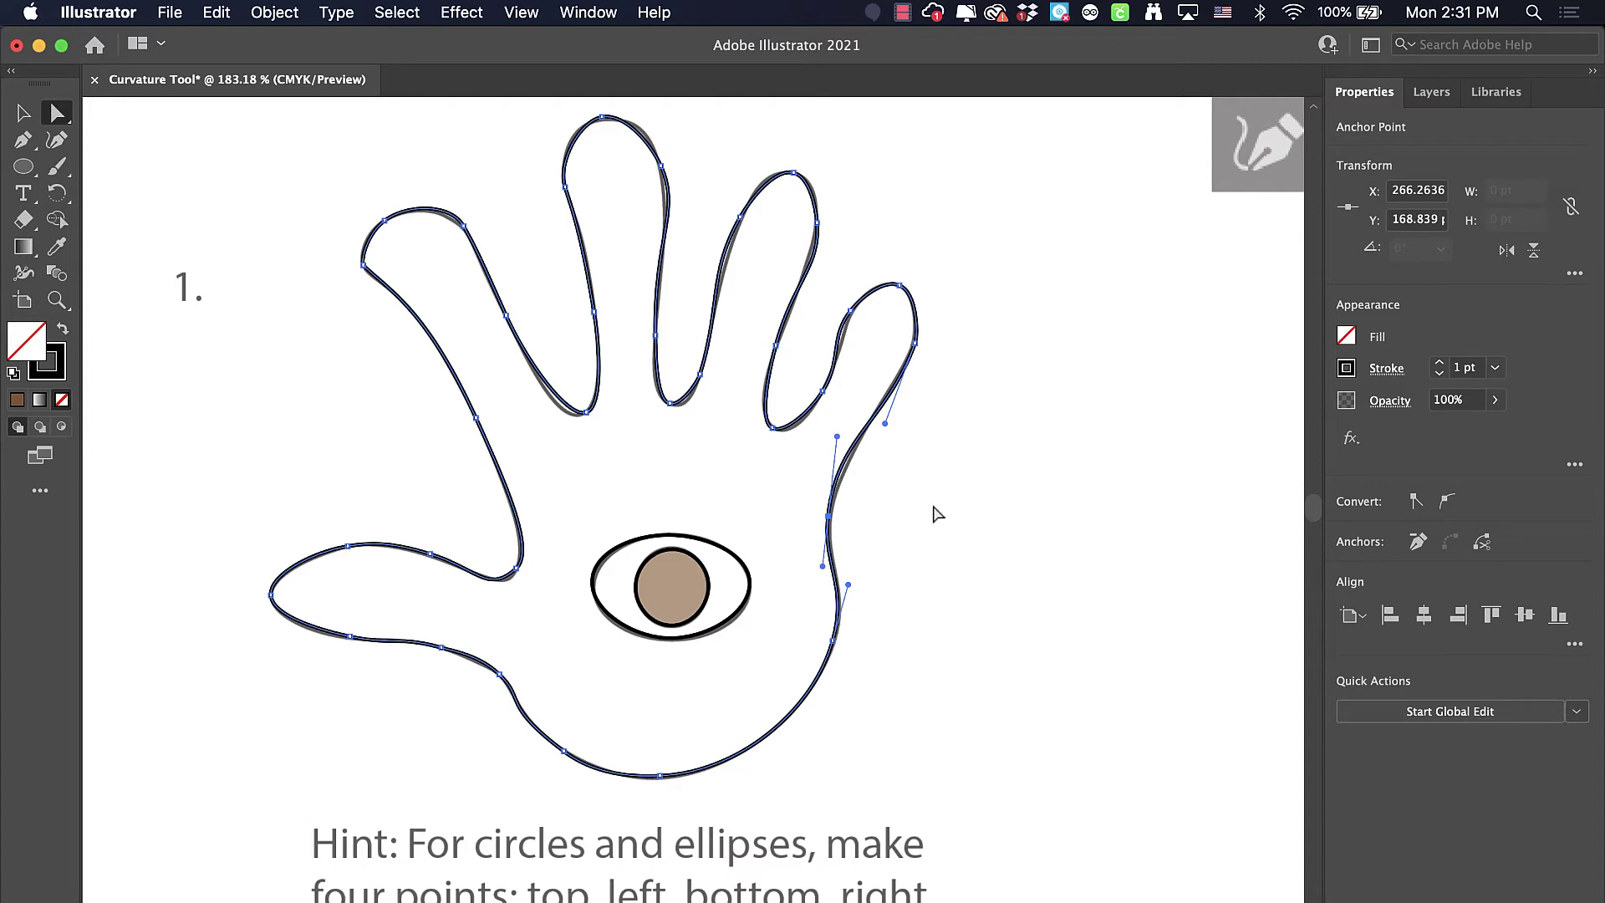
- Pan the canvas over to the letter A template
key(space)
drag(1014, 505, 475, 500)
drag(950, 498, 341, 512)
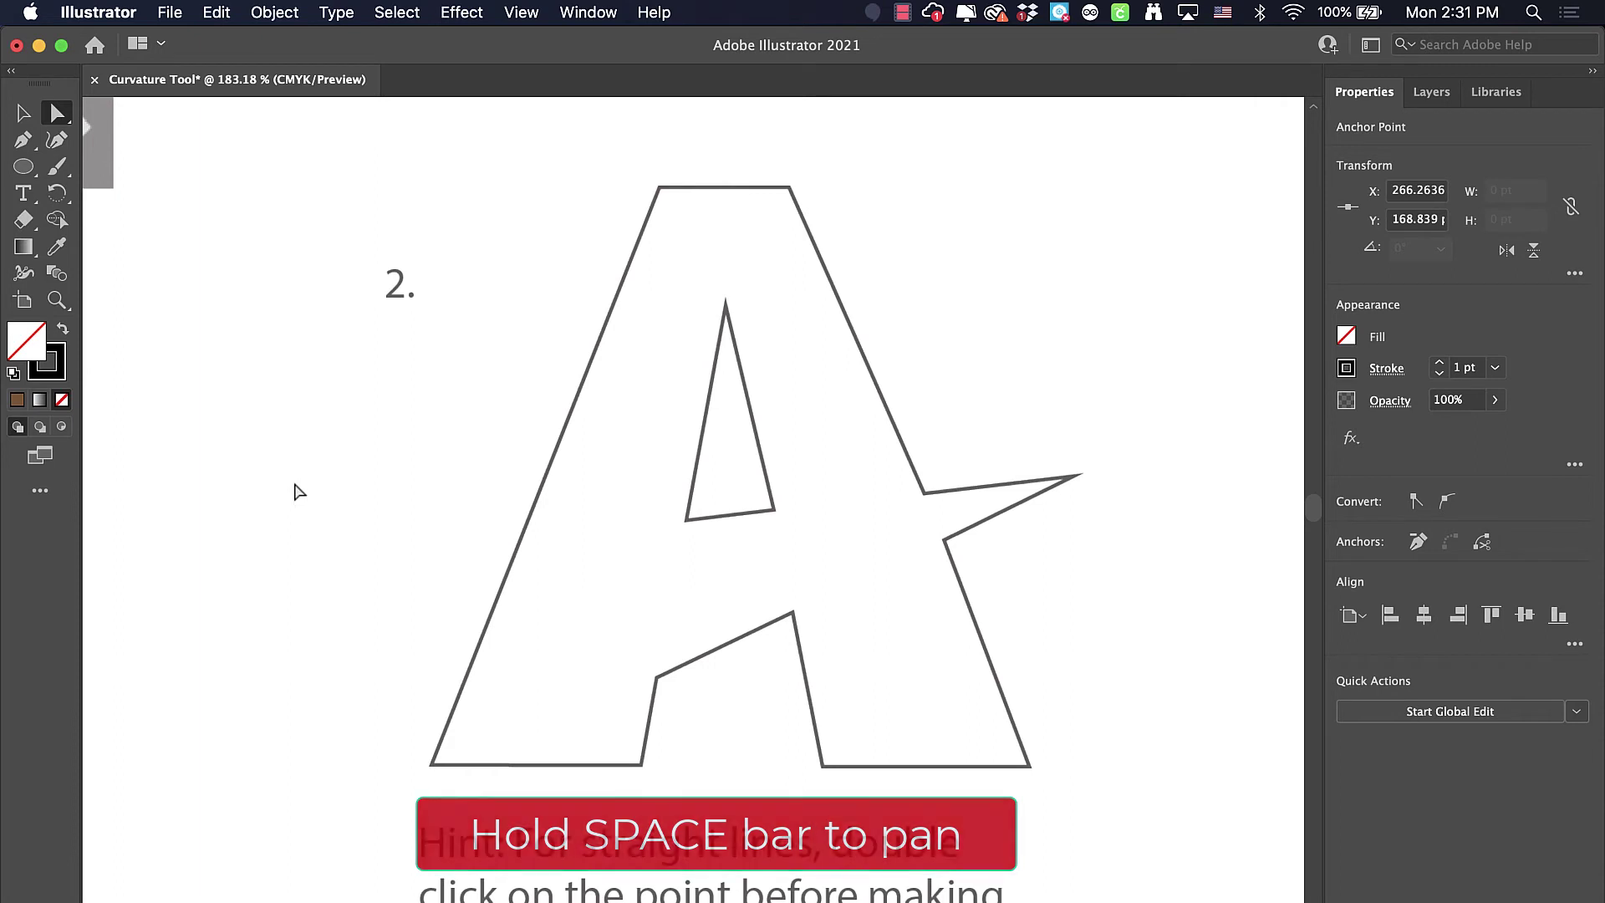
- Trace the A's outer outline with corner points, including its side spike, closing at the top-left
click(54, 148)
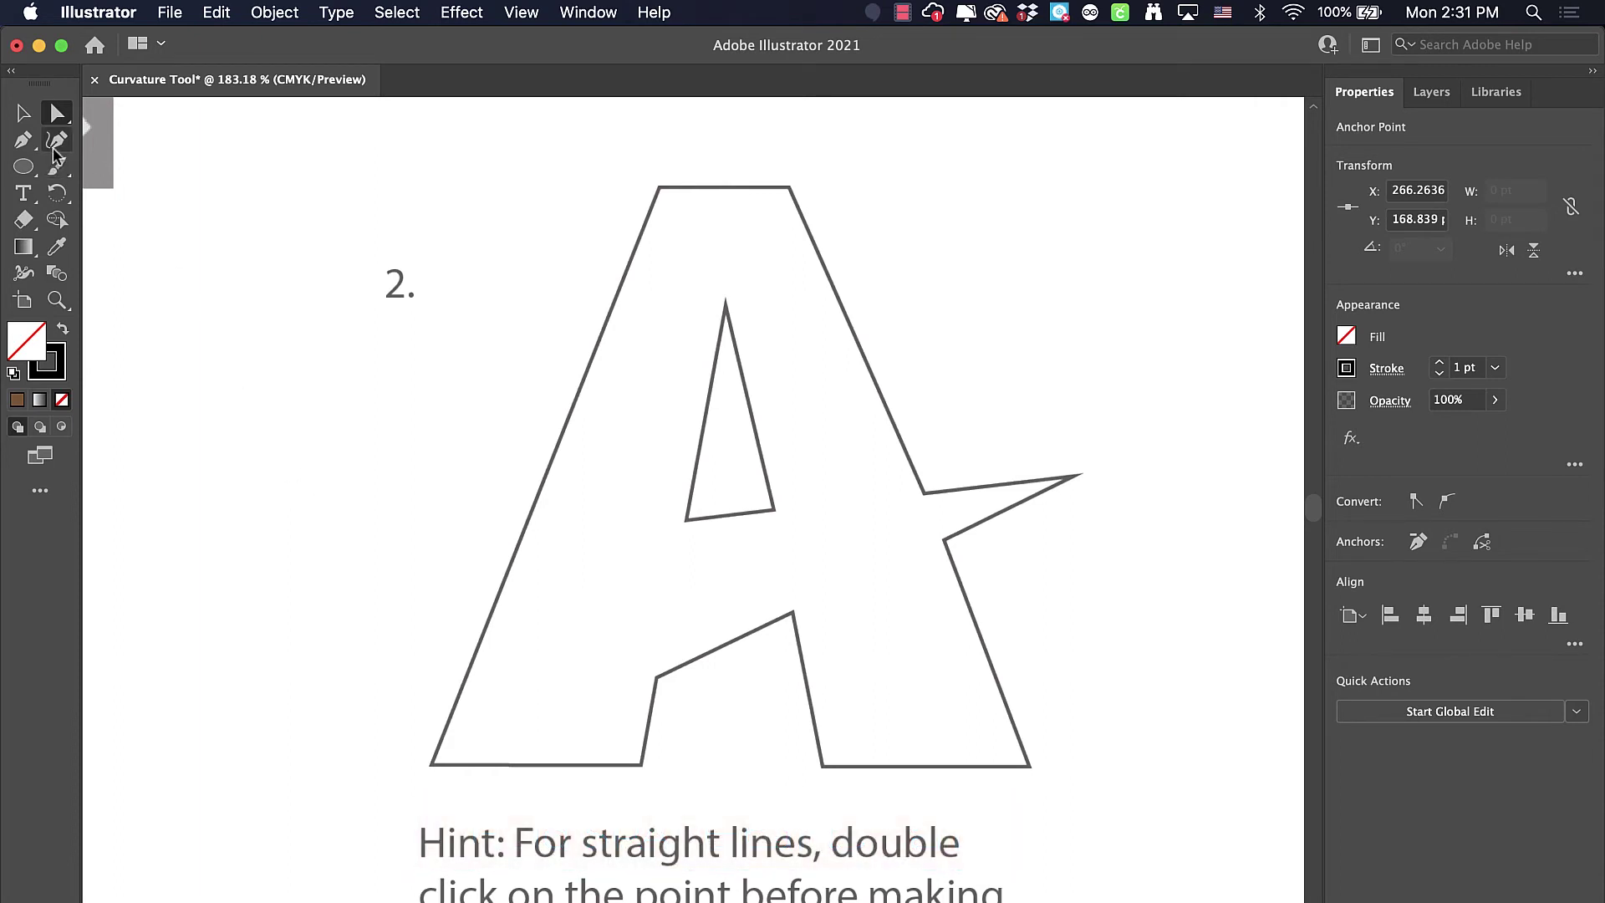
click(54, 147)
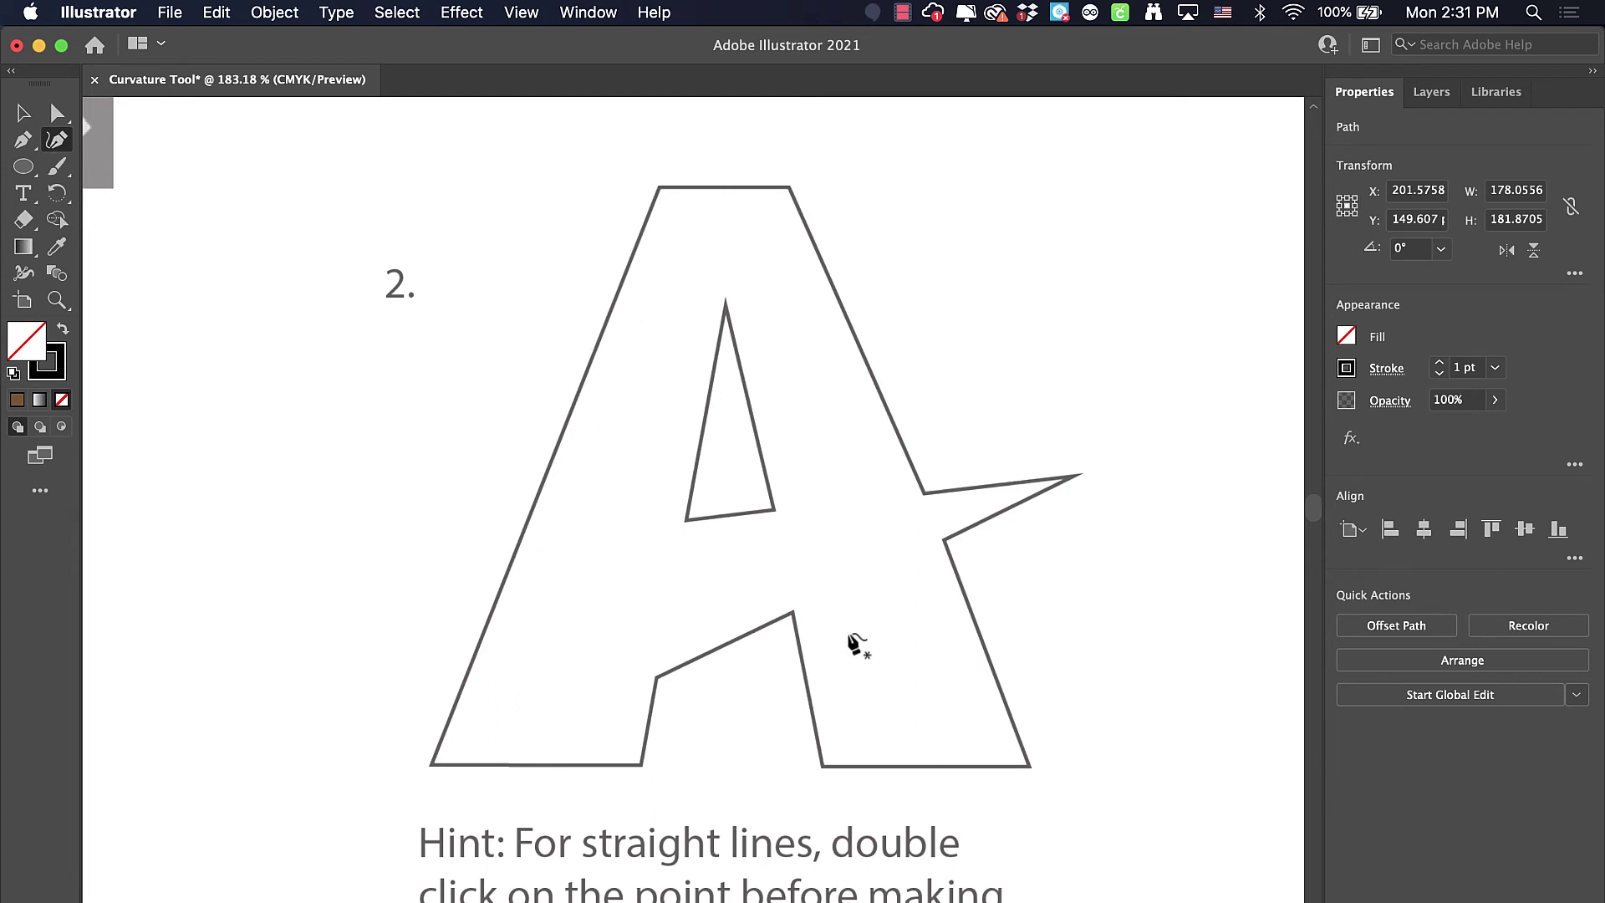
click(658, 187)
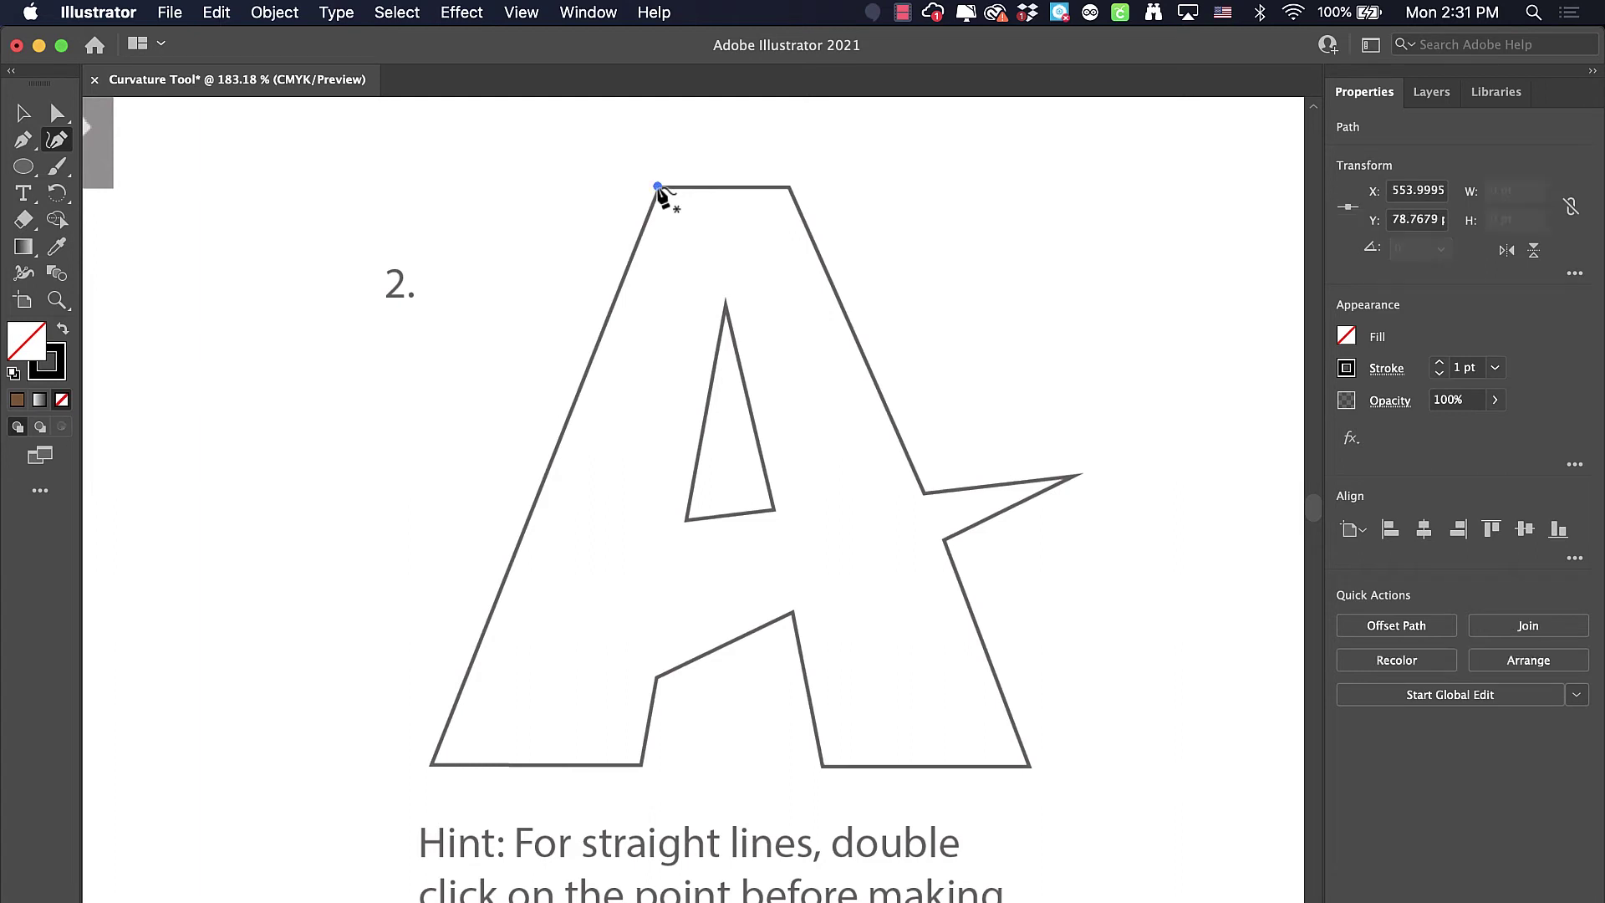
double_click(431, 764)
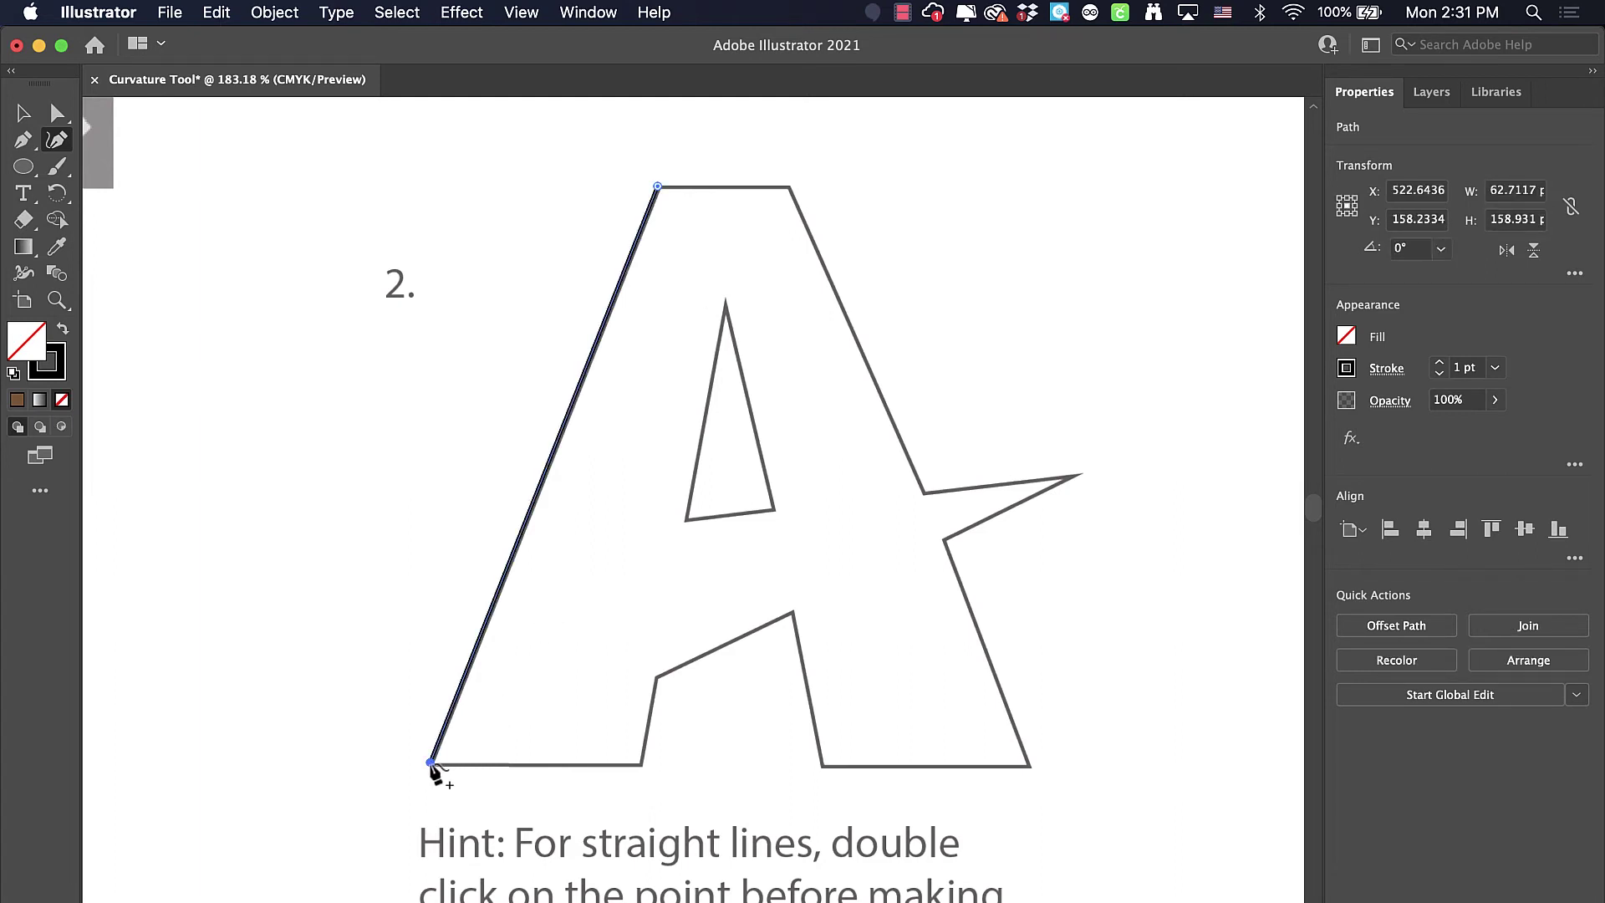
double_click(642, 764)
double_click(794, 616)
double_click(824, 767)
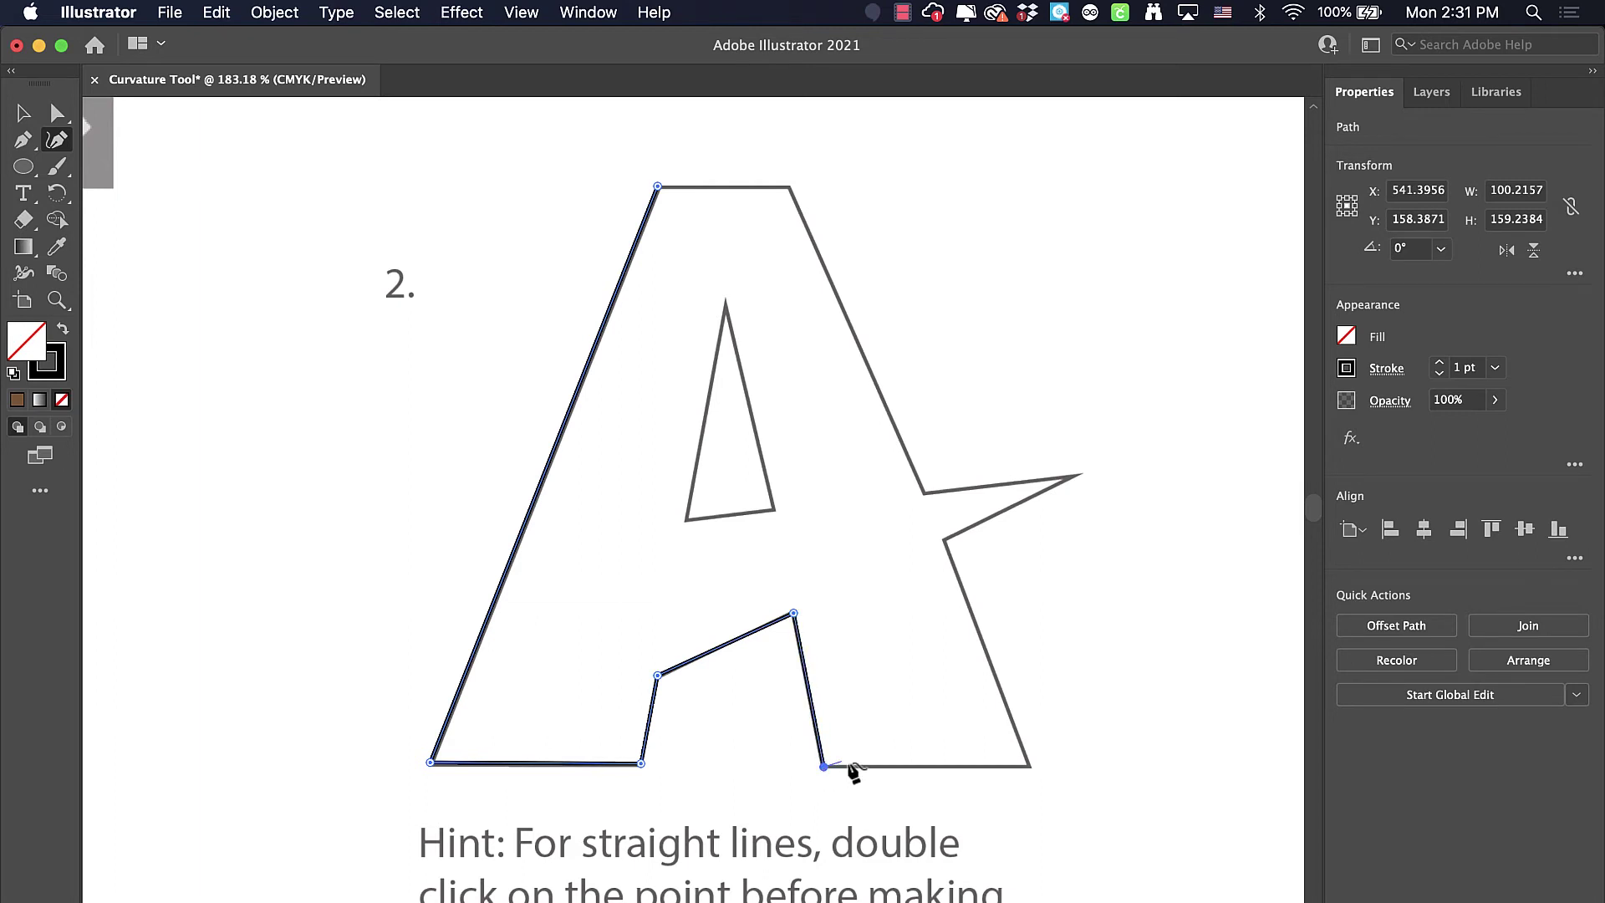
double_click(1030, 767)
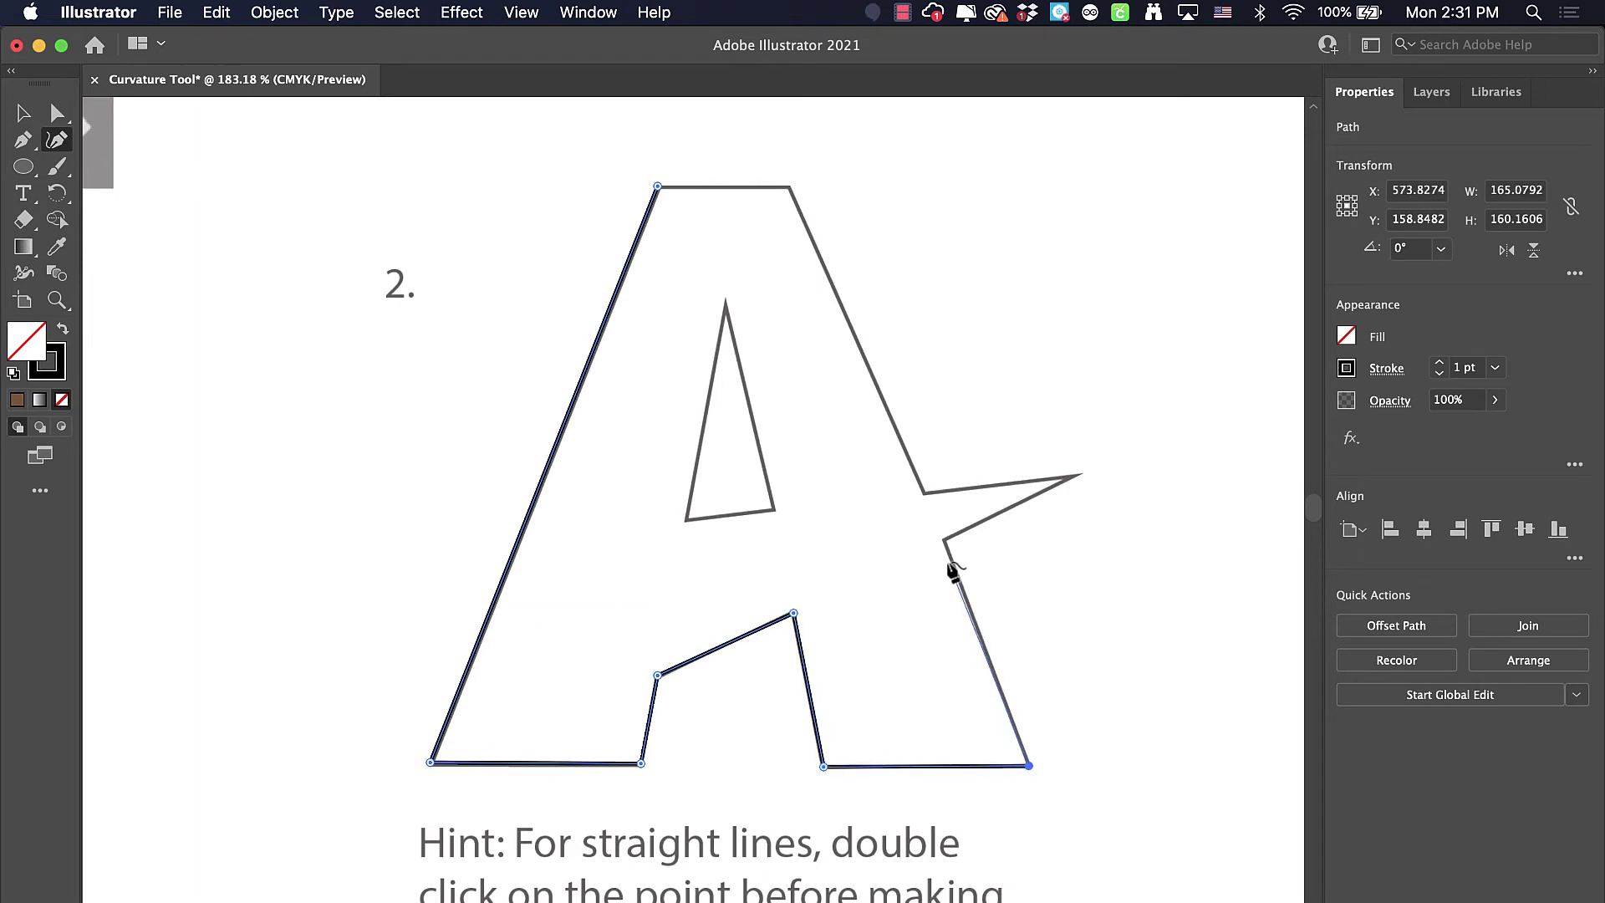
double_click(946, 537)
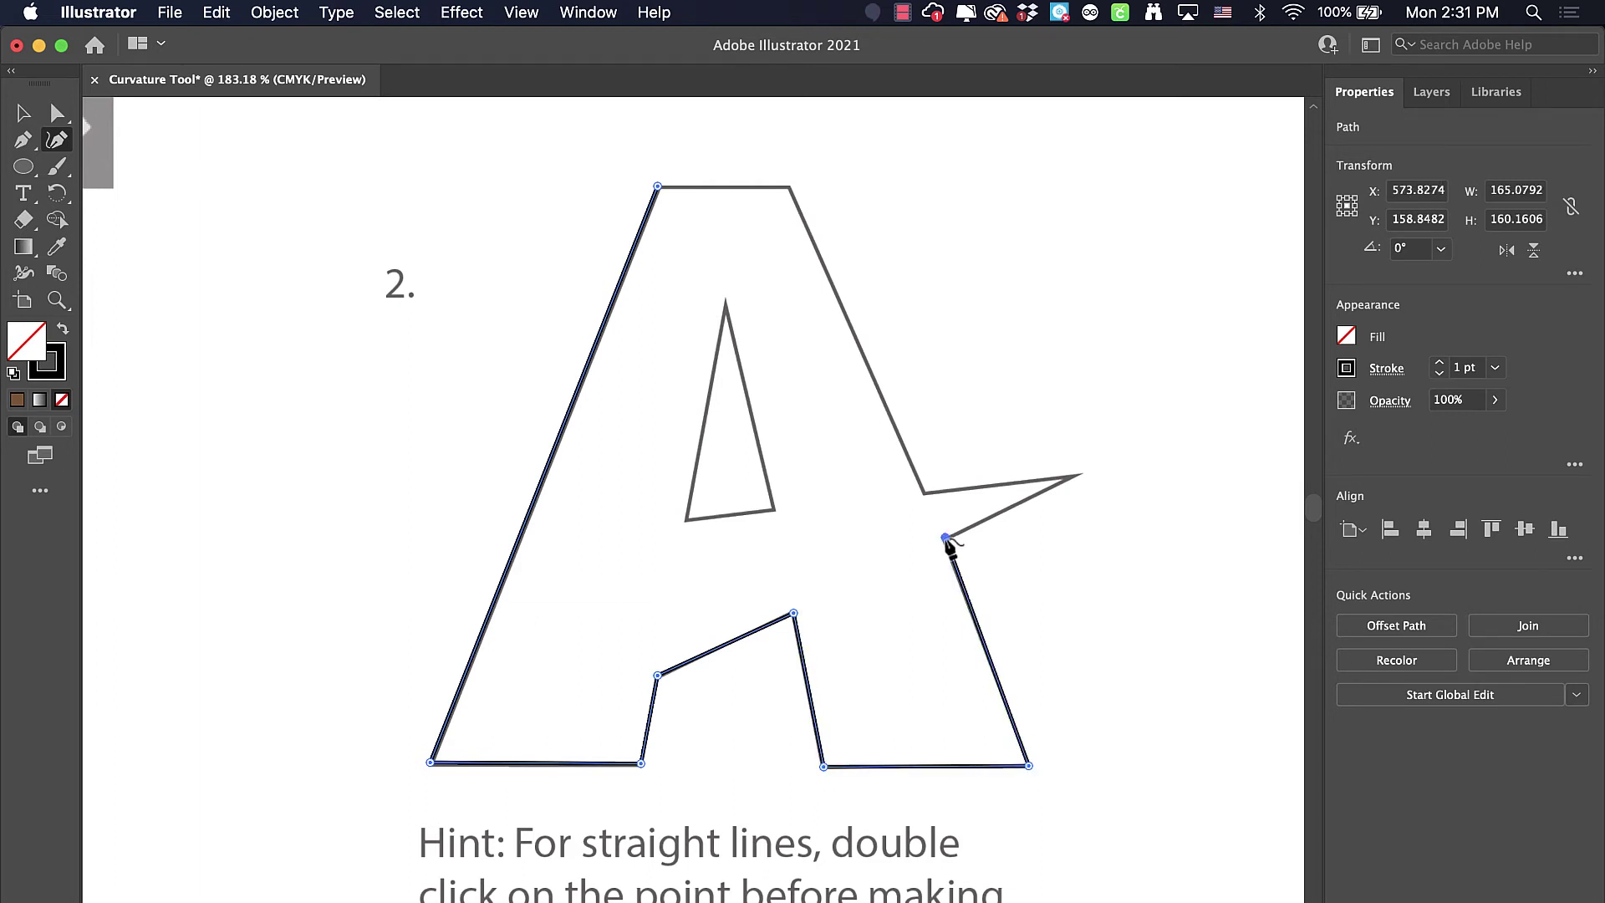
double_click(1078, 476)
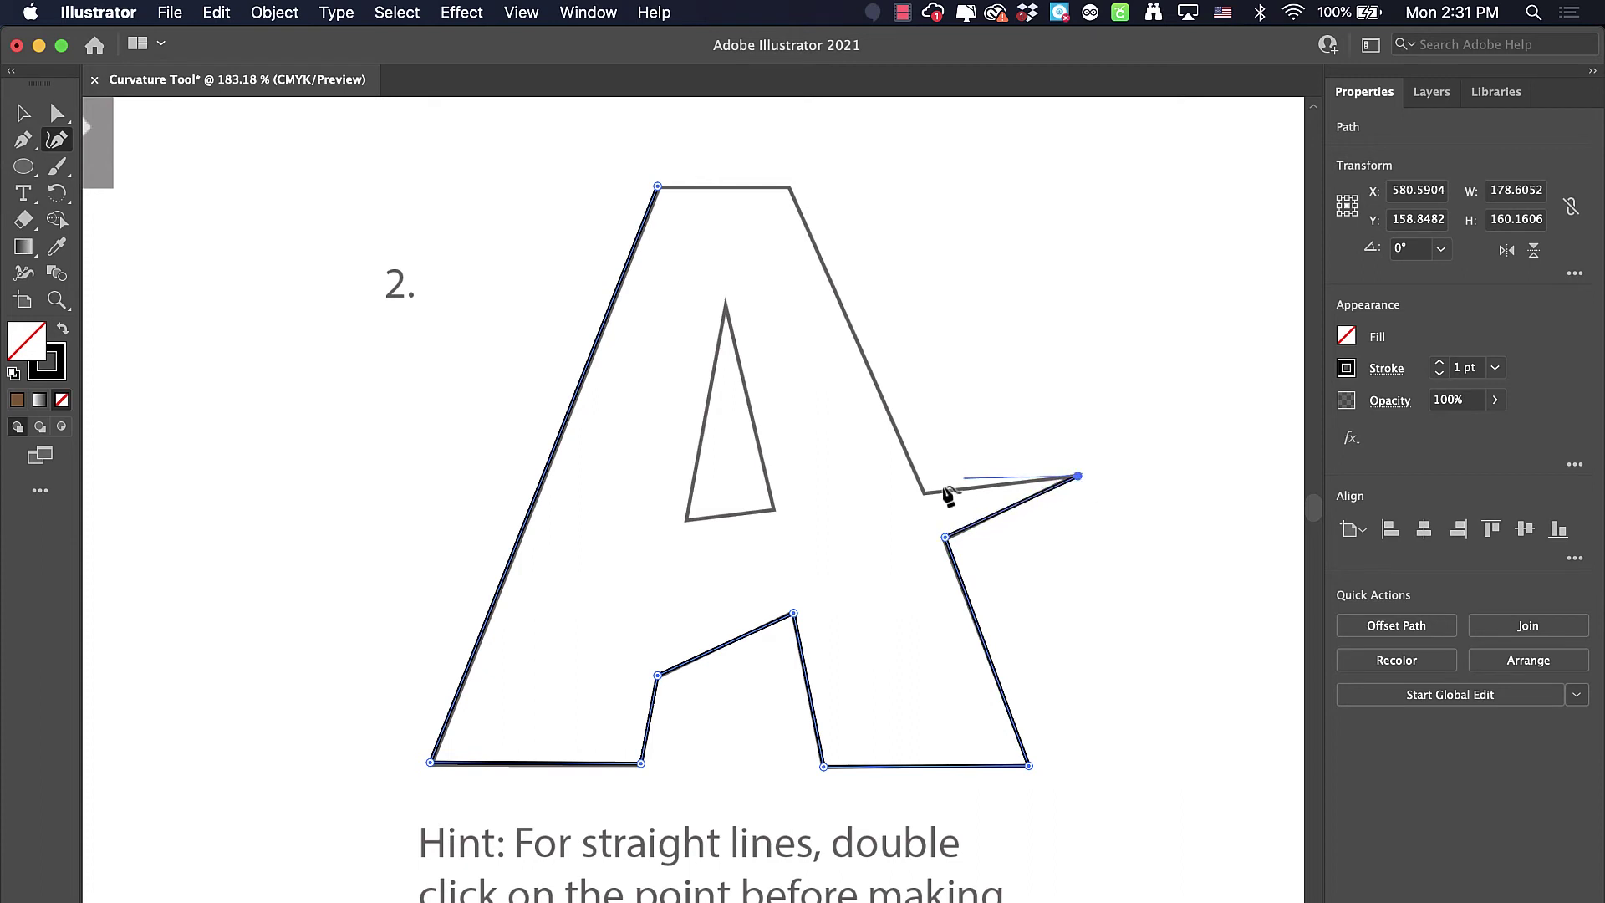
double_click(922, 492)
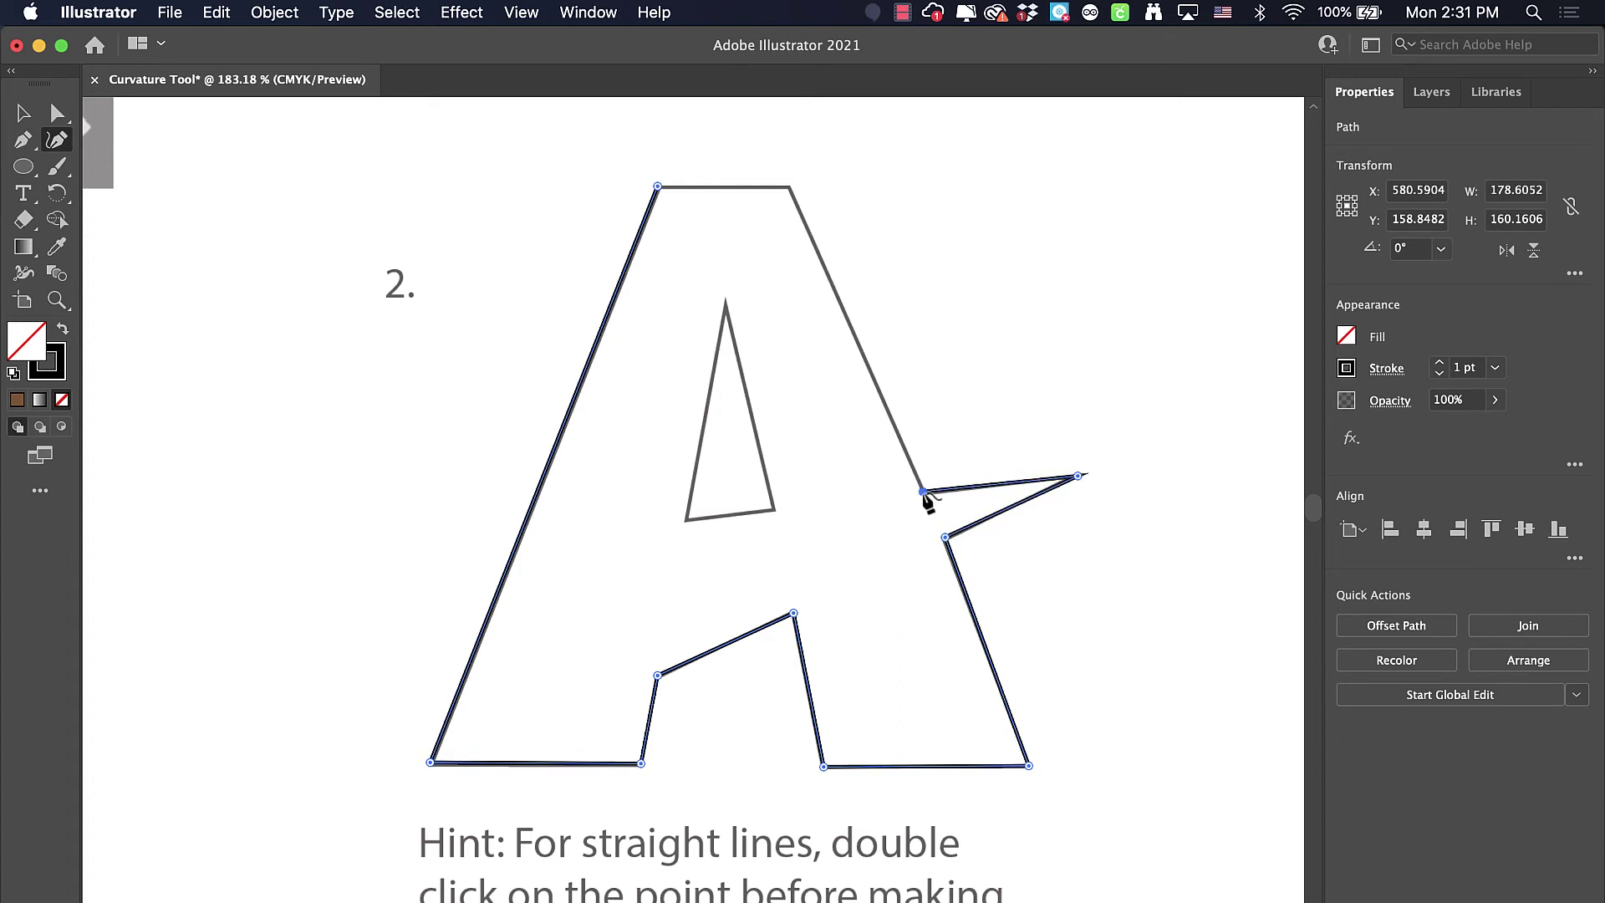
double_click(789, 188)
click(659, 187)
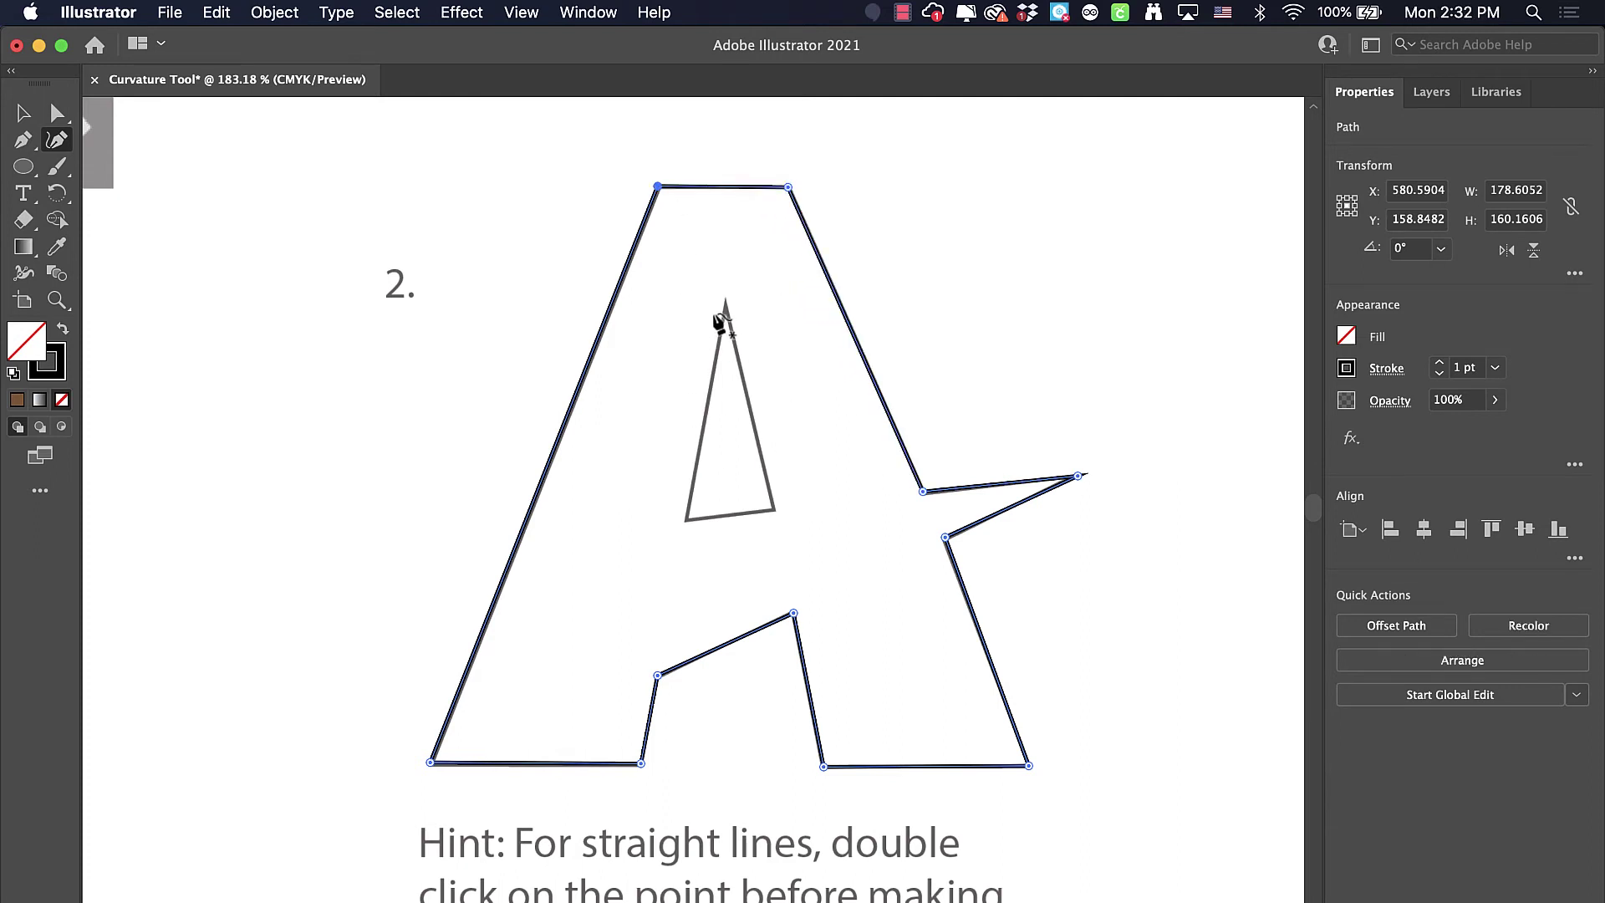
- Trace the A's inner triangular hole as a closed three-corner path
click(725, 302)
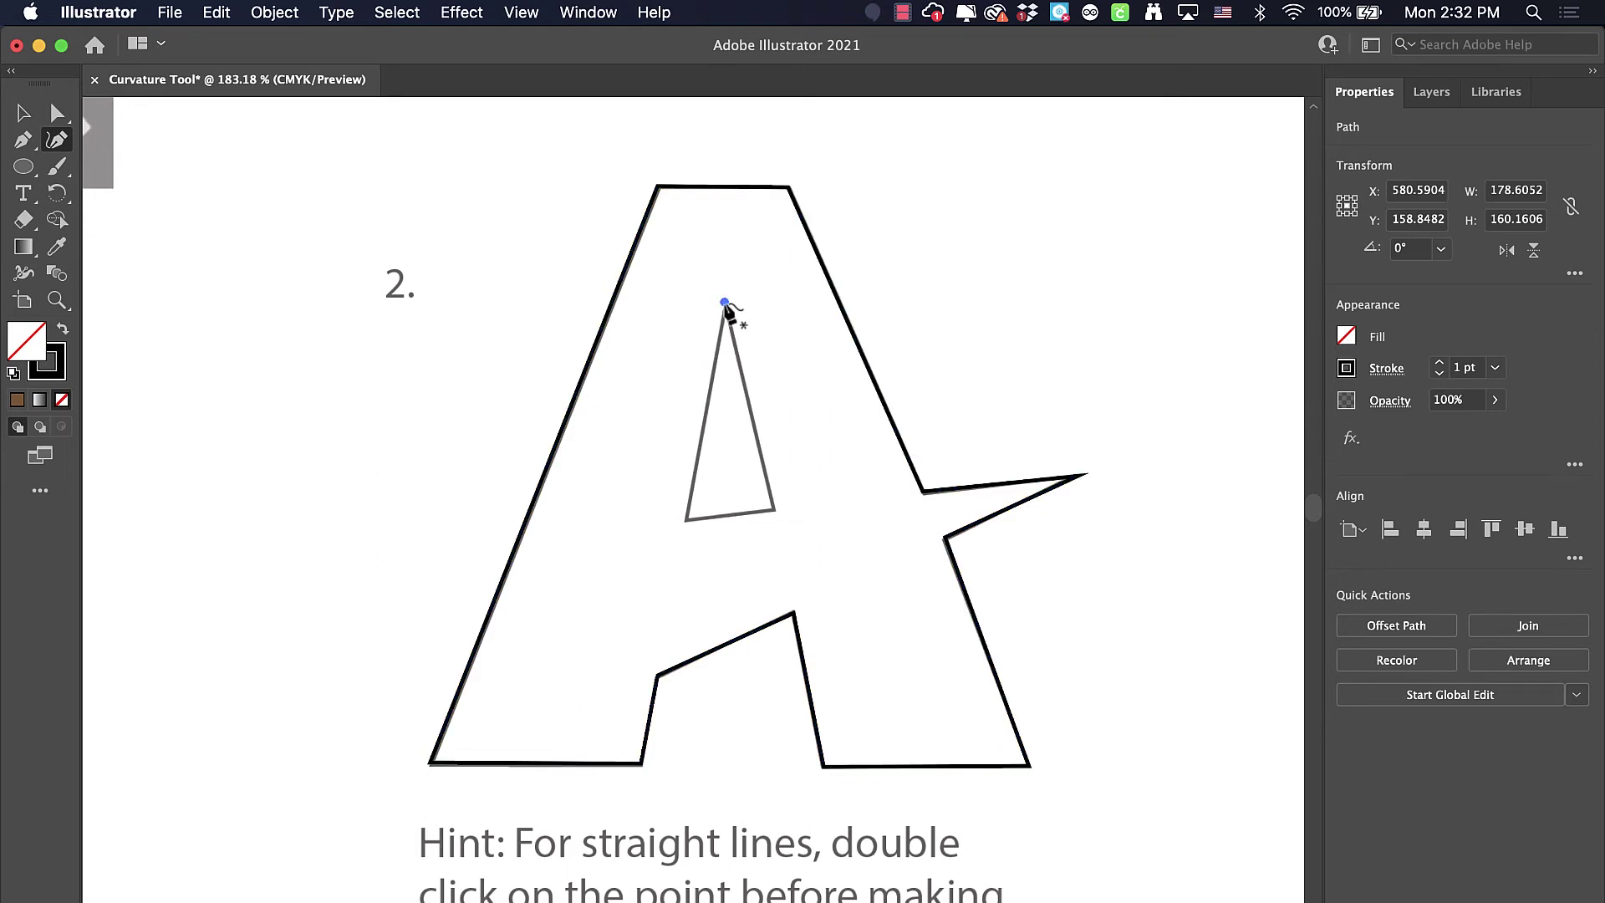
double_click(685, 518)
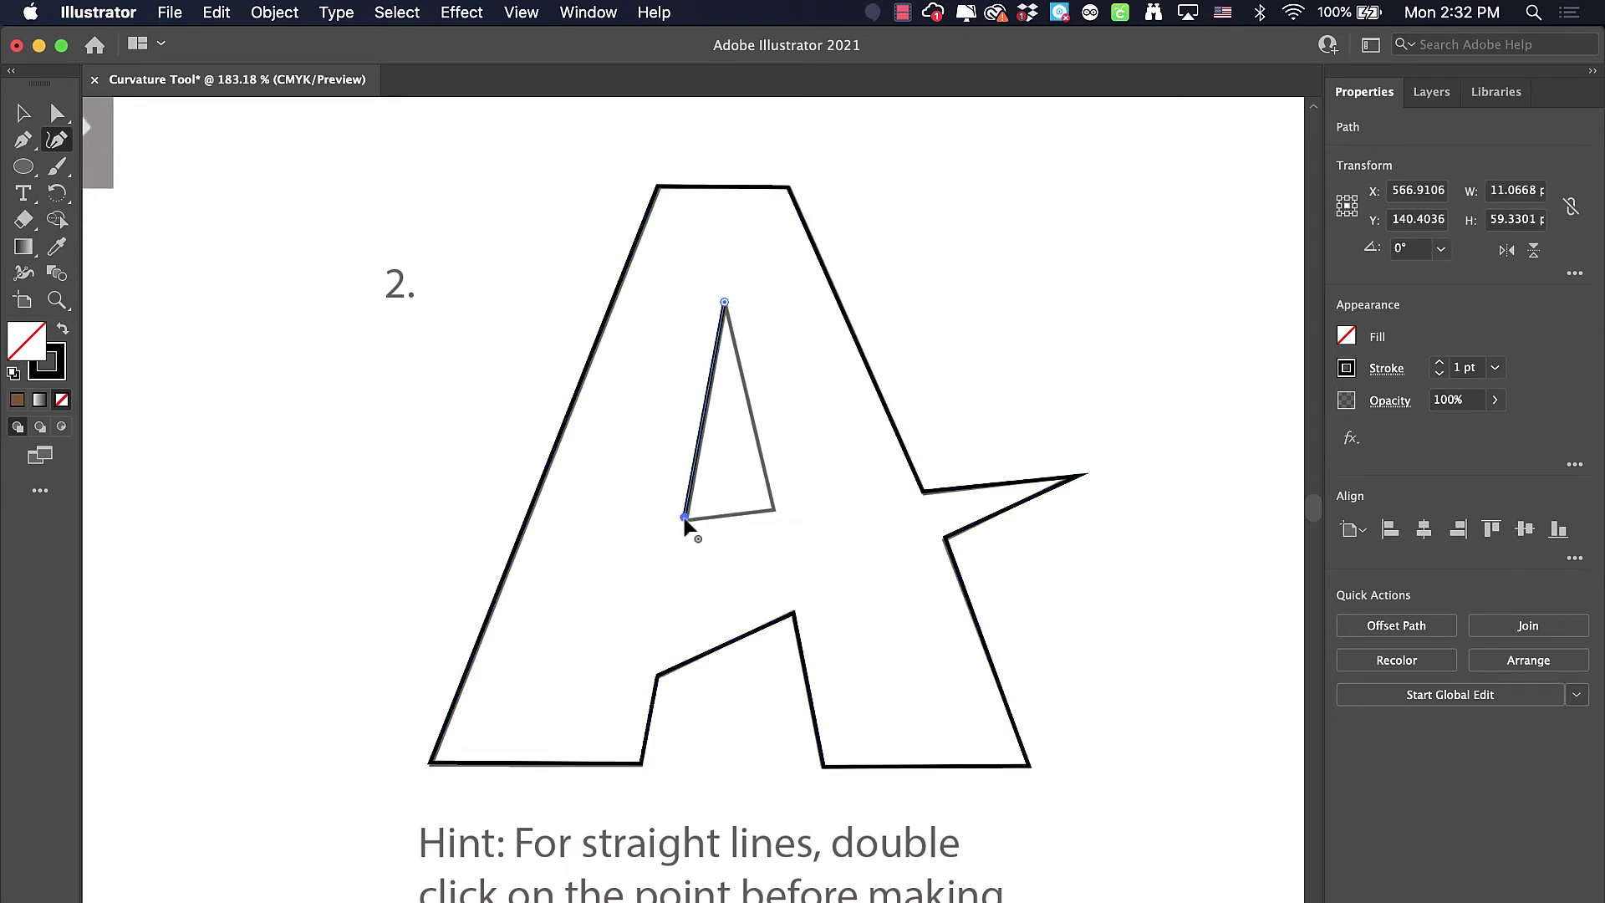
double_click(773, 510)
double_click(725, 303)
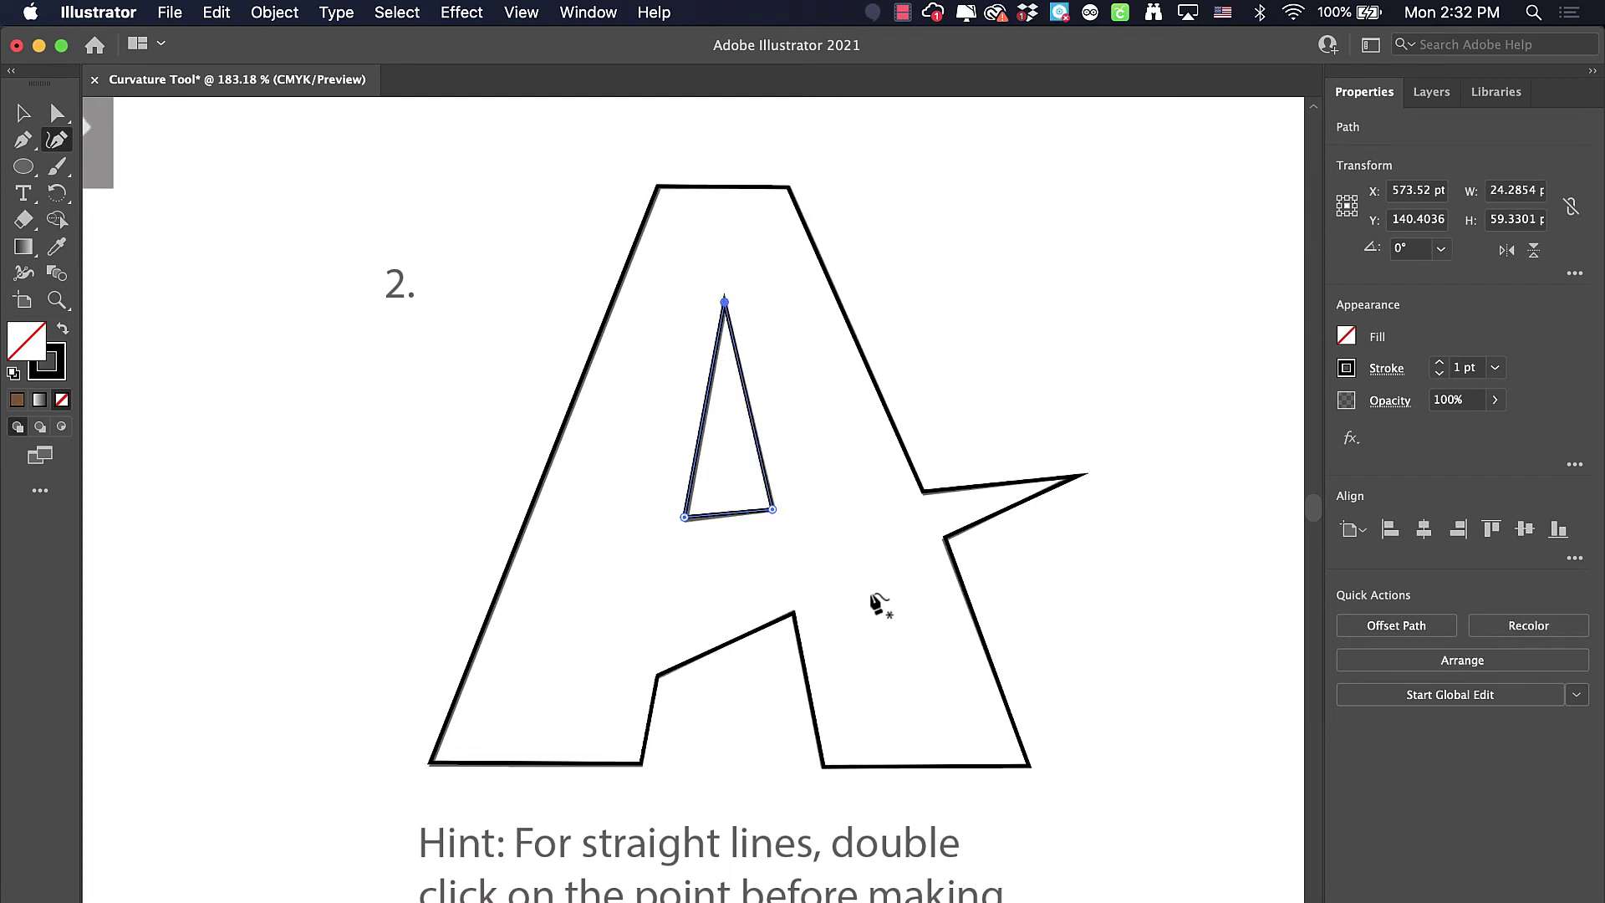
- Pan to exercise 3 and trace the shape's bottom edge, right side and right ear
drag(222, 627, 742, 258)
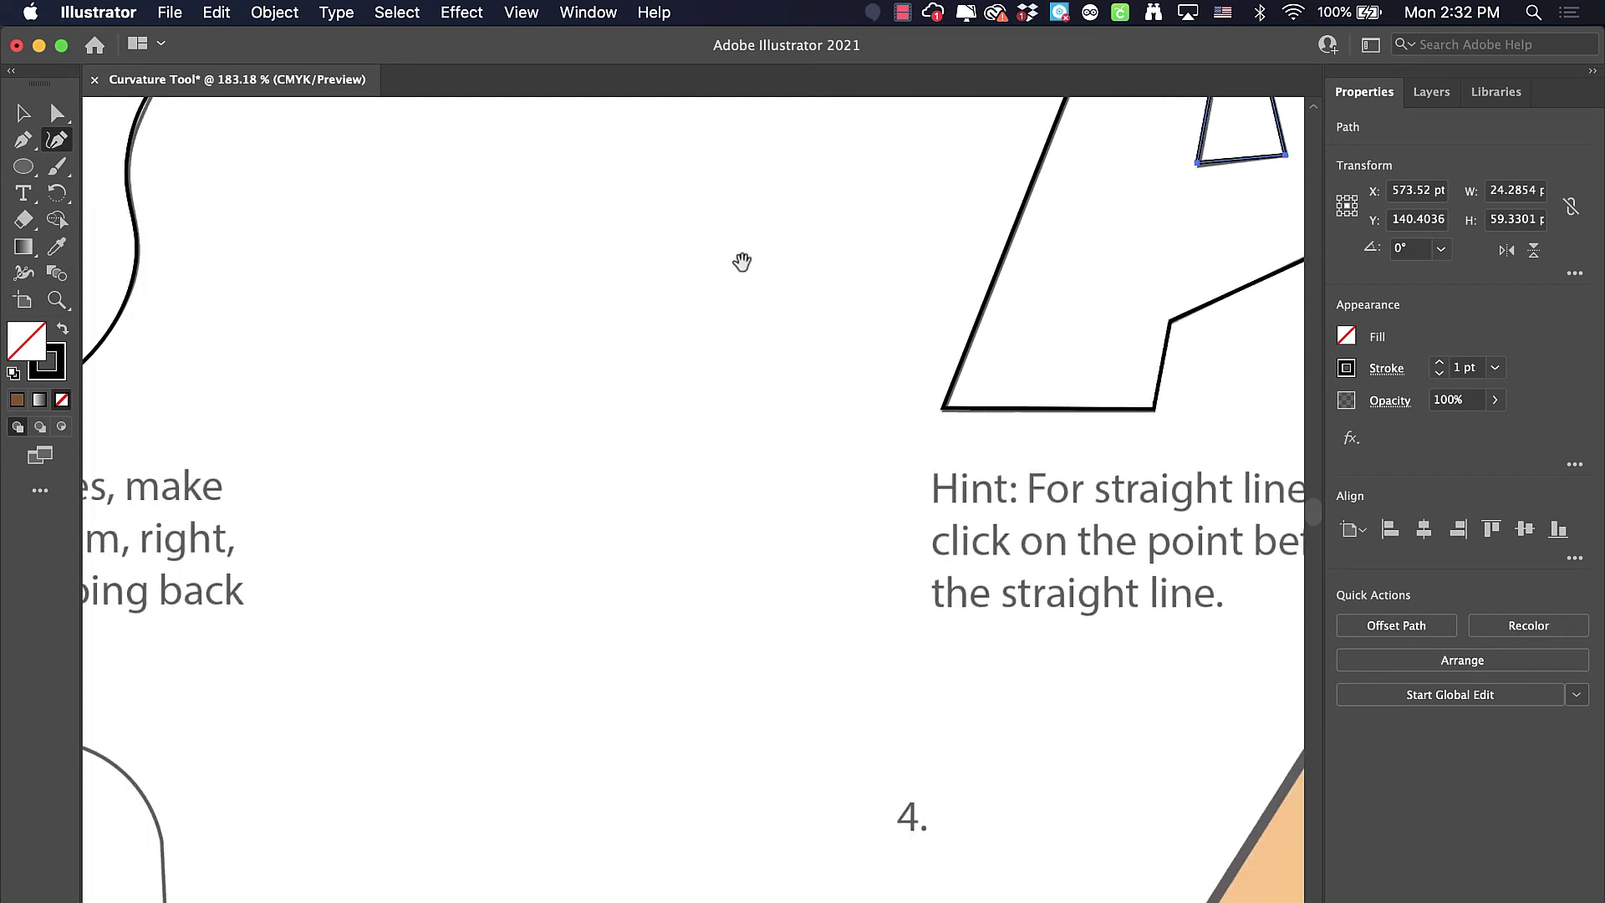
drag(336, 684, 896, 402)
scroll(895, 401, down, 5)
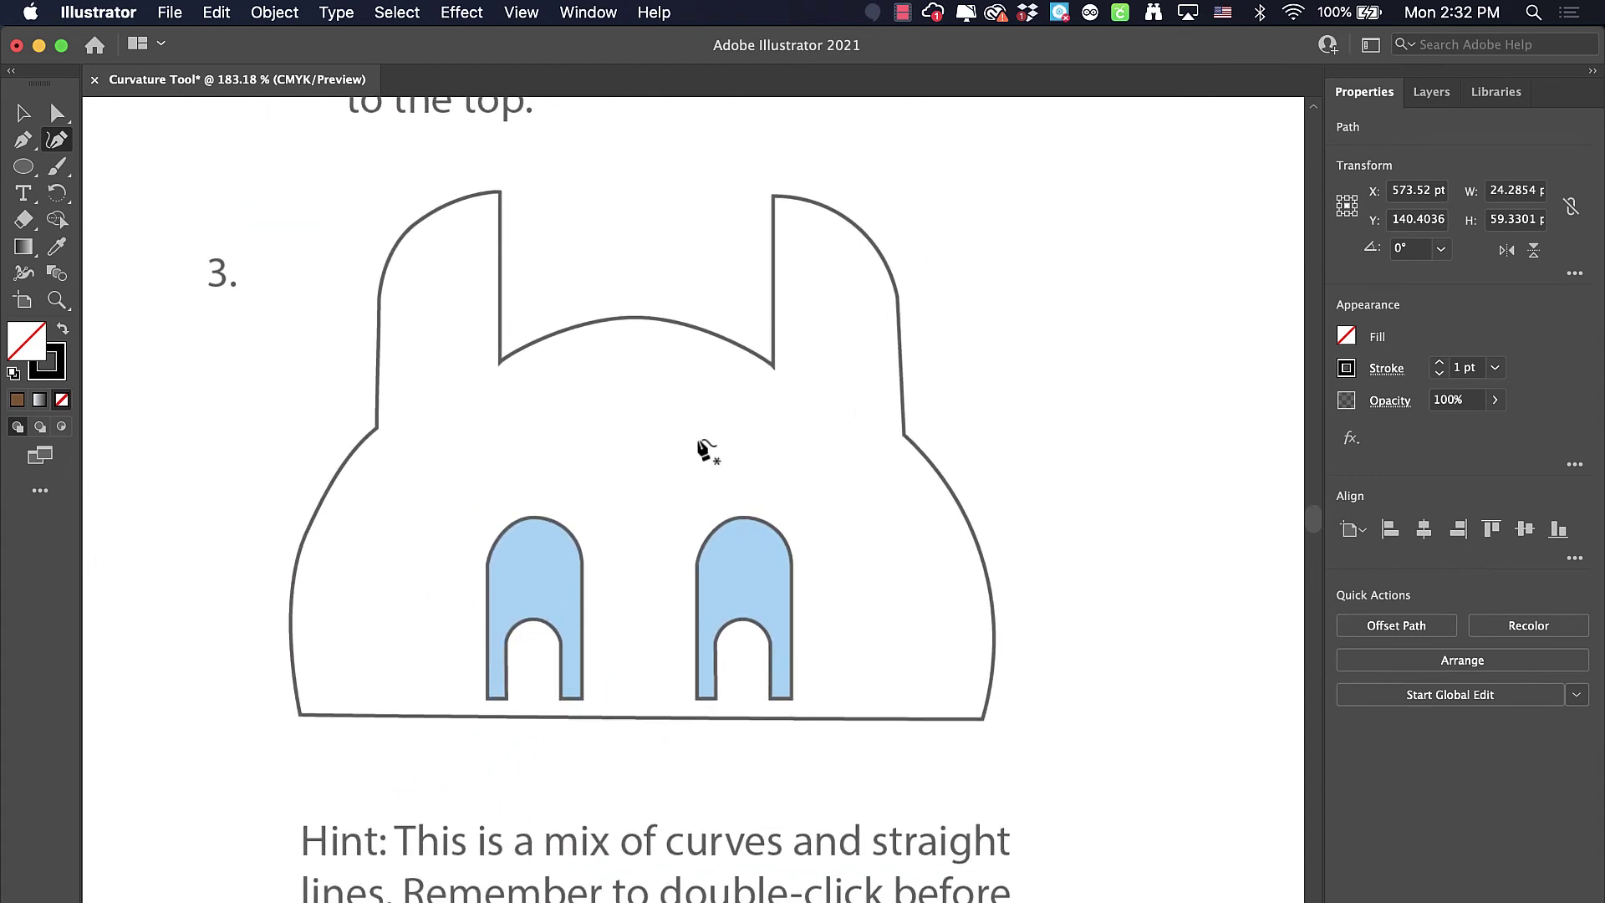
click(300, 715)
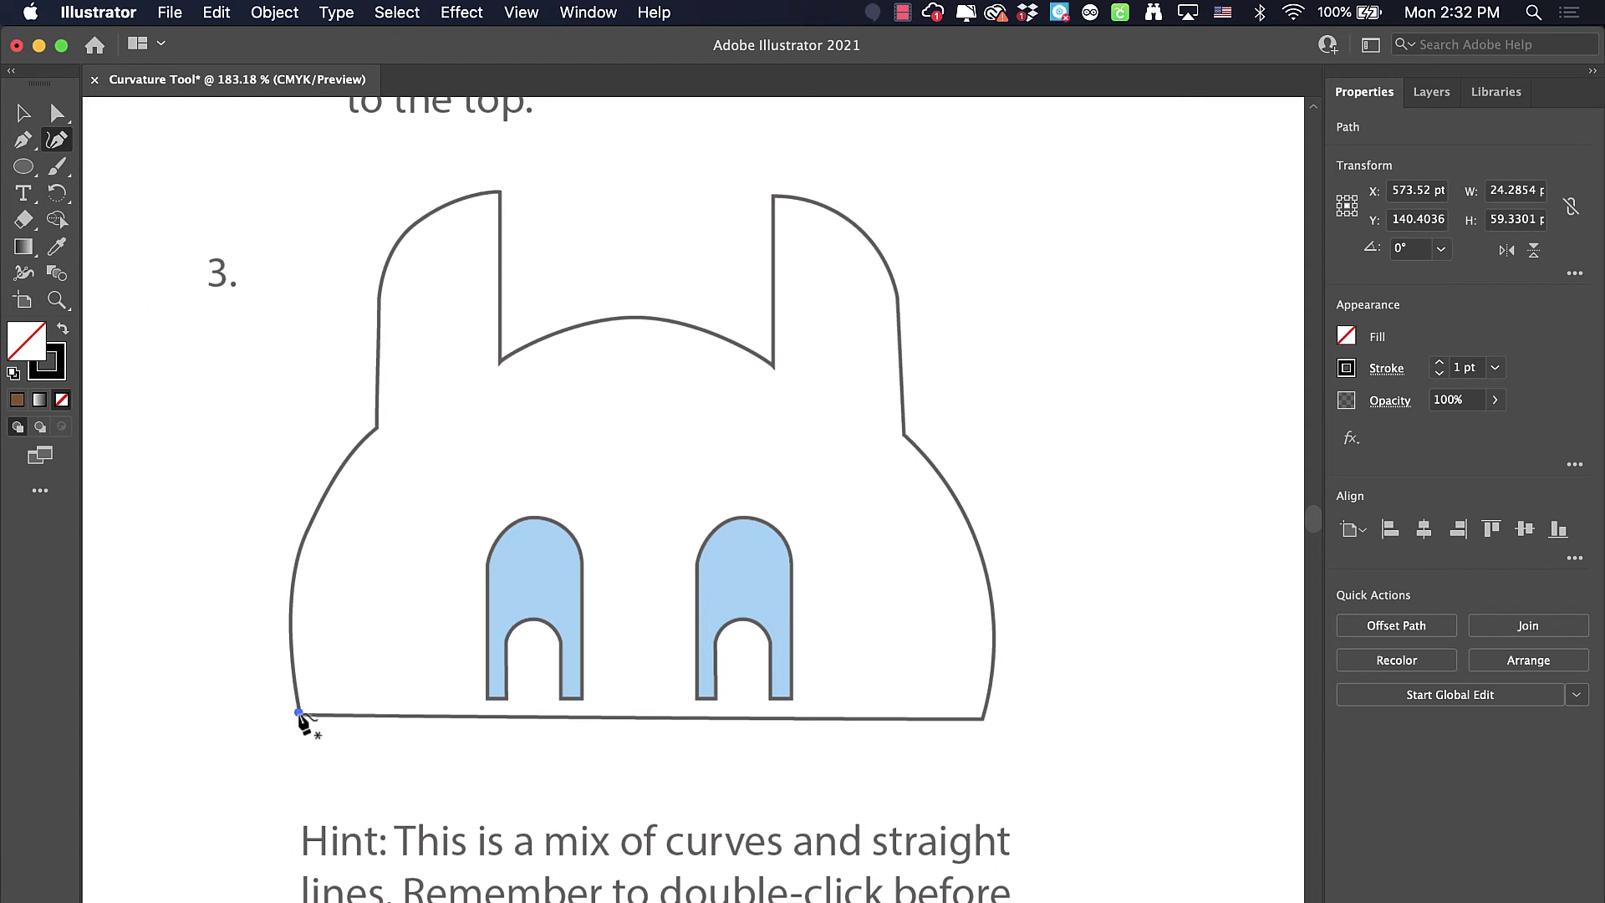
click(982, 721)
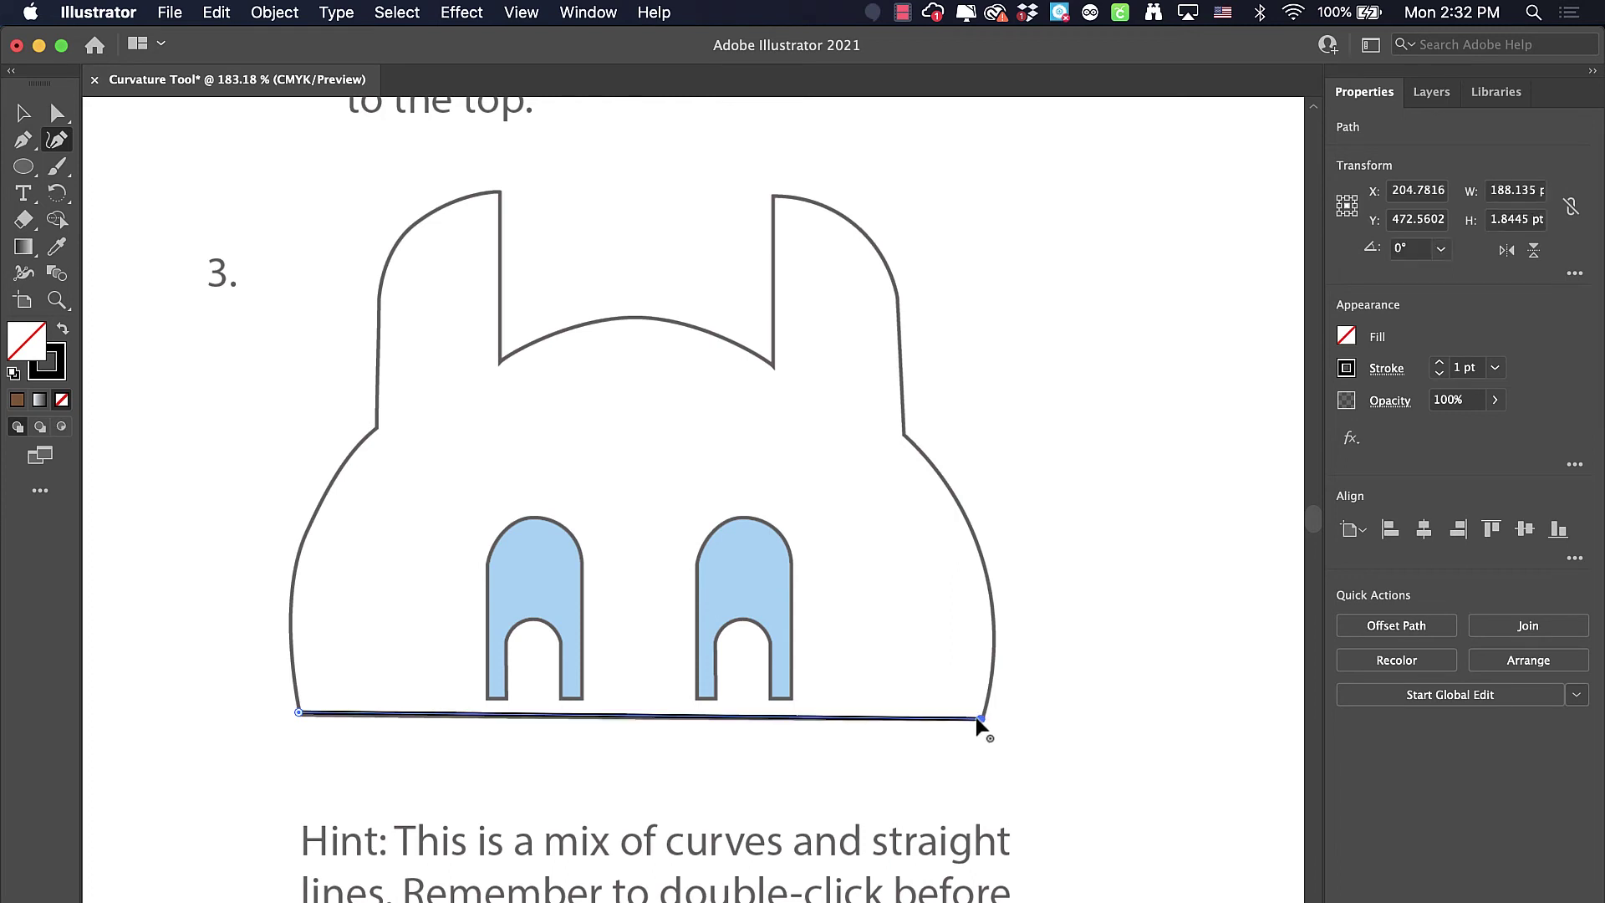
click(983, 560)
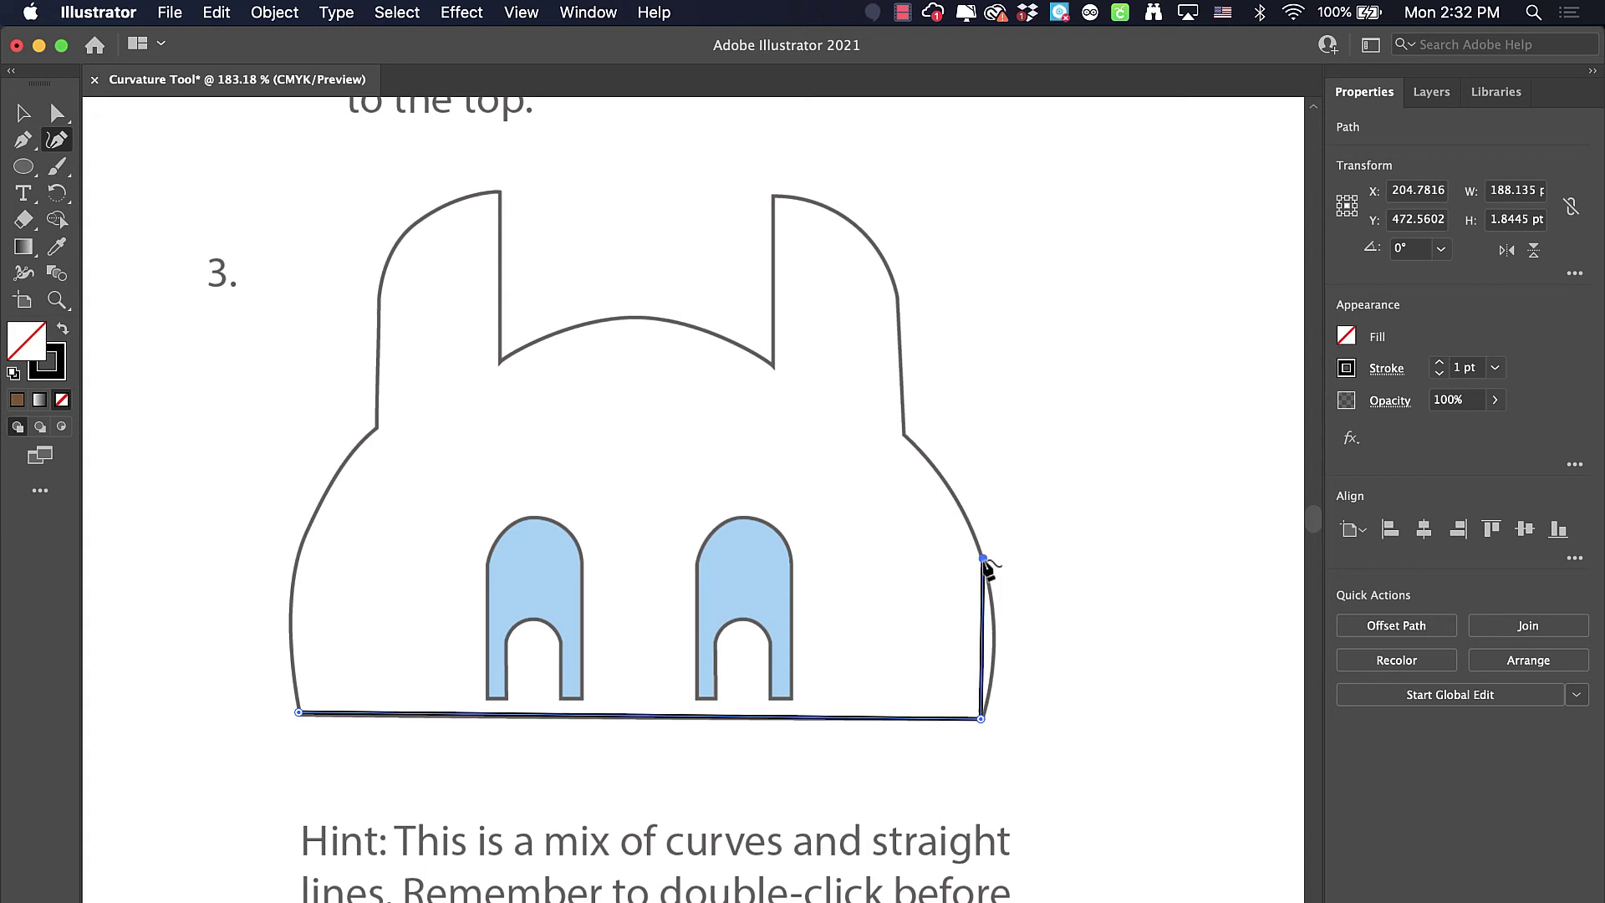
click(903, 436)
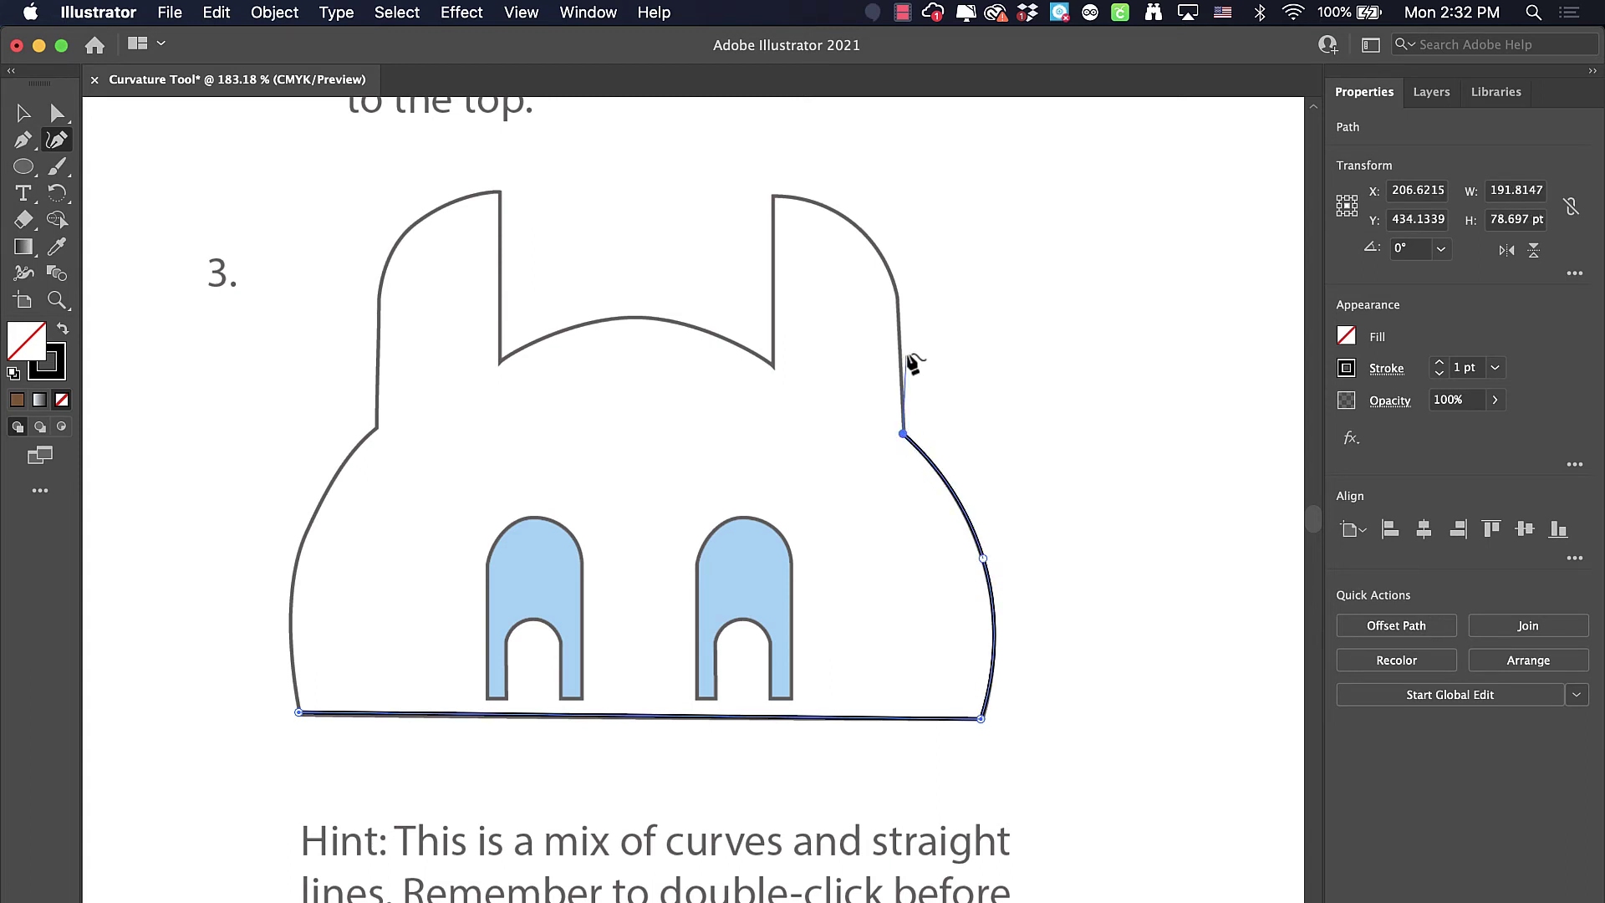
click(898, 295)
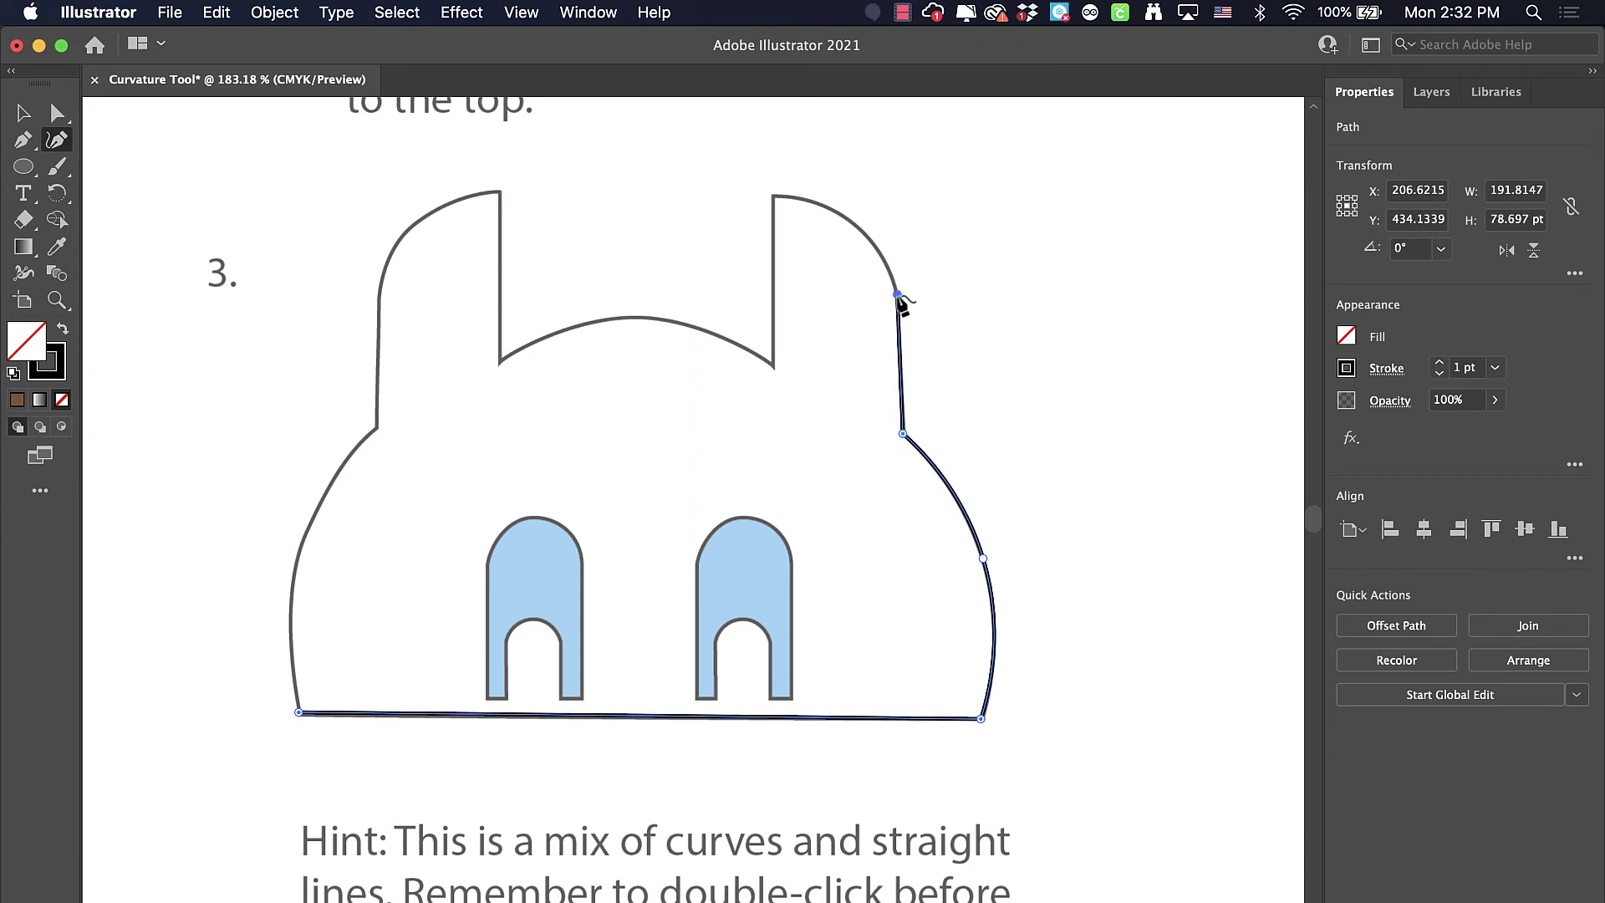
click(847, 219)
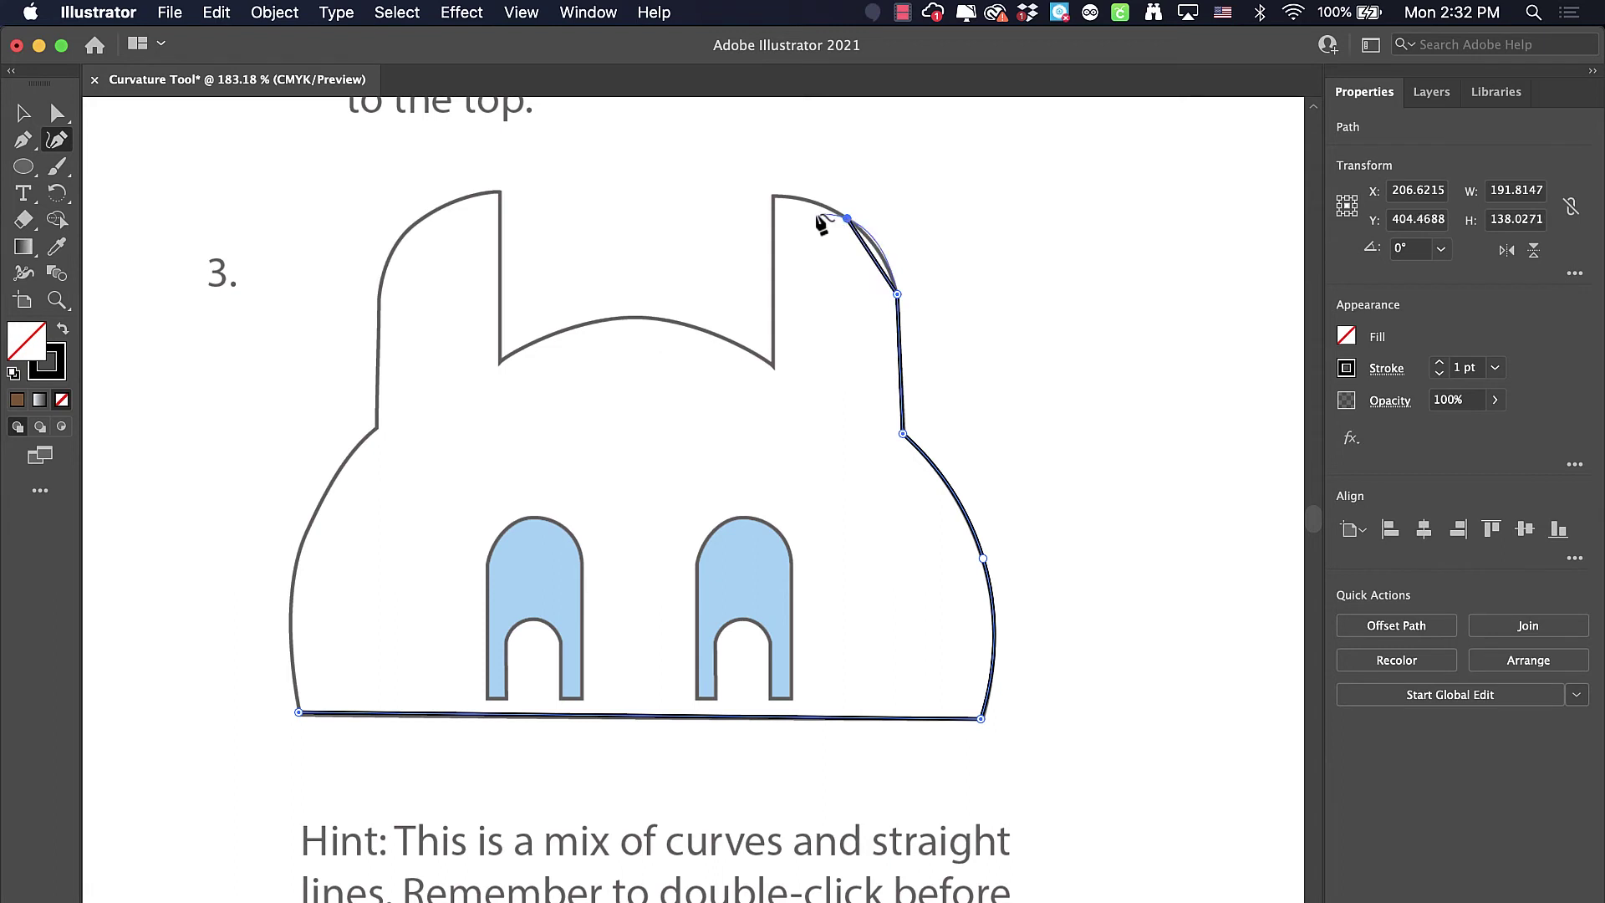
click(773, 195)
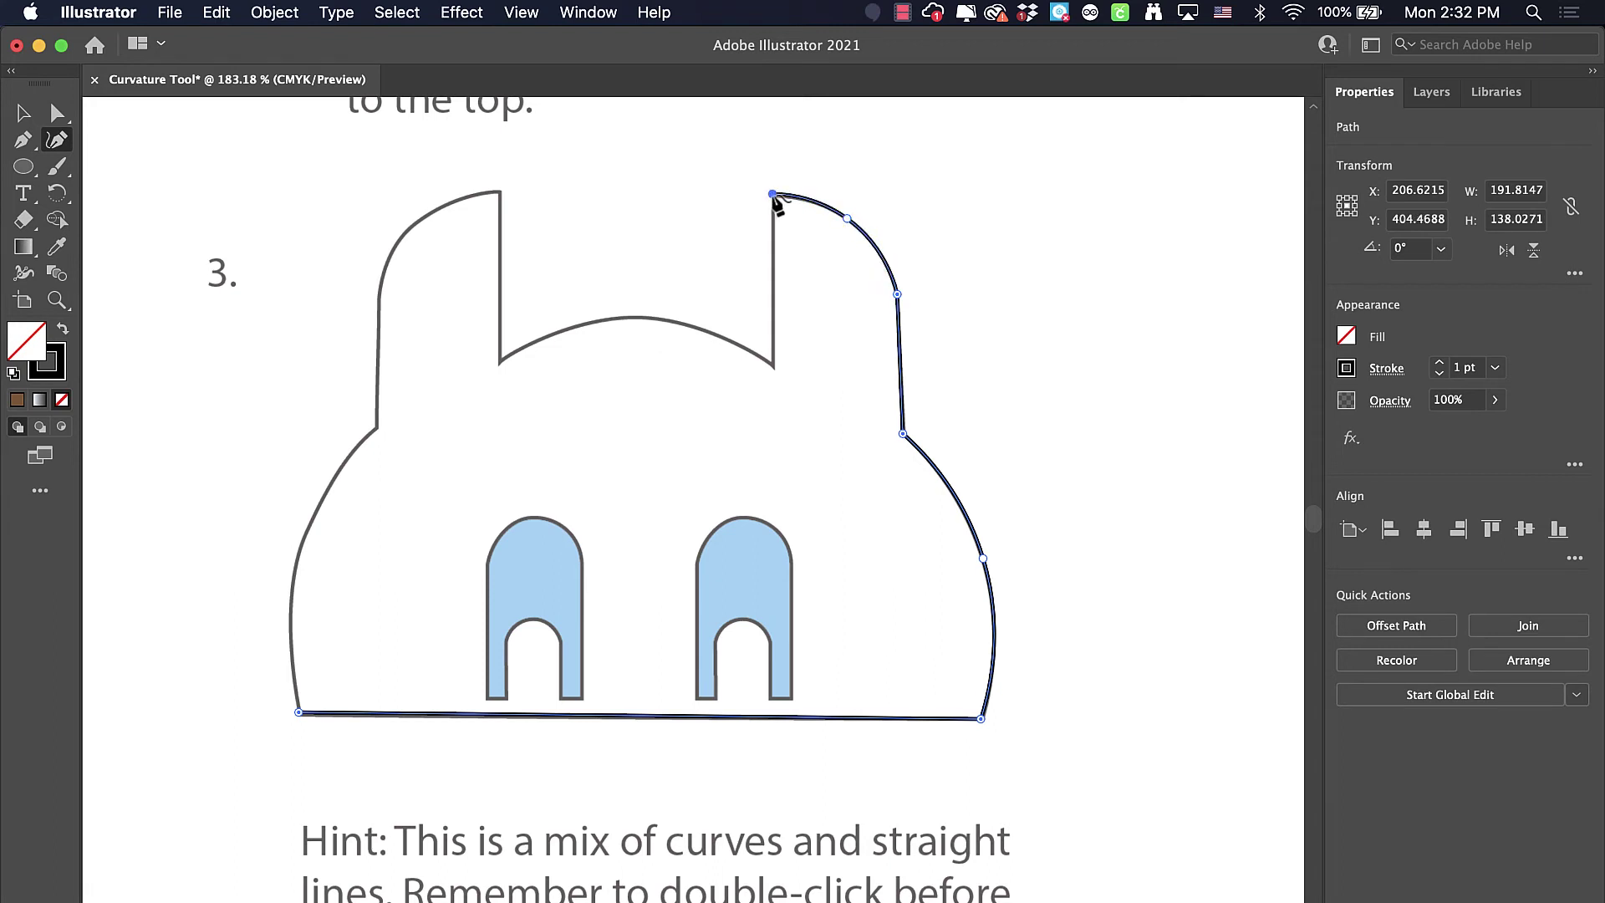
double_click(773, 366)
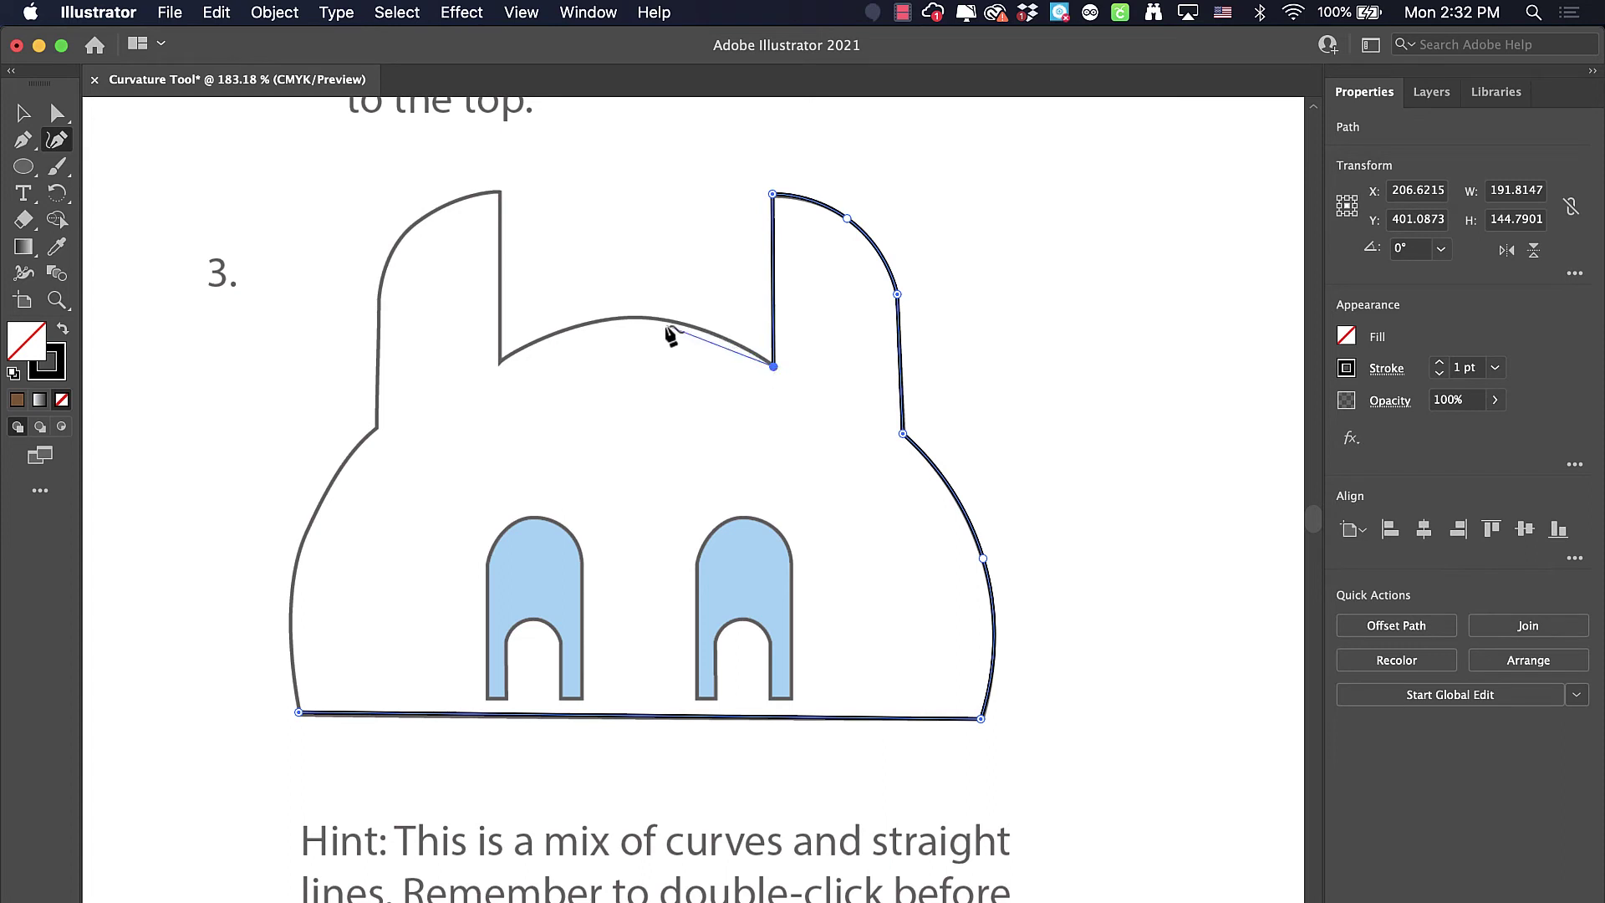
- Continue the outline over the head arc and left ear, closing it at the bottom-left corner
click(644, 316)
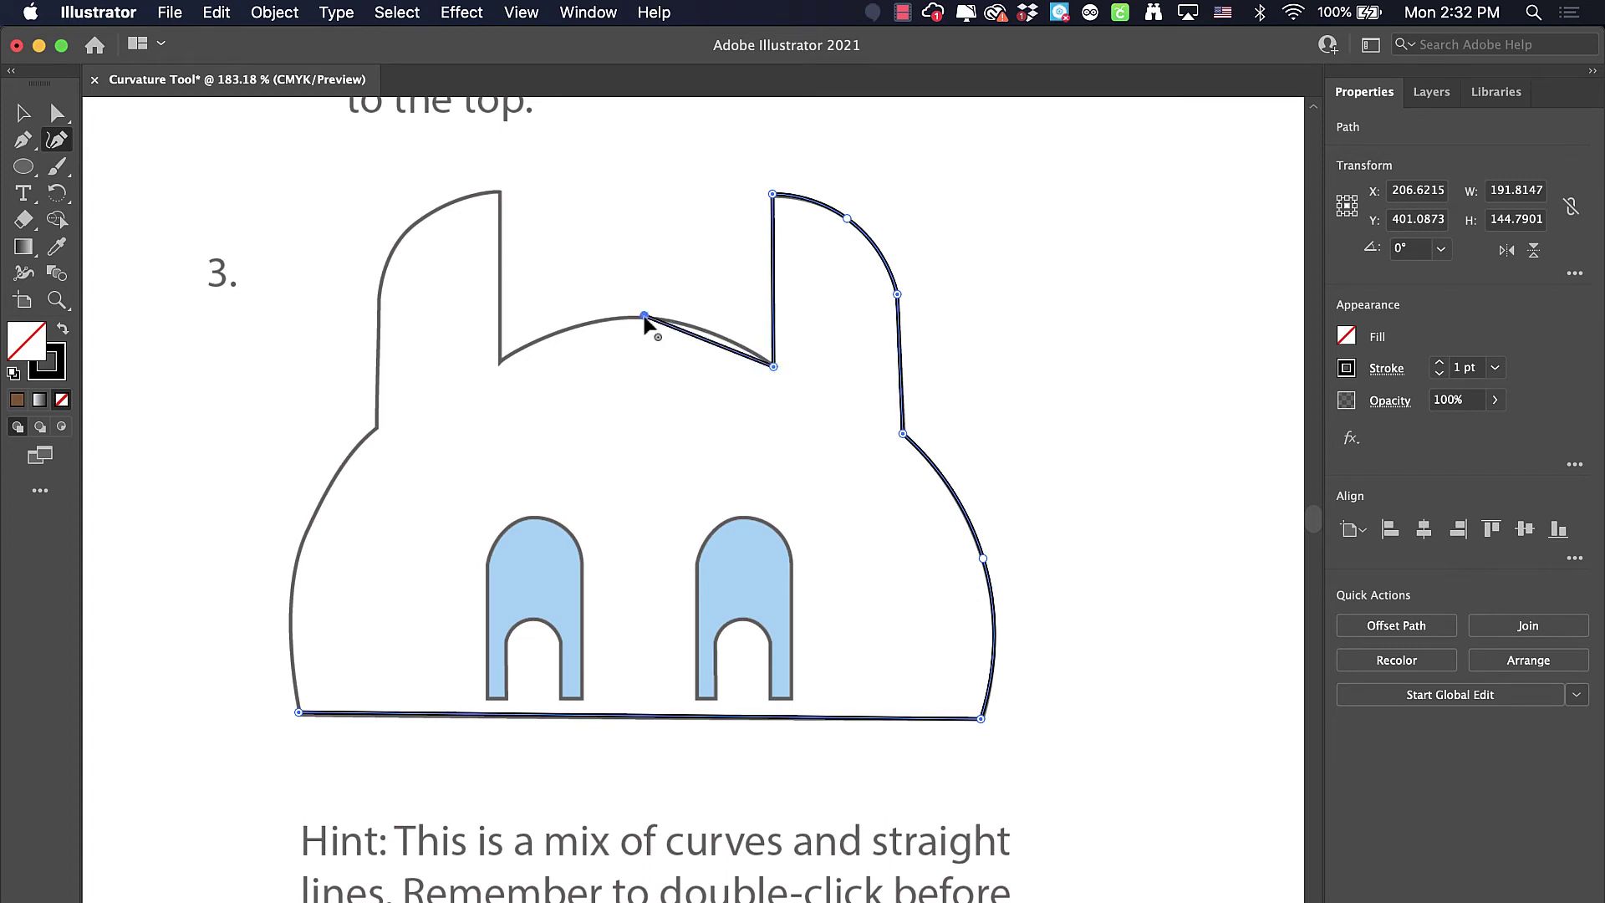
click(500, 363)
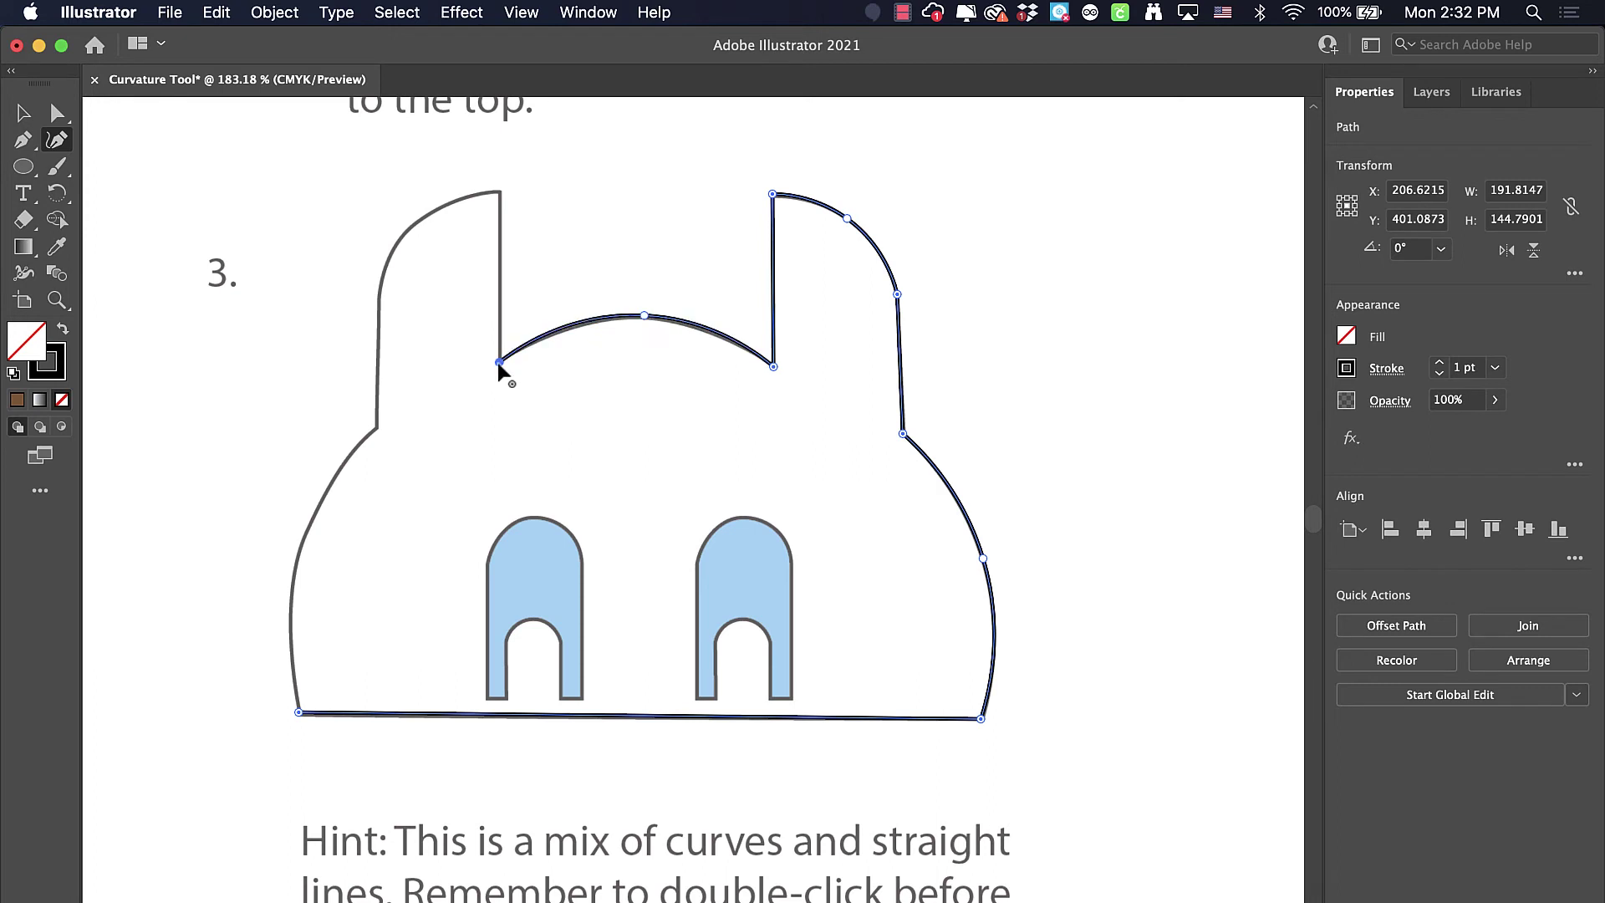
double_click(499, 195)
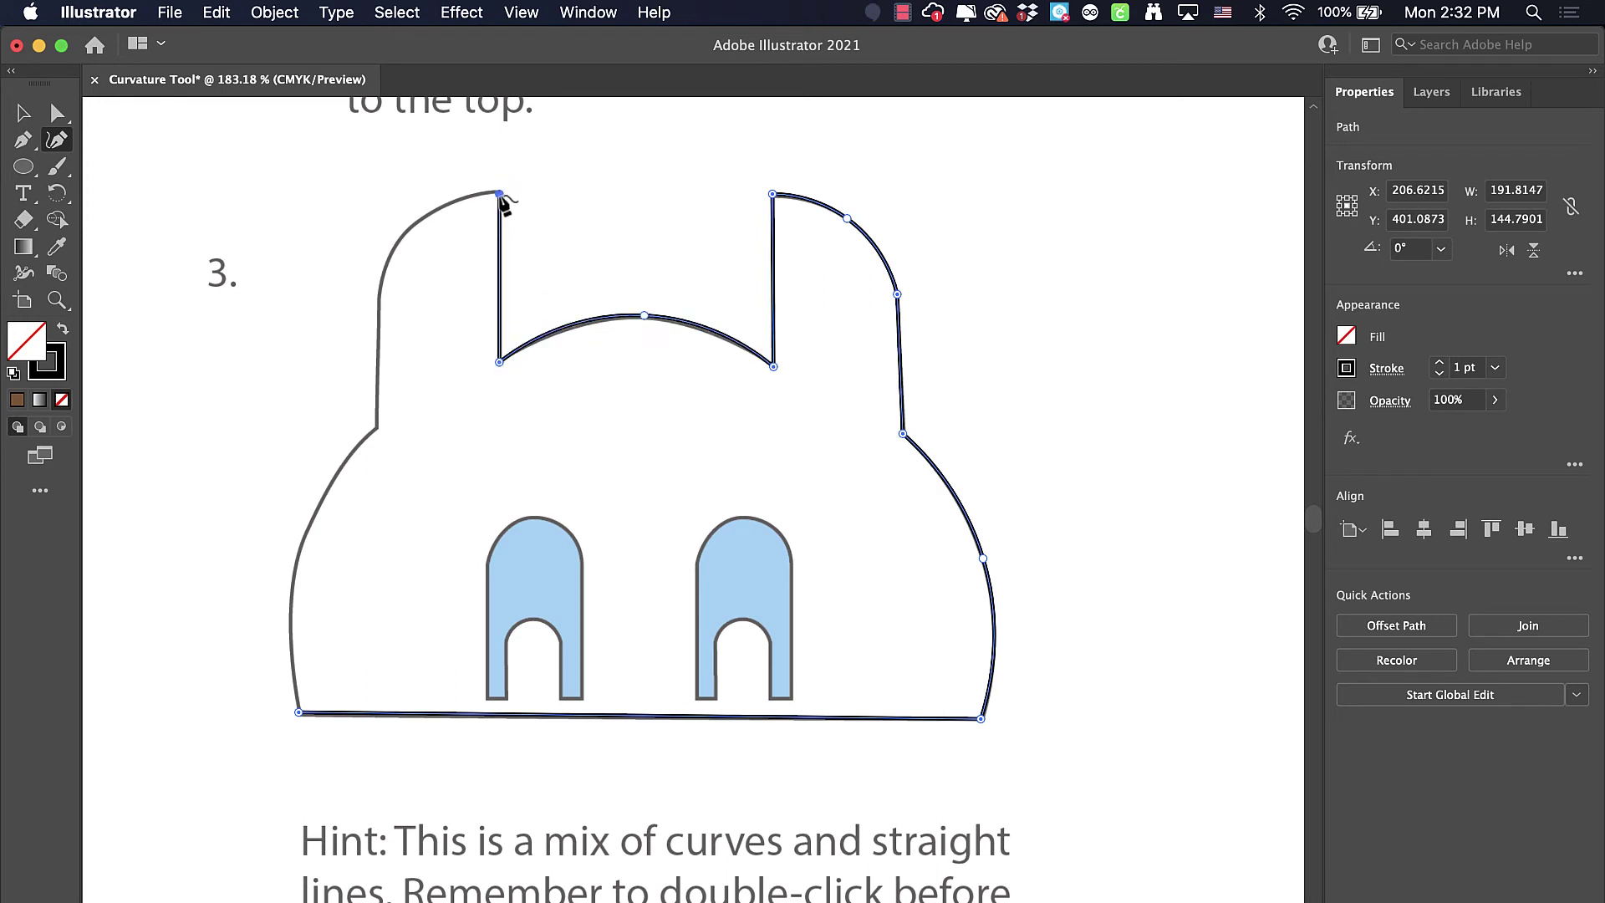
click(412, 225)
click(379, 298)
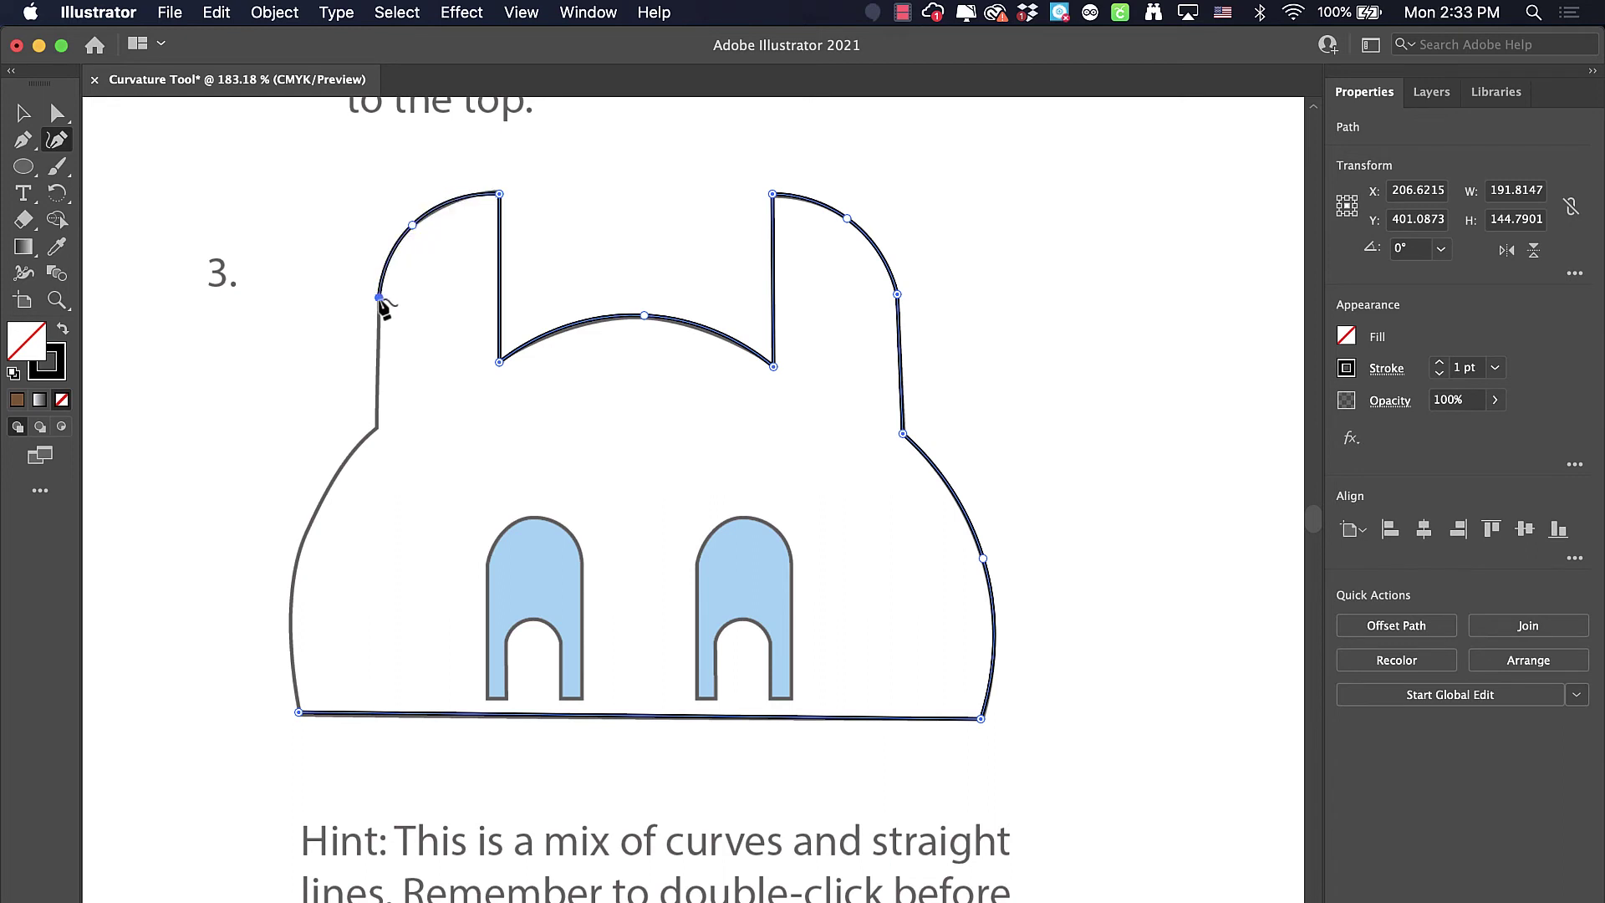
click(379, 297)
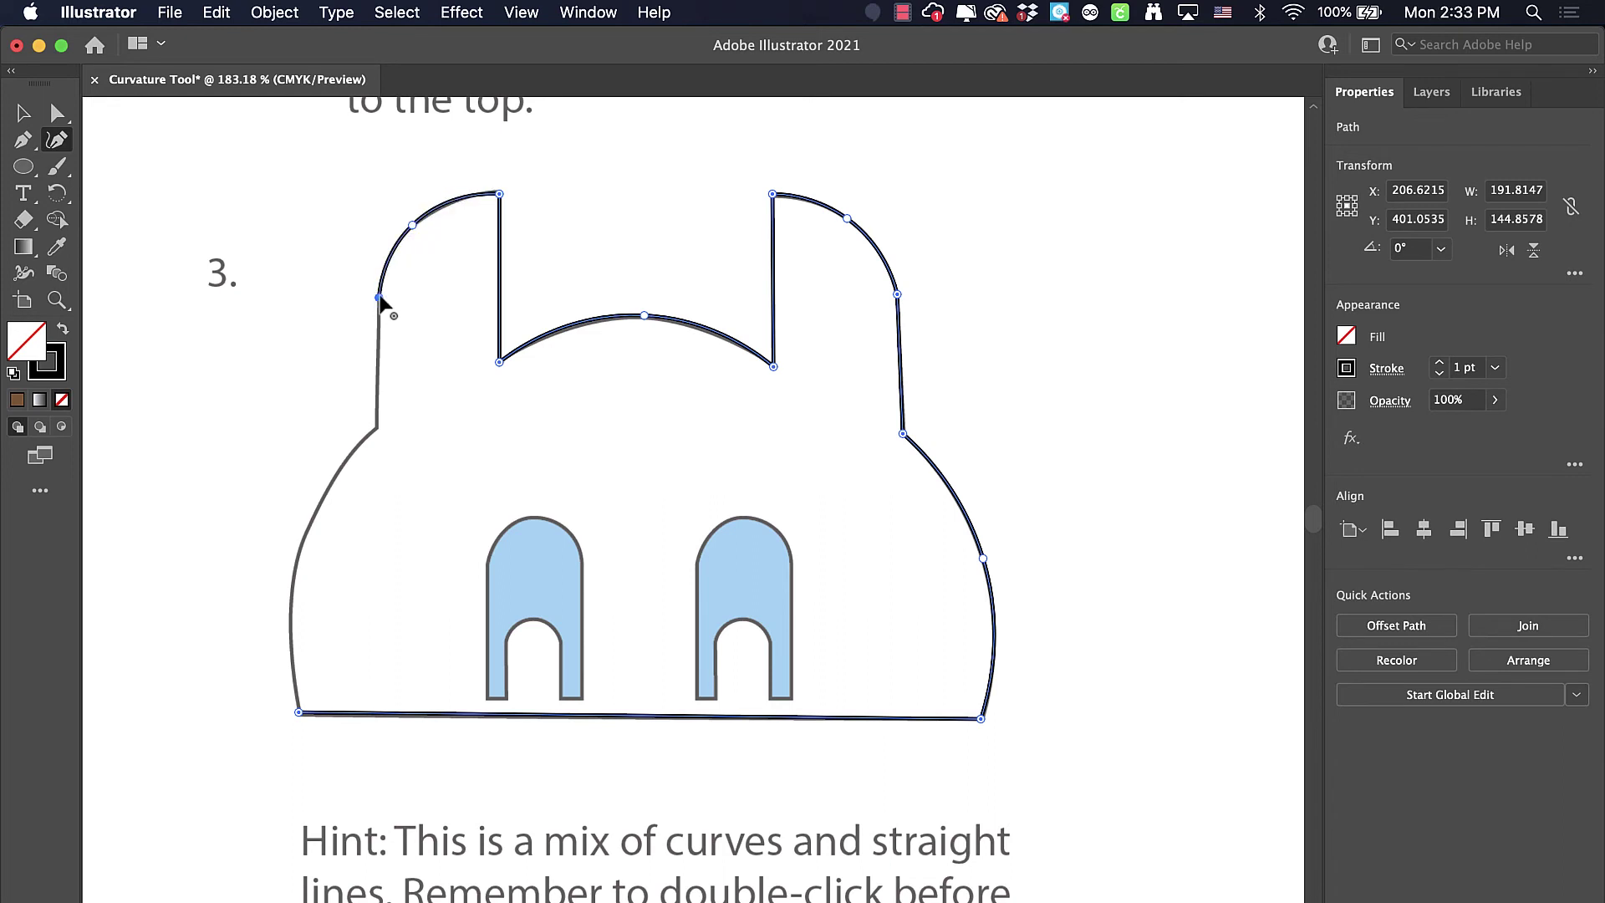
click(376, 426)
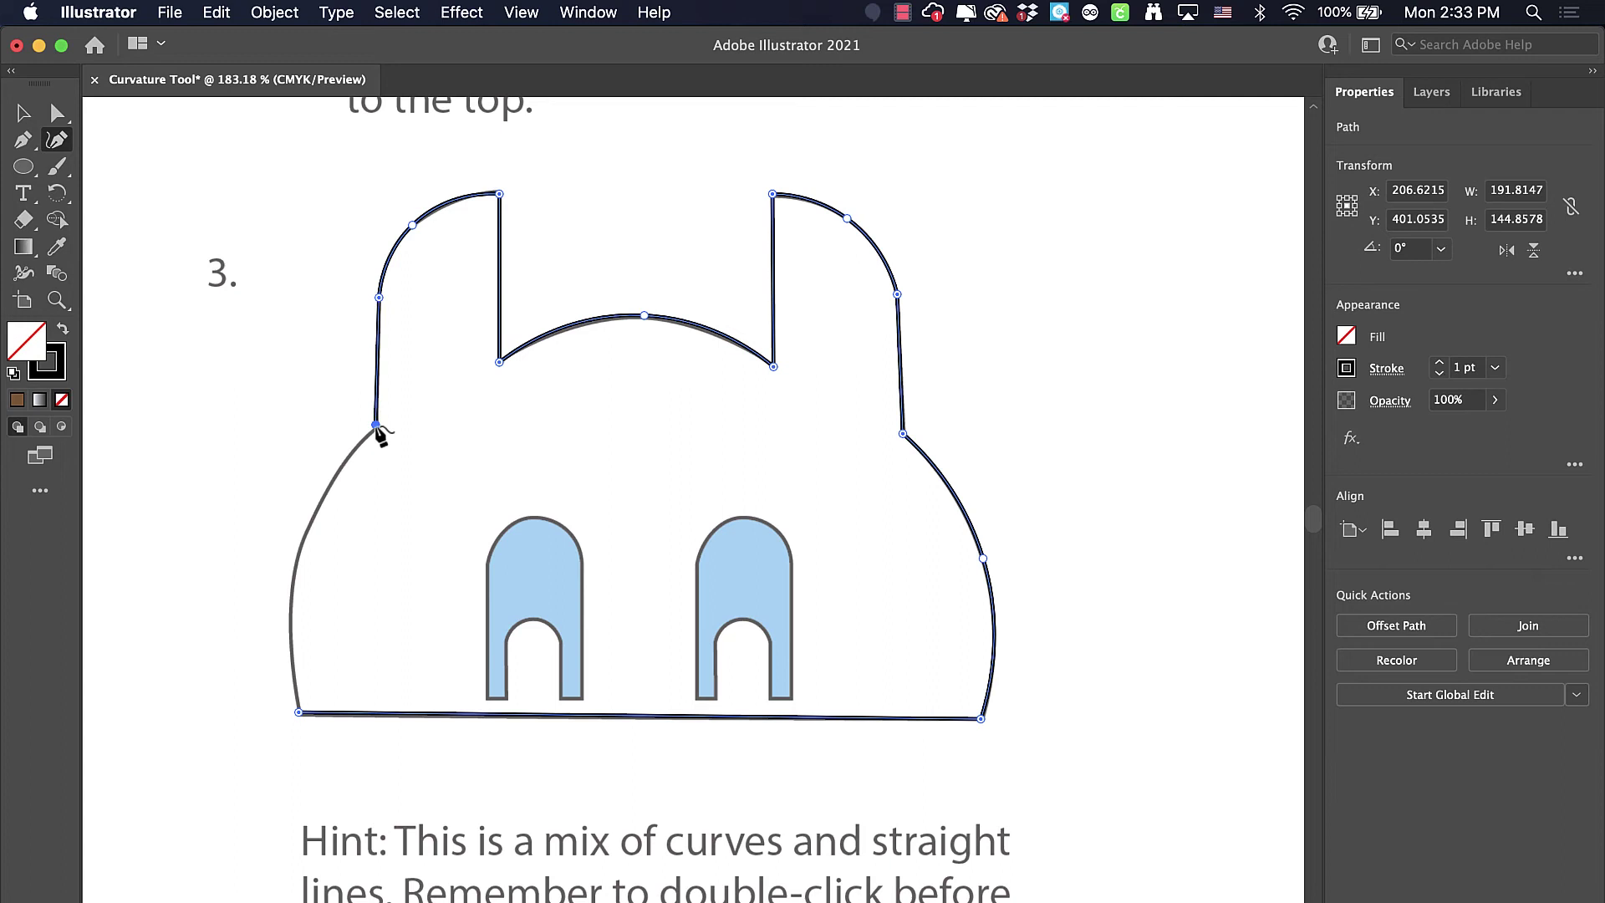
click(297, 564)
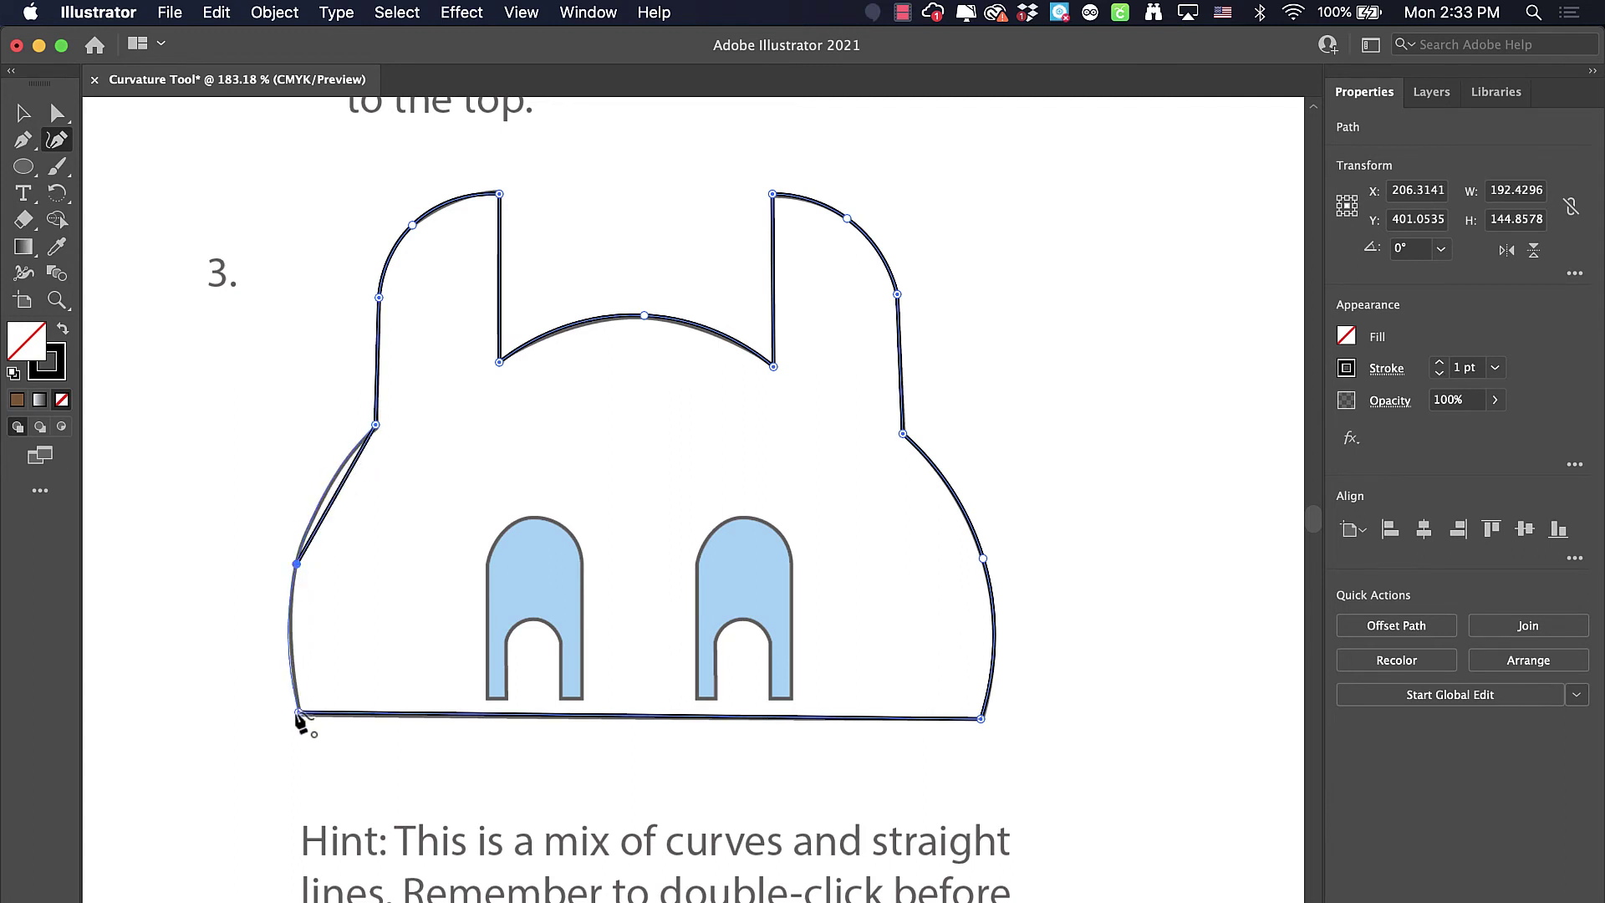
click(299, 713)
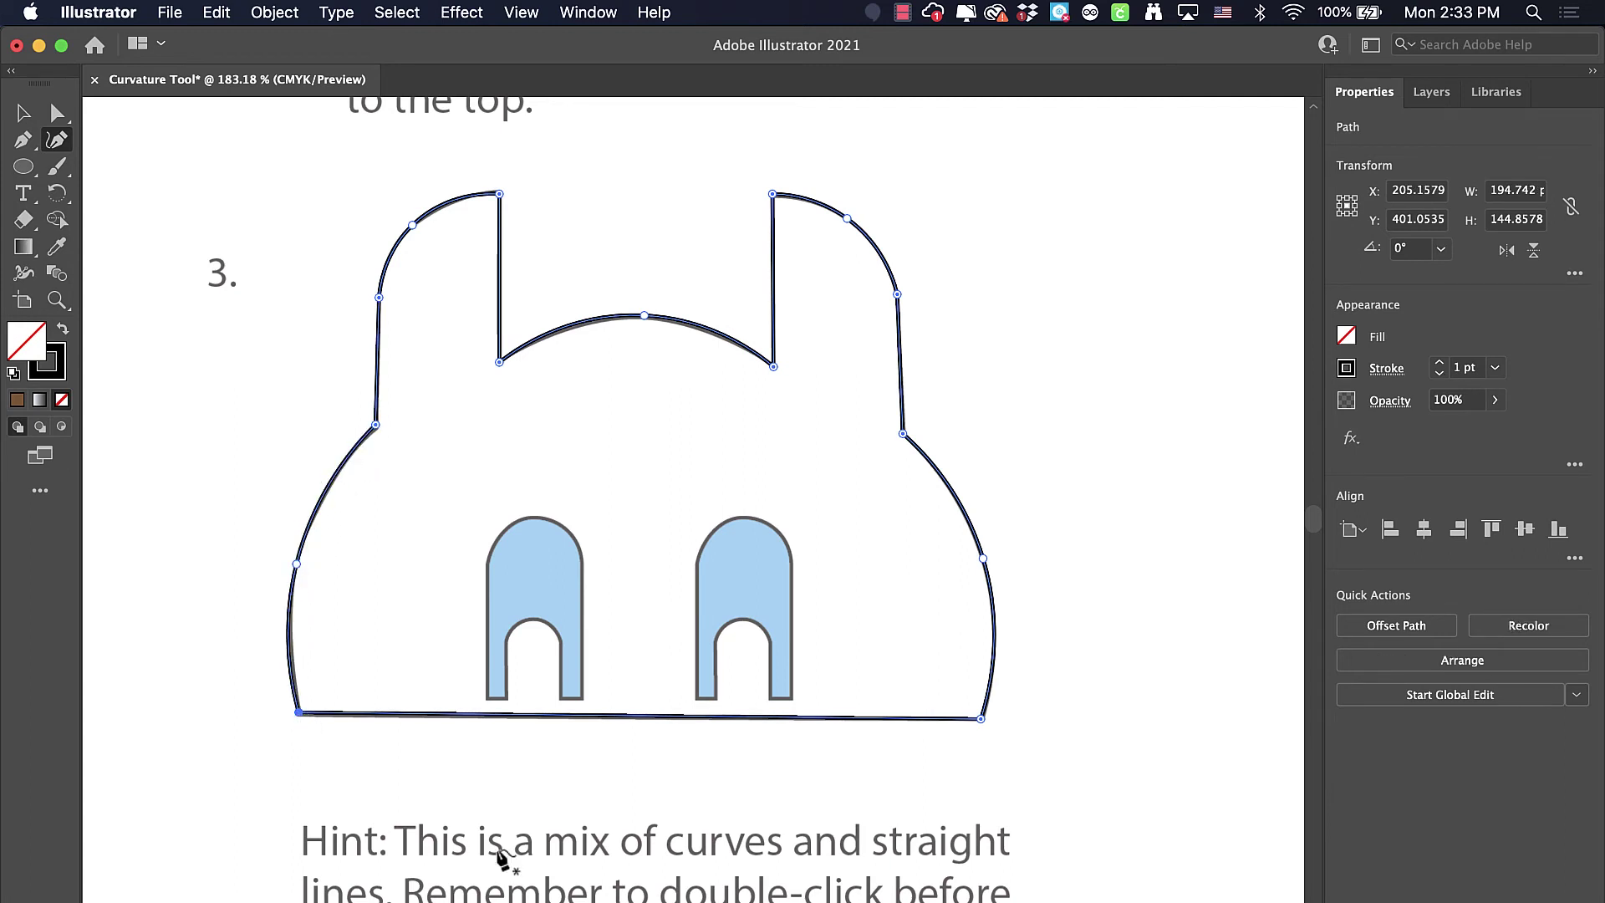
- Trace the left blue arch, including its inner opening, as a closed outline
click(559, 695)
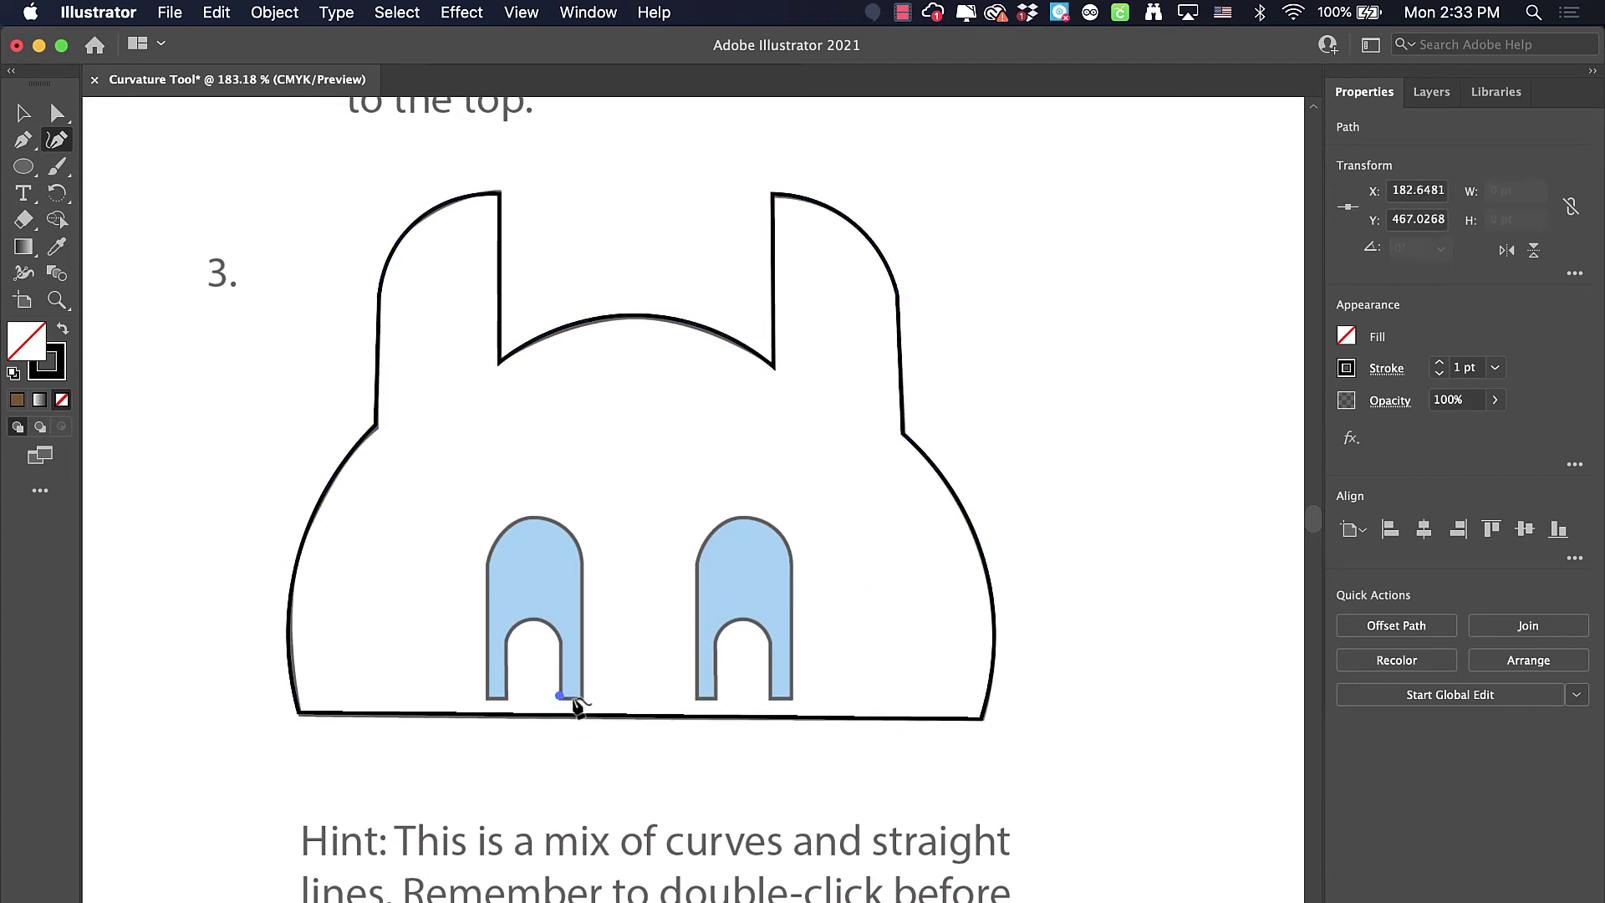
click(583, 694)
click(582, 553)
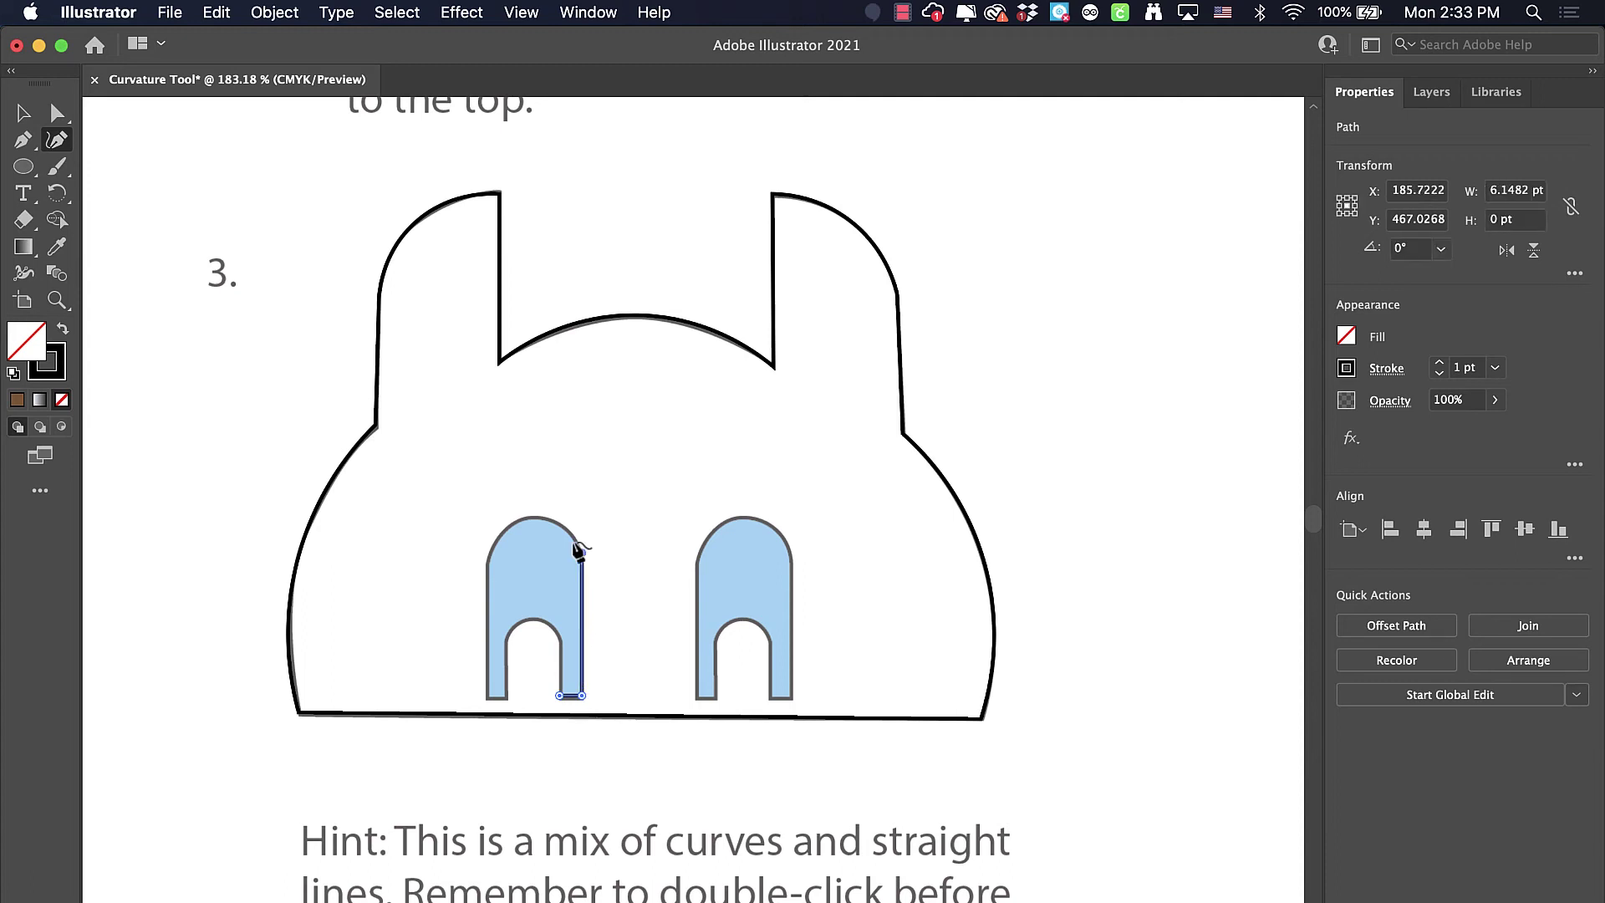
click(534, 516)
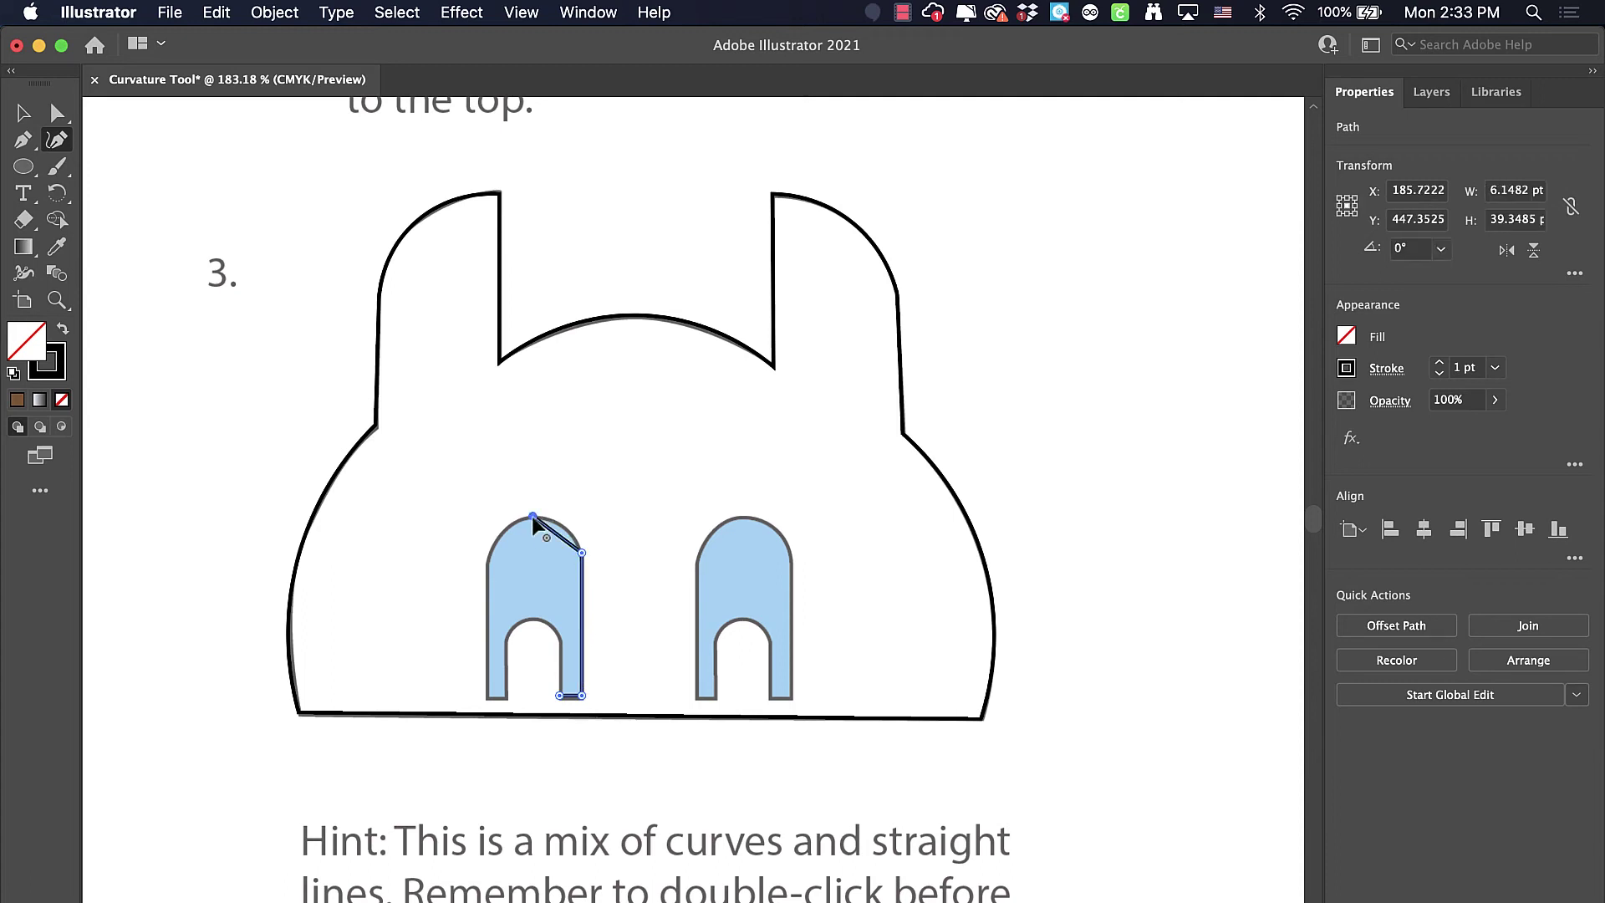
click(489, 558)
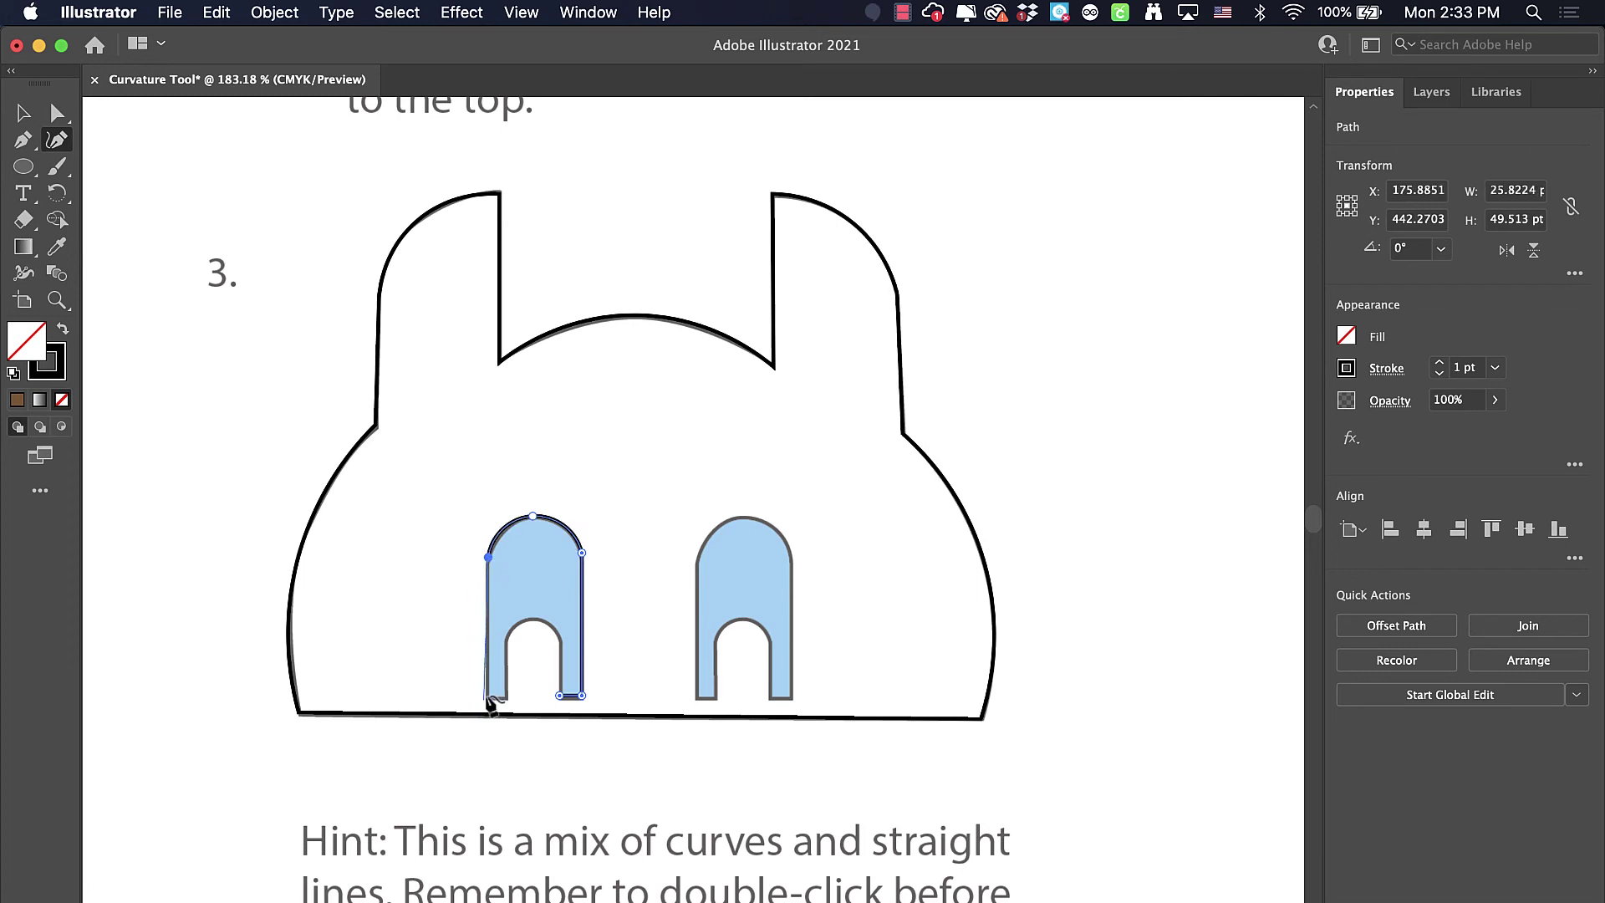
double_click(487, 695)
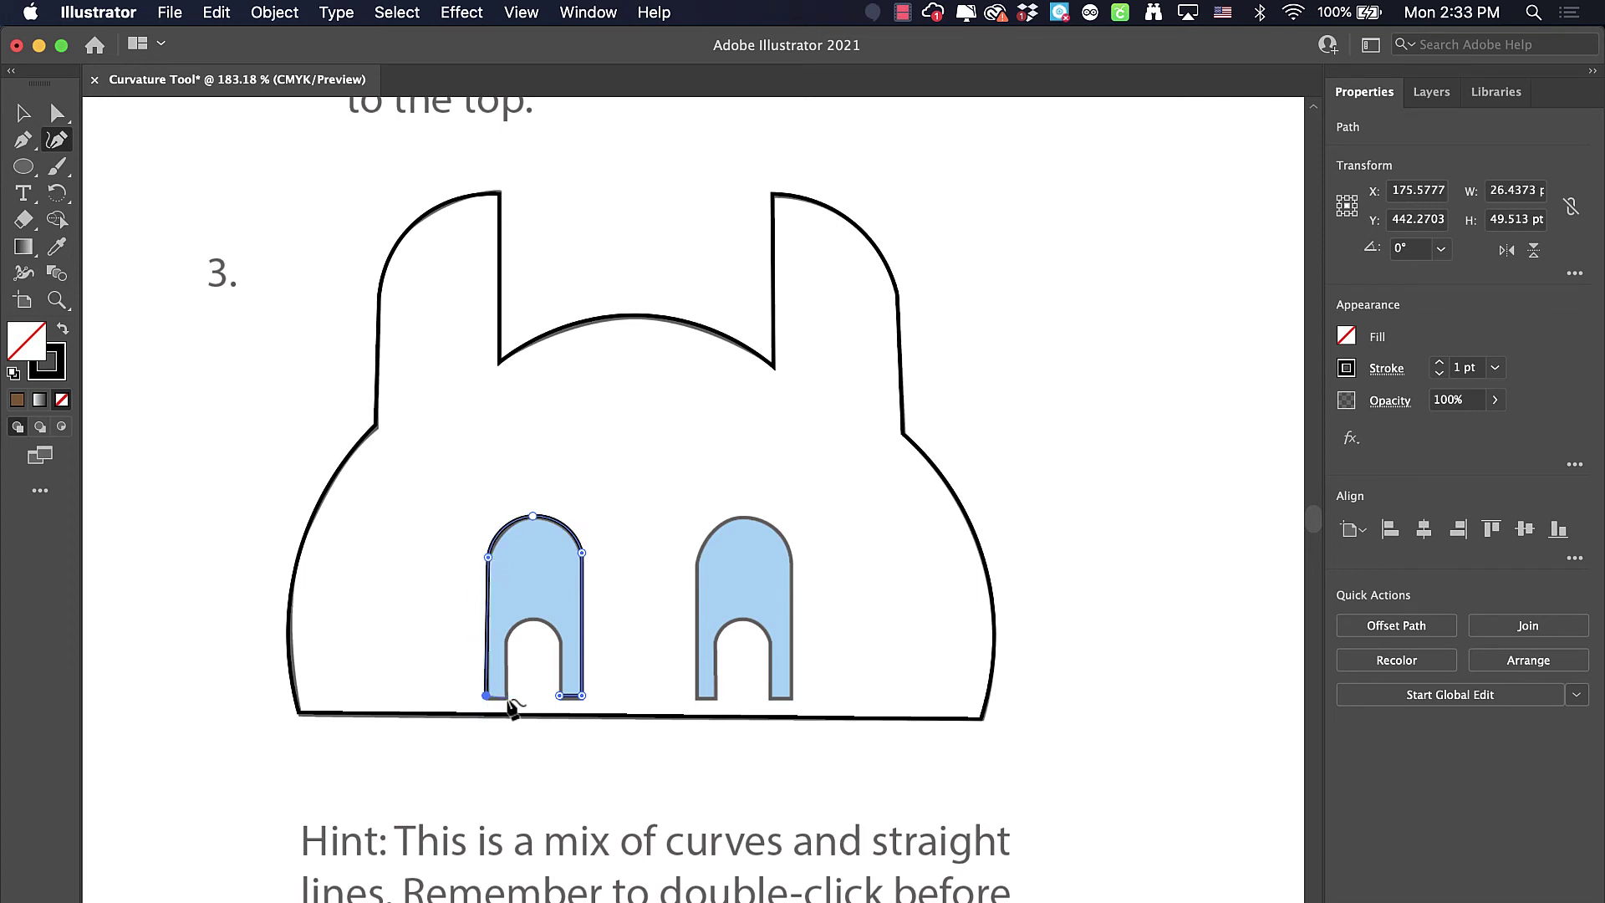
double_click(503, 695)
double_click(504, 635)
click(533, 620)
double_click(559, 641)
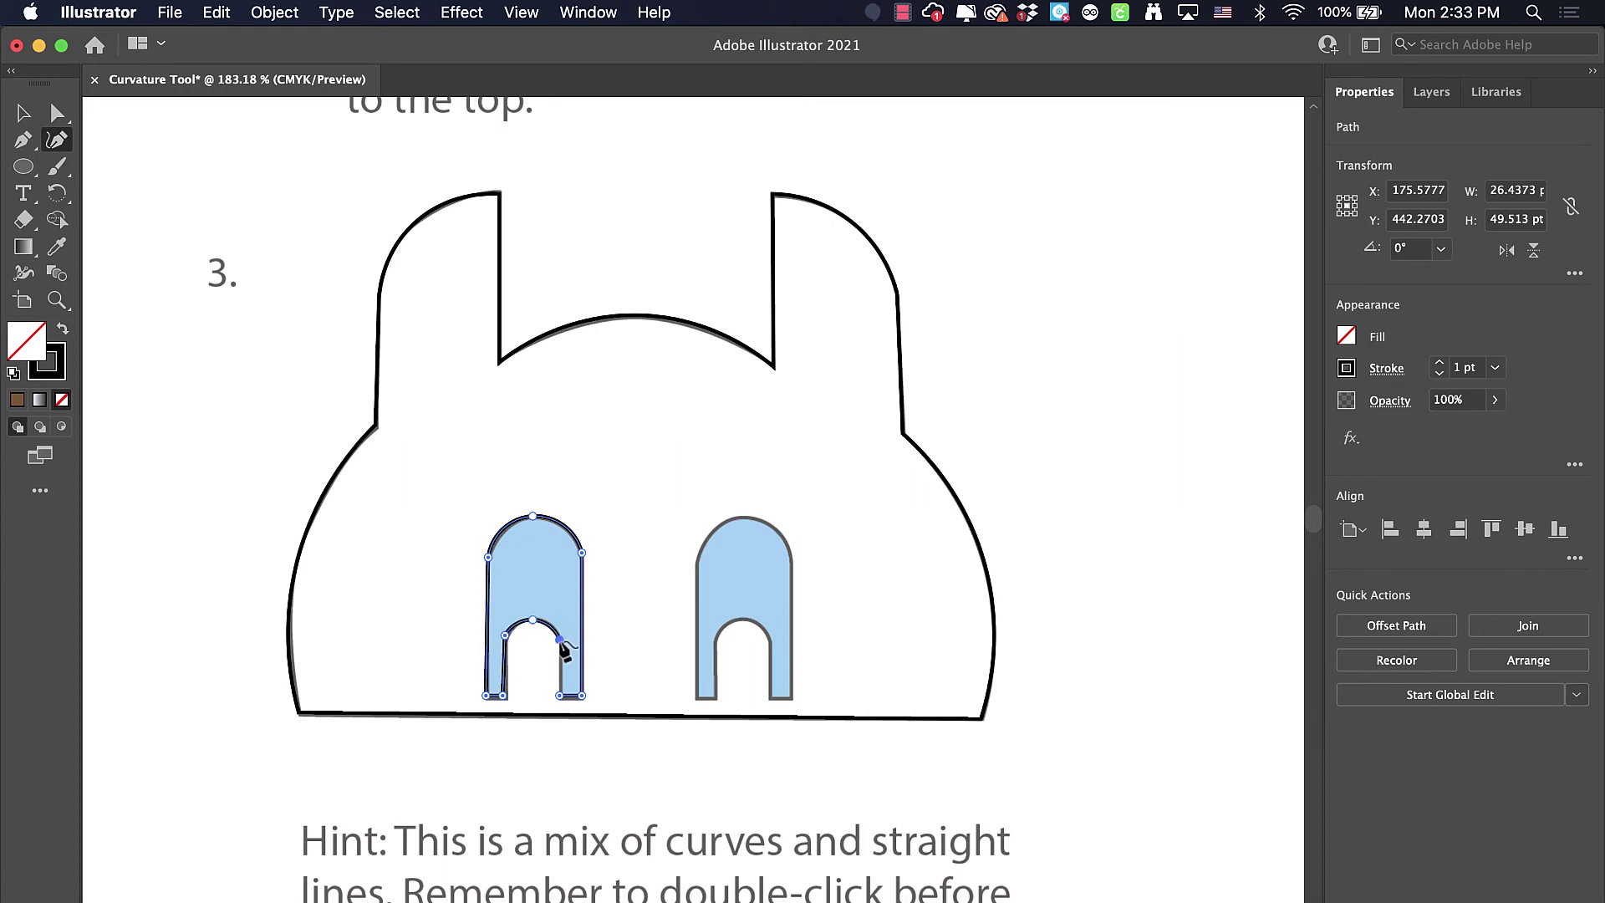
click(559, 695)
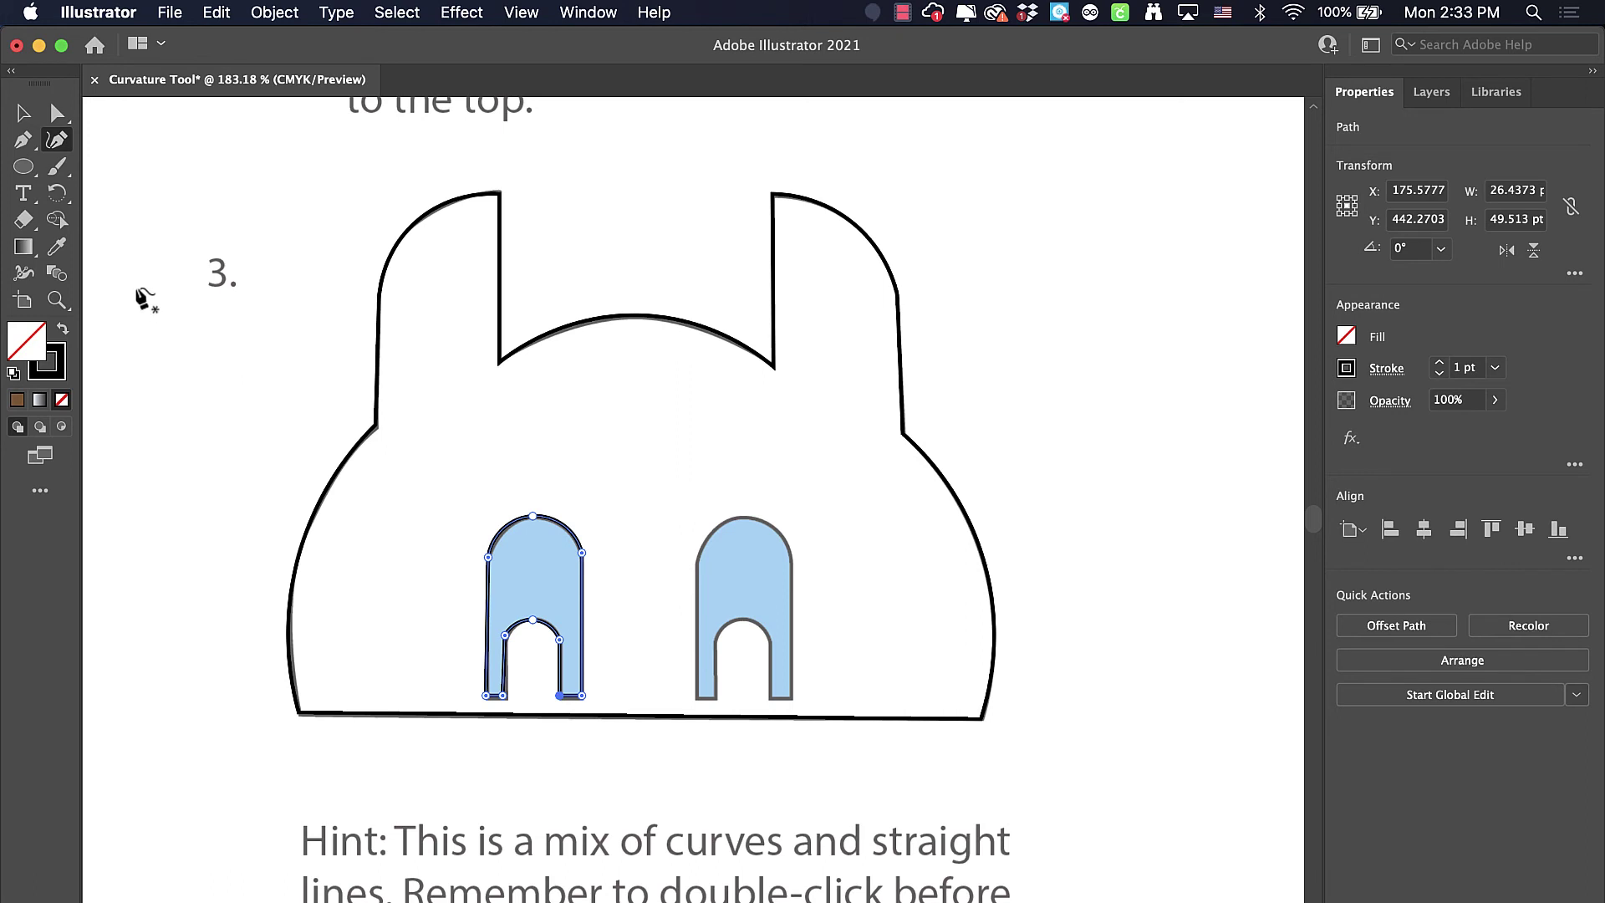
- Fill the traced arch bright blue and place copies over both light-blue arches
click(23, 113)
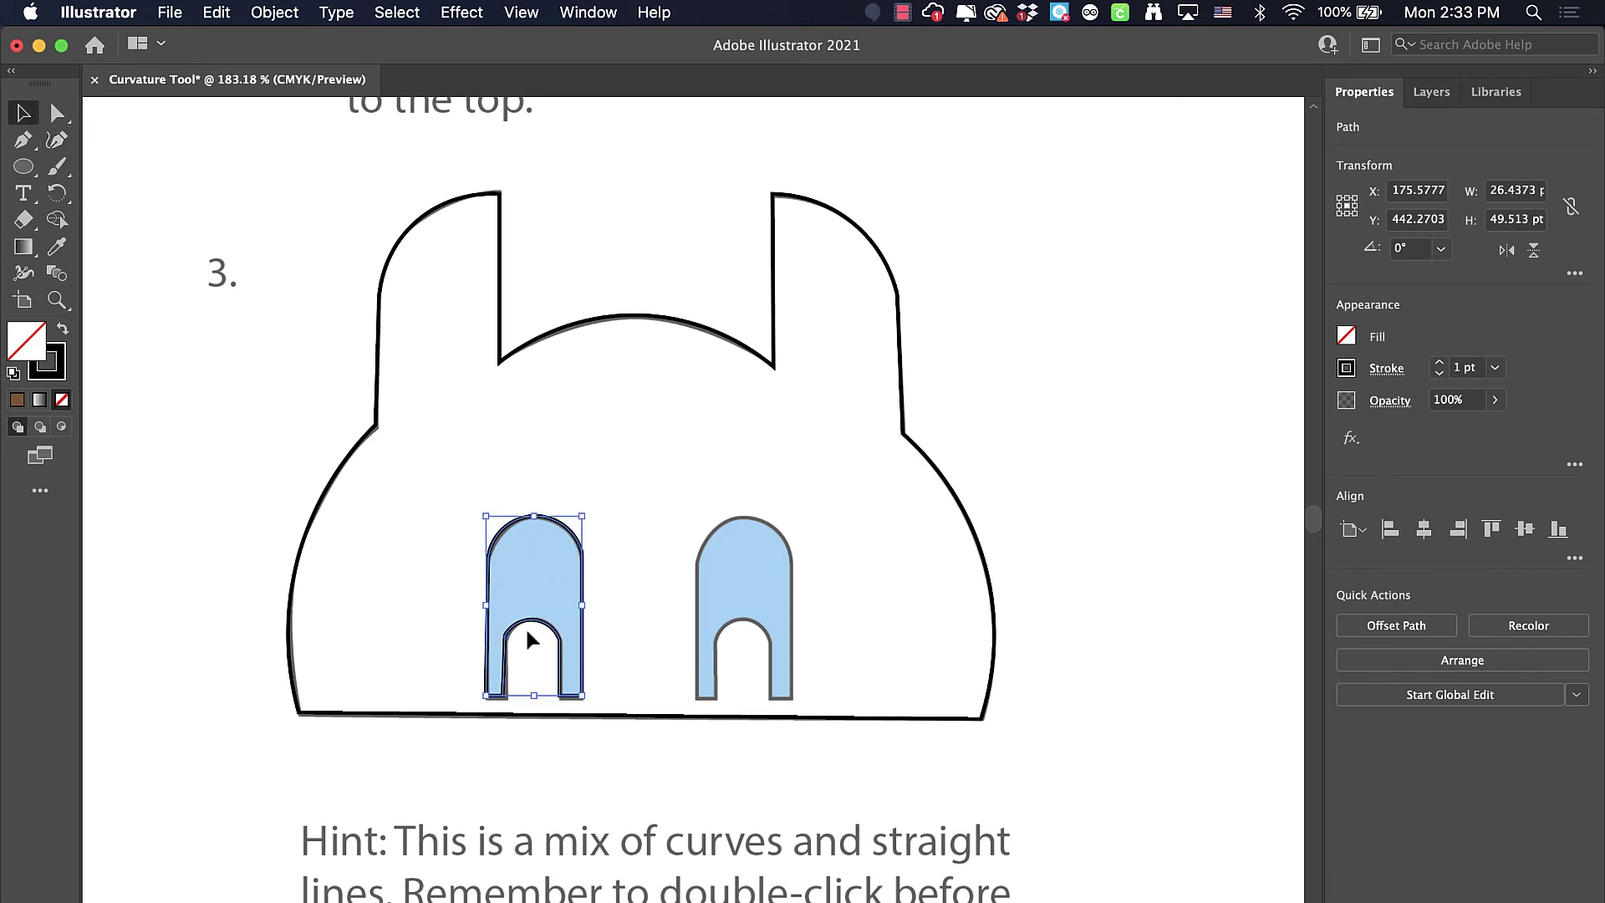
drag(525, 641, 456, 640)
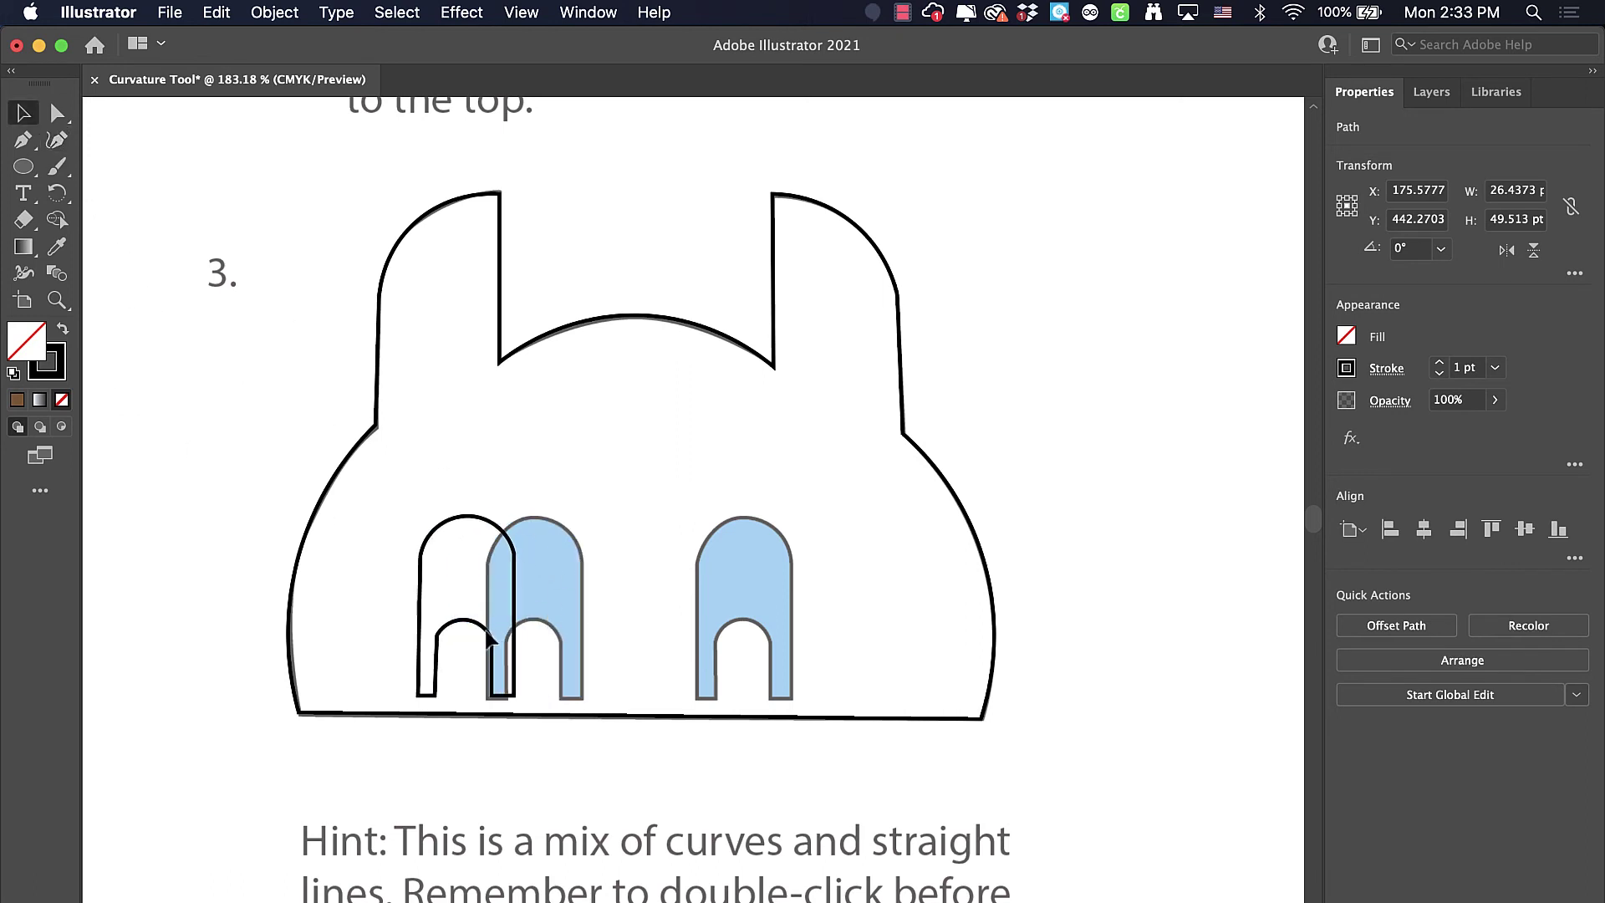
click(1346, 337)
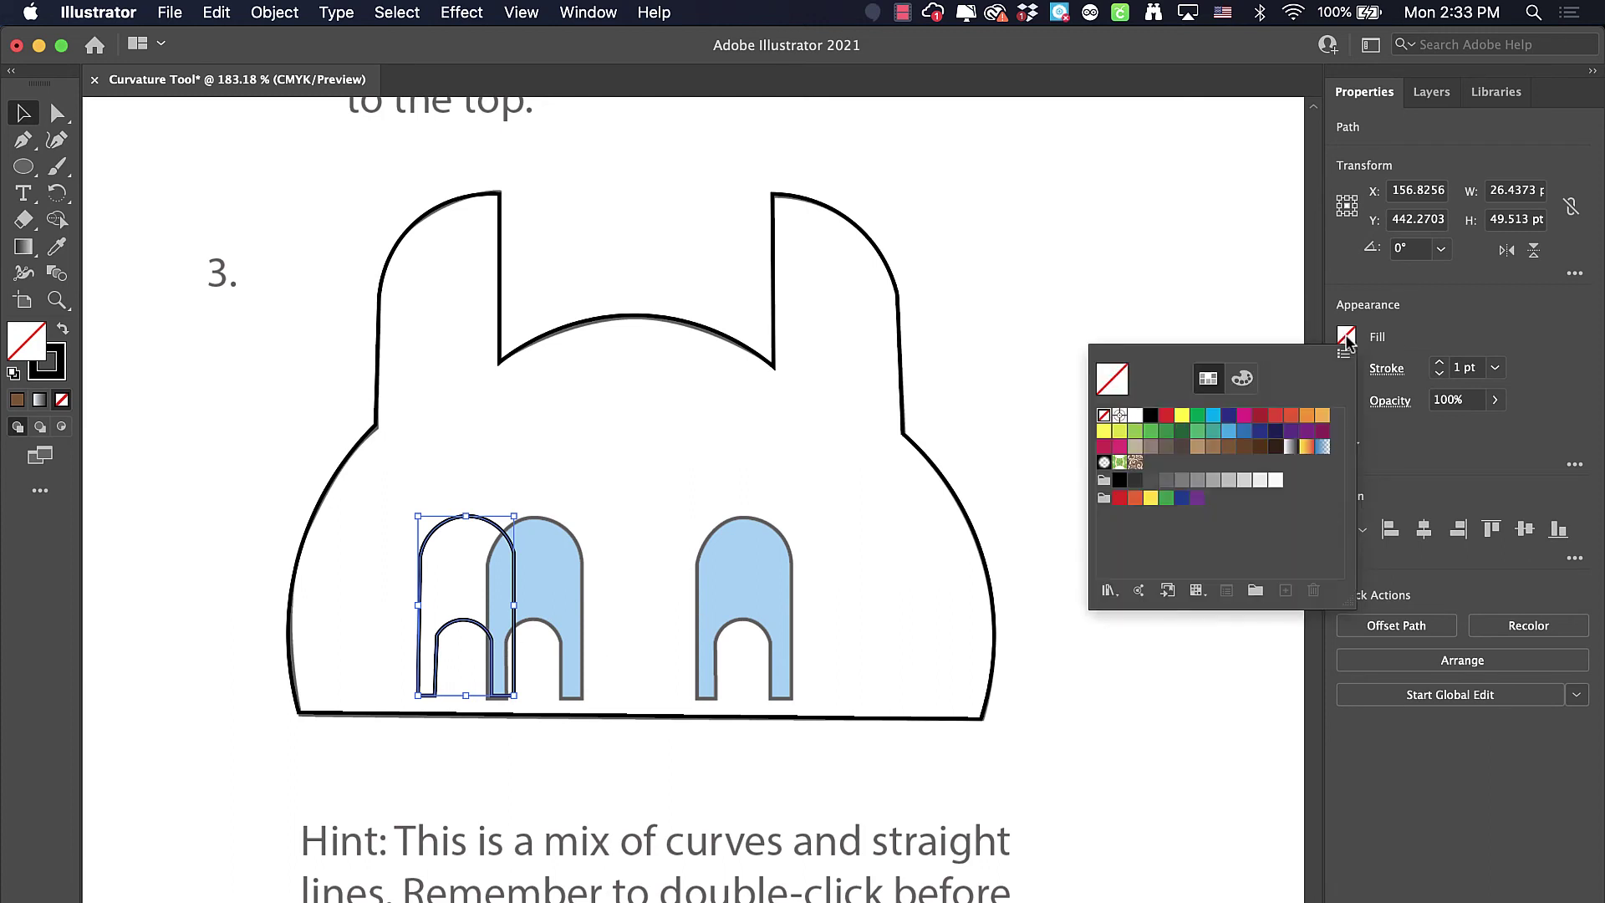
click(1211, 418)
click(433, 584)
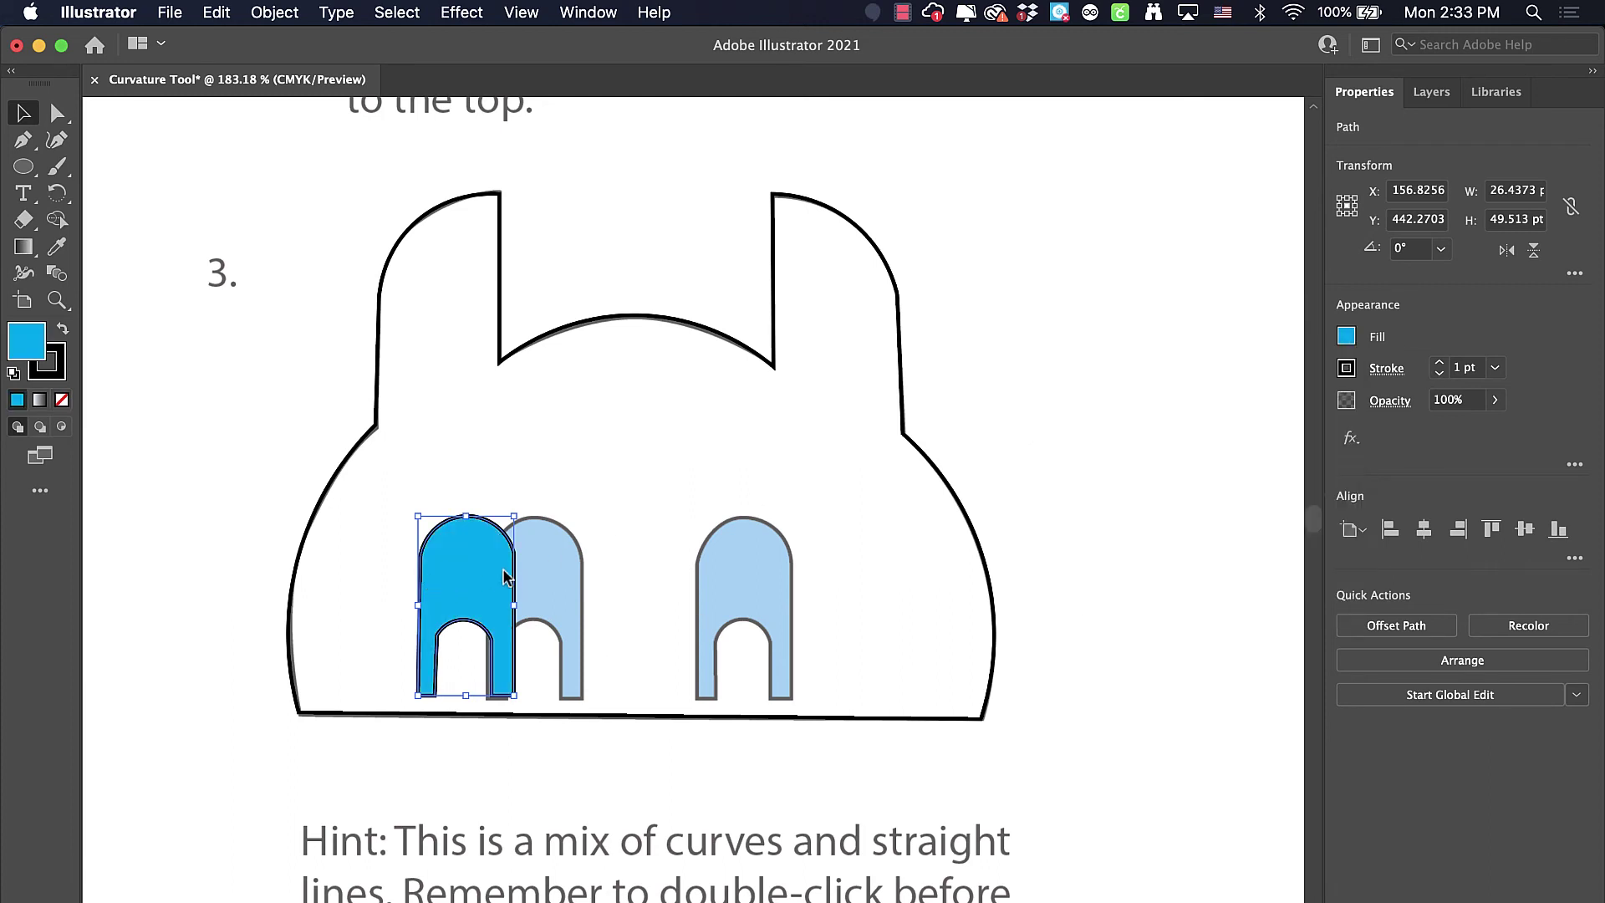
drag(490, 578, 559, 581)
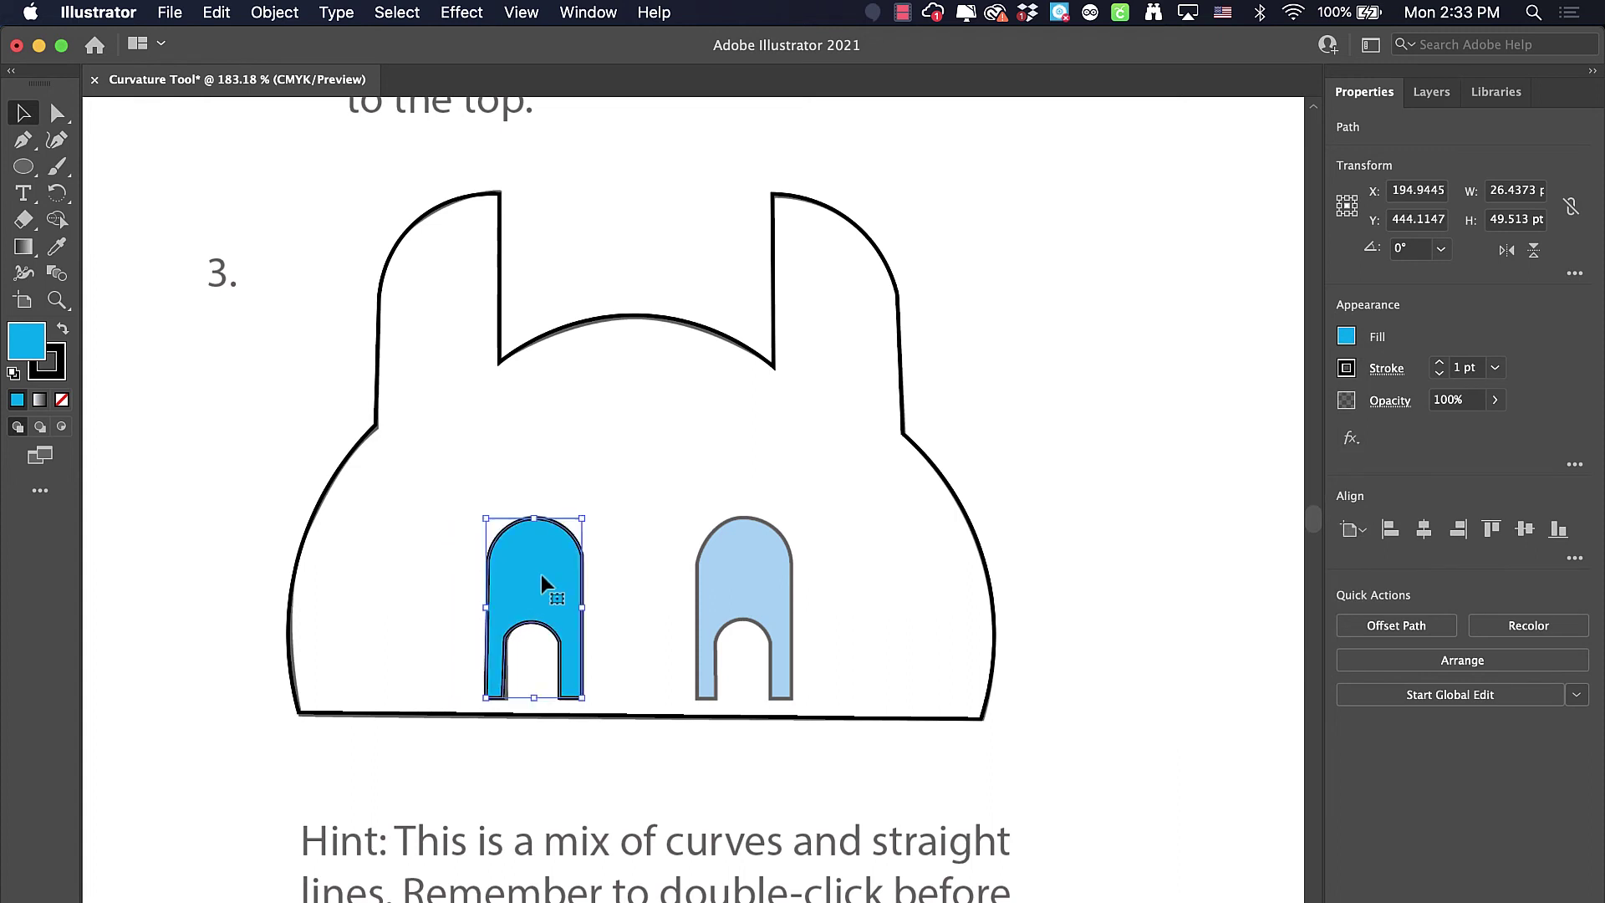
key(super+v)
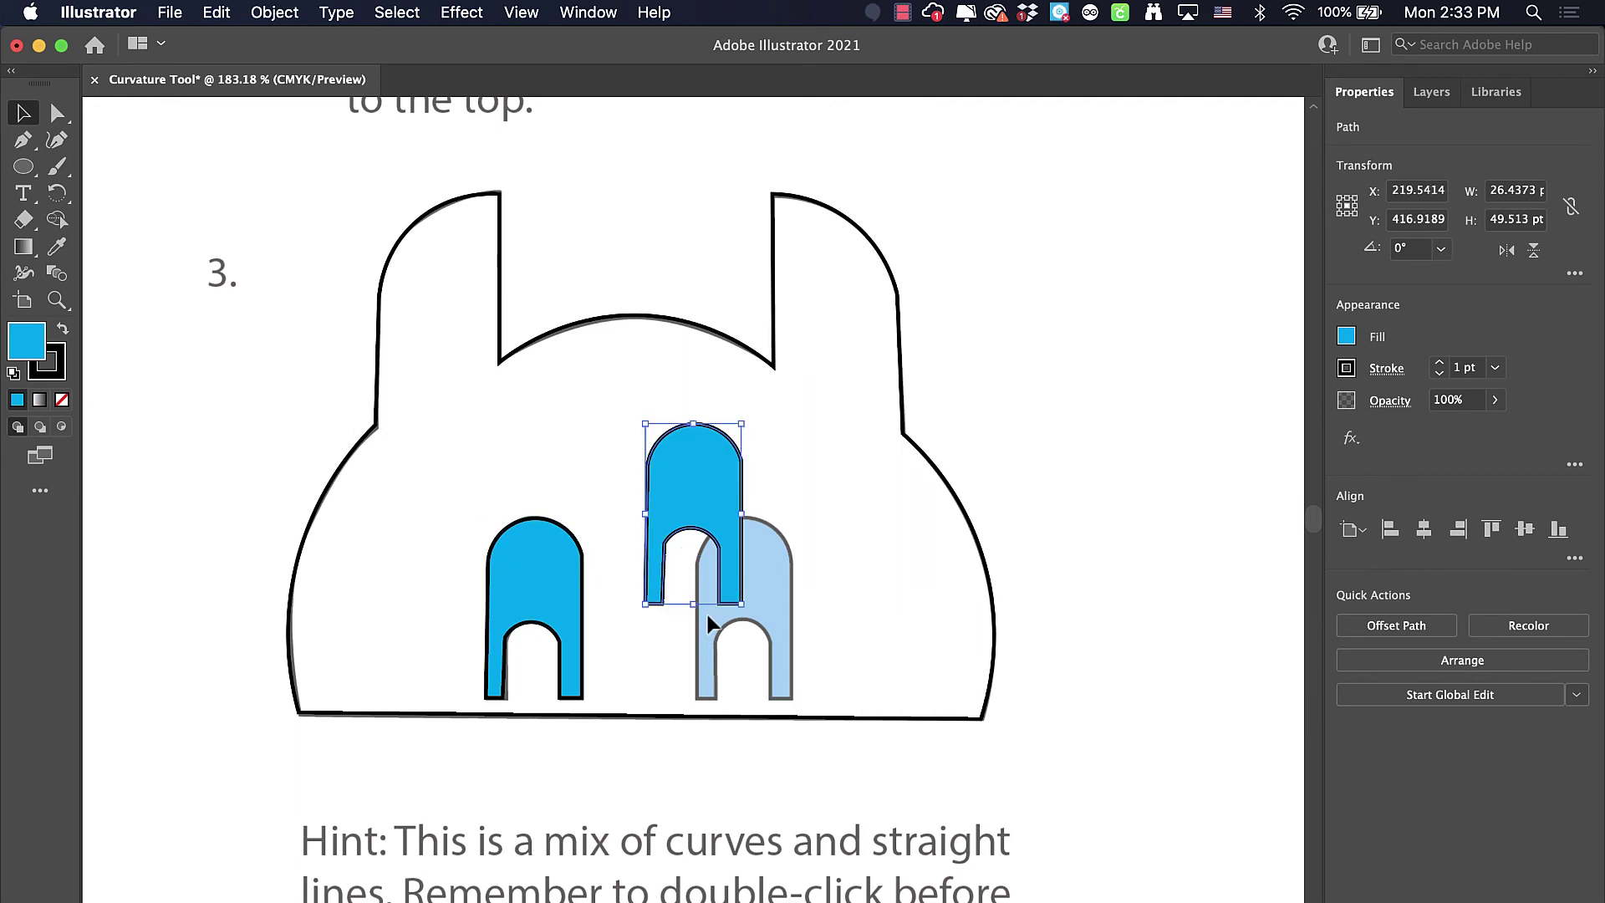
drag(702, 477, 744, 573)
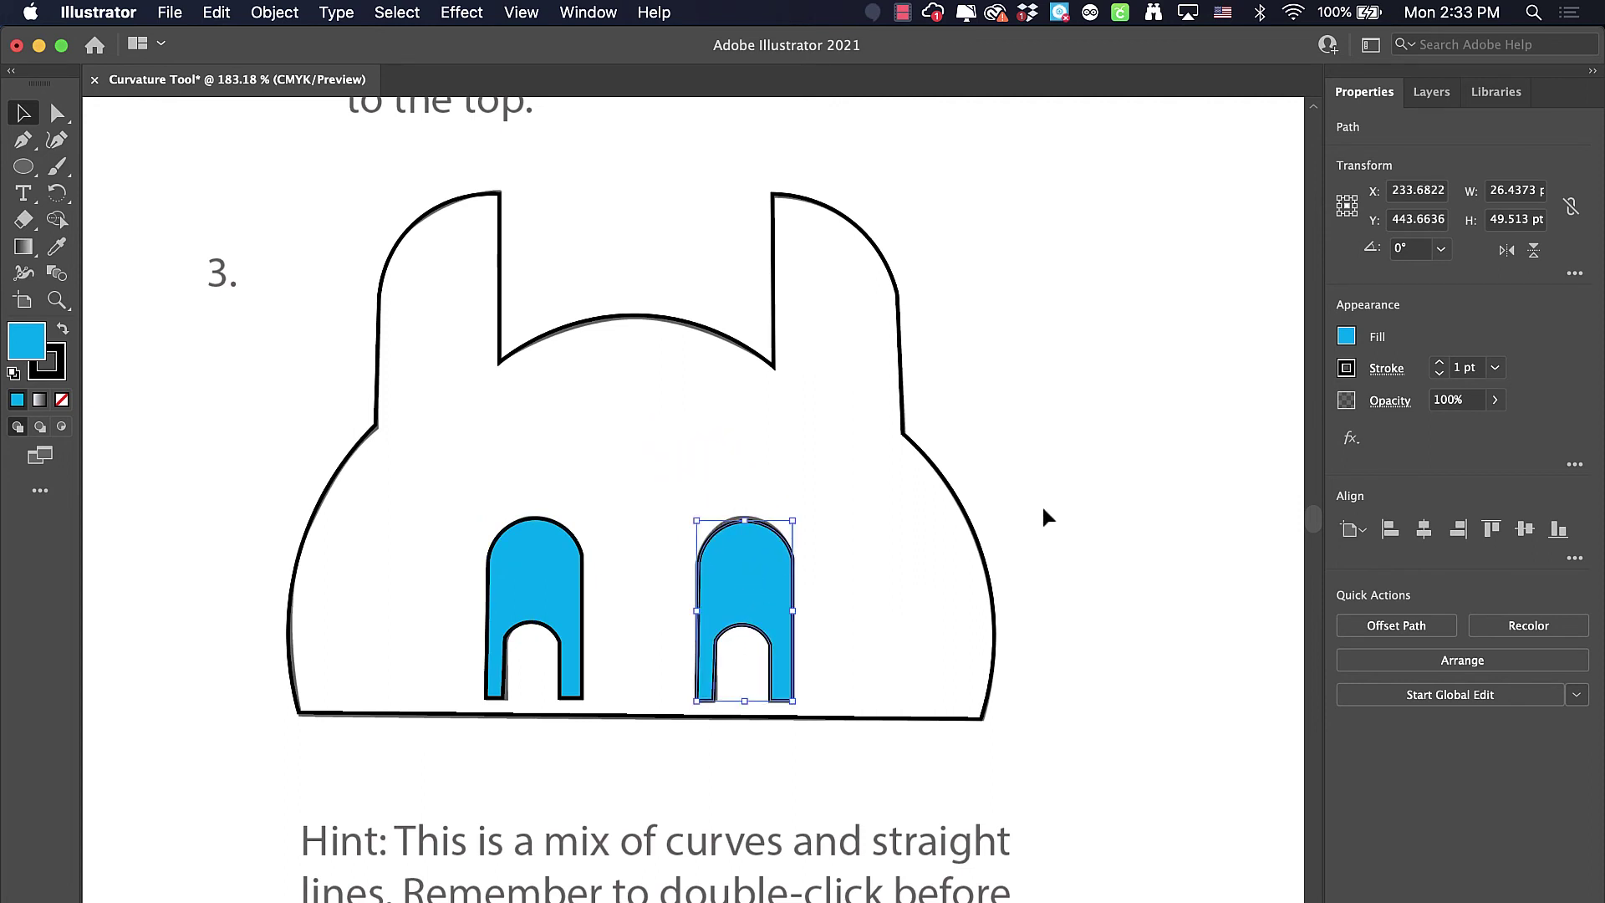
- Pan the page to centre exercise 4's orange fish
key(space)
drag(1196, 508, 466, 472)
drag(861, 471, 267, 471)
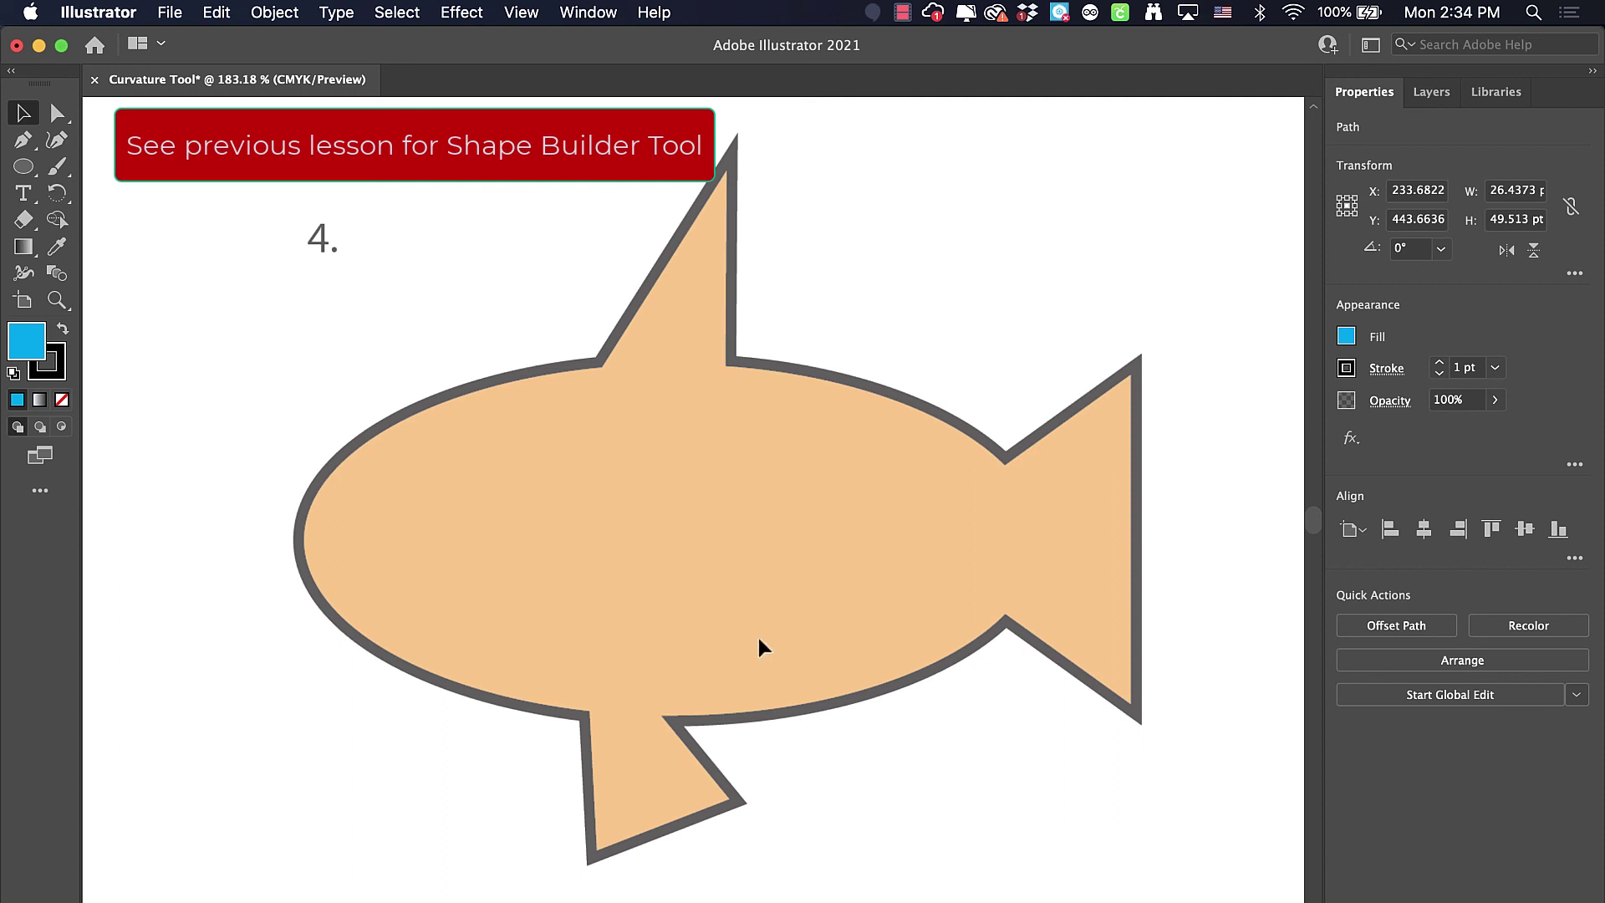
- Deselect, choose the Curvature tool, and set an orange fill with a 3 pt stroke
click(1017, 497)
click(50, 146)
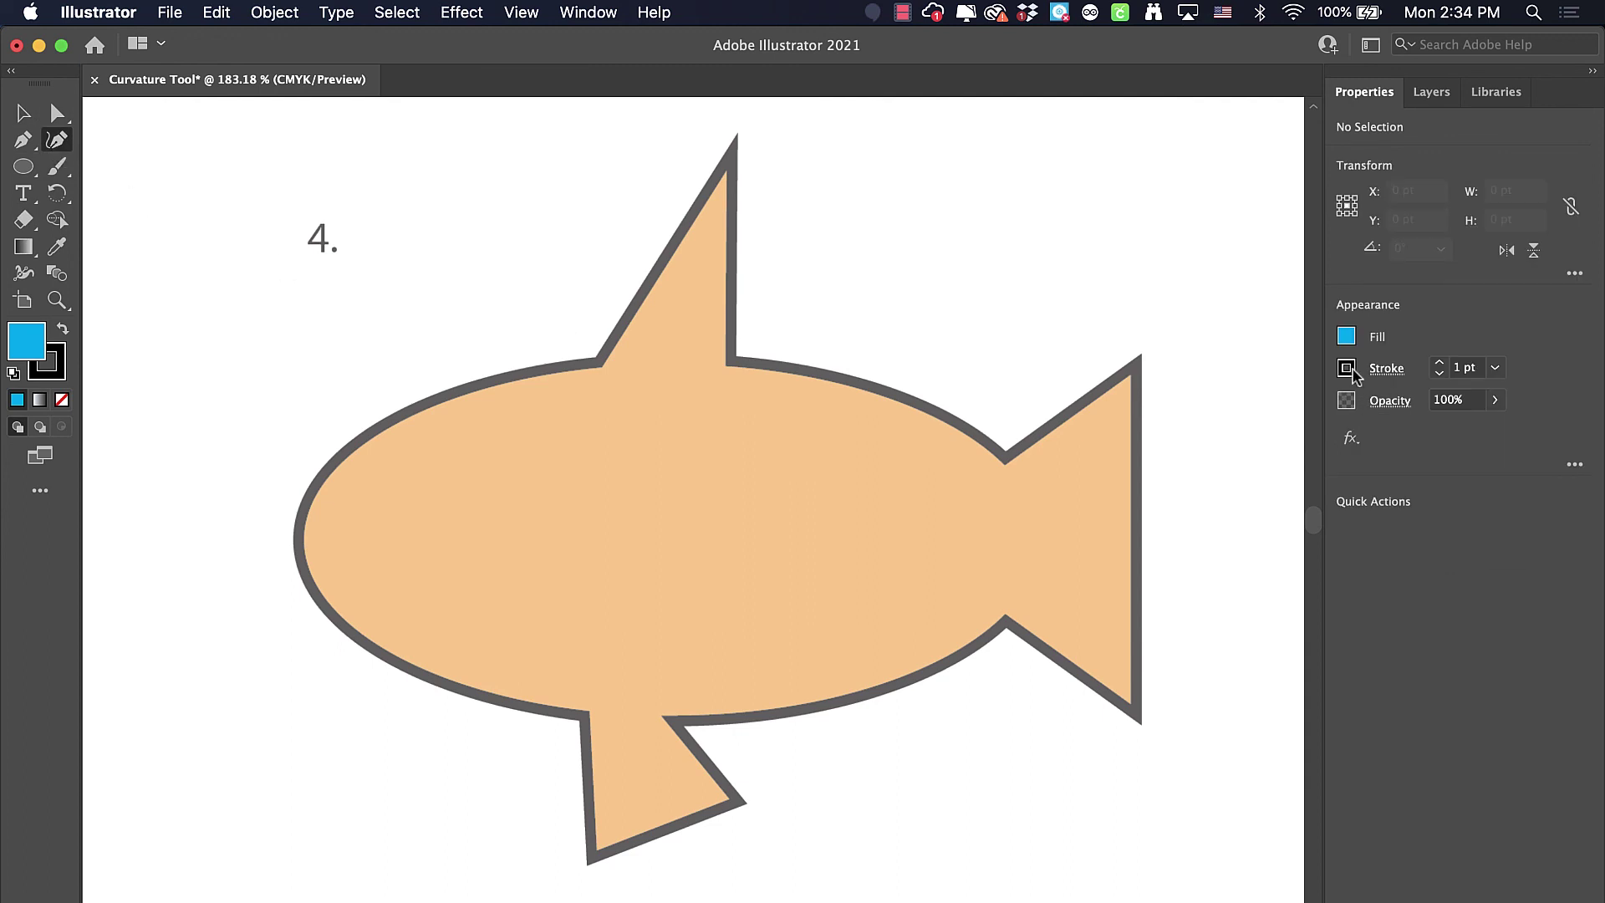
click(1347, 336)
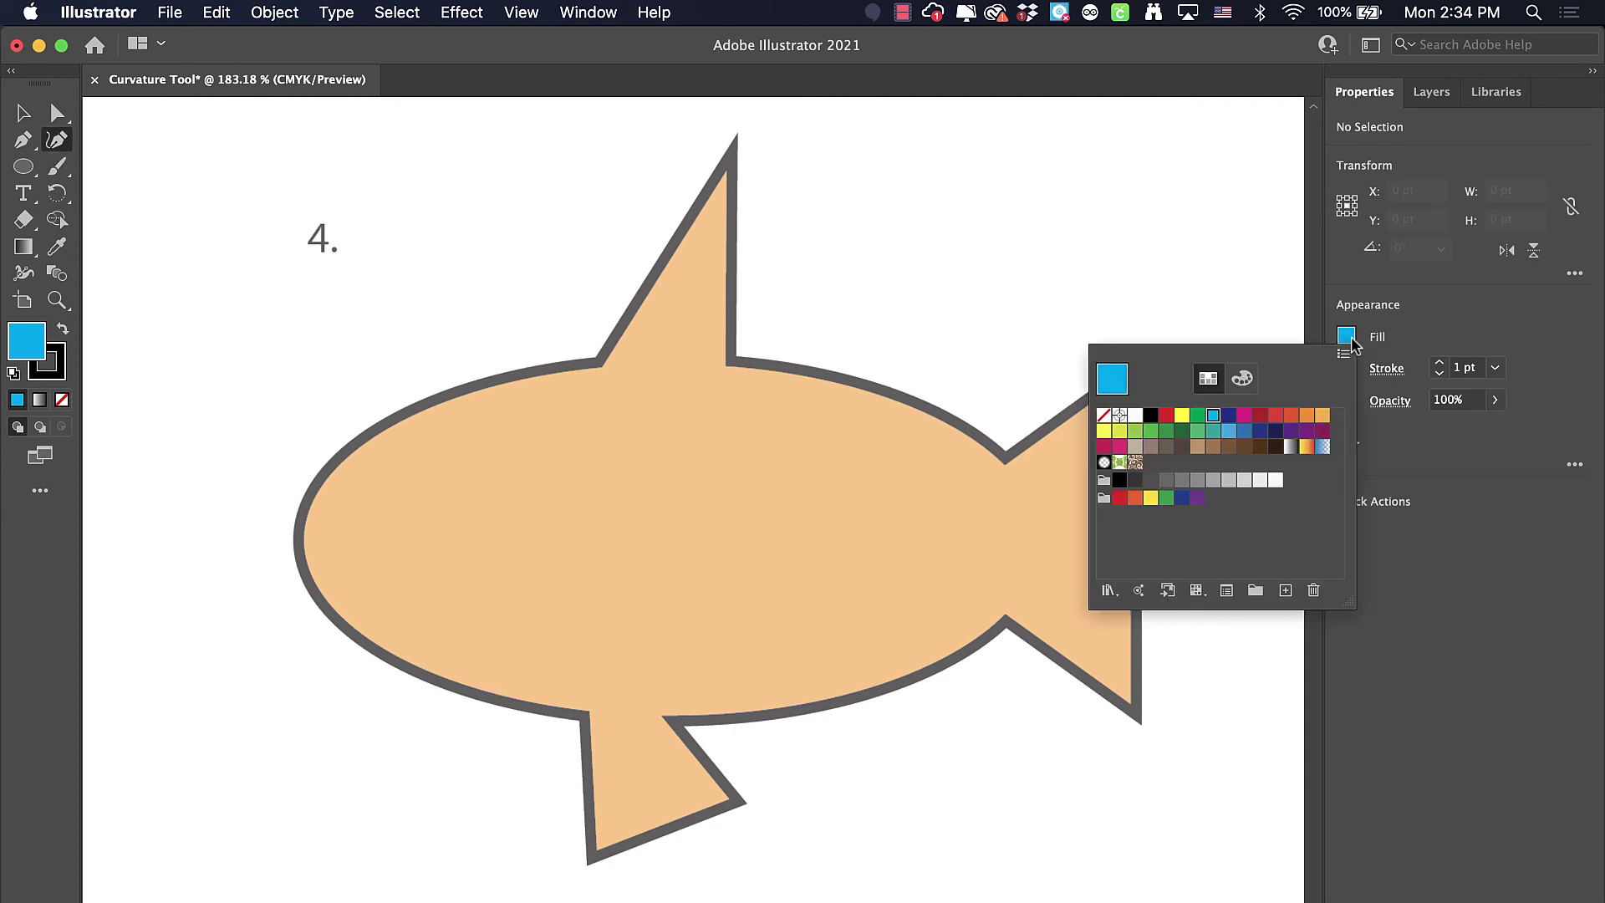
click(1307, 415)
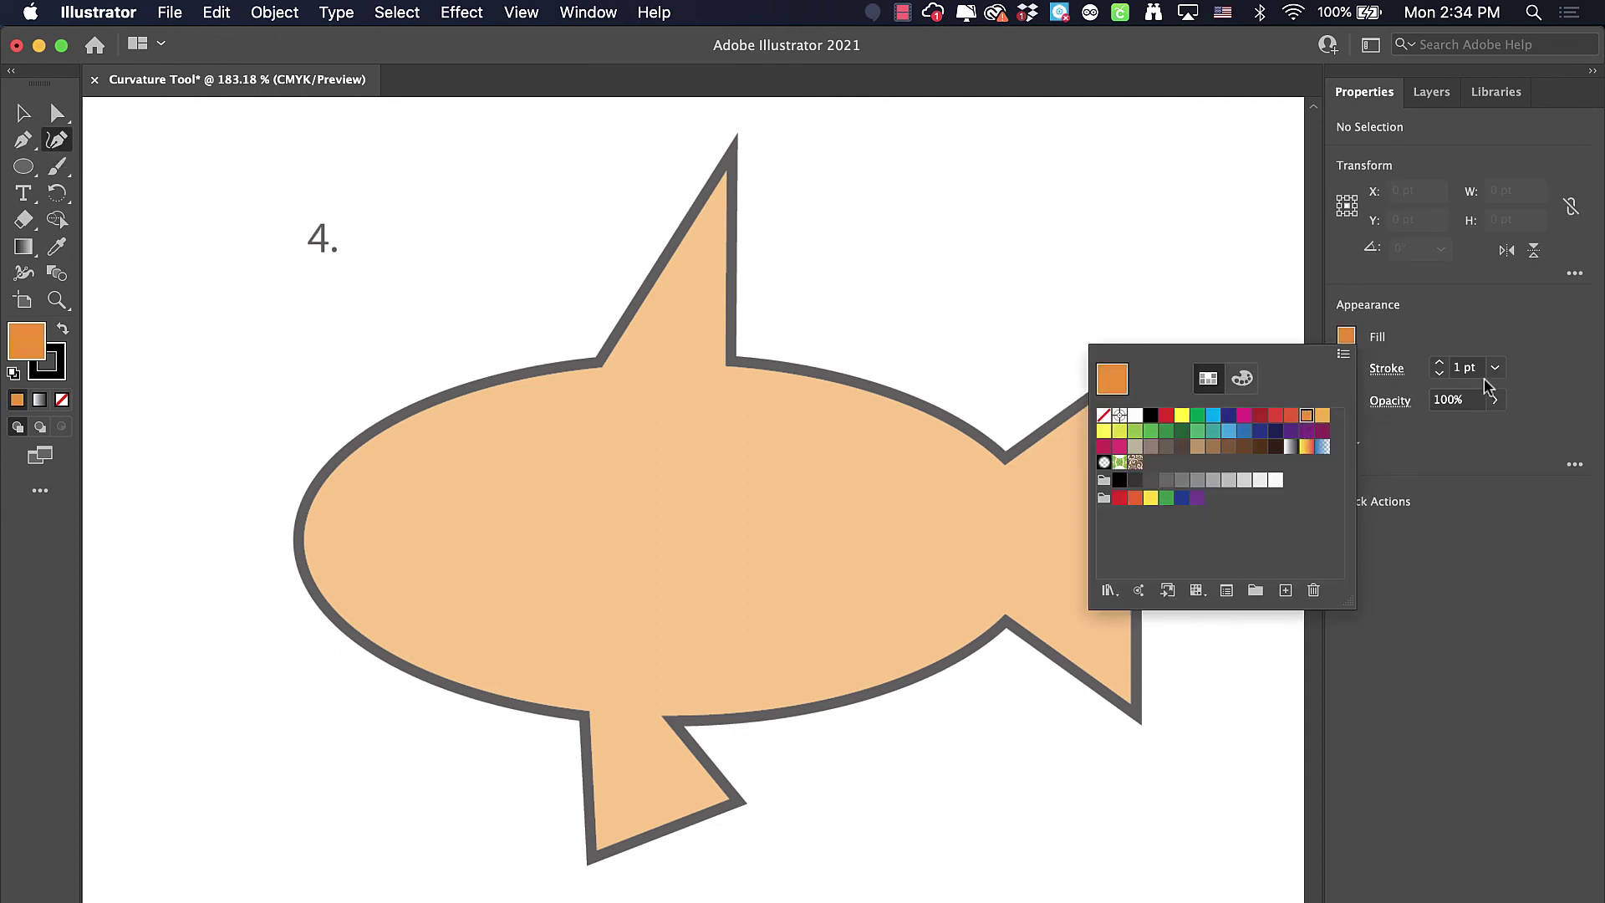
click(1442, 370)
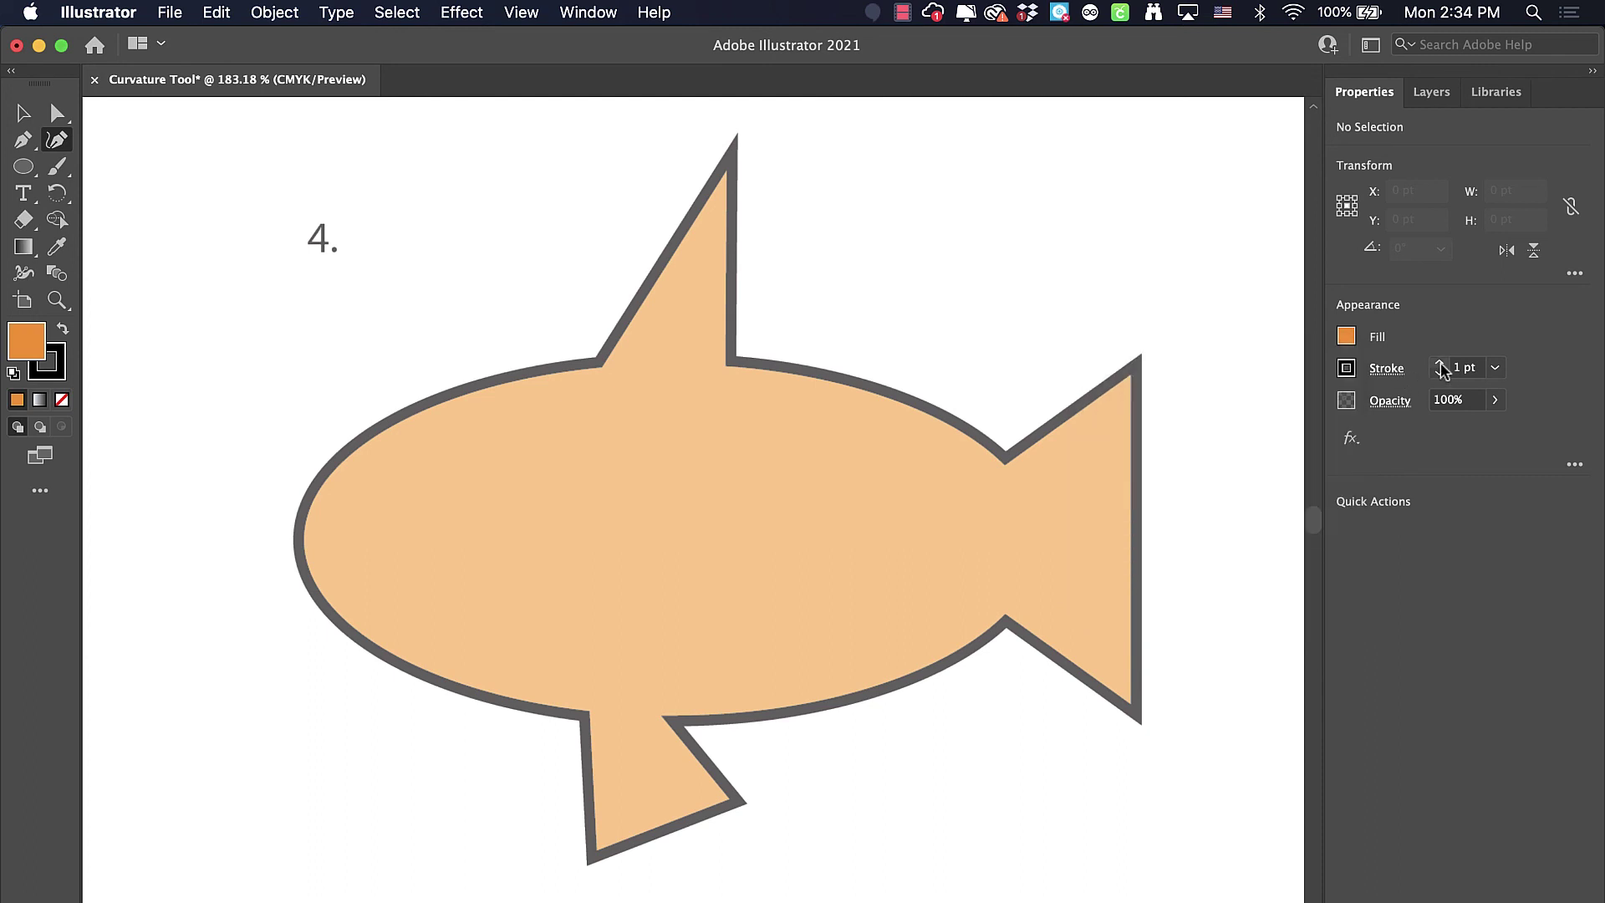
click(1439, 364)
- Trace from the top fin tip around the fish's front, lower fin and belly to the lower tail notch
click(736, 142)
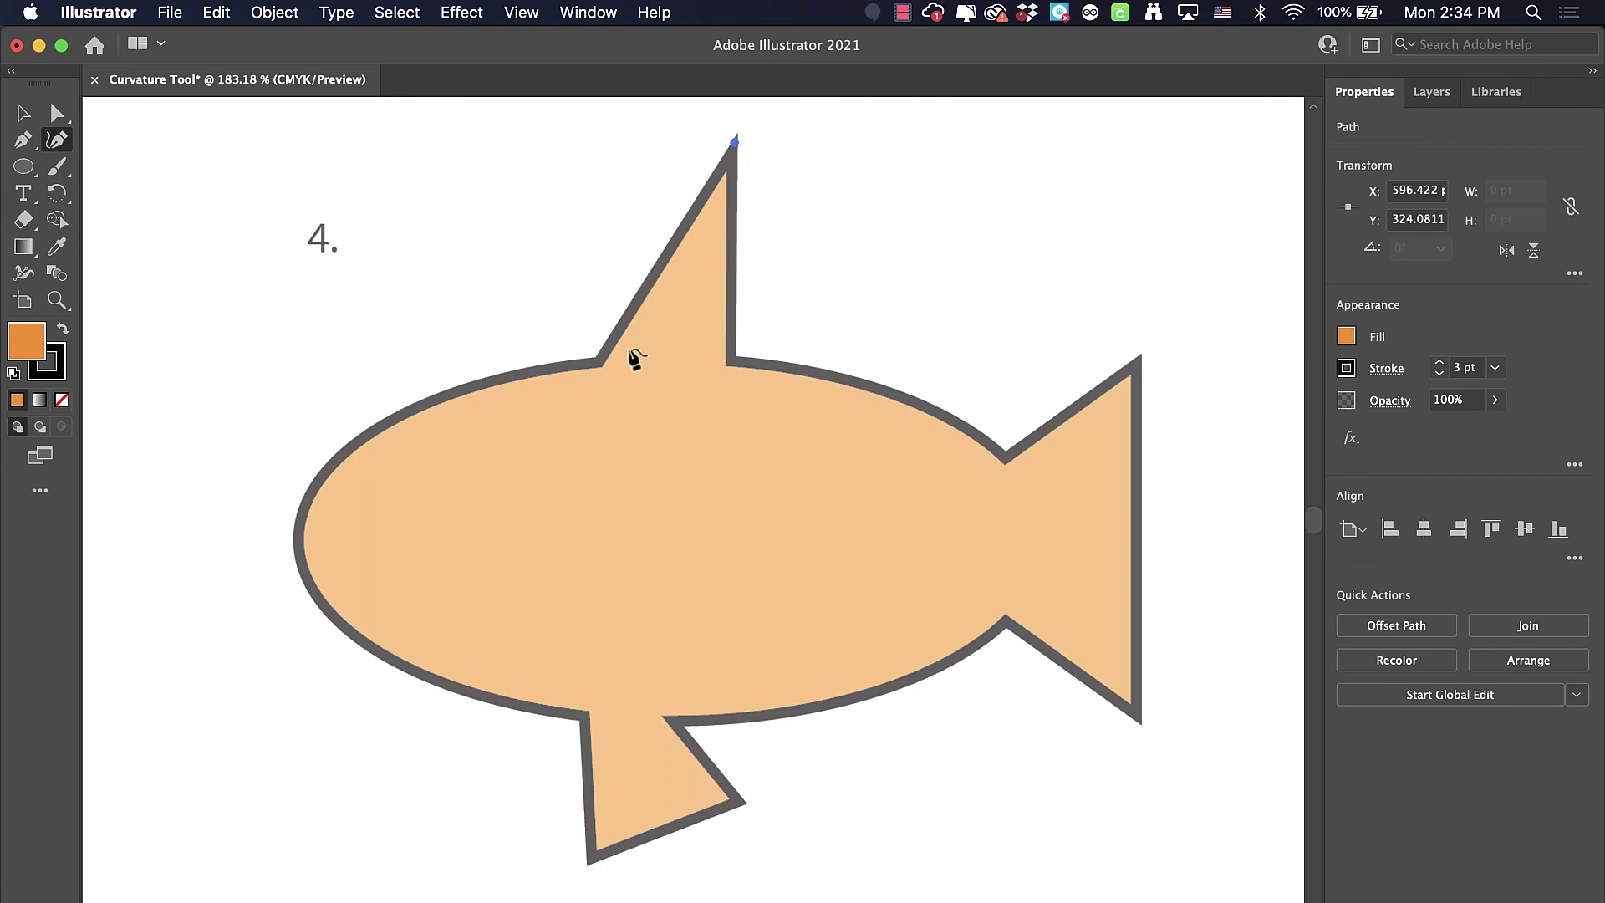
click(595, 361)
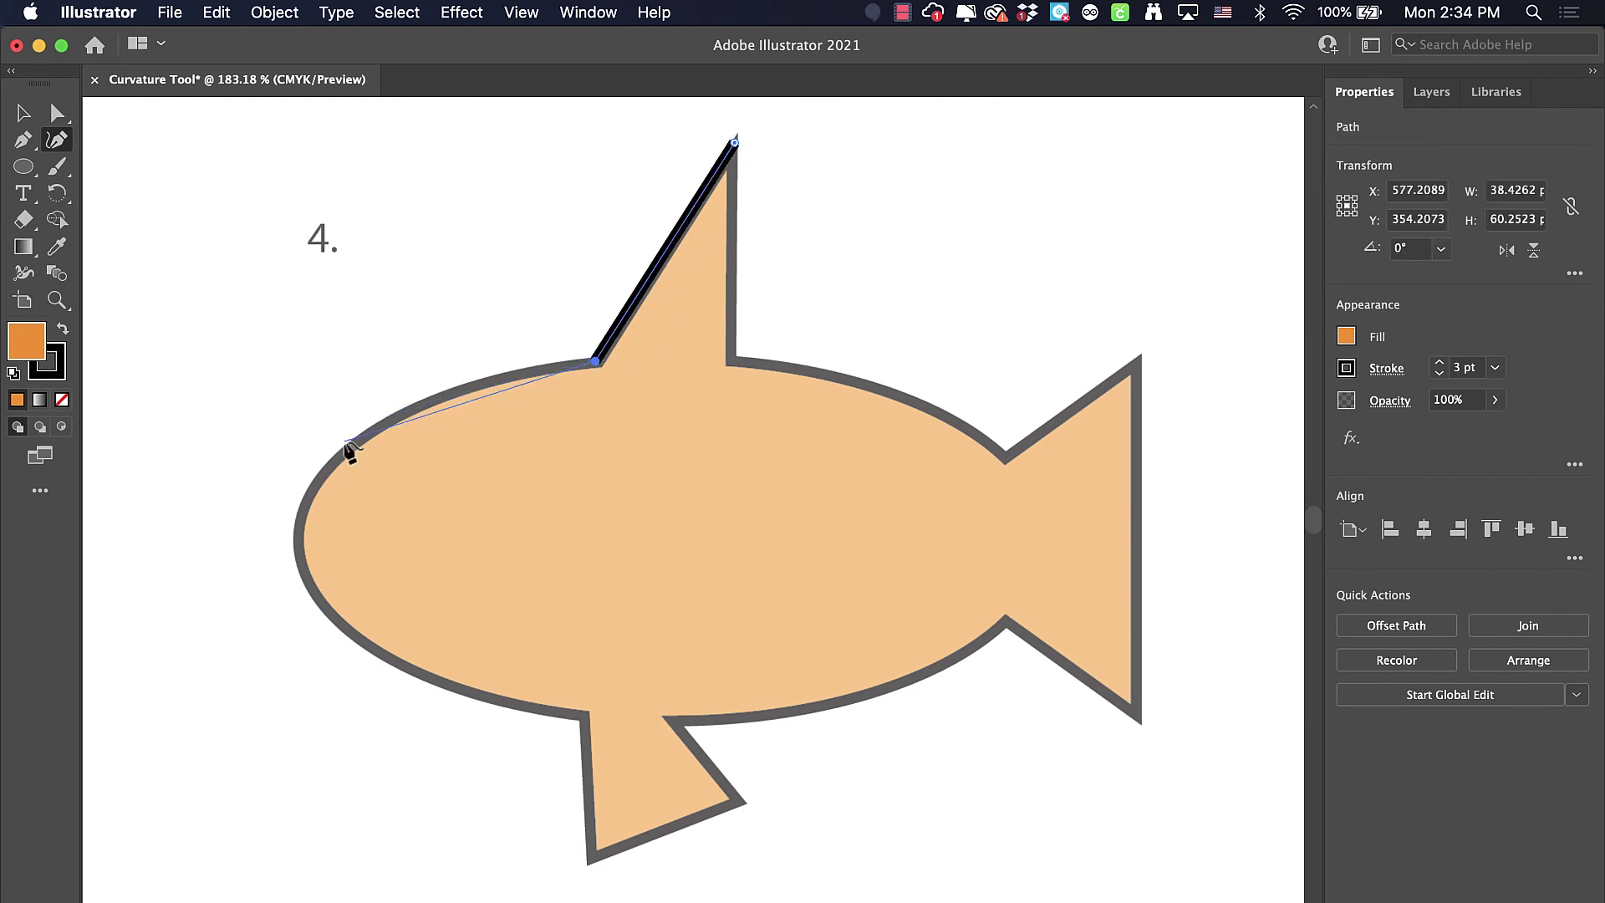
click(299, 533)
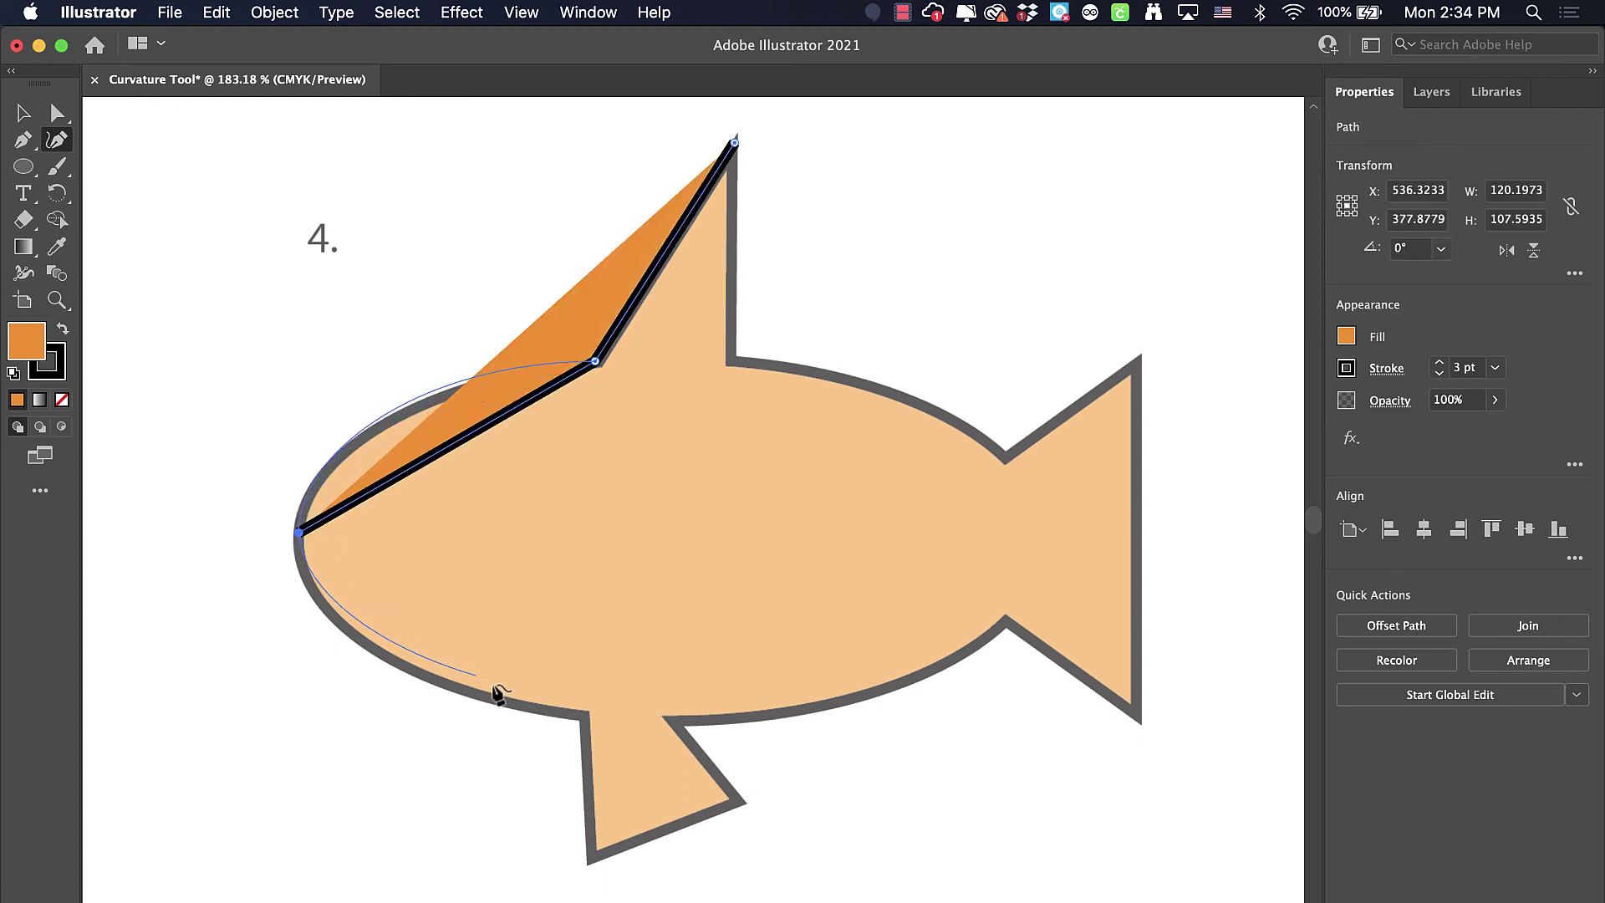
click(579, 717)
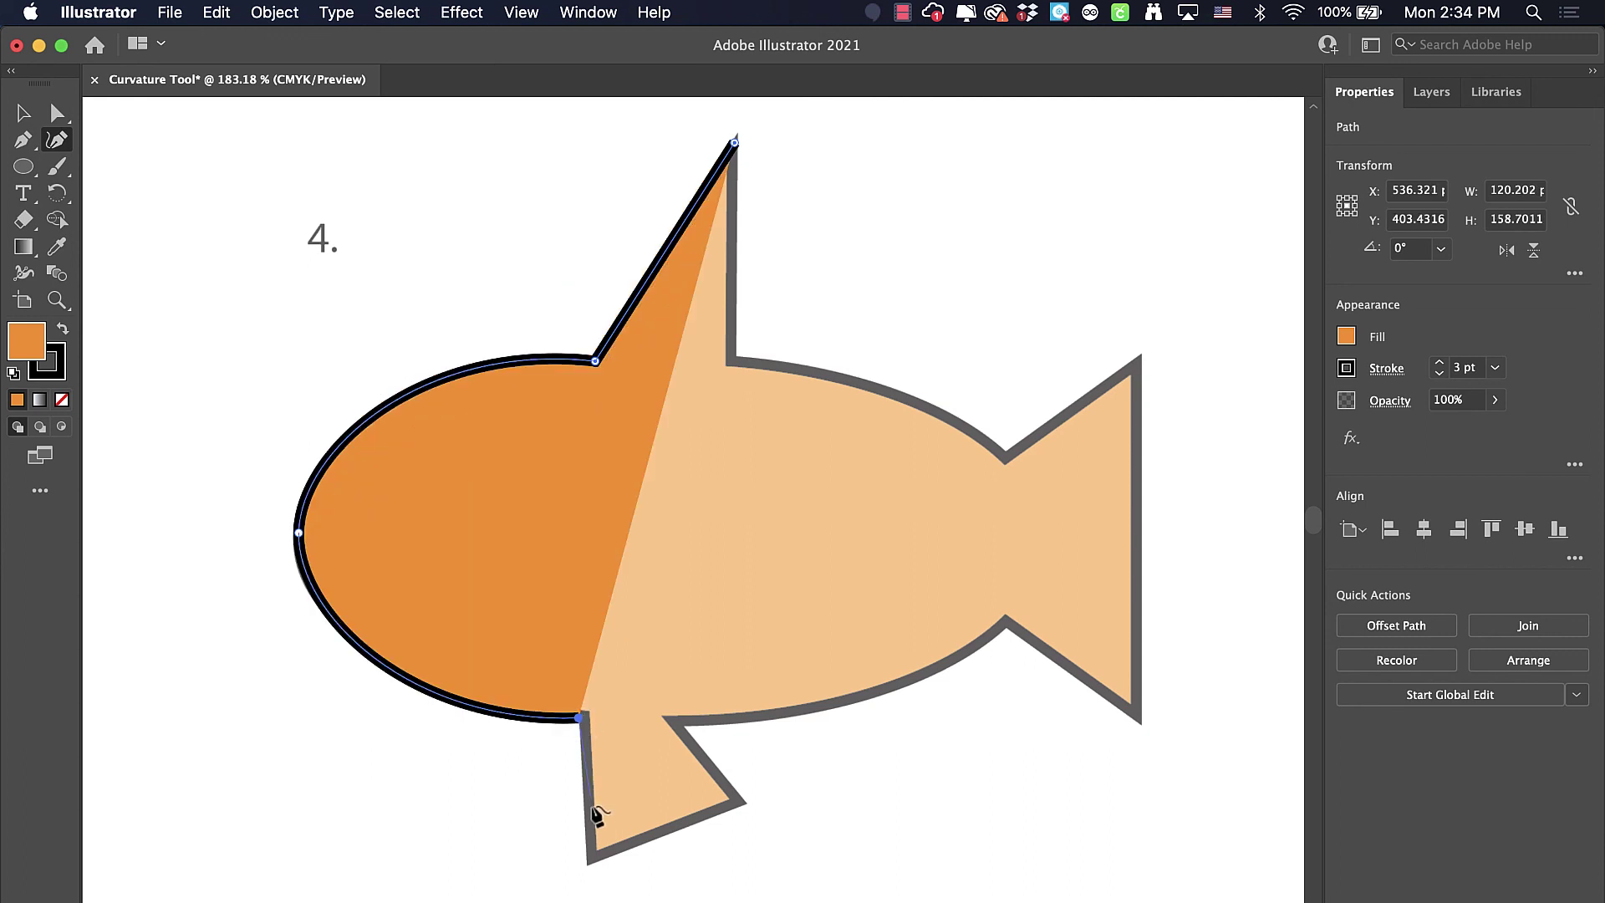
click(590, 859)
click(733, 802)
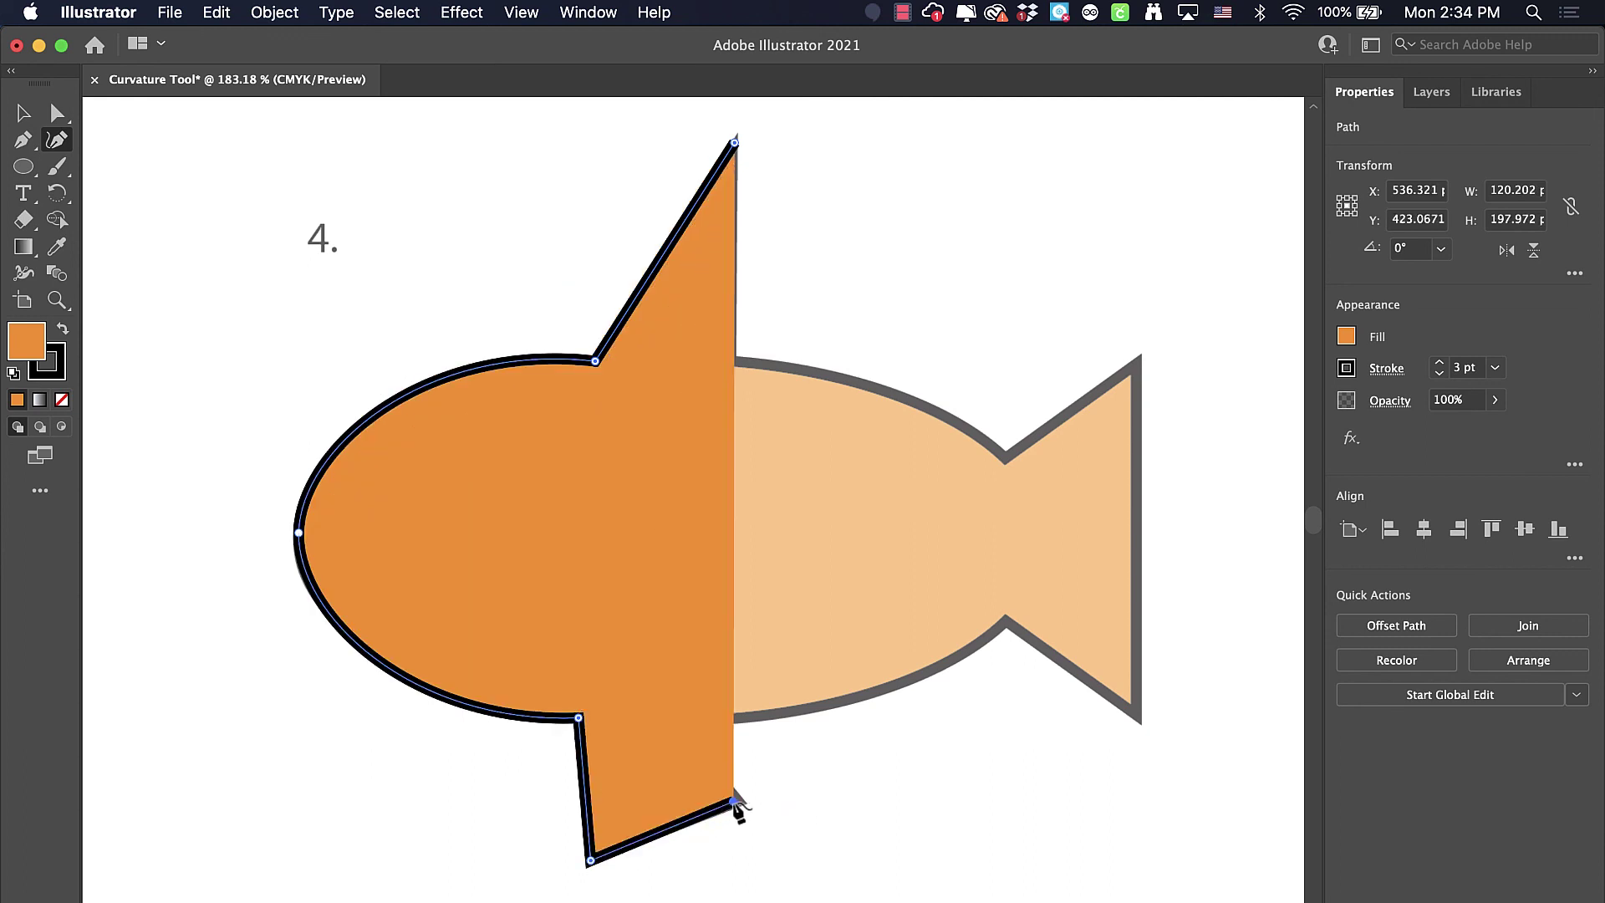
click(666, 717)
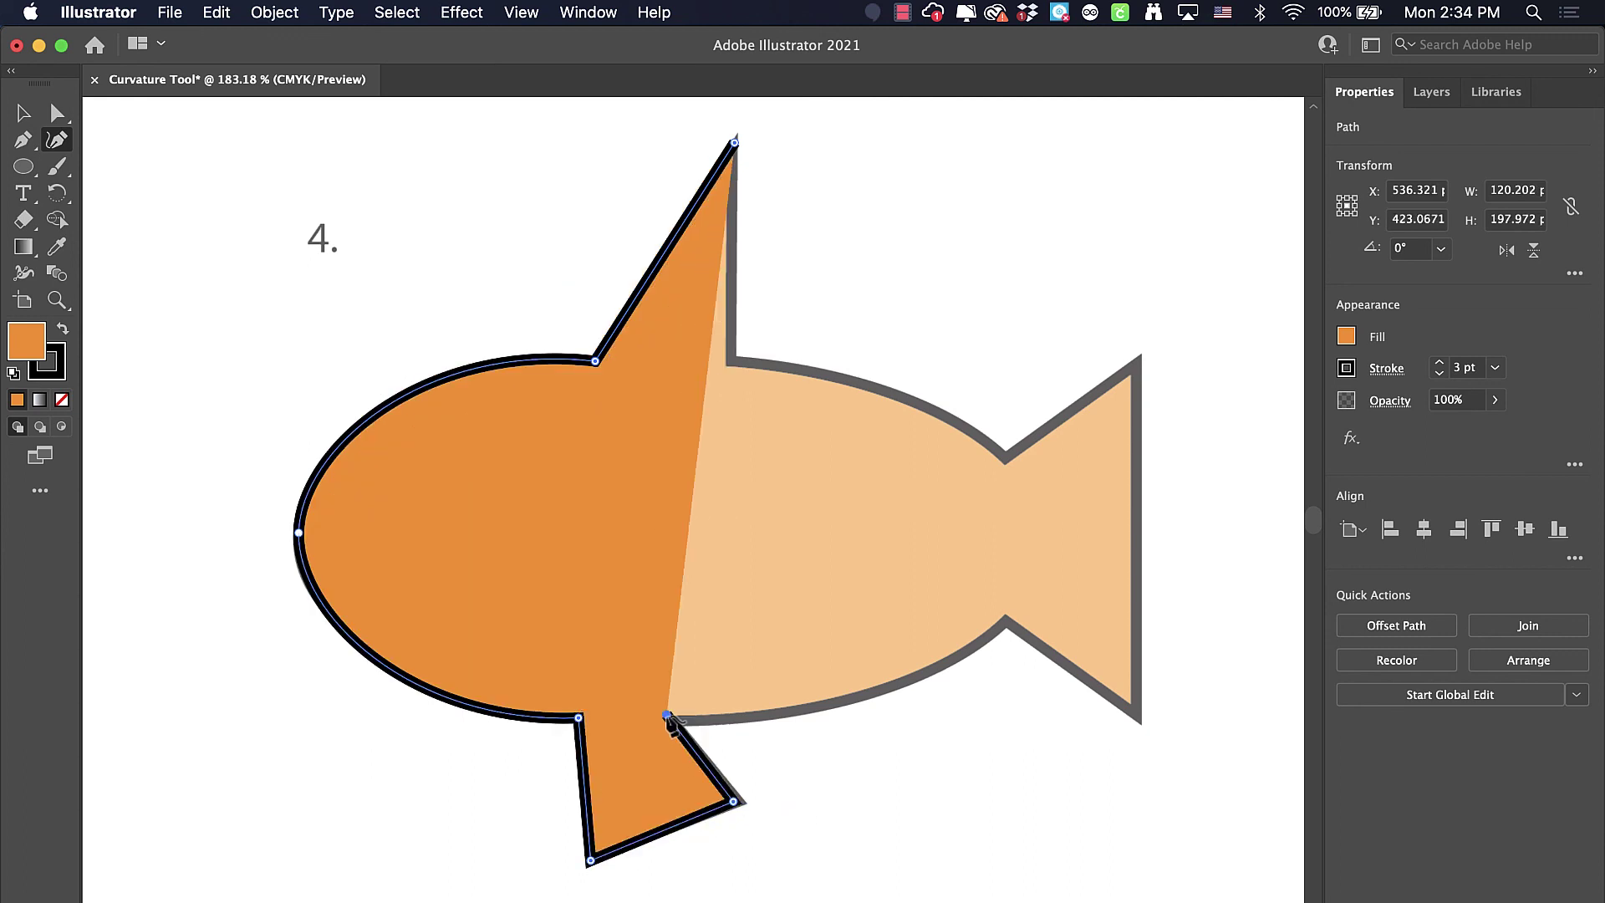
click(849, 700)
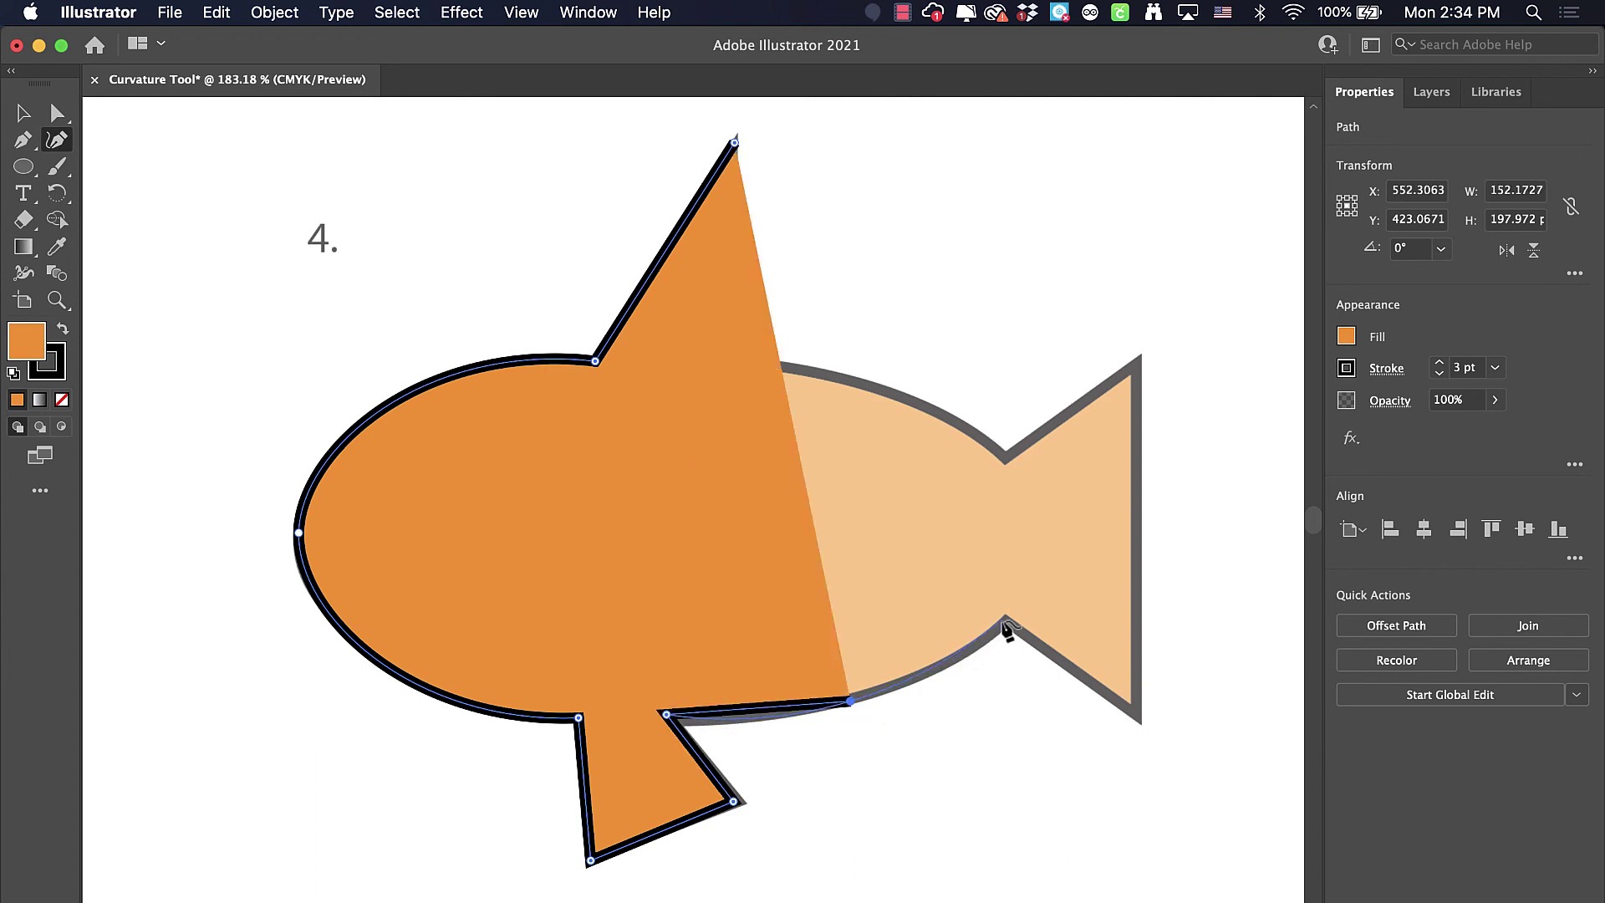
click(1003, 619)
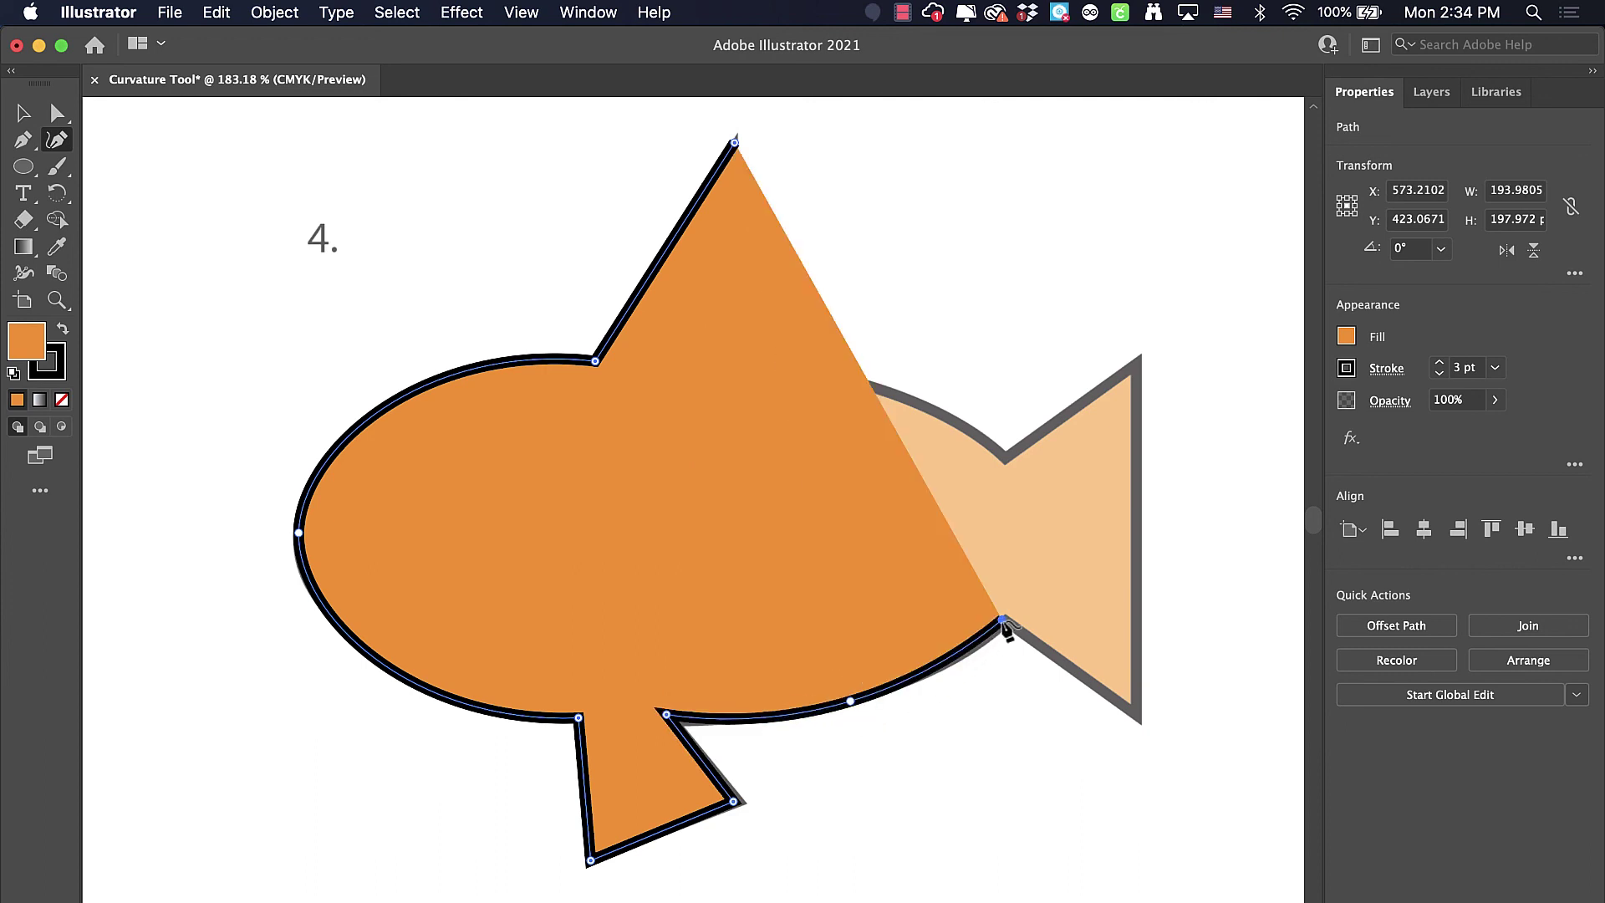
- Set Fill to None, then trace the tail and back, closing the path at the top fin tip
click(1346, 336)
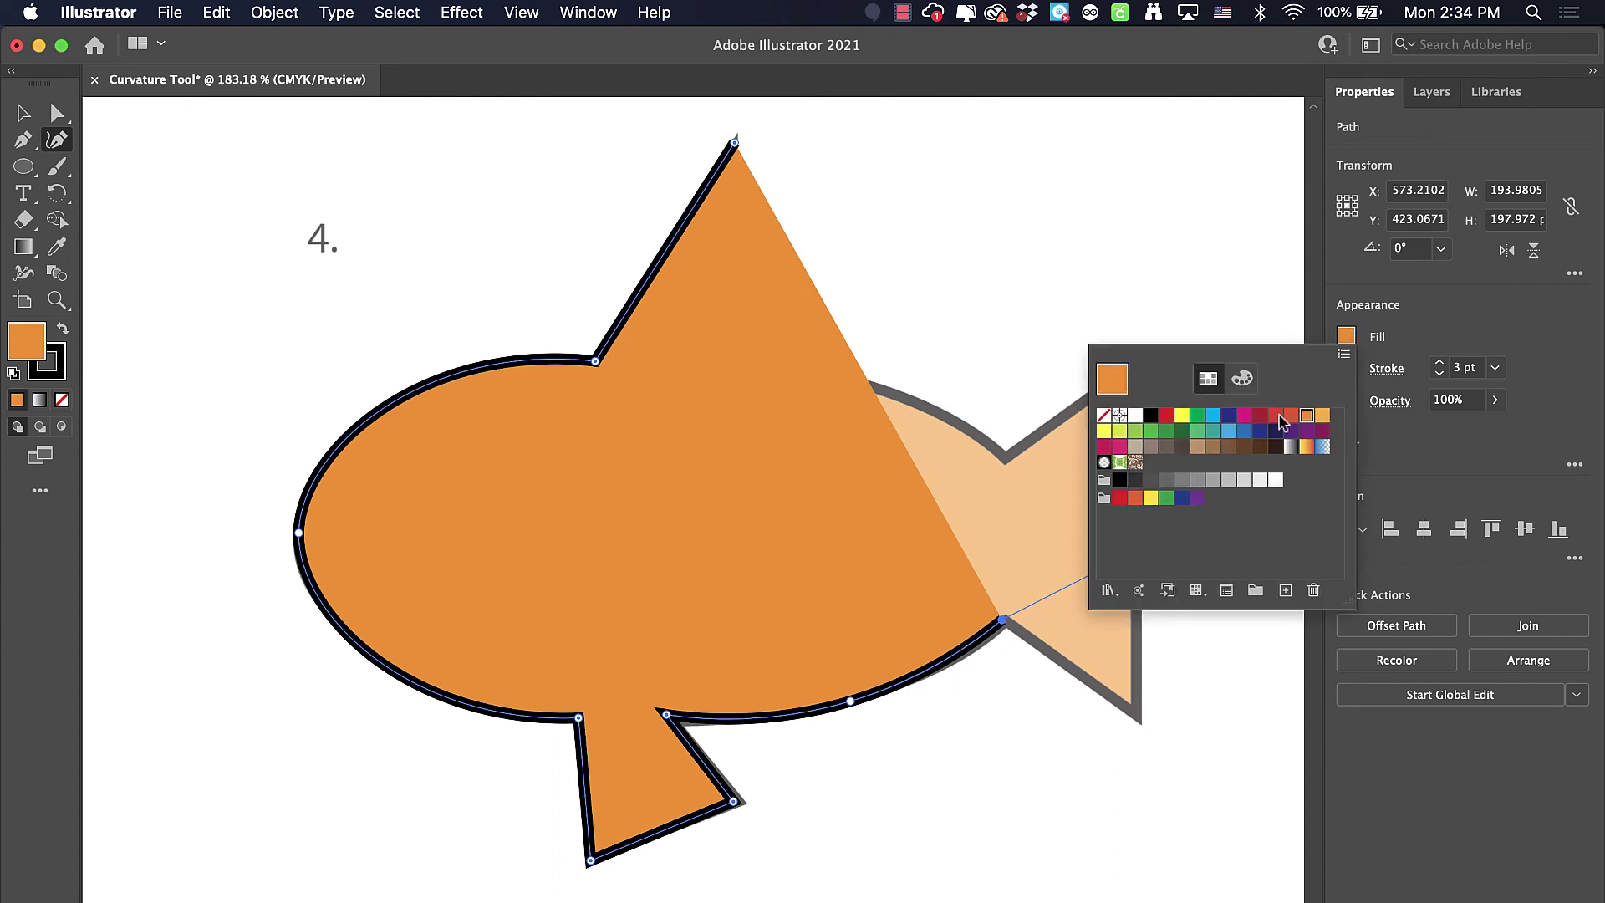
click(1101, 418)
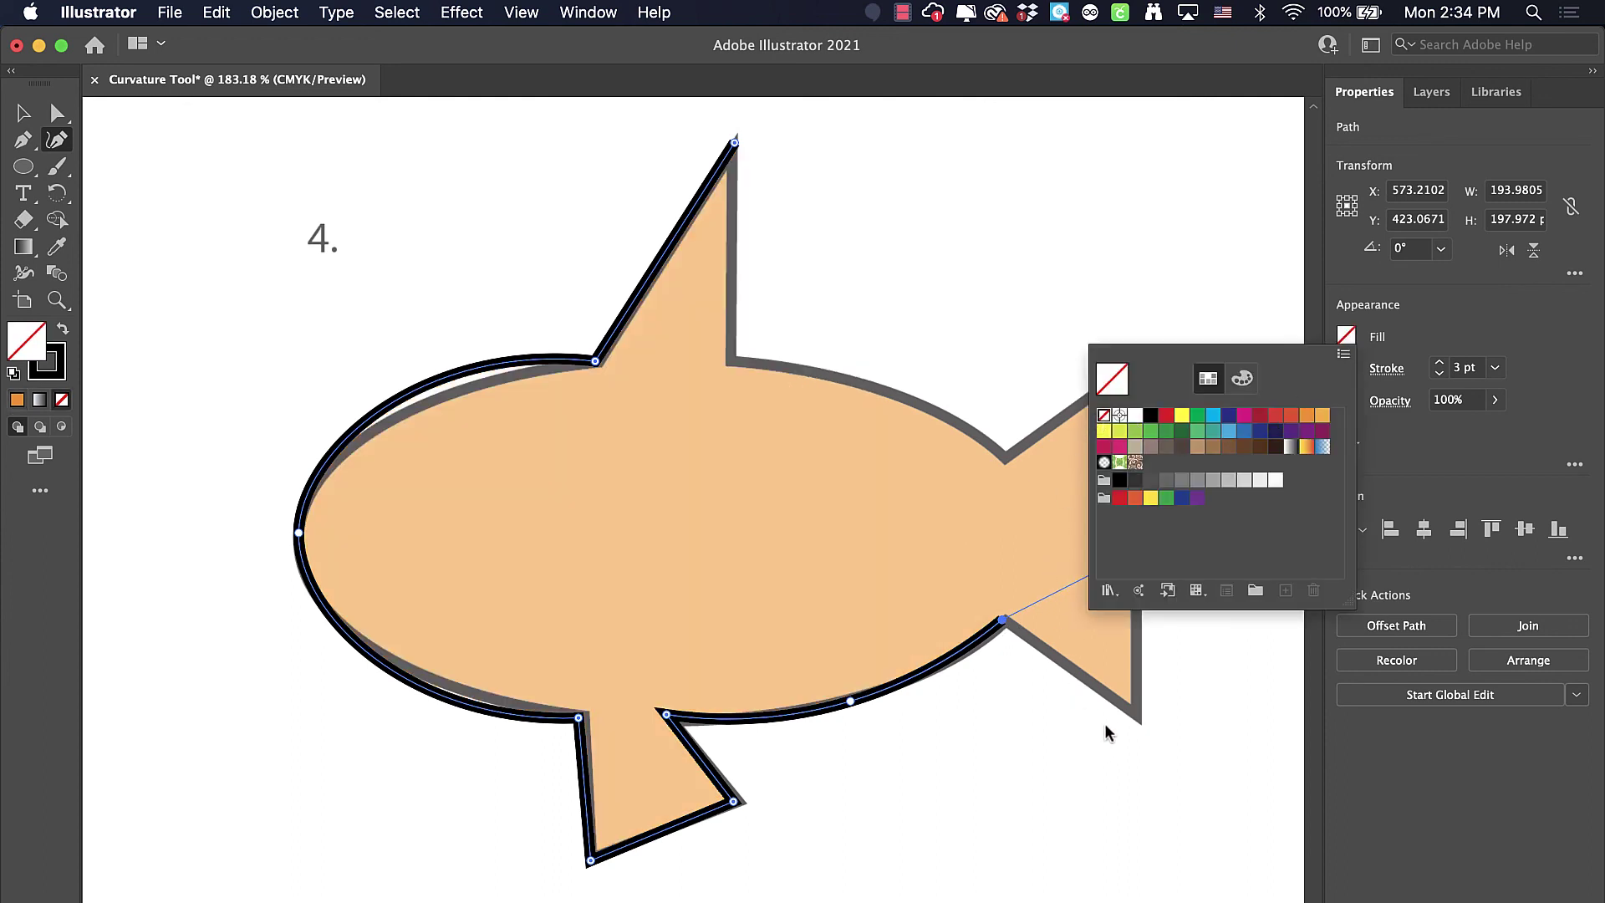
key(Escape)
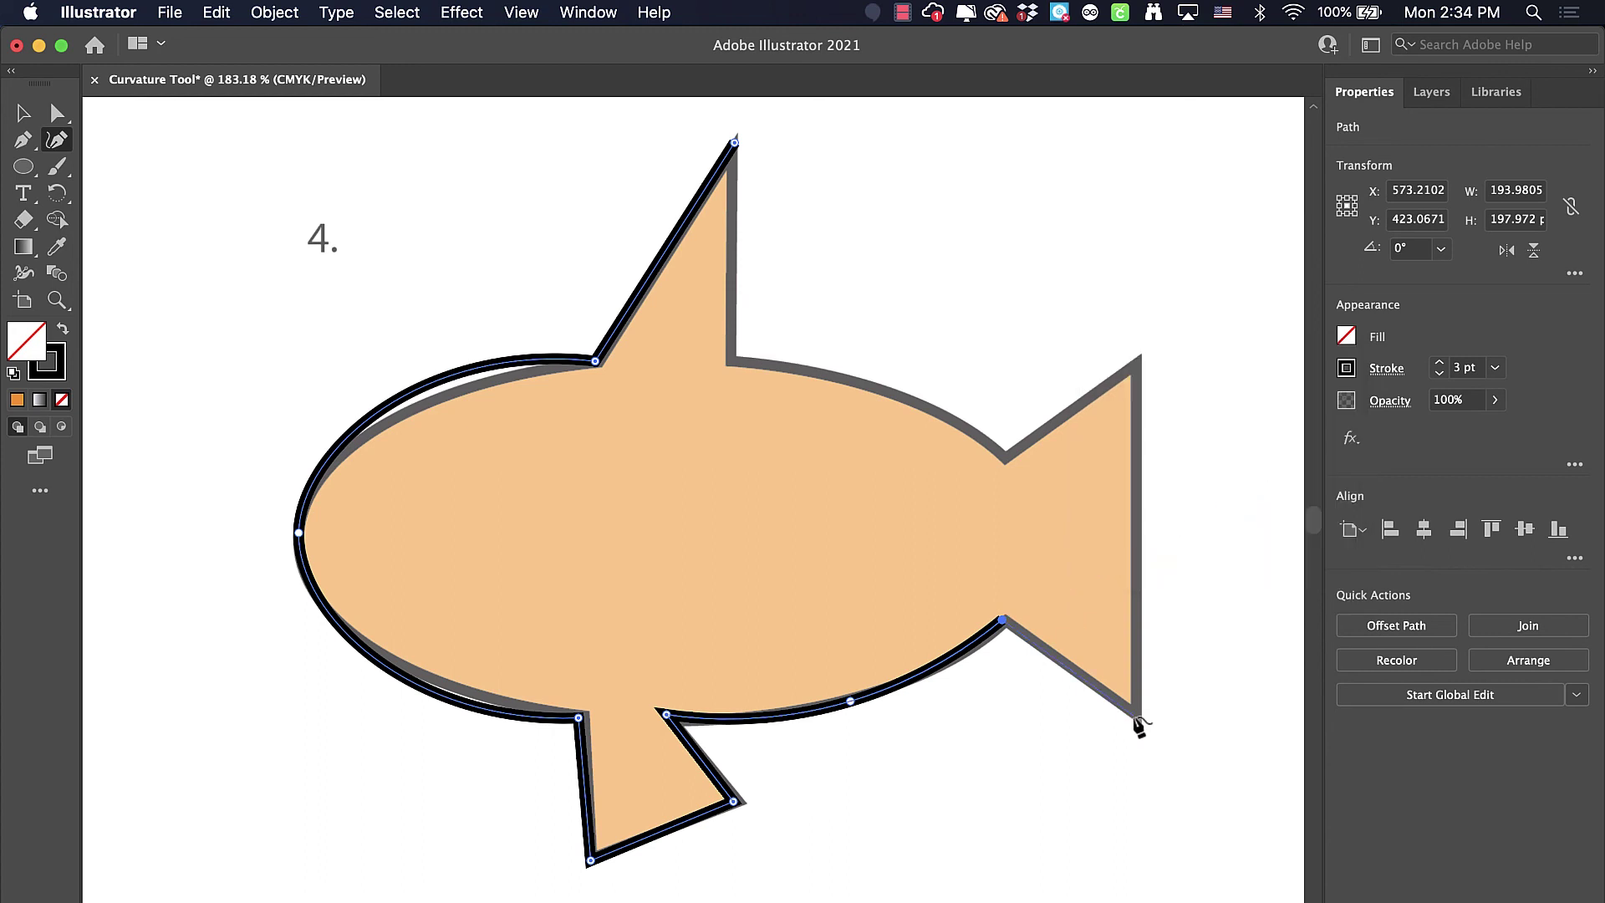
click(1134, 716)
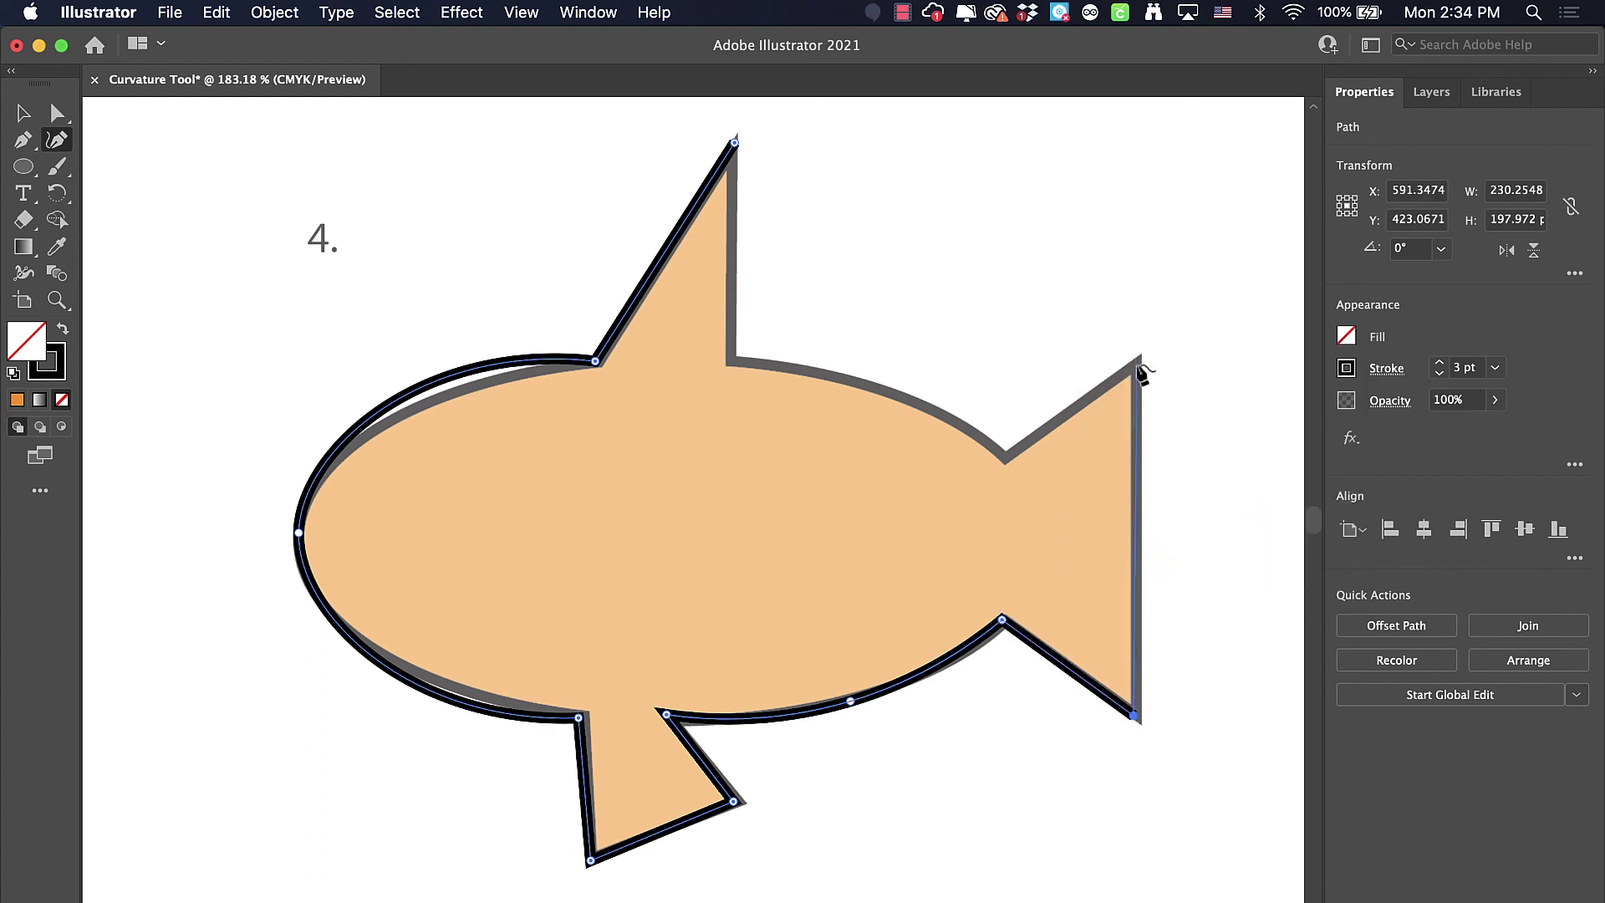
click(1139, 365)
click(1005, 457)
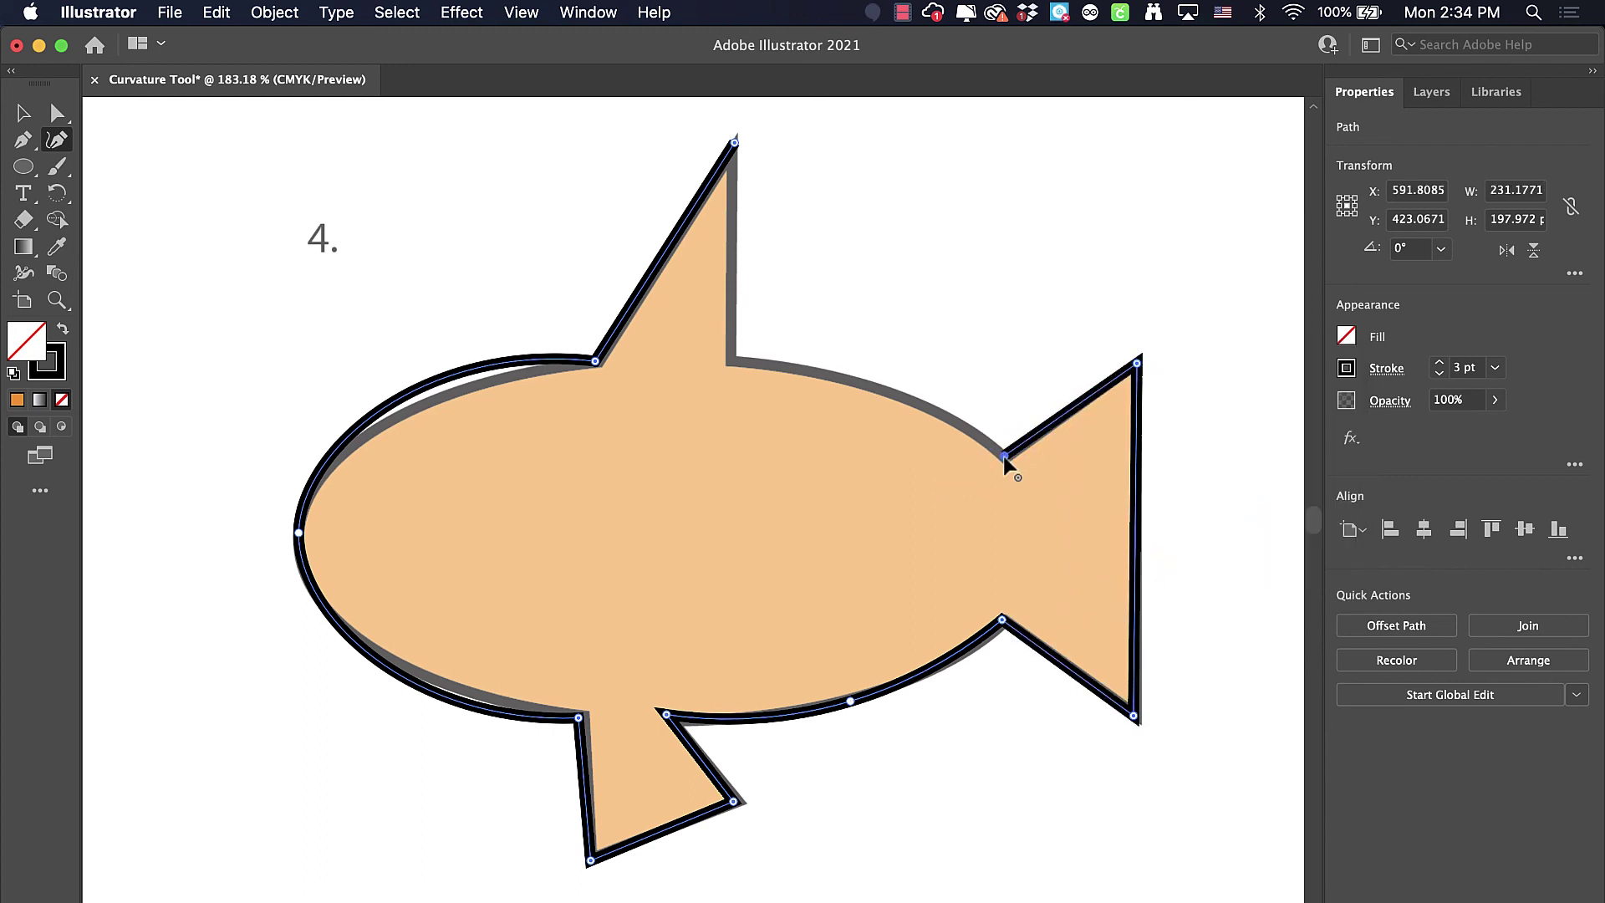
click(874, 388)
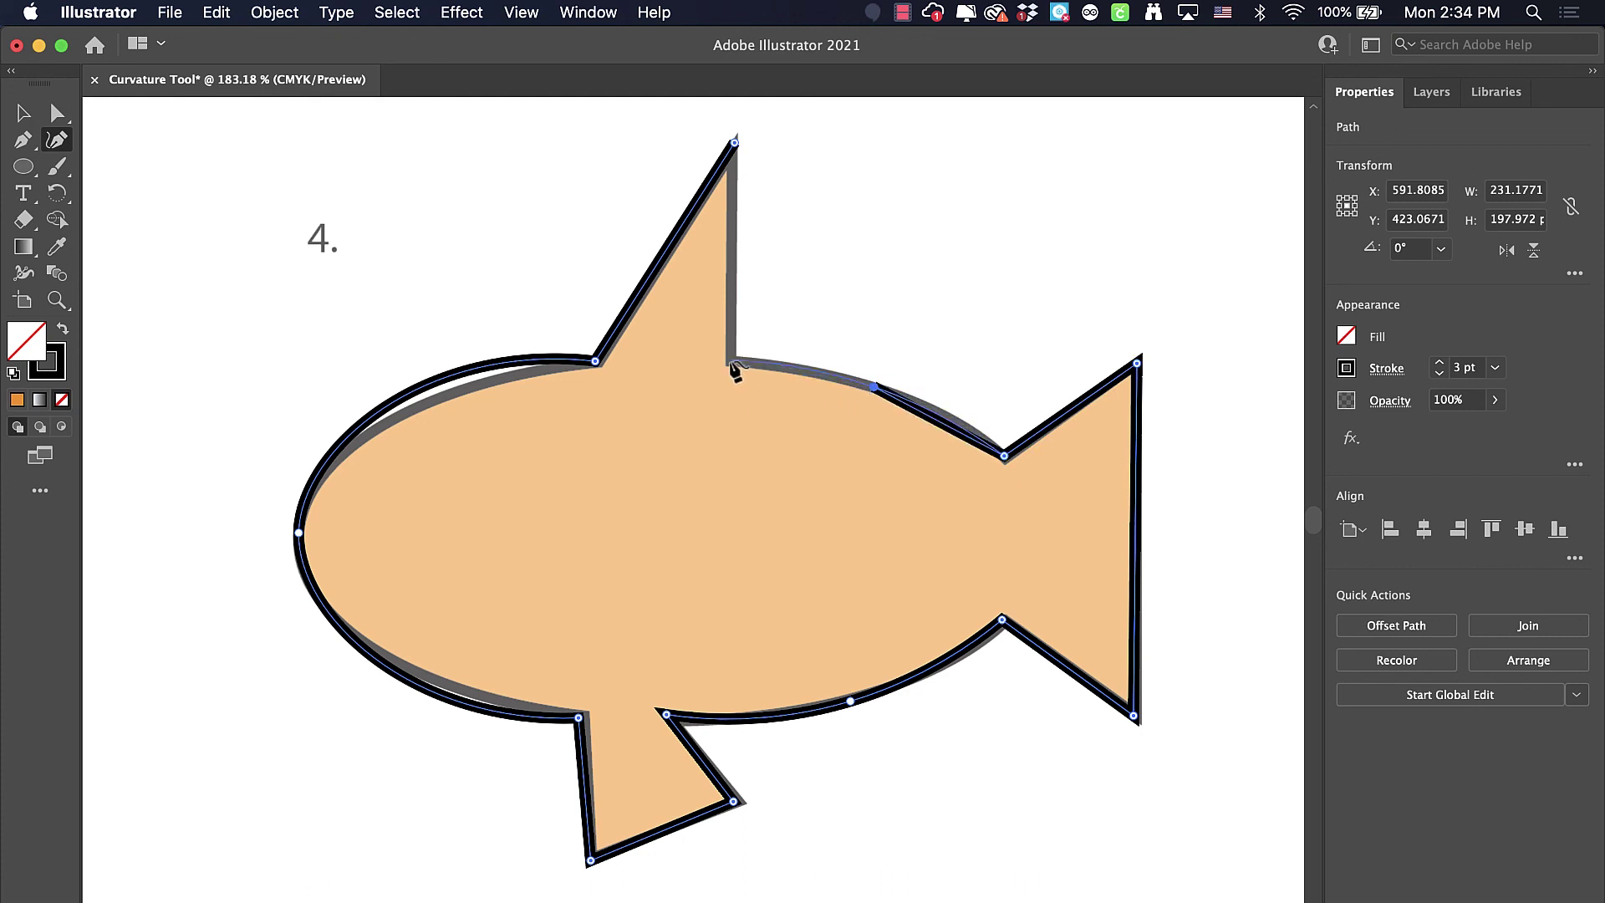
click(729, 361)
click(735, 144)
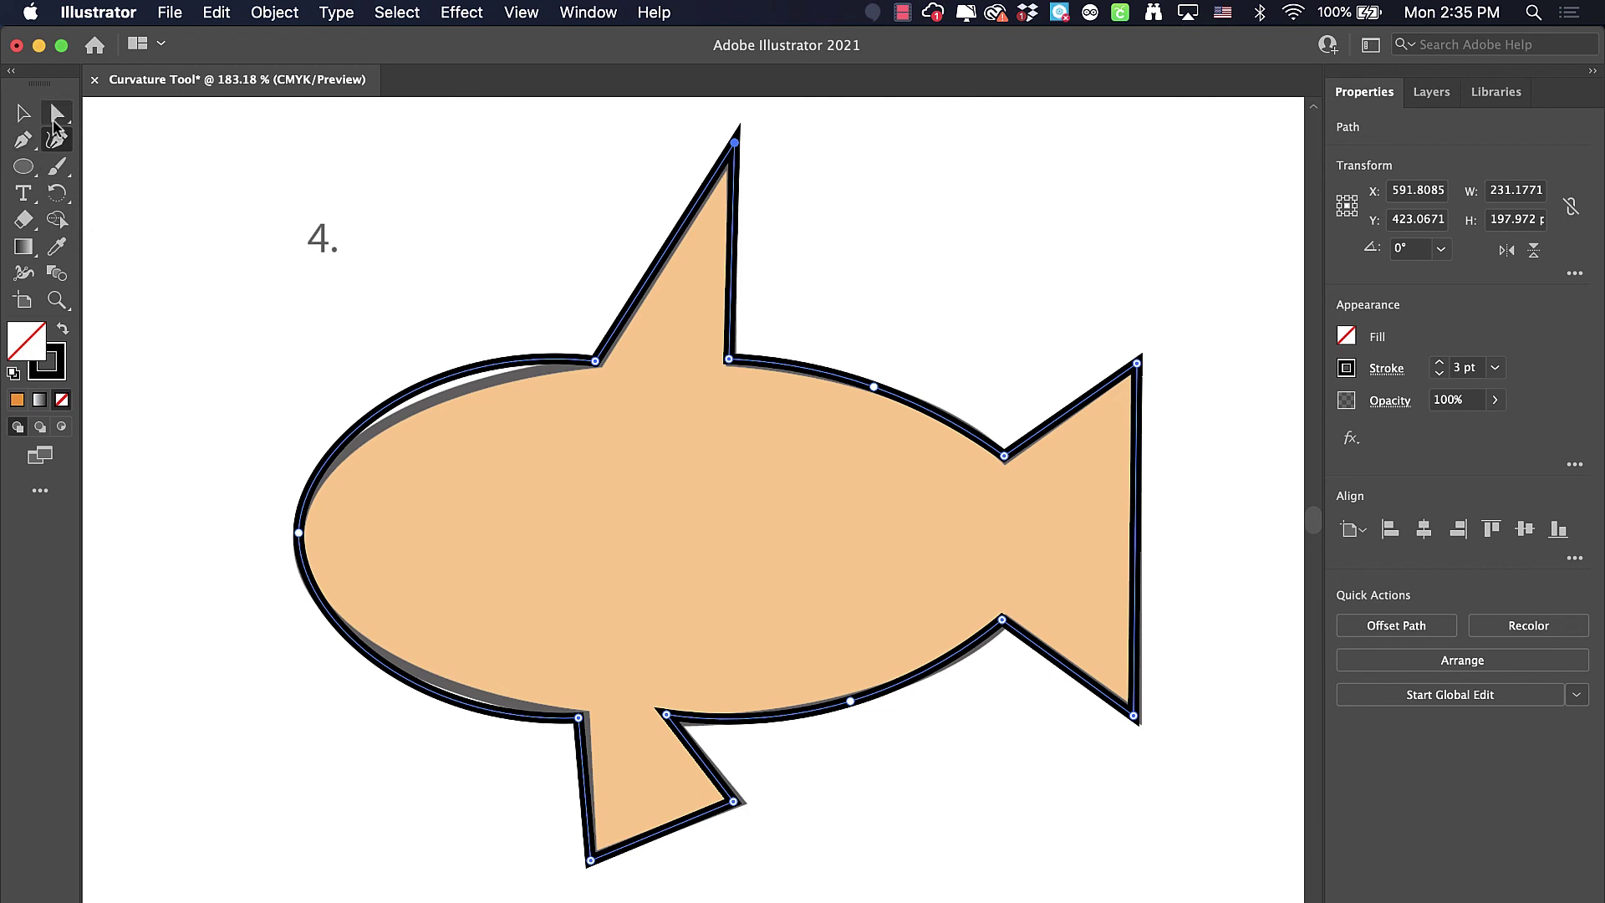
- Adjust the handles of the two fin-base anchors so the back and belly curves match the template
click(56, 117)
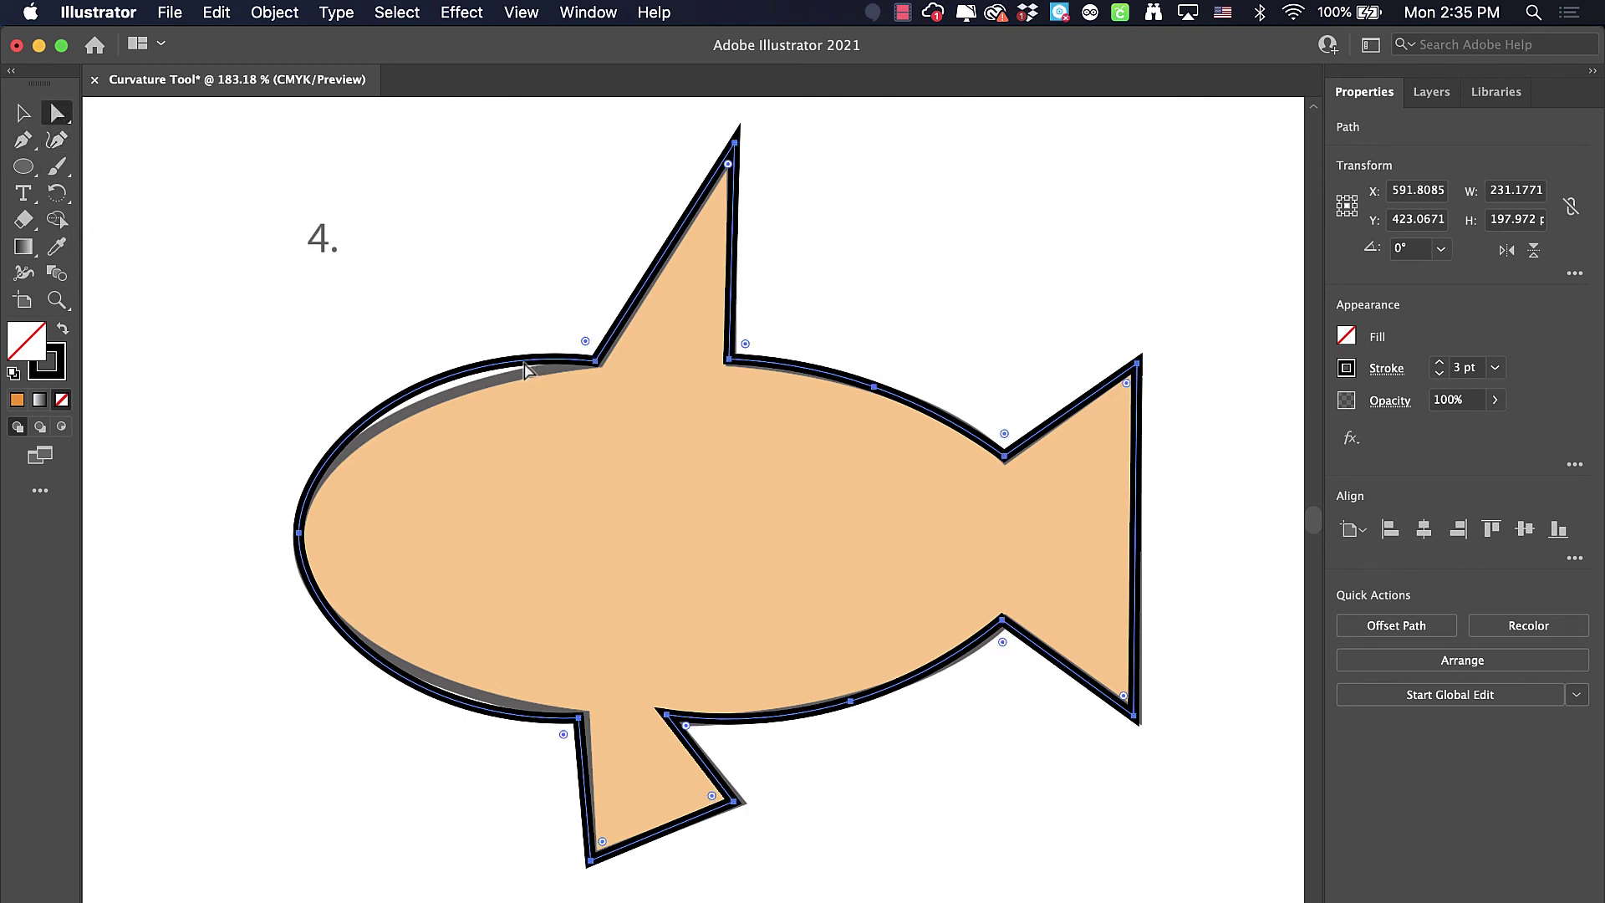
click(597, 363)
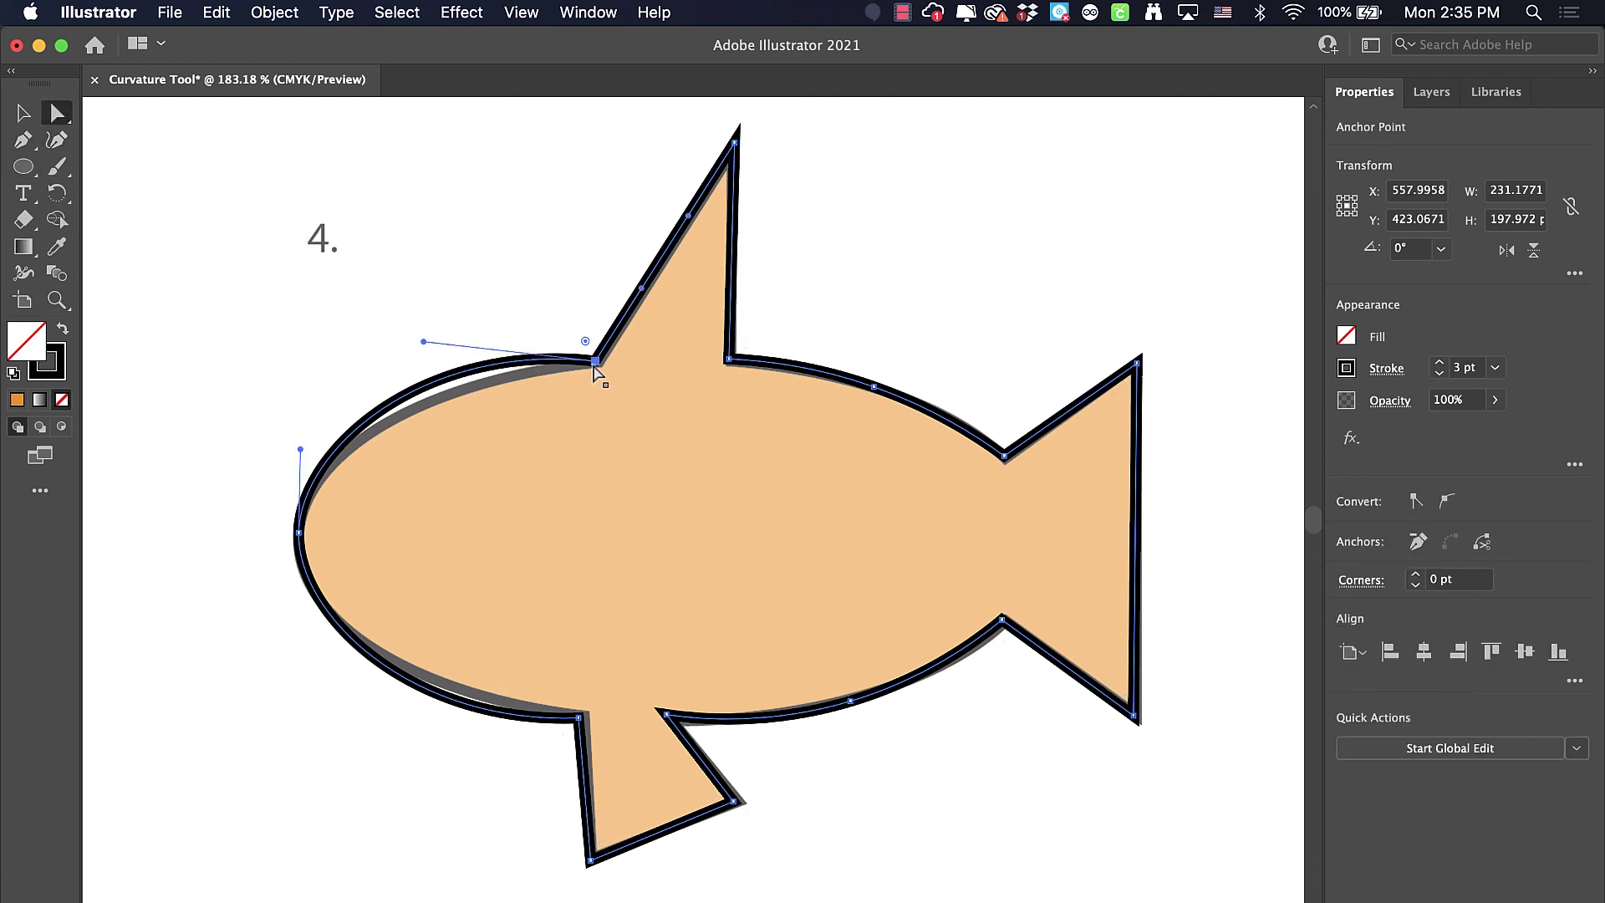
drag(421, 341, 443, 365)
click(580, 717)
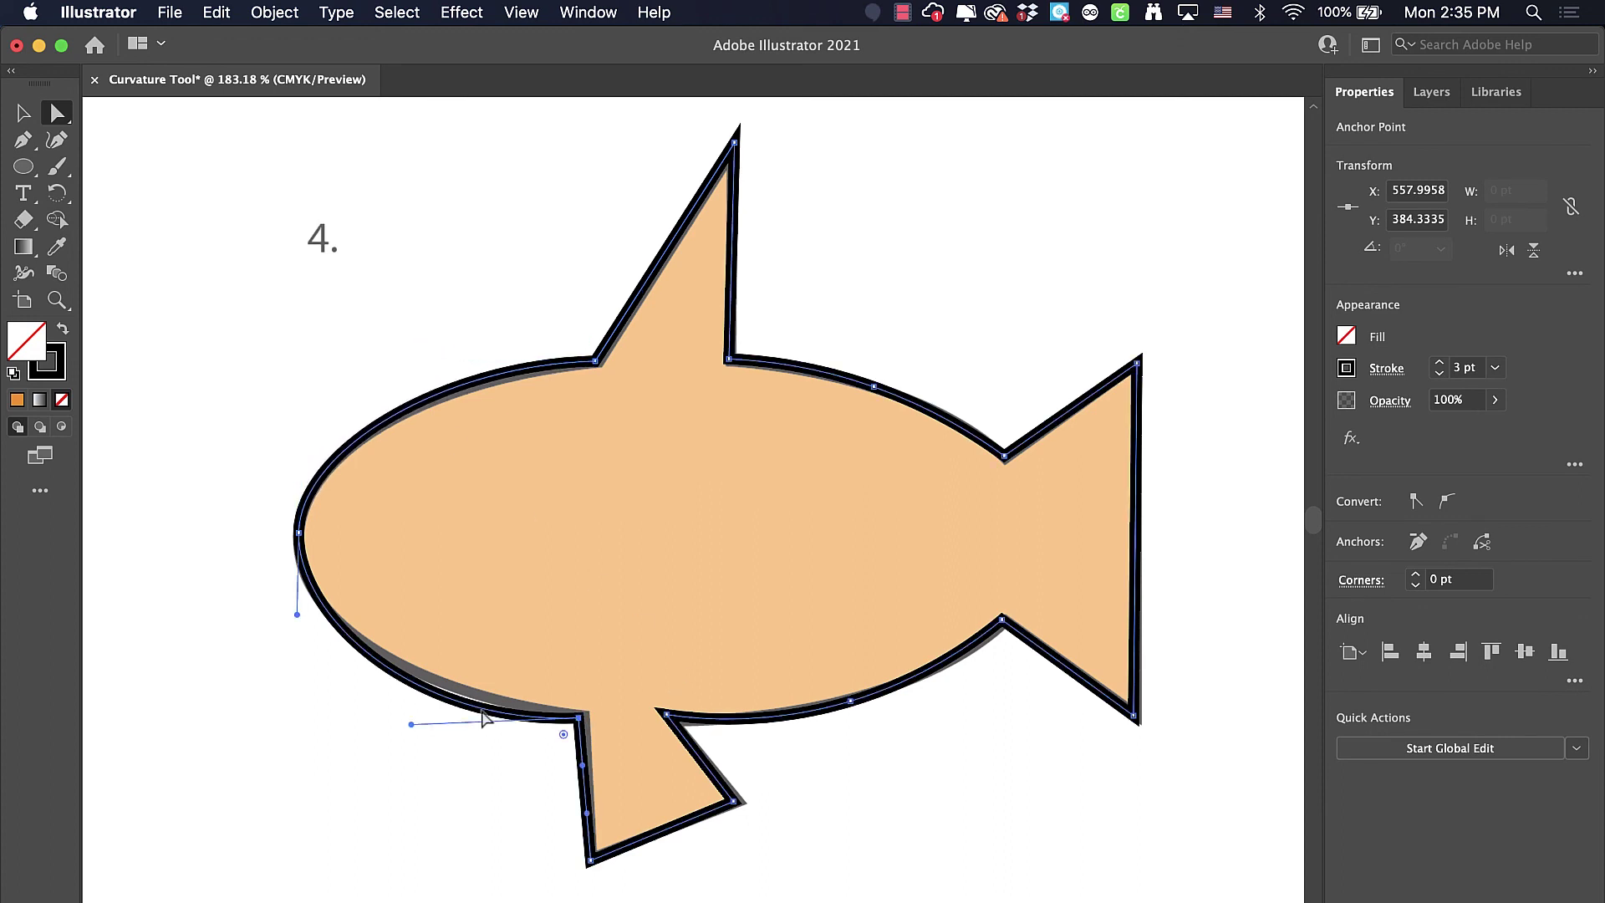
drag(411, 724, 427, 702)
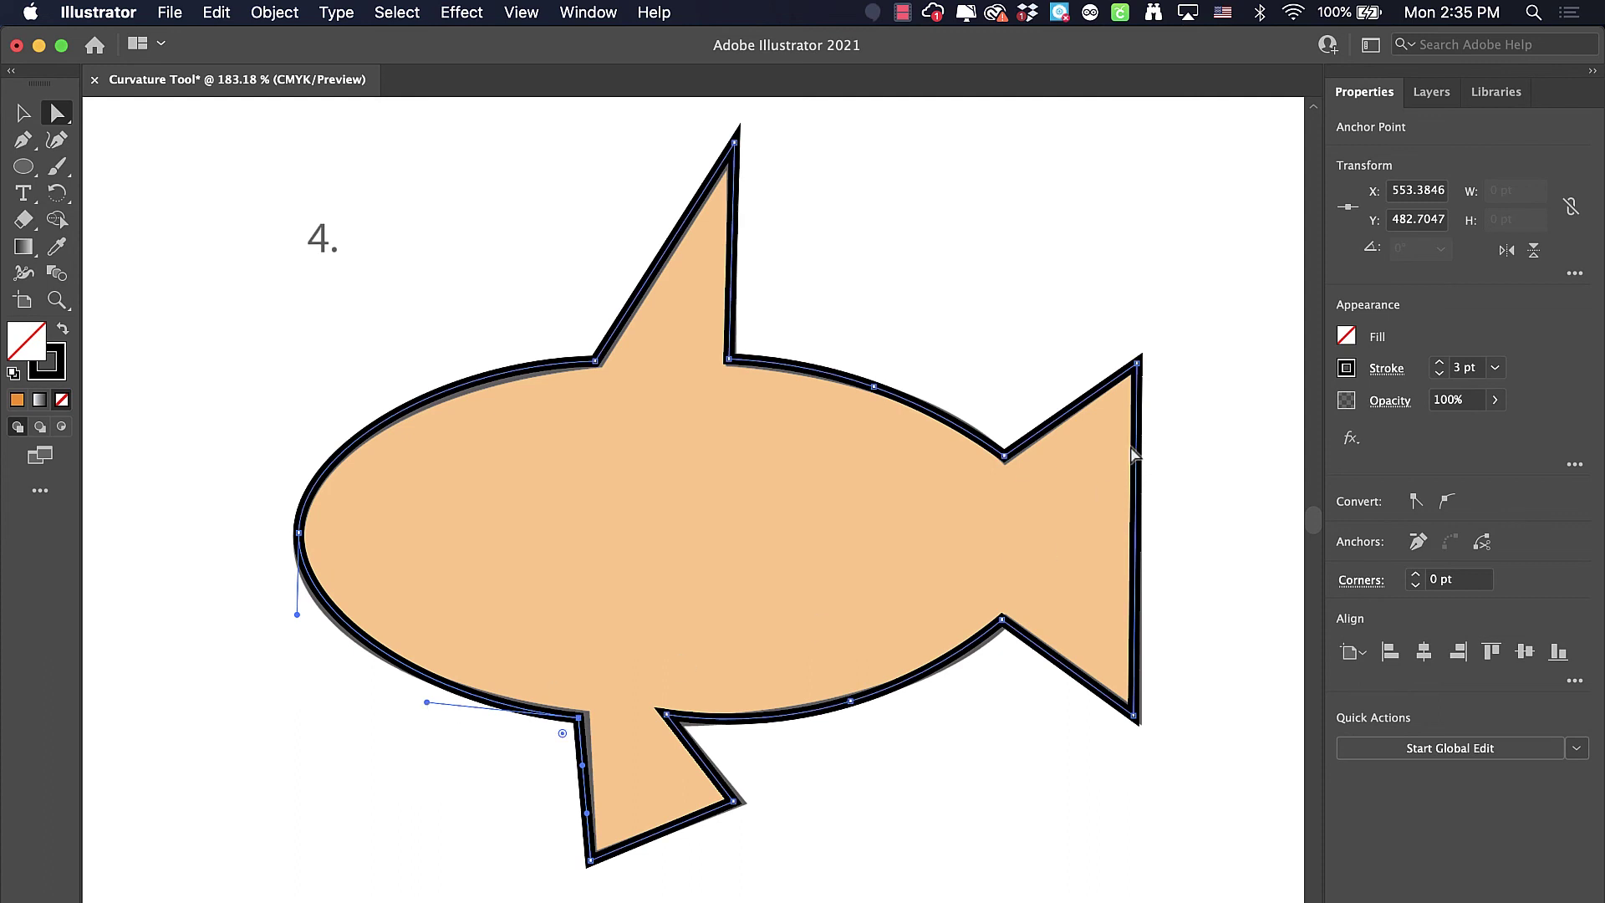
- Select the fish path, give it an orange fill, and deselect
click(24, 113)
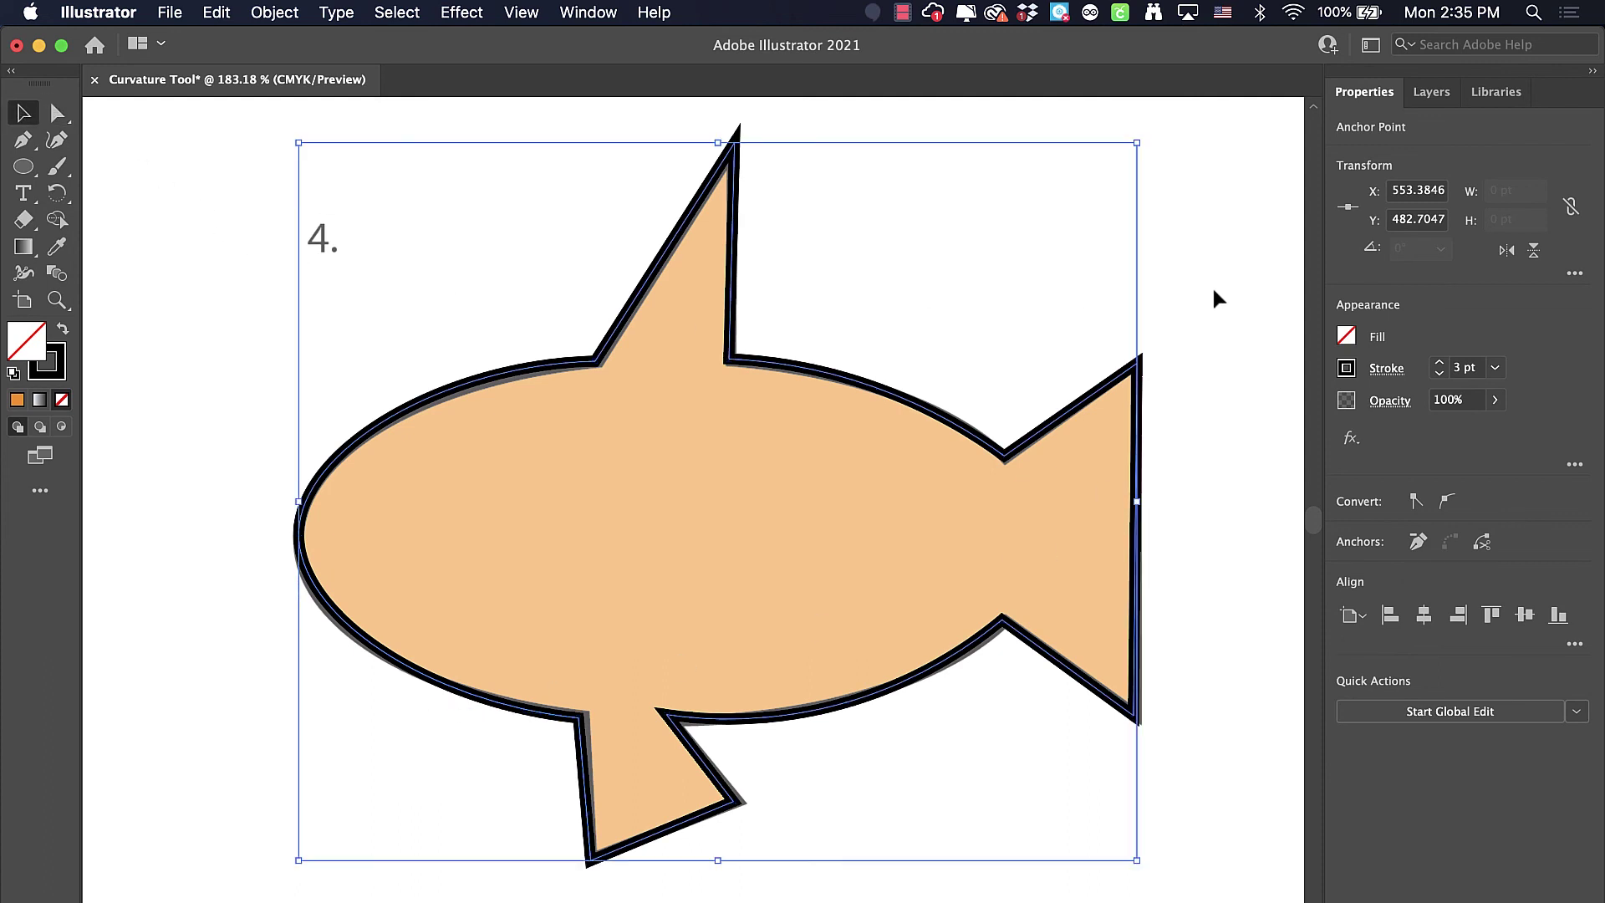
click(1346, 336)
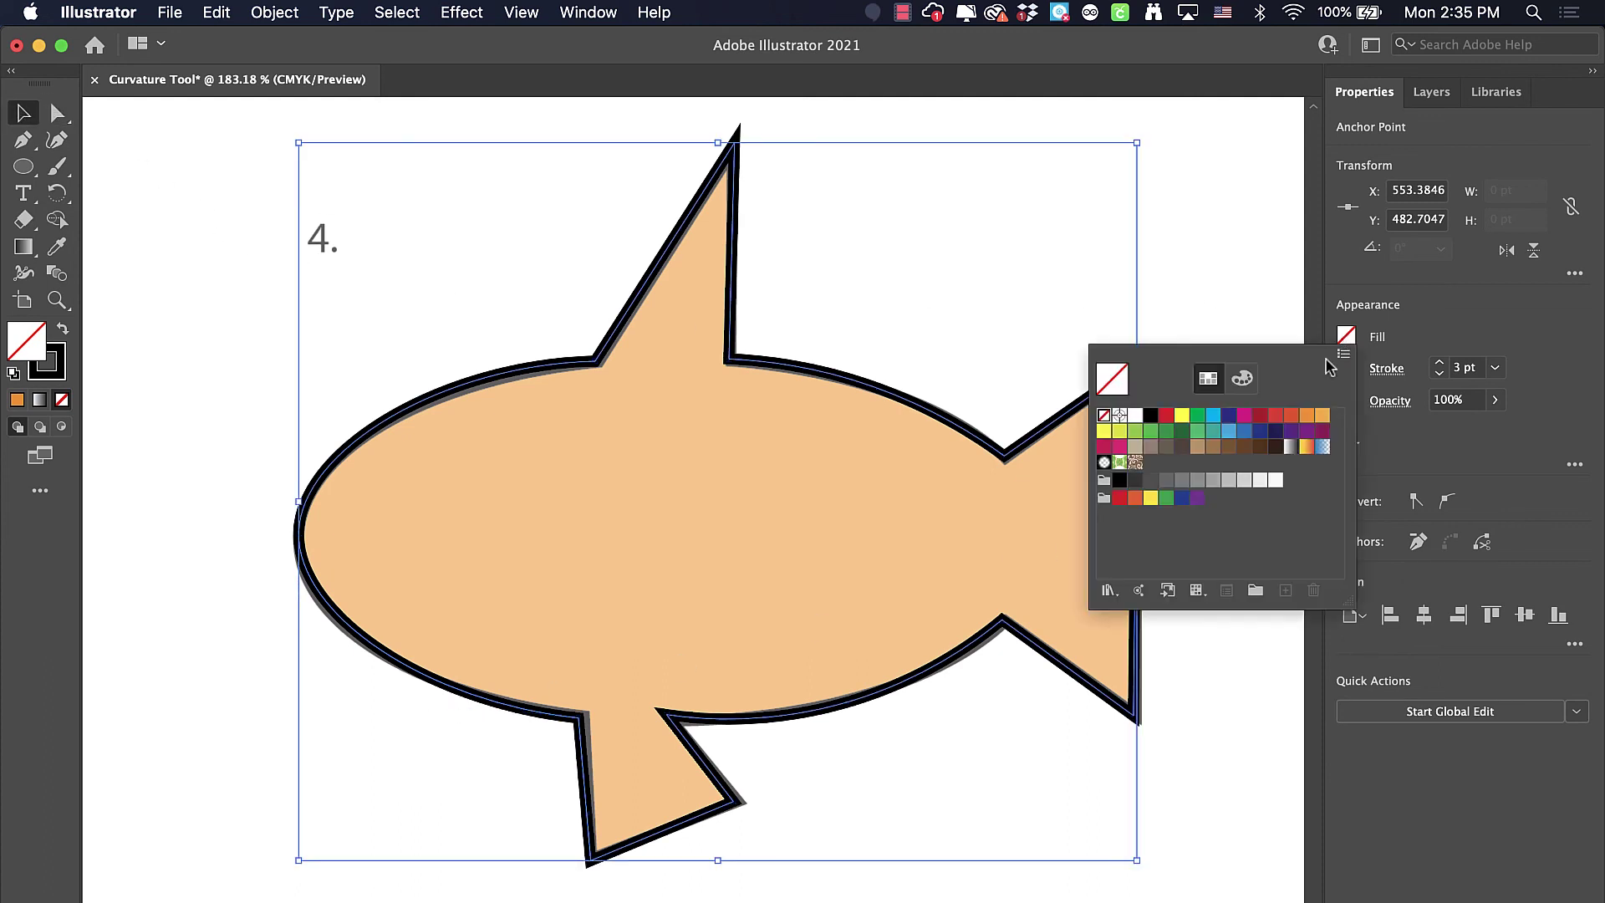
click(1321, 416)
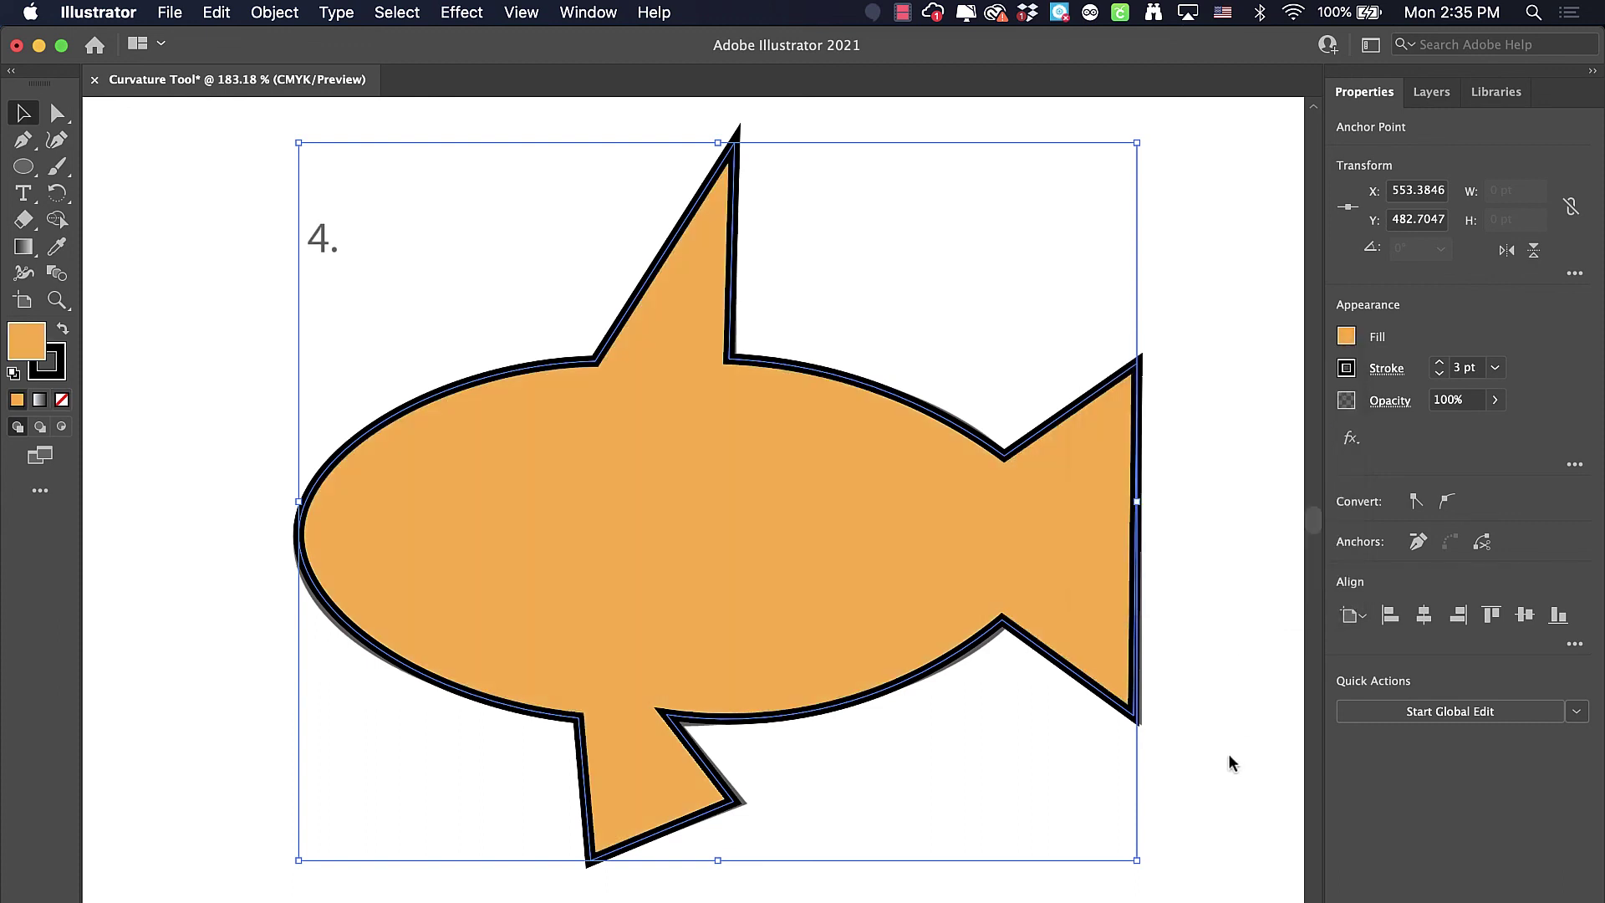
click(1209, 716)
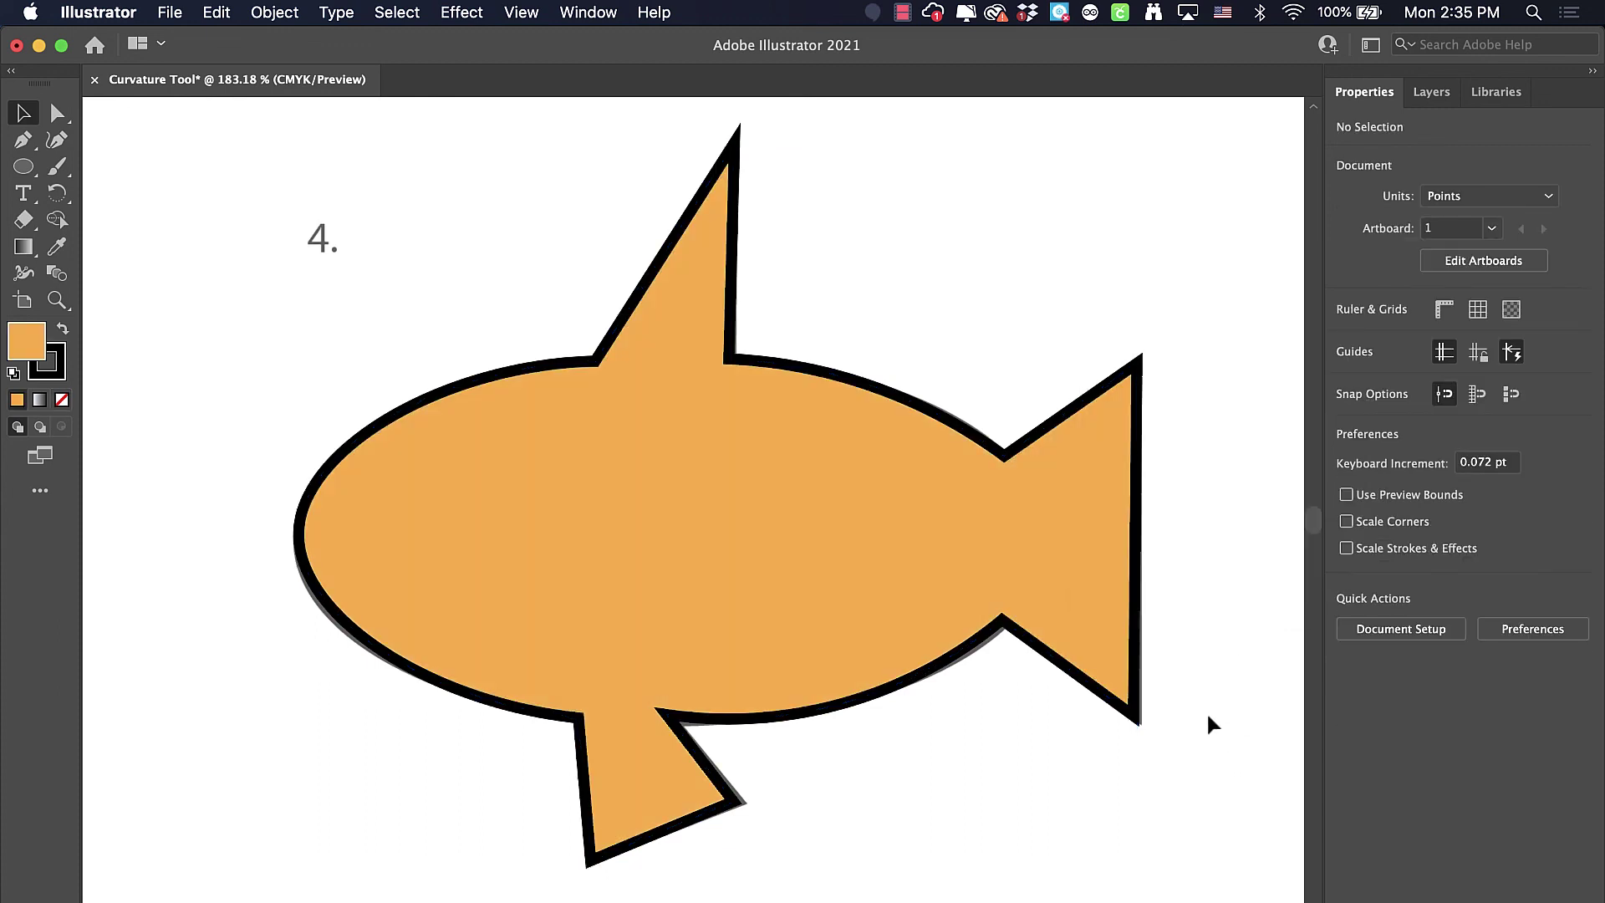